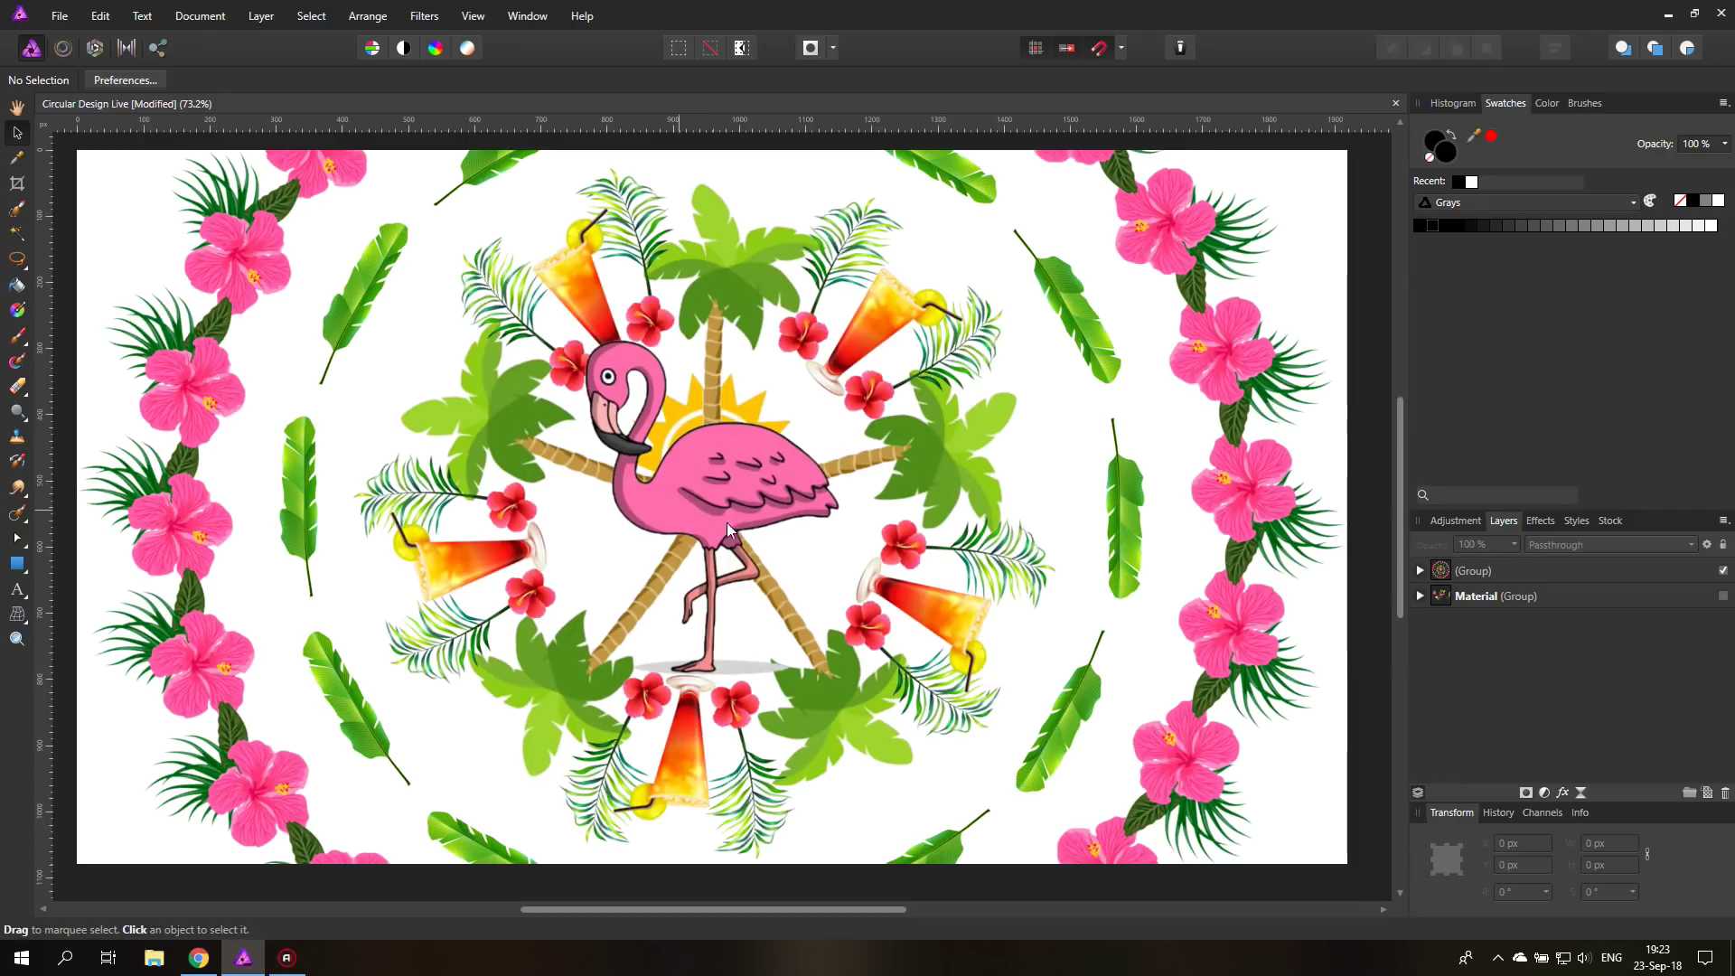
Delete the finished flamingo mandala group, leaving a blank white canvas
{"action": "left_click", "coordinate": [1474, 575]}
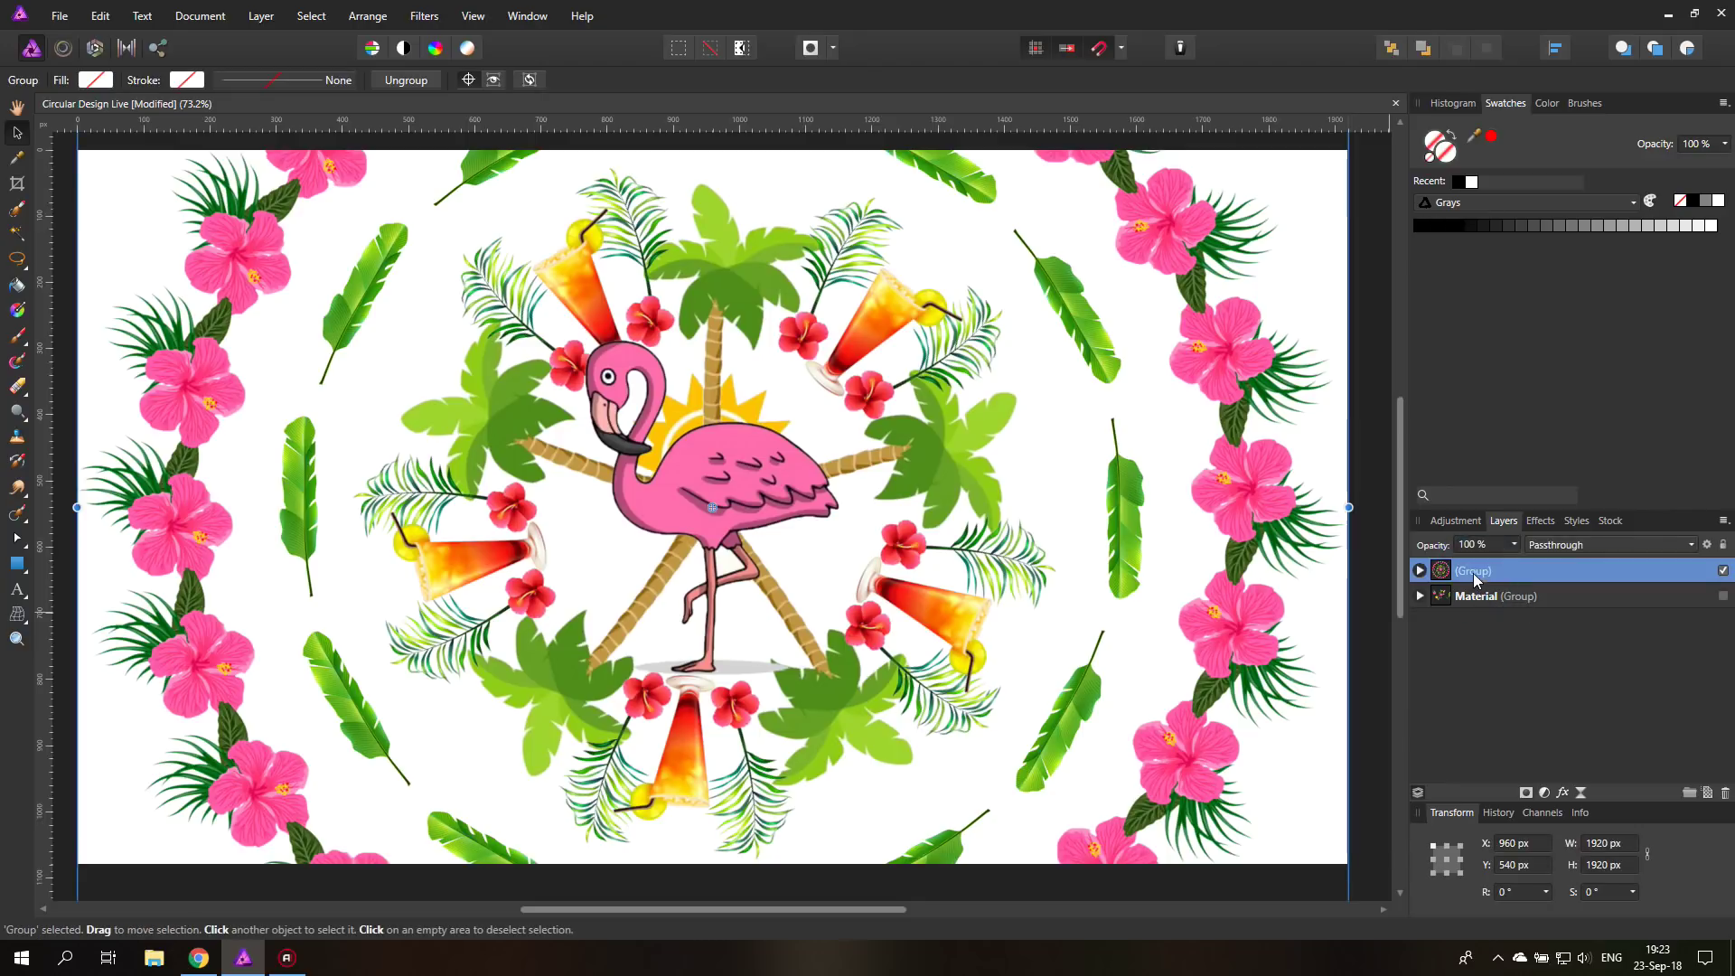
{"action": "left_click", "coordinate": [1724, 793]}
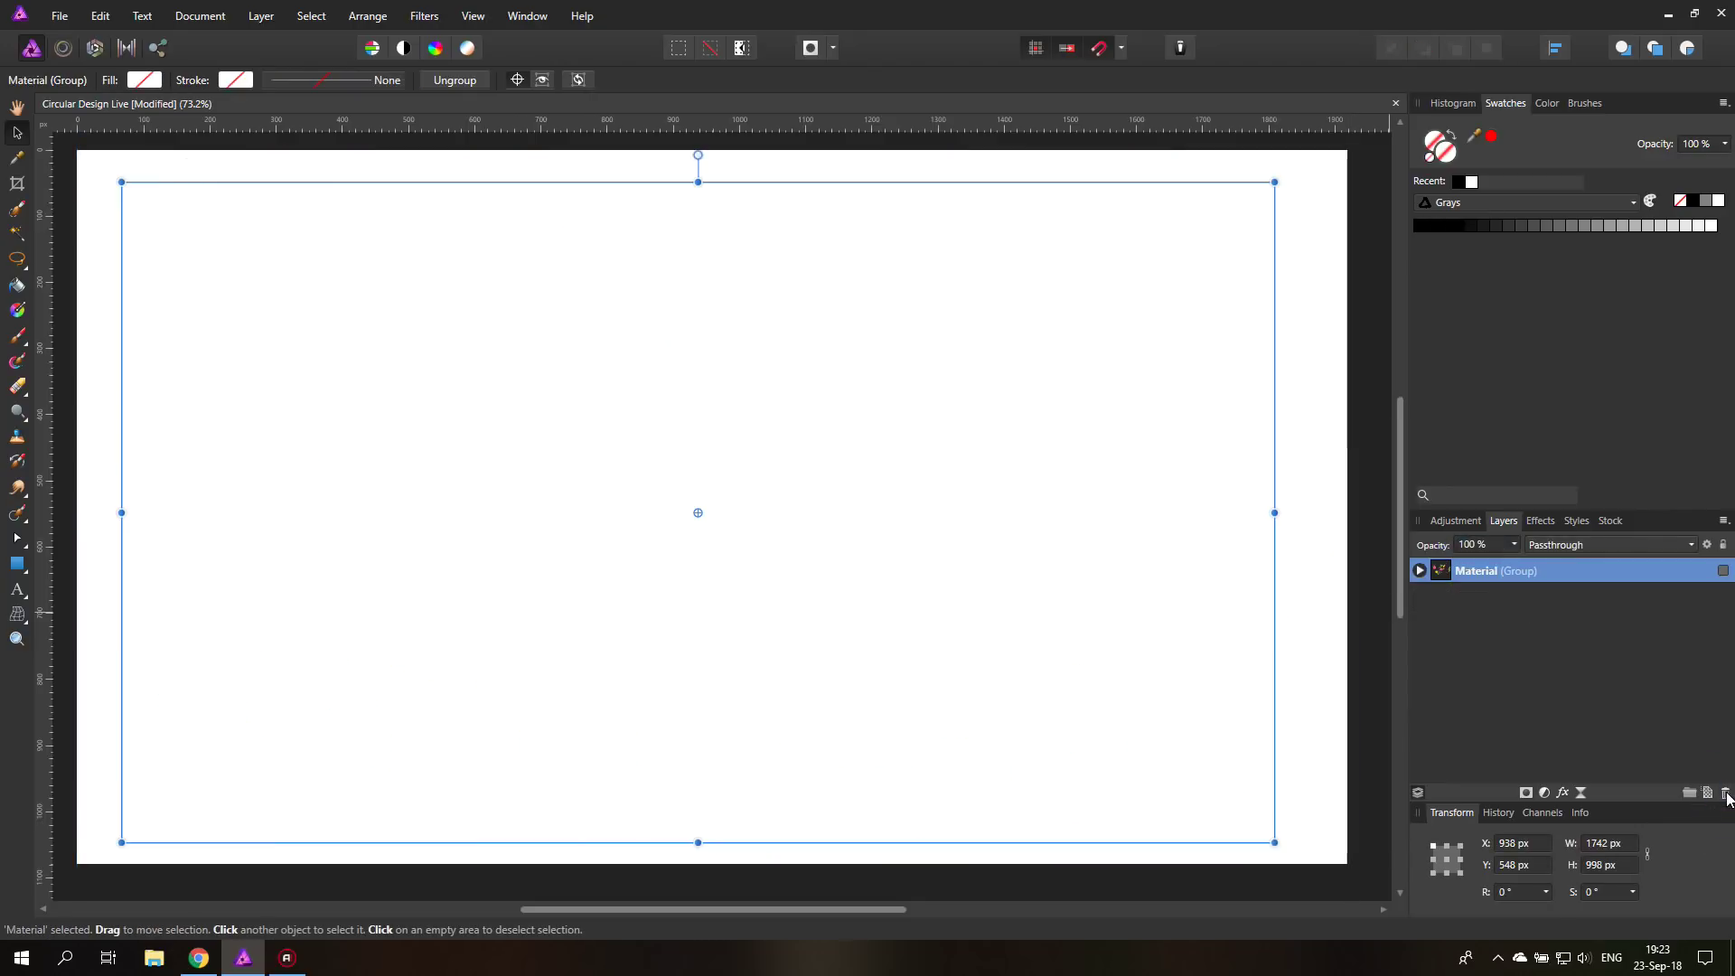
{"action": "left_click", "coordinate": [1382, 743]}
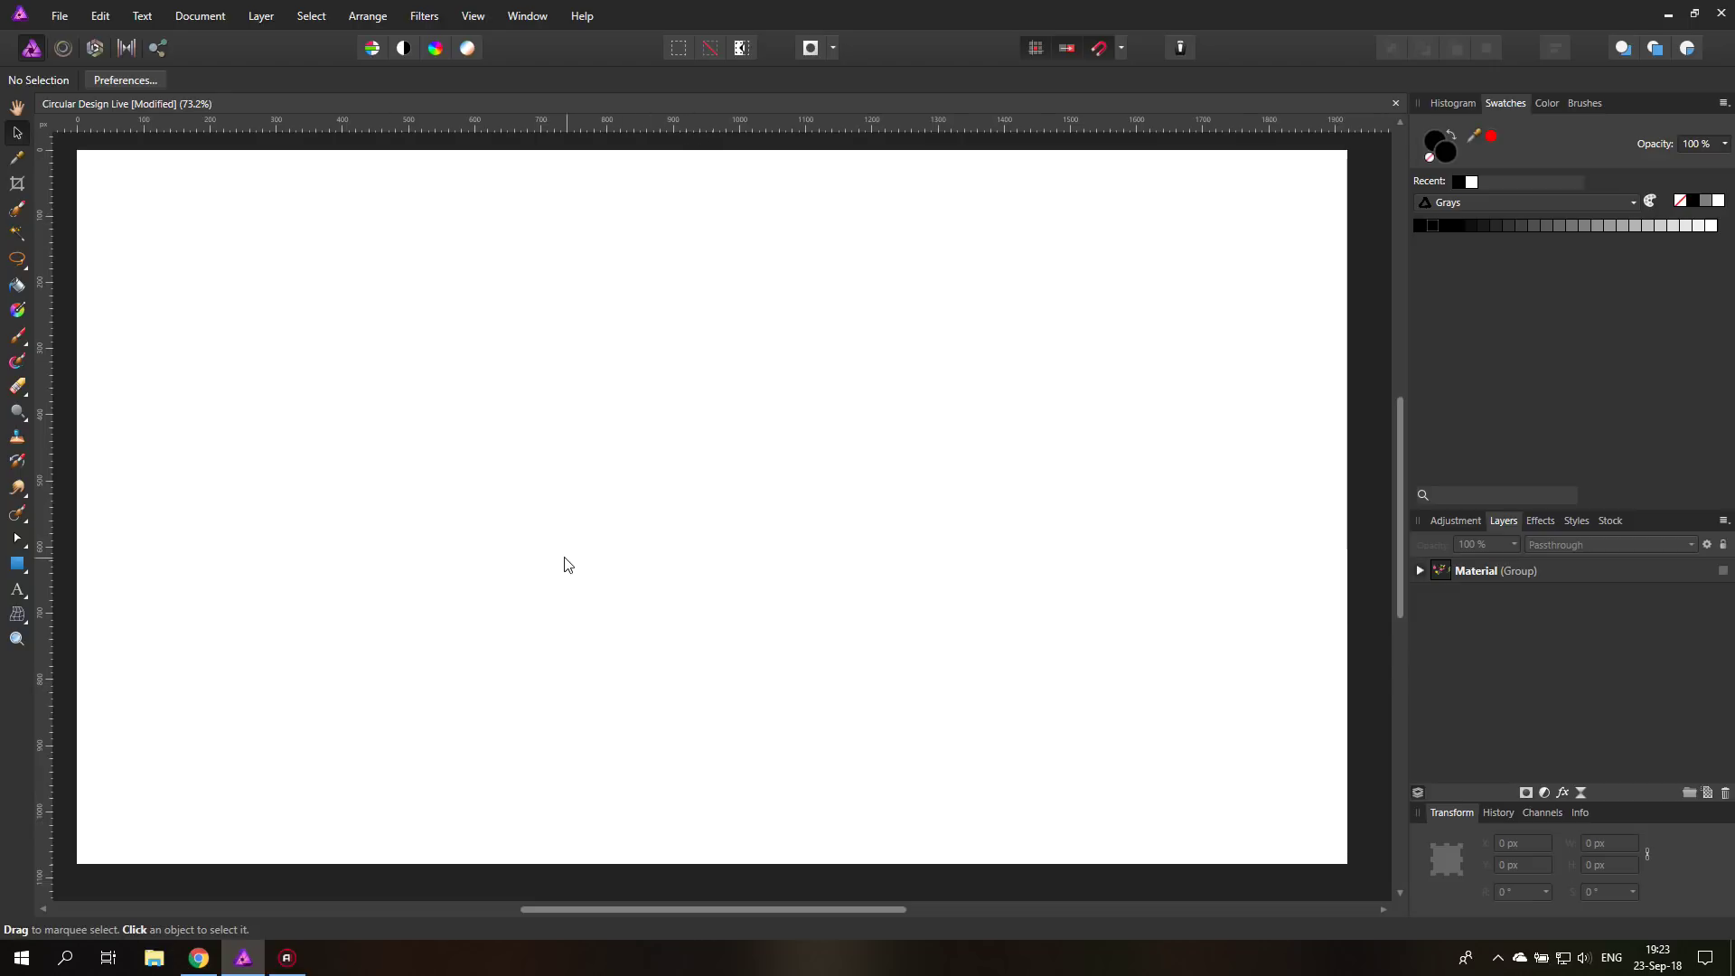
Check the snapping settings, then add vertical and horizontal guides crossing at the canvas centre
{"action": "left_click", "coordinate": [474, 17]}
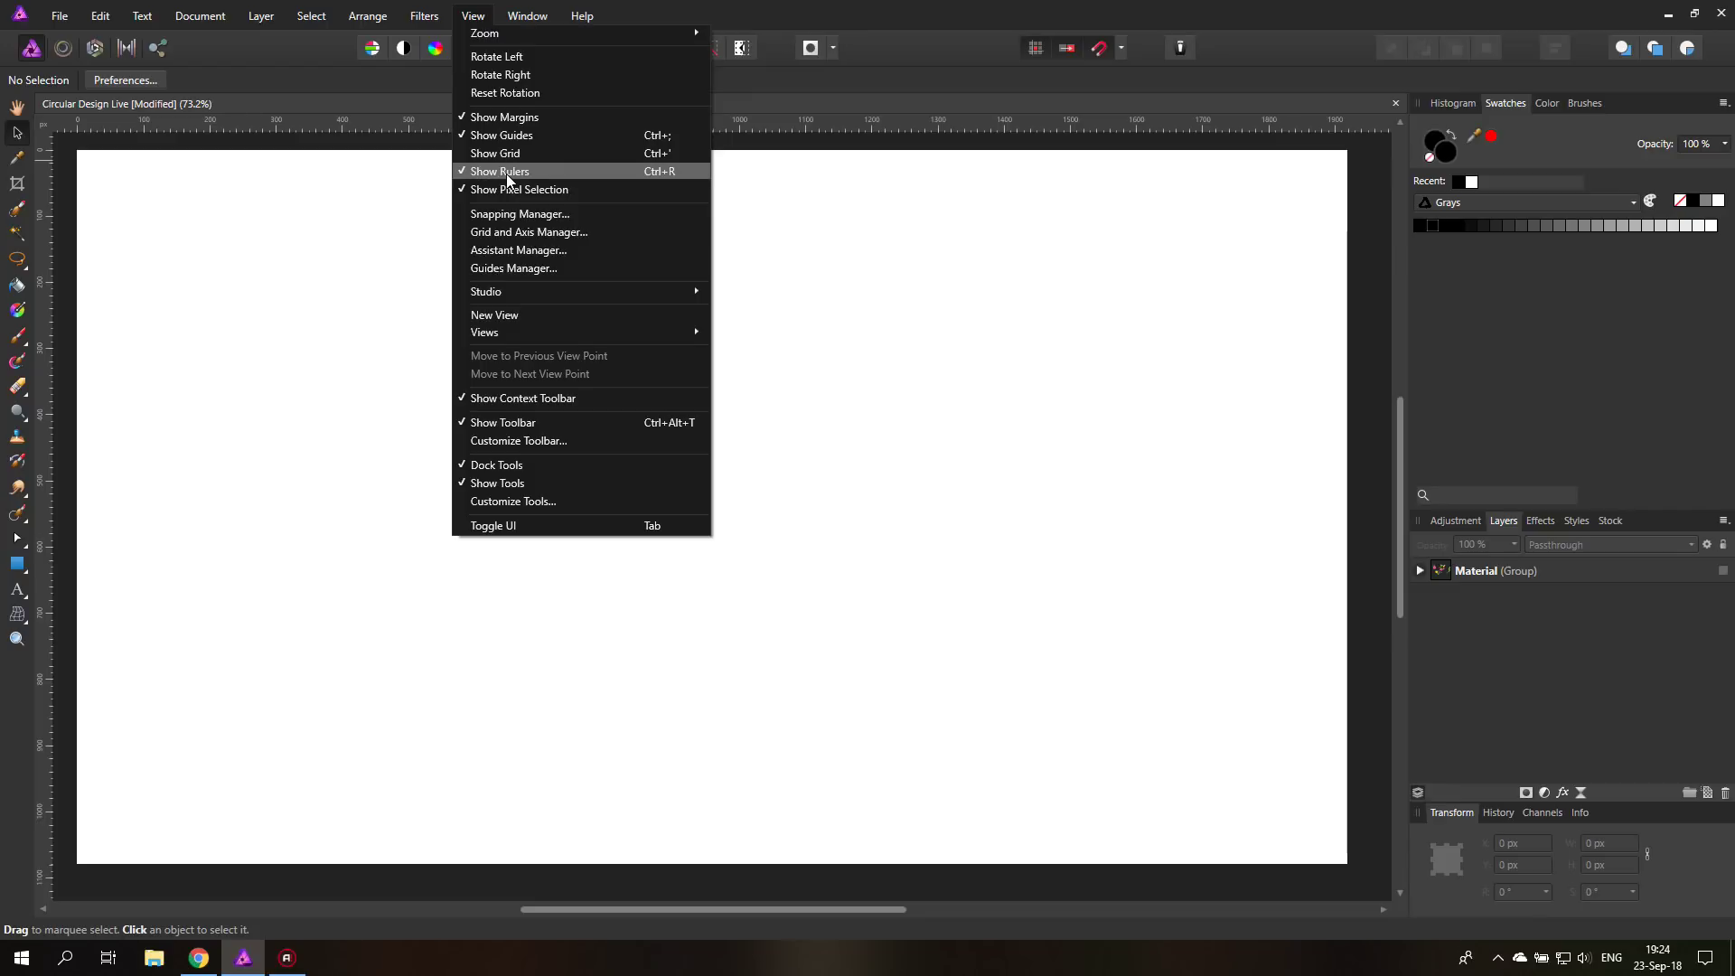
{"action": "left_click", "coordinate": [500, 215]}
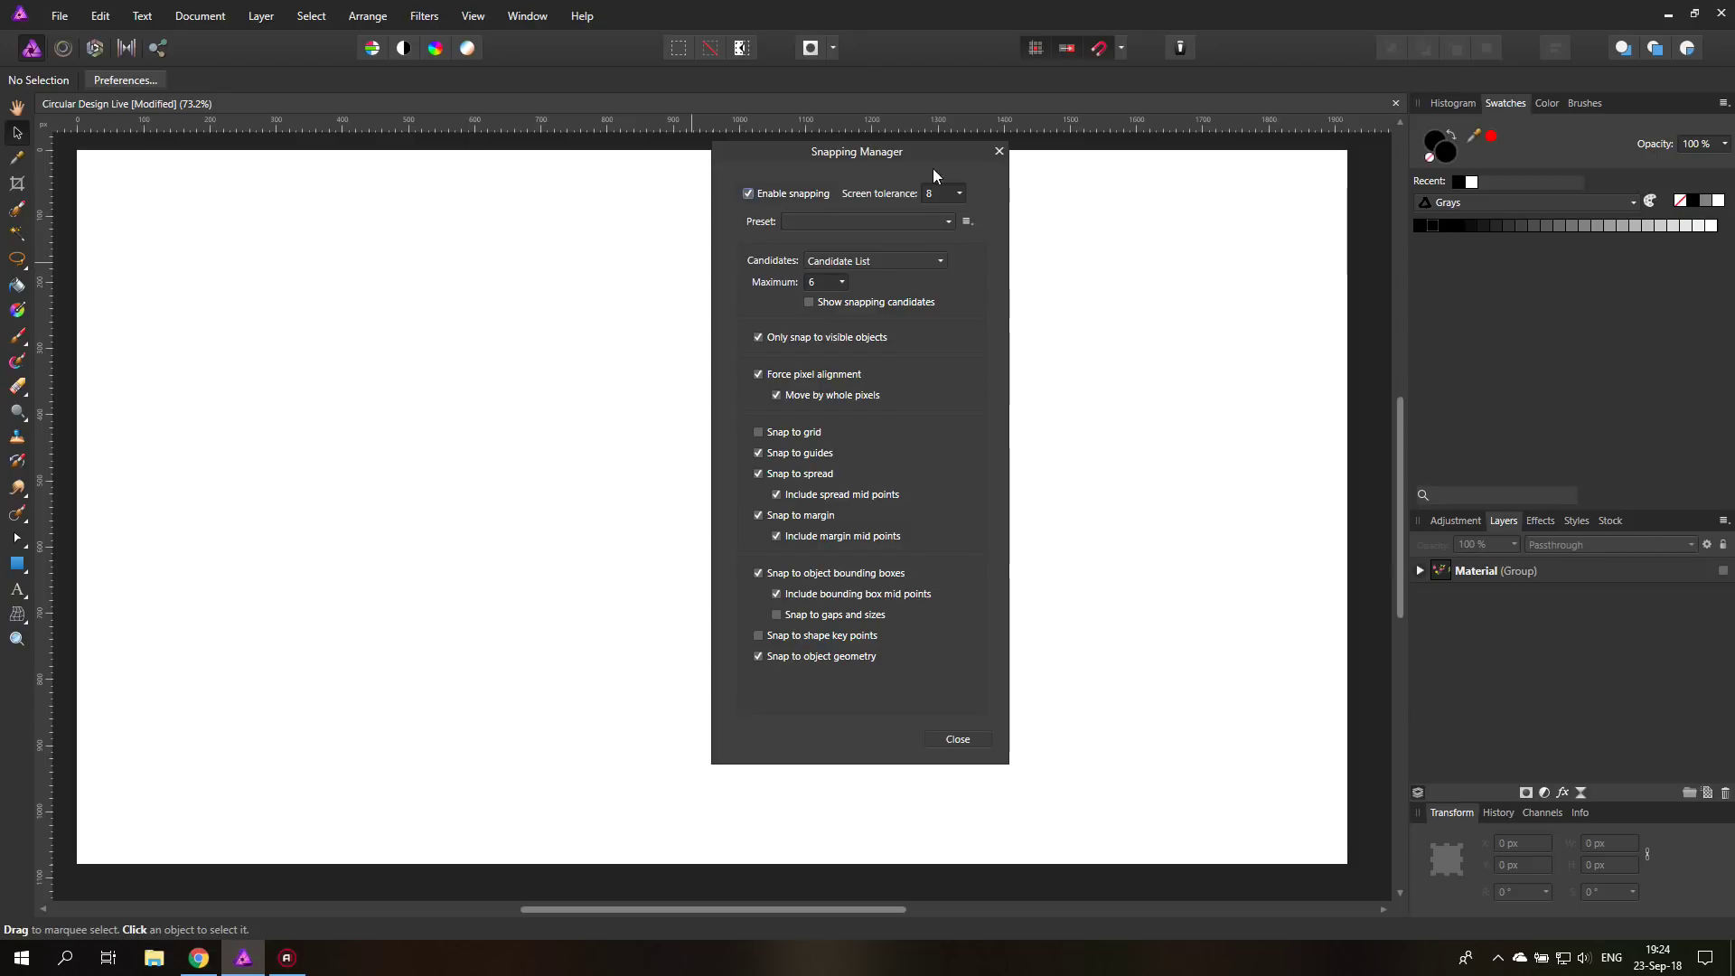
{"action": "left_click", "coordinate": [998, 151]}
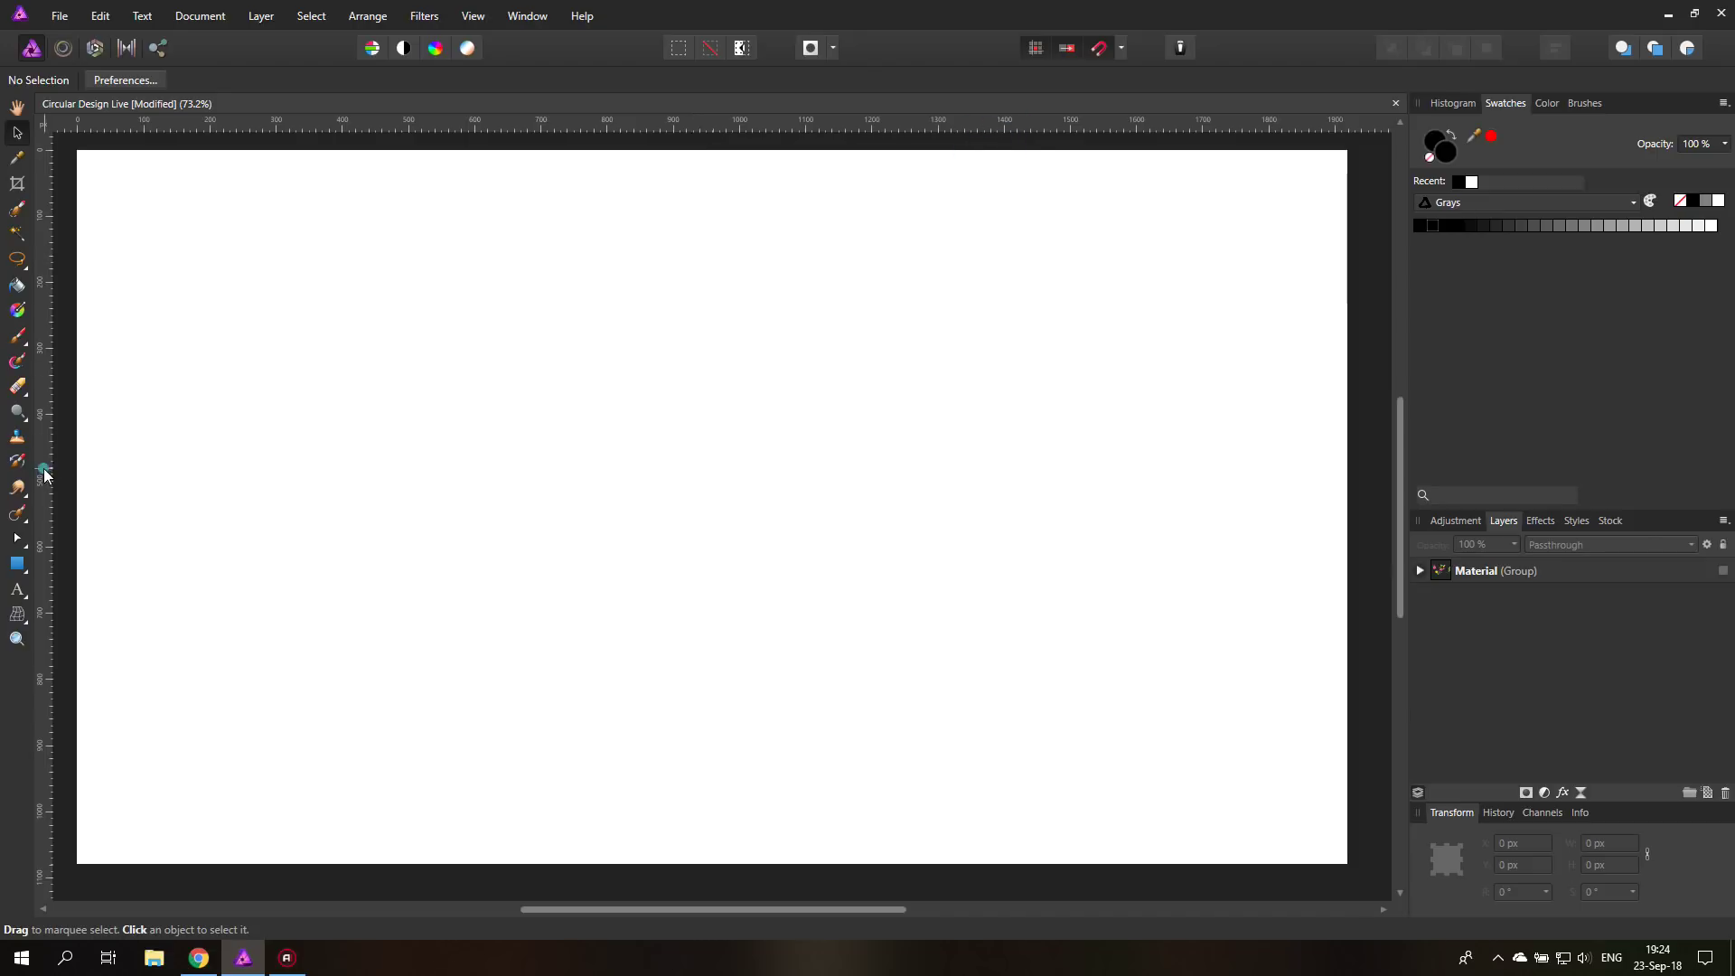
{"action": "left_click_drag", "start_coordinate": [45, 472], "coordinate": [713, 471]}
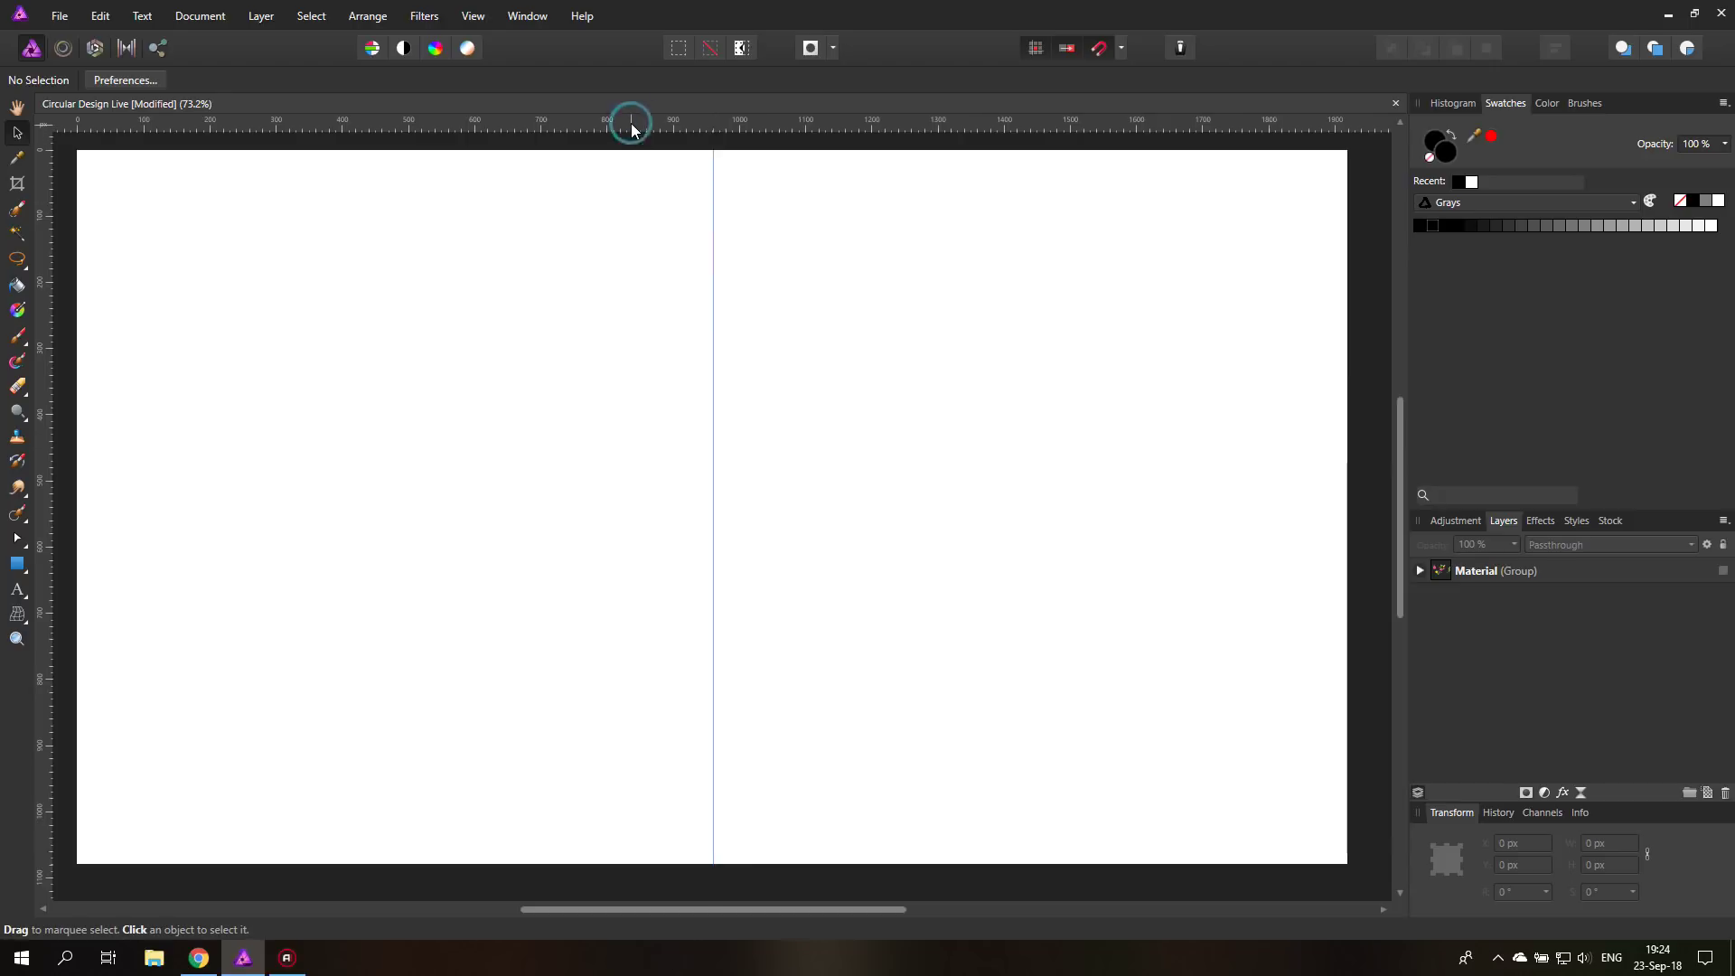
{"action": "left_click_drag", "start_coordinate": [631, 129], "coordinate": [633, 507]}
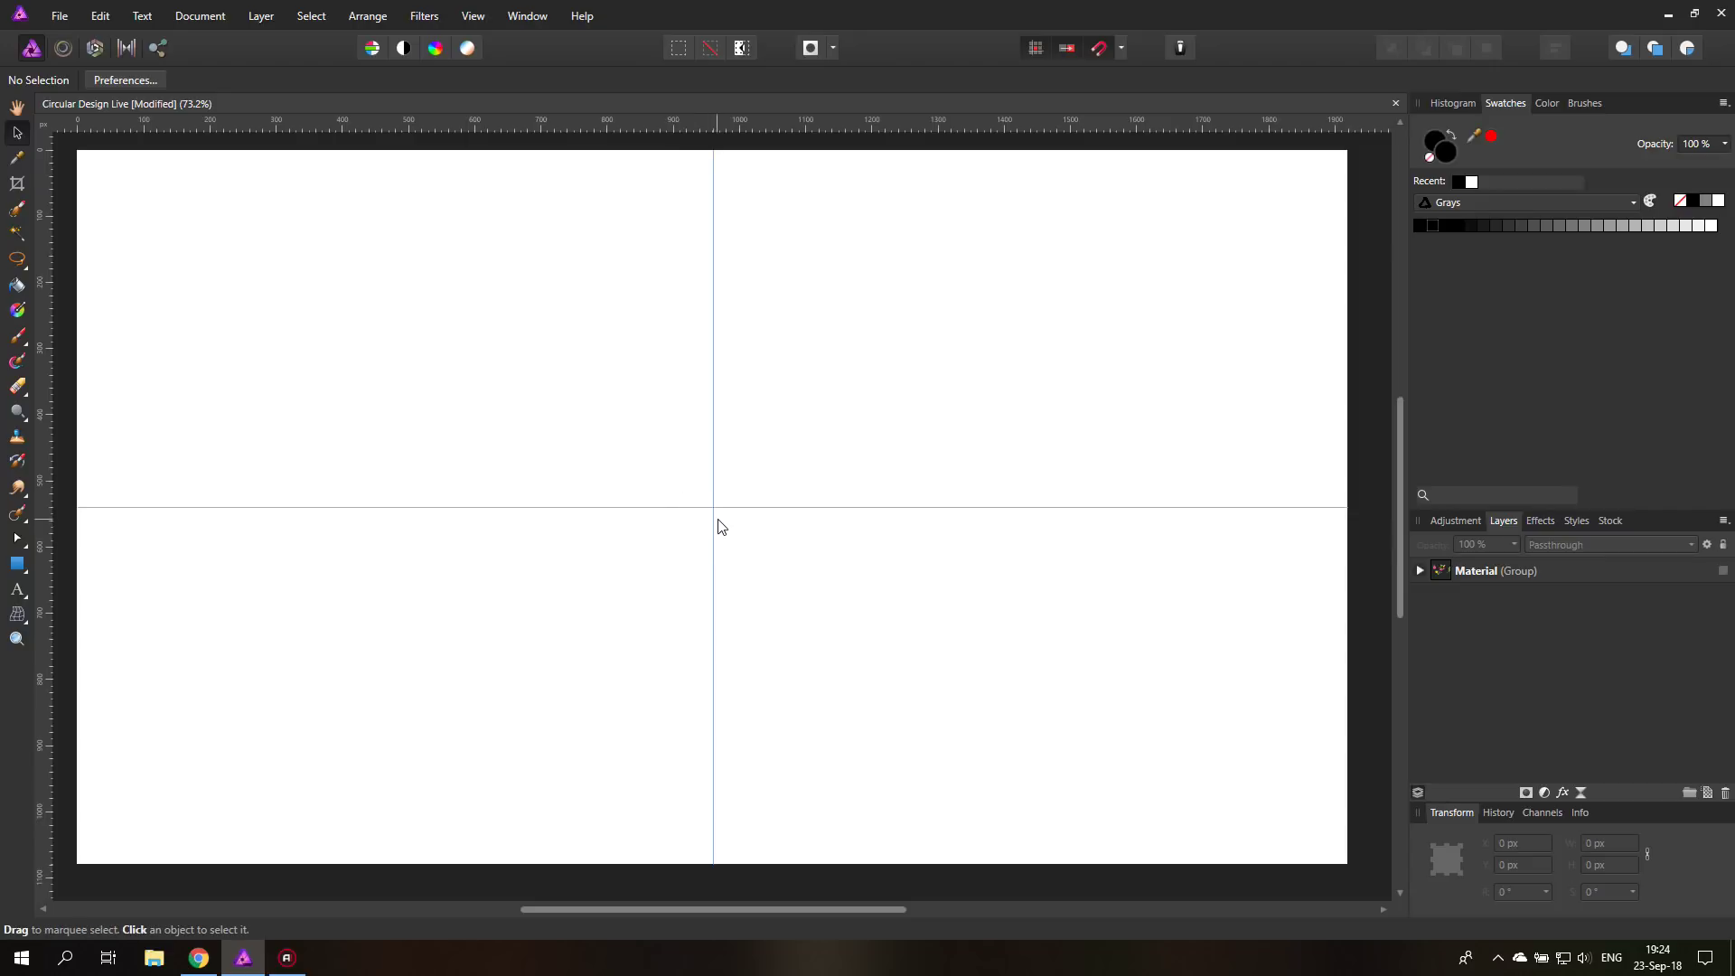
Show the hidden Material group, expand it, and nudge the flamingo up and right
{"action": "left_click", "coordinate": [1722, 571]}
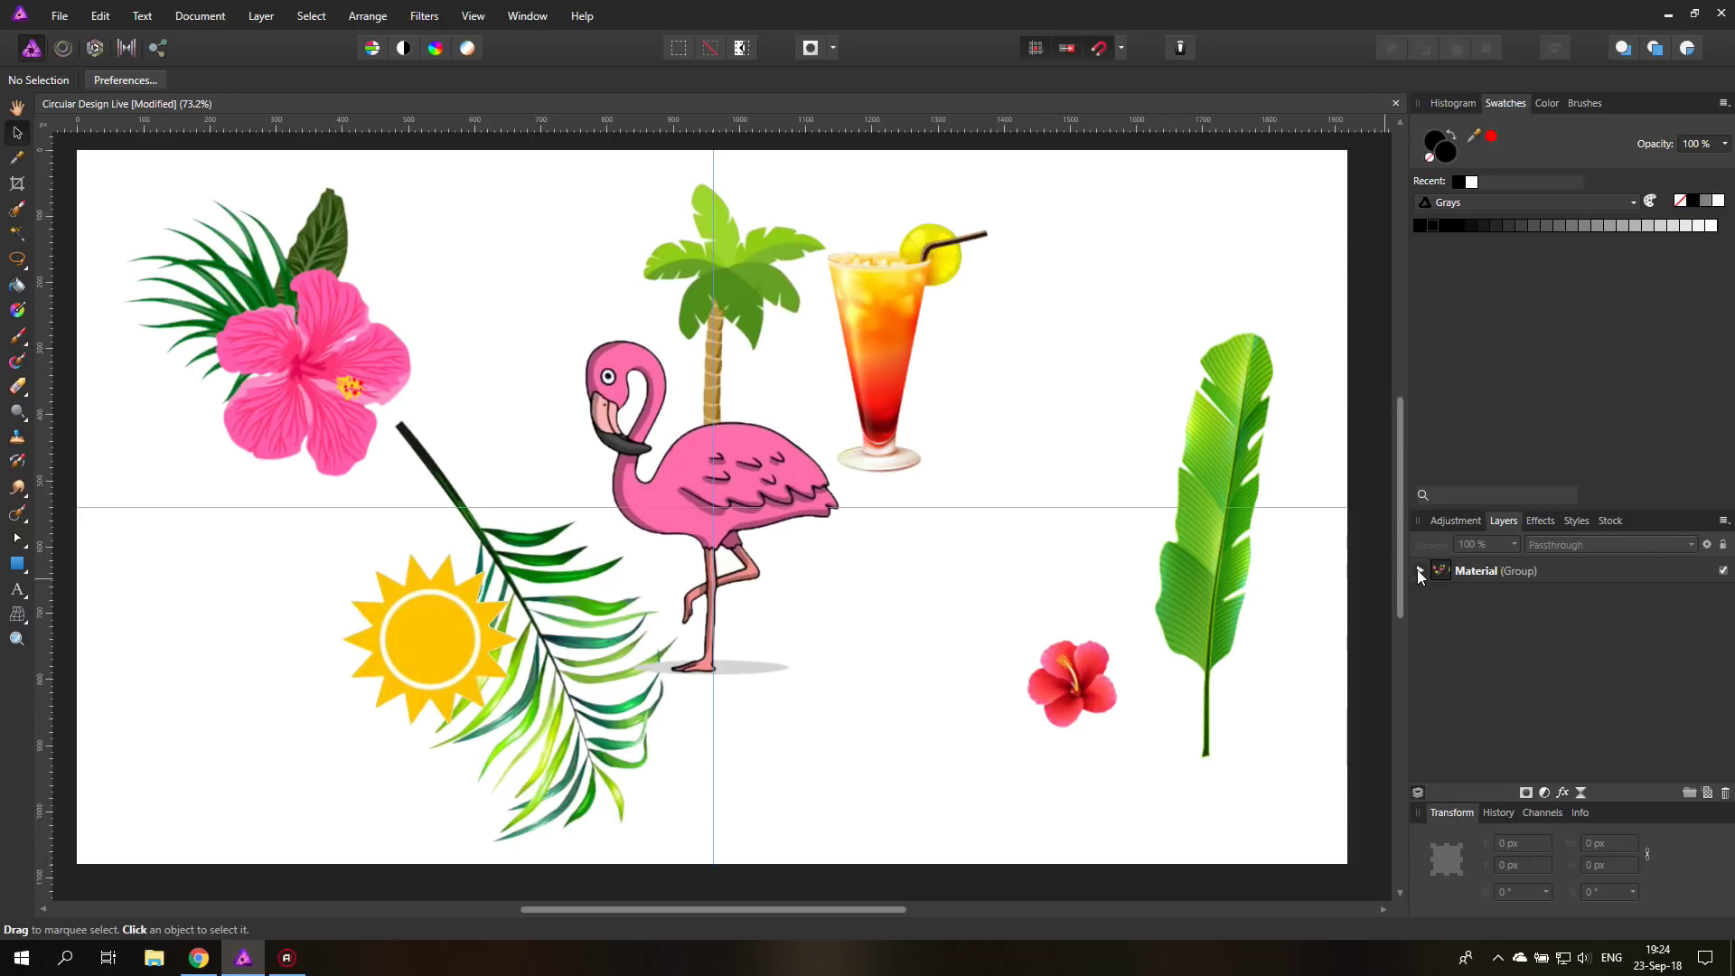
{"action": "left_click", "coordinate": [1418, 571]}
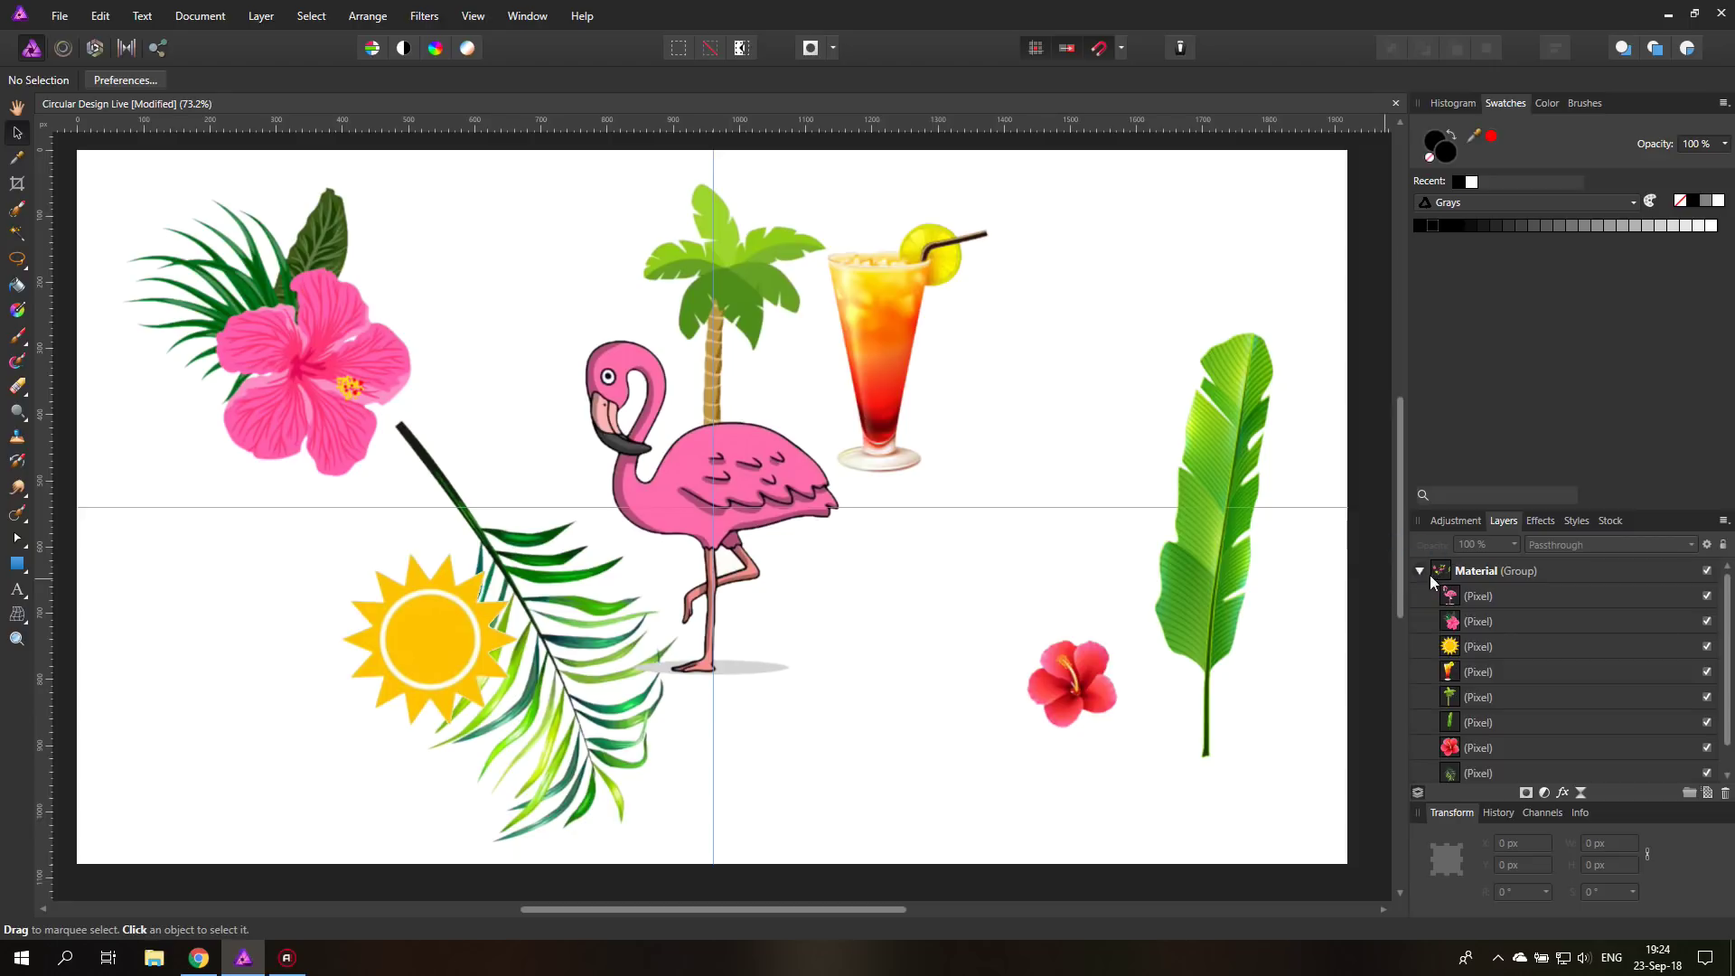
{"action": "left_click", "coordinate": [1456, 602]}
{"action": "mouse_move", "coordinate": [739, 471]}
{"action": "left_mouse_down"}
{"action": "mouse_move", "coordinate": [793, 348]}
{"action": "mouse_move", "coordinate": [952, 351]}
{"action": "mouse_move", "coordinate": [797, 371]}
{"action": "mouse_move", "coordinate": [799, 492]}
{"action": "mouse_move", "coordinate": [824, 354]}
{"action": "mouse_move", "coordinate": [788, 489]}
{"action": "mouse_move", "coordinate": [765, 488]}
{"action": "left_mouse_up"}
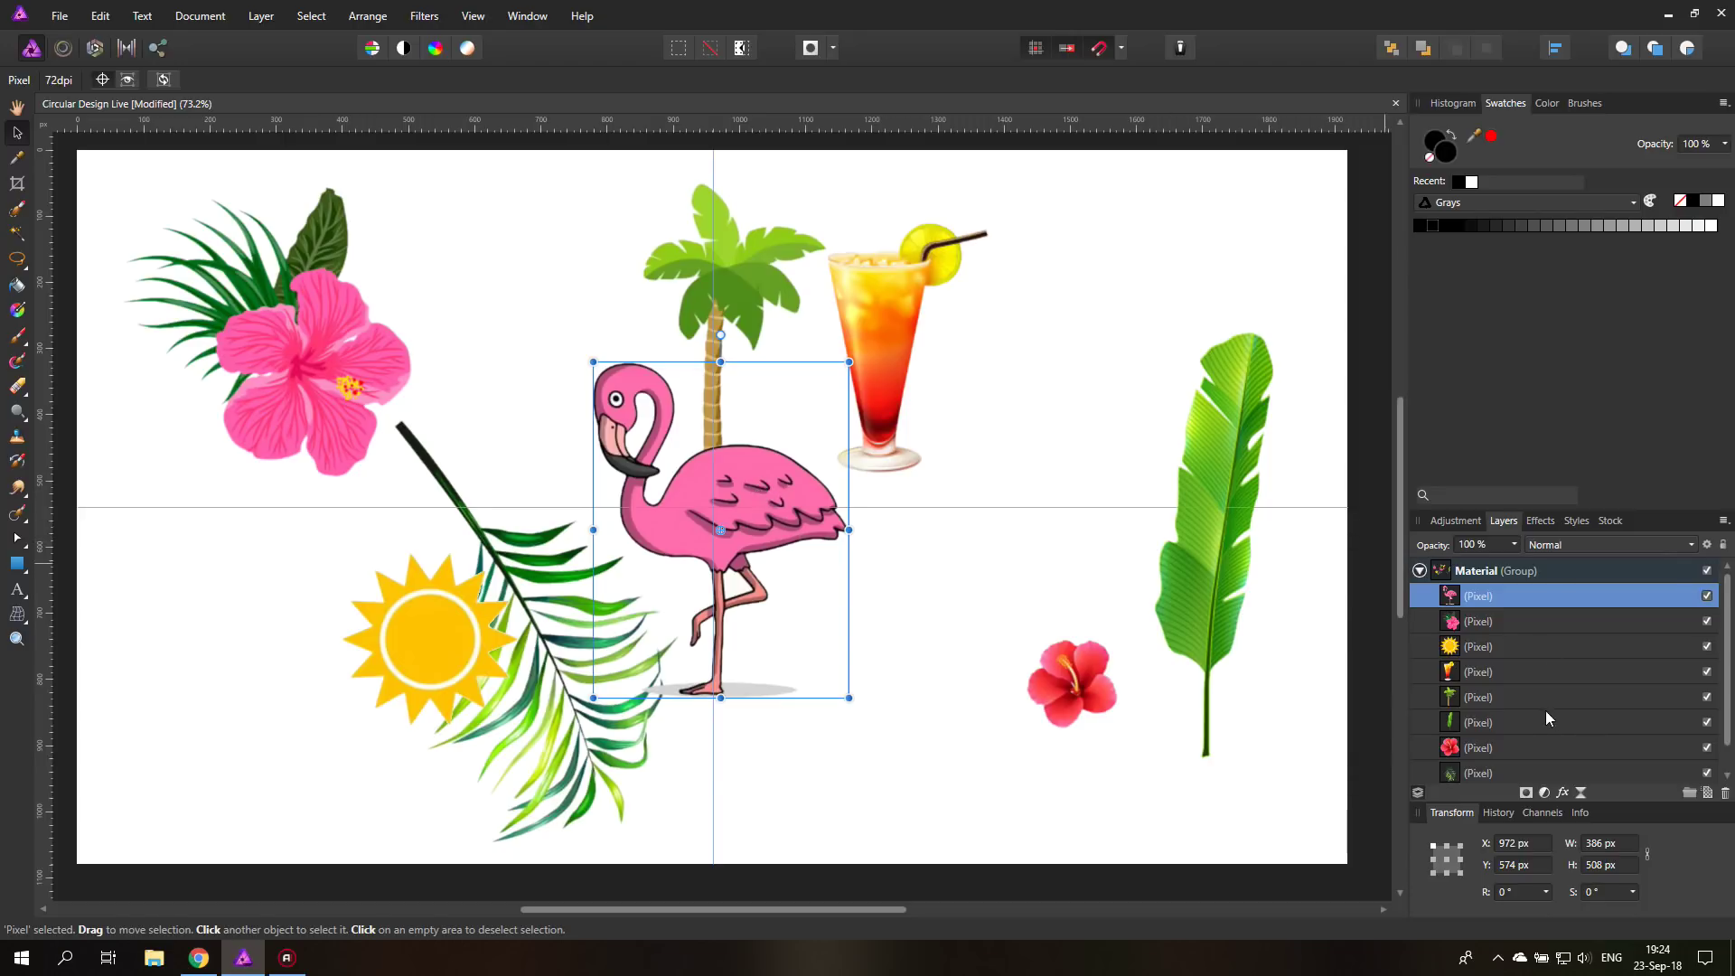
Move all eight artwork pieces out of Material and delete the empty group
{"action": "scroll", "coordinate": [1536, 707], "scroll_direction": "down", "scroll_amount": 1}
{"action": "left_click", "coordinate": [1455, 750], "text": "shift"}
{"action": "scroll", "coordinate": [1512, 695], "scroll_direction": "up", "scroll_amount": 1}
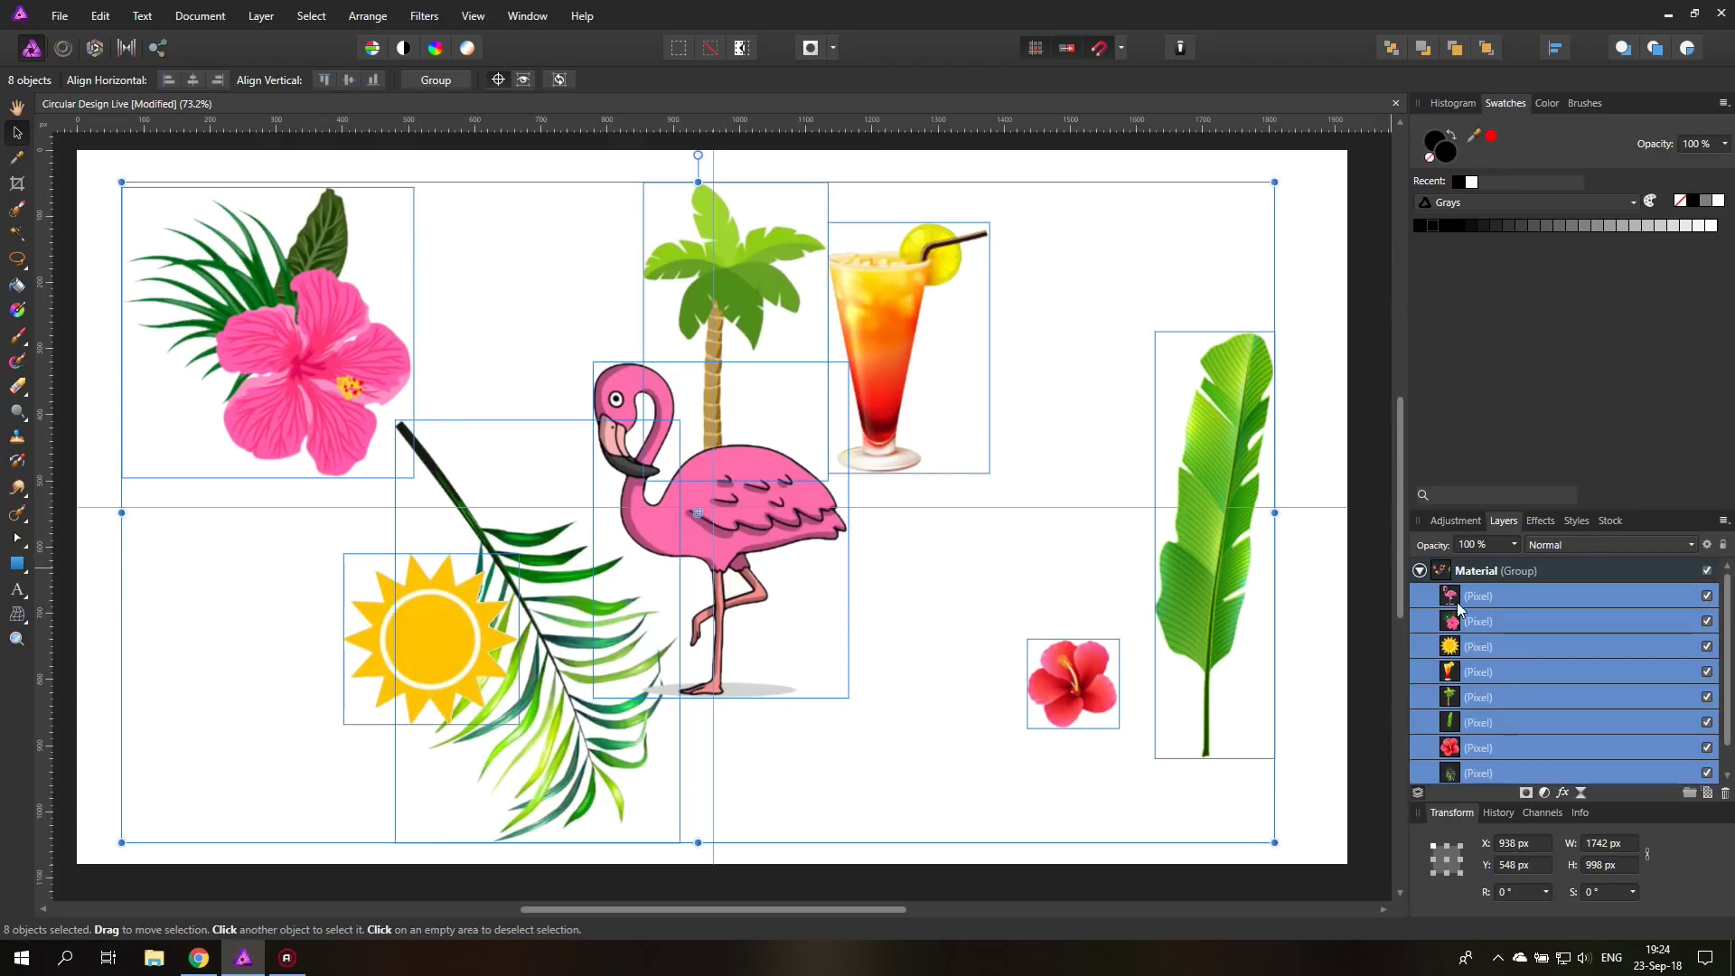
{"action": "left_click_drag", "start_coordinate": [1454, 569], "coordinate": [1454, 567]}
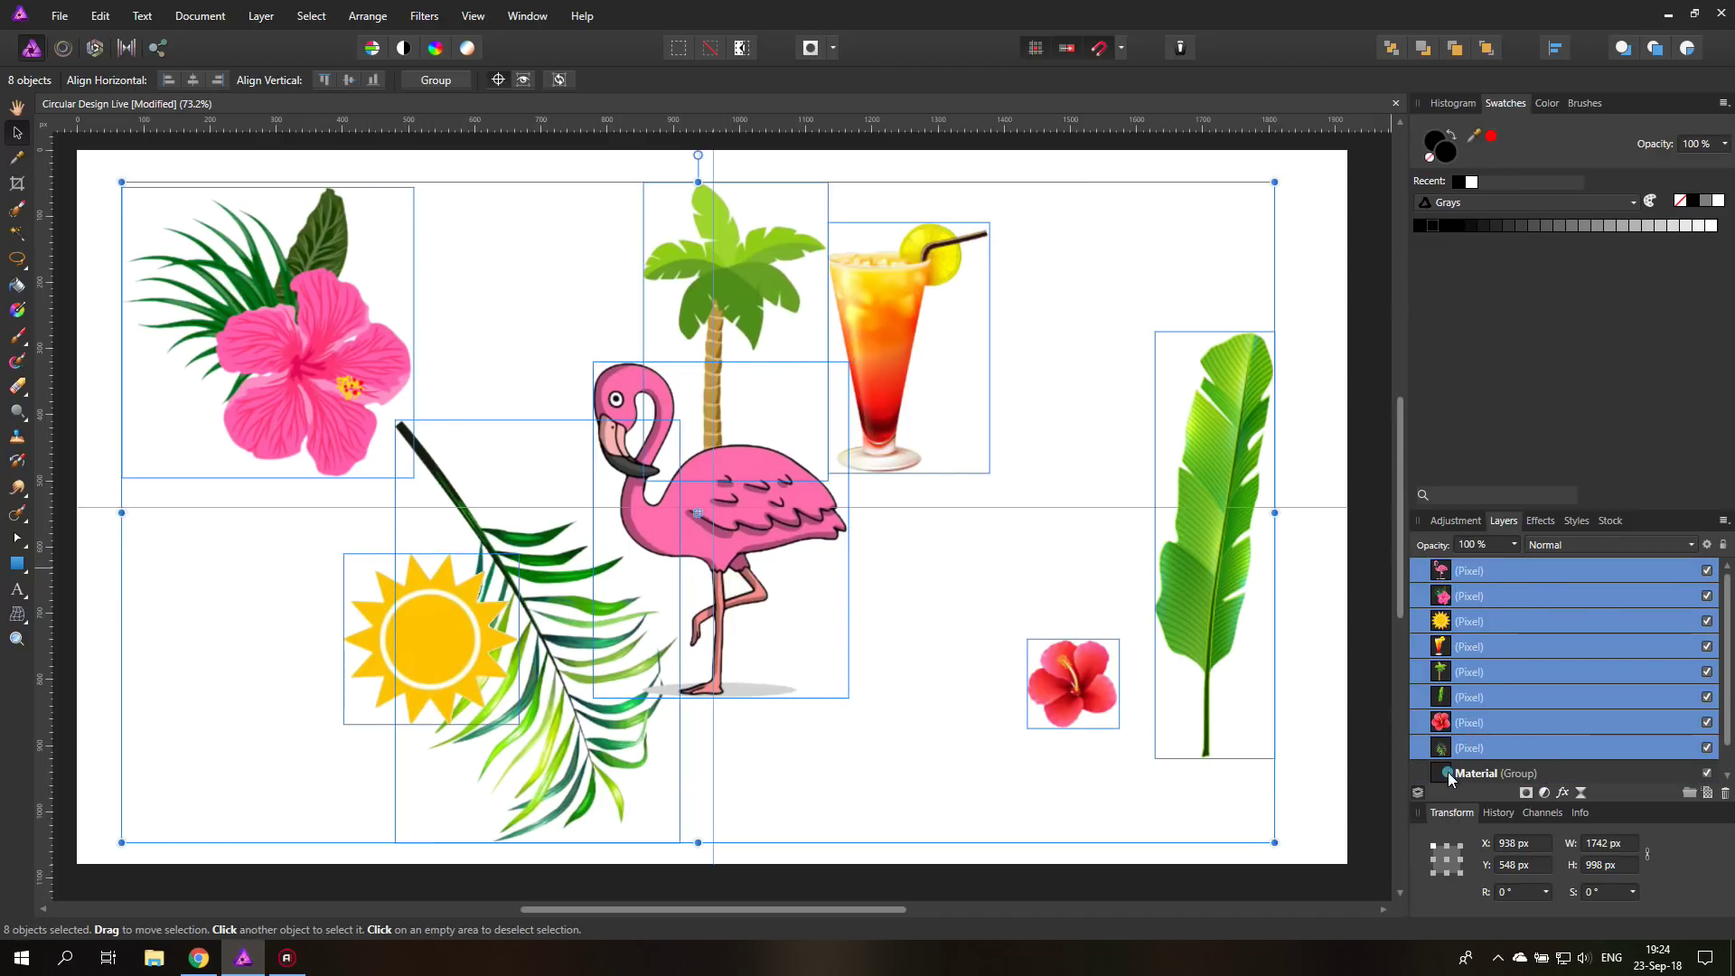
{"action": "left_click", "coordinate": [1449, 770]}
{"action": "key", "text": "Delete"}
Centre the flamingo on the guide intersection at 960, 540 px
{"action": "left_click", "coordinate": [1443, 748]}
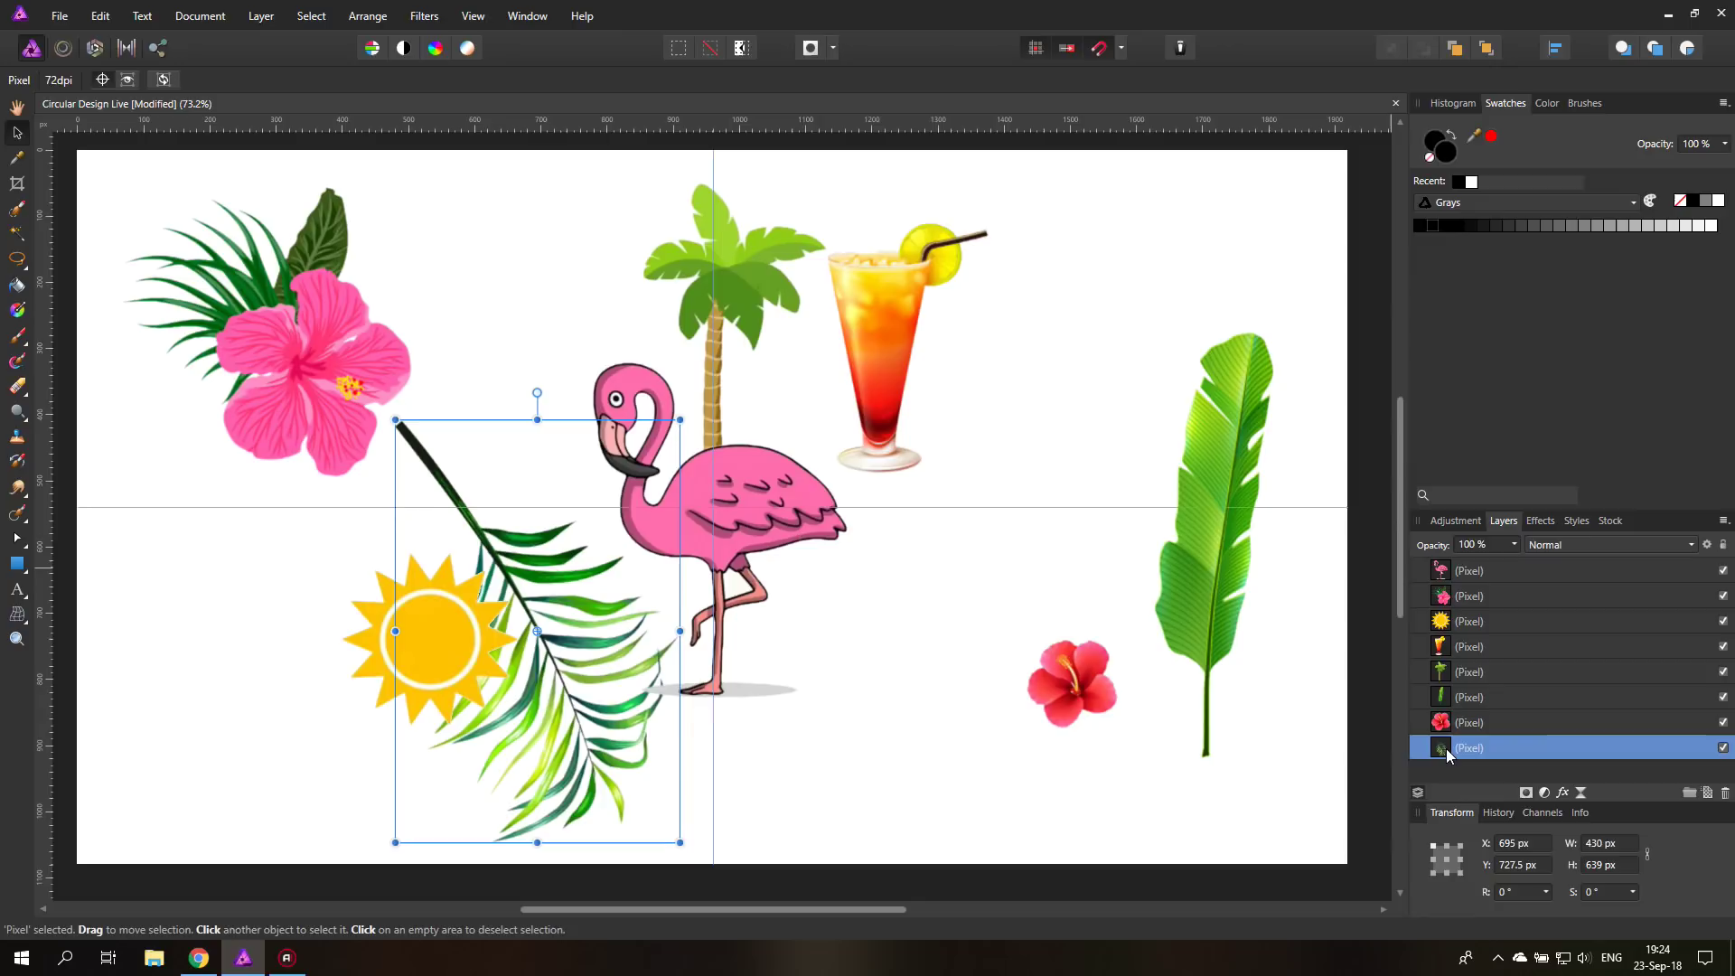
{"action": "left_click", "coordinate": [1440, 571]}
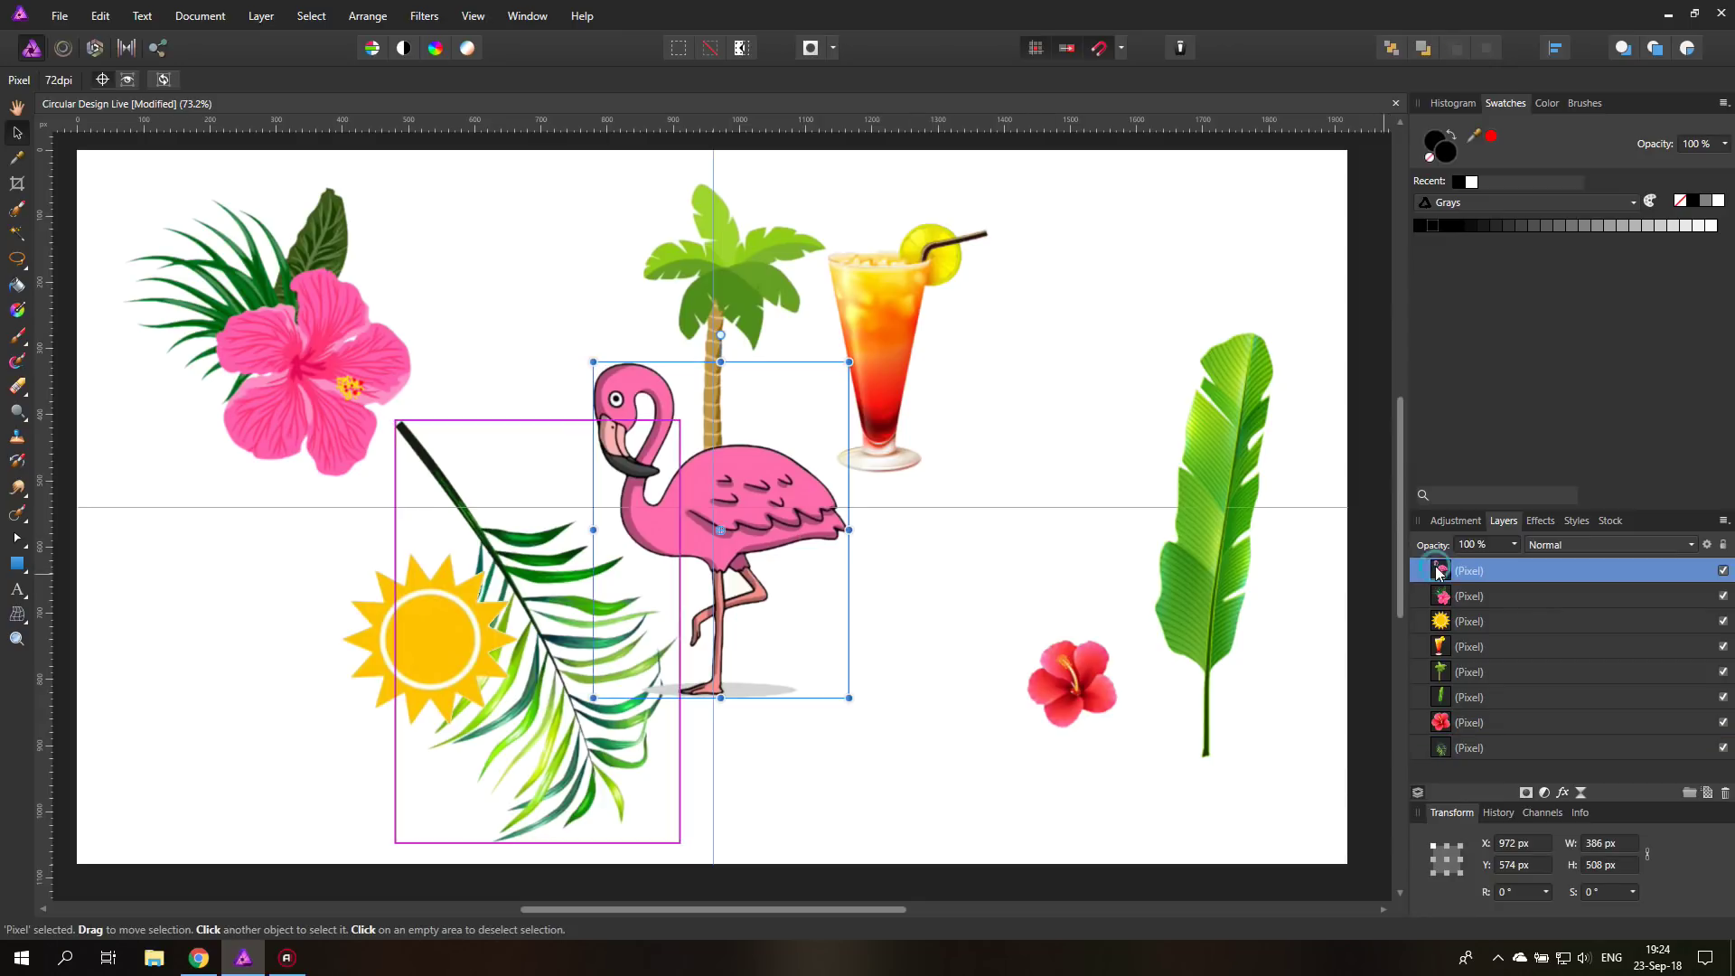
{"action": "left_click_drag", "start_coordinate": [800, 459], "coordinate": [762, 453]}
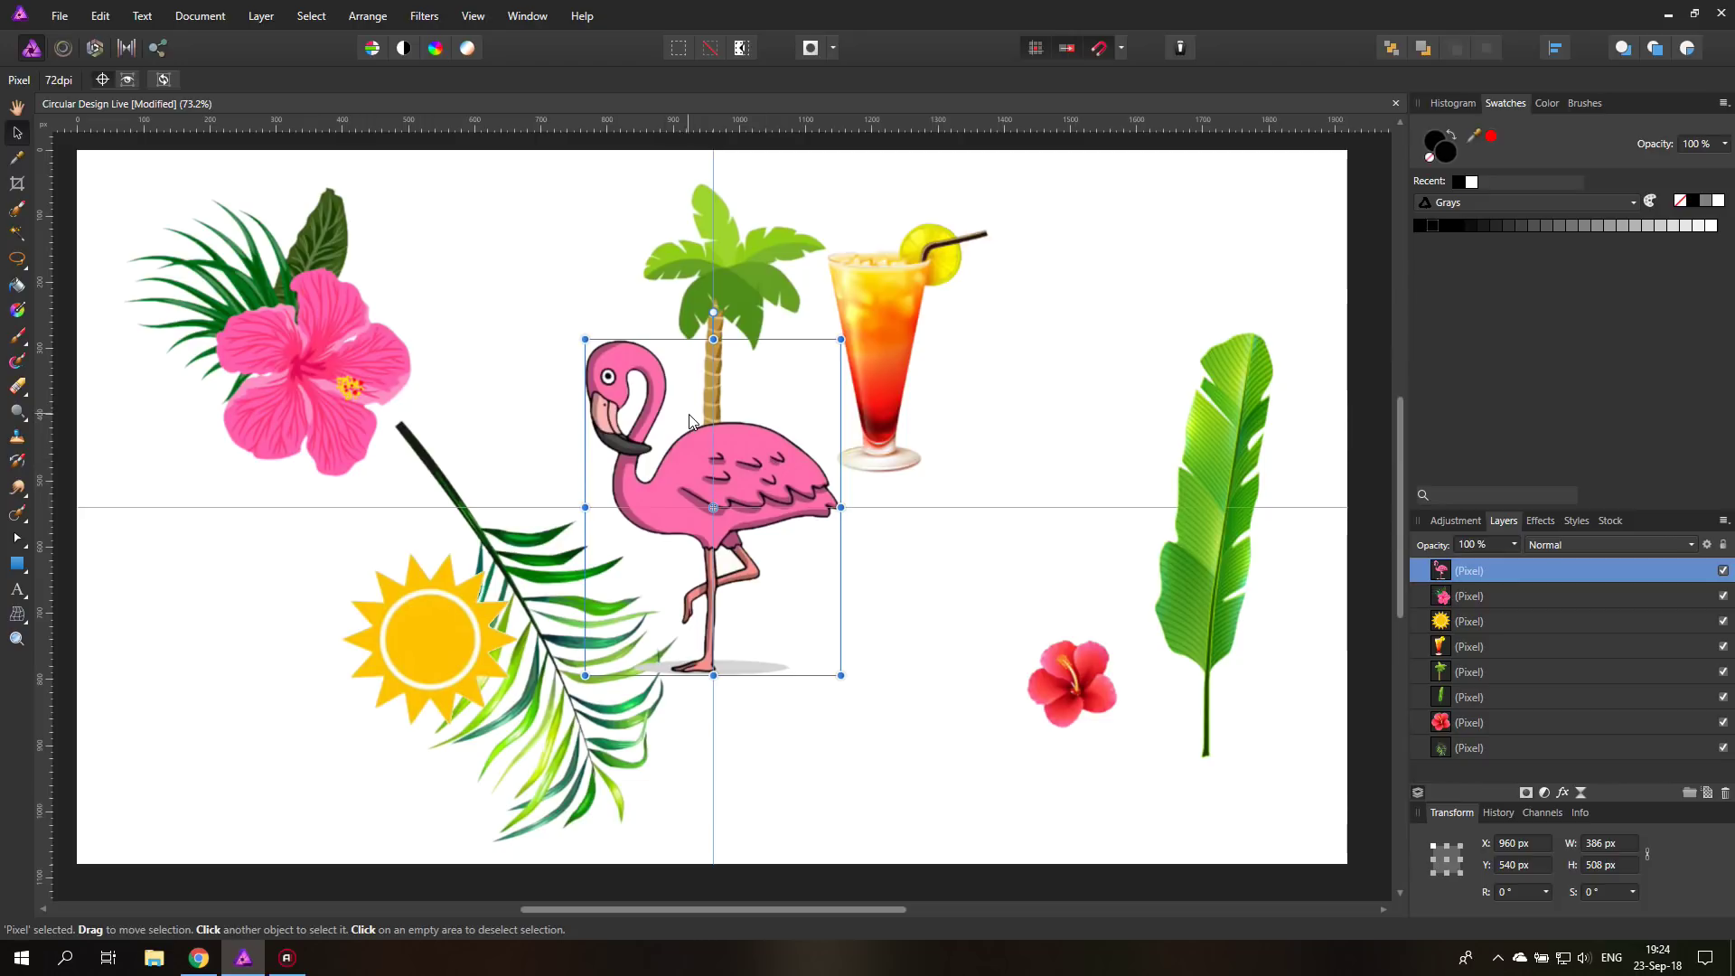
Place the palm tree above the flamingo and set its rotation centre to 960, 540 px
{"action": "left_click", "coordinate": [737, 280]}
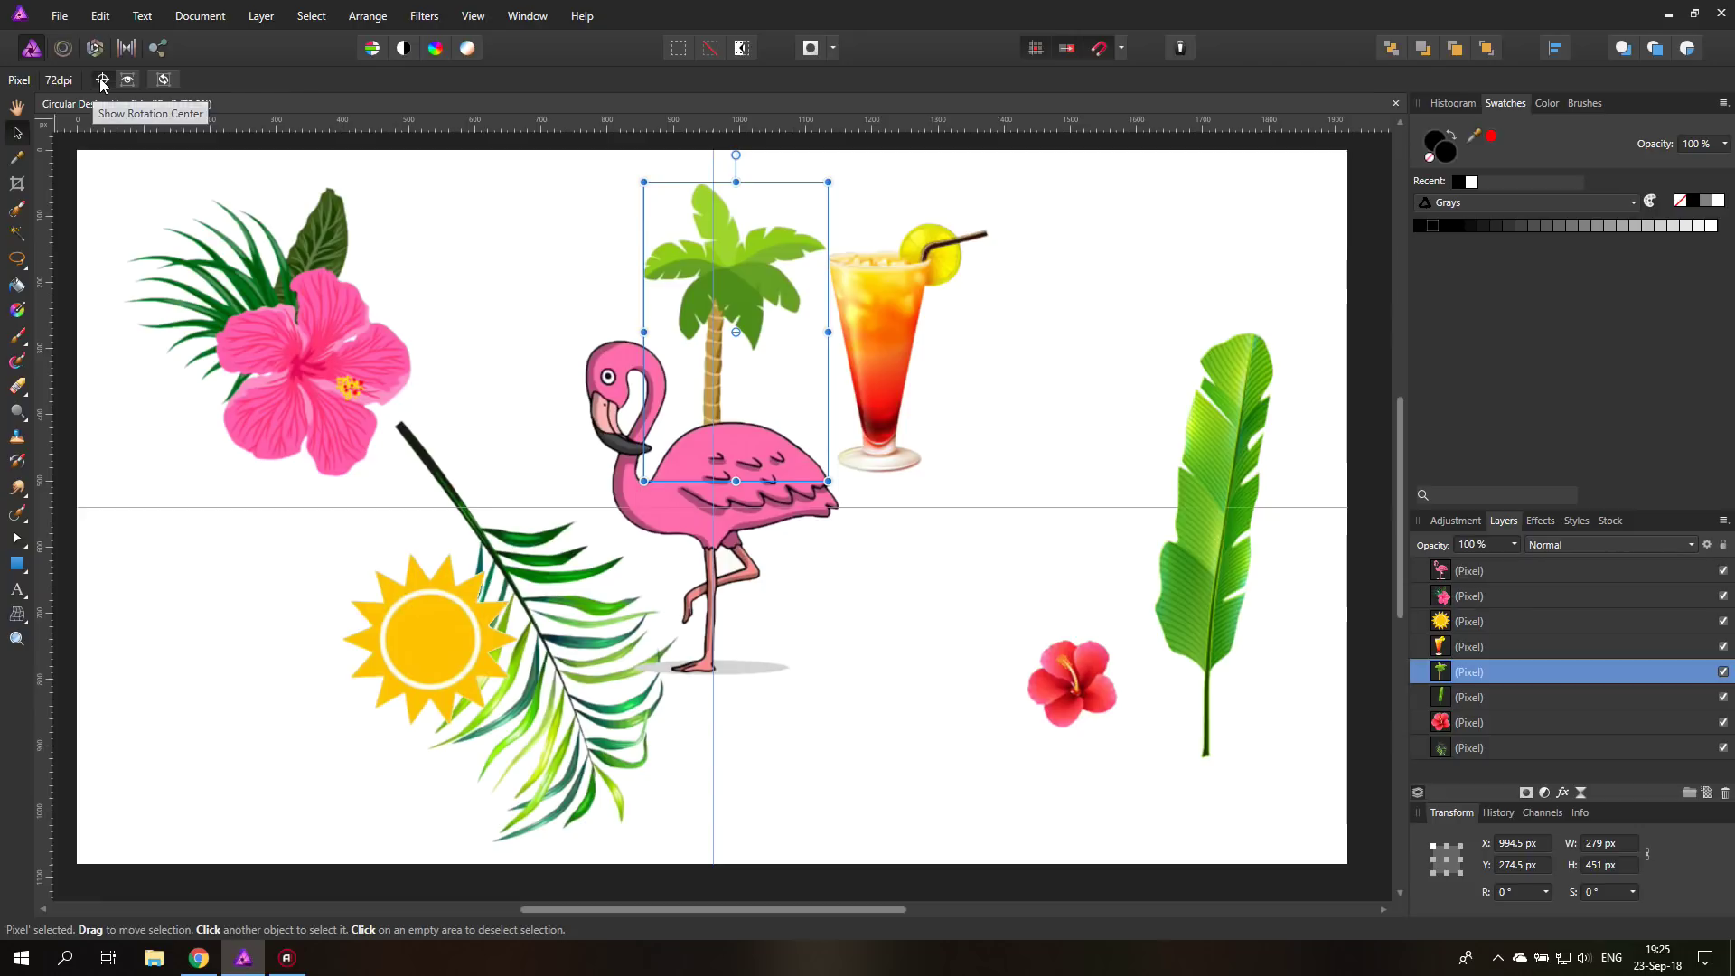
{"action": "mouse_move", "coordinate": [748, 256]}
{"action": "left_mouse_down"}
{"action": "mouse_move", "coordinate": [809, 268]}
{"action": "mouse_move", "coordinate": [748, 269]}
{"action": "left_mouse_up"}
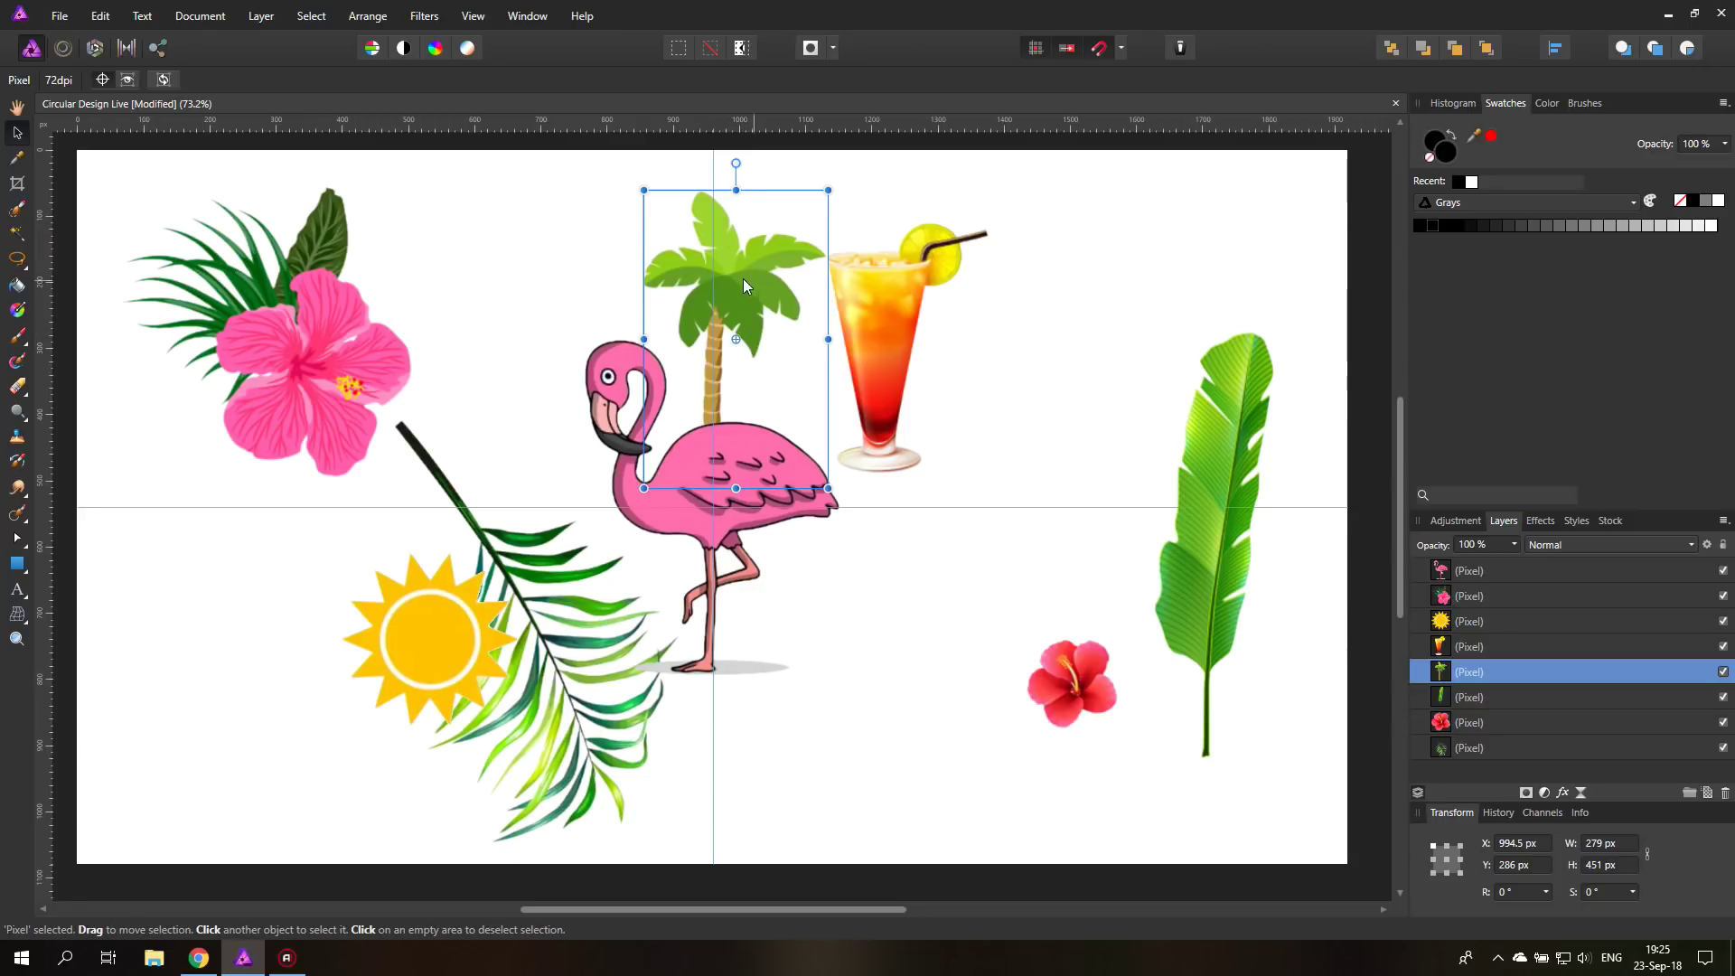
{"action": "mouse_move", "coordinate": [743, 277]}
{"action": "left_mouse_down"}
{"action": "mouse_move", "coordinate": [741, 248]}
{"action": "mouse_move", "coordinate": [742, 263]}
{"action": "left_mouse_up"}
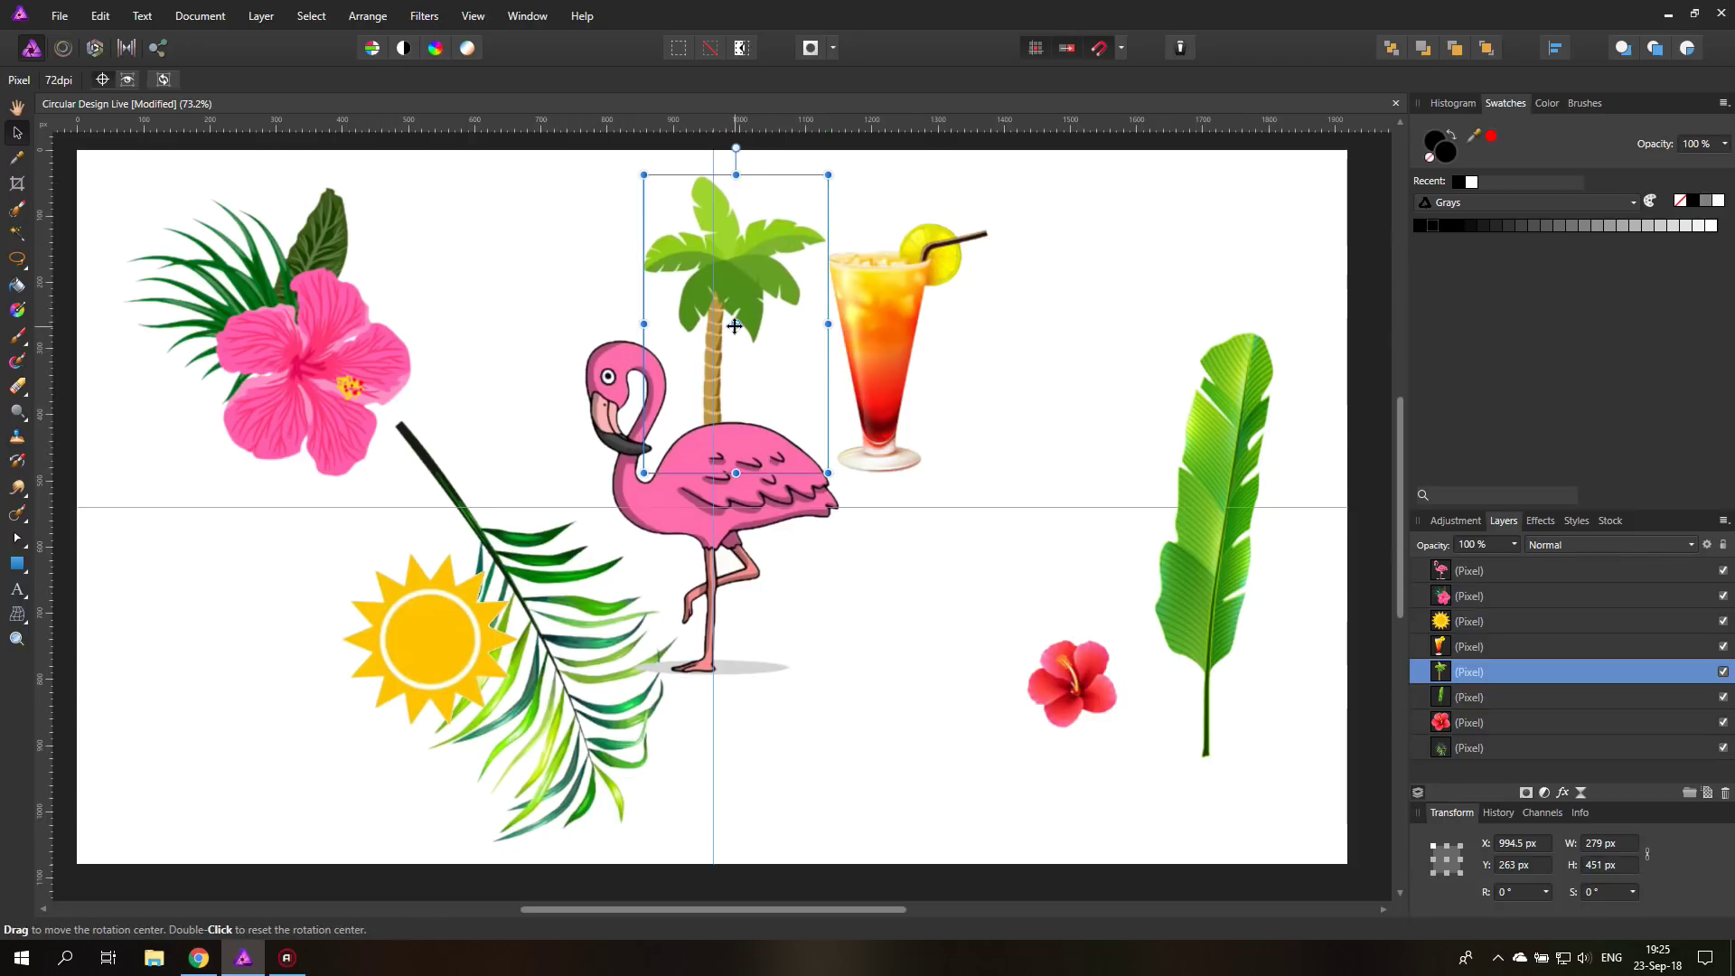
{"action": "left_click_drag", "start_coordinate": [735, 327], "coordinate": [712, 510]}
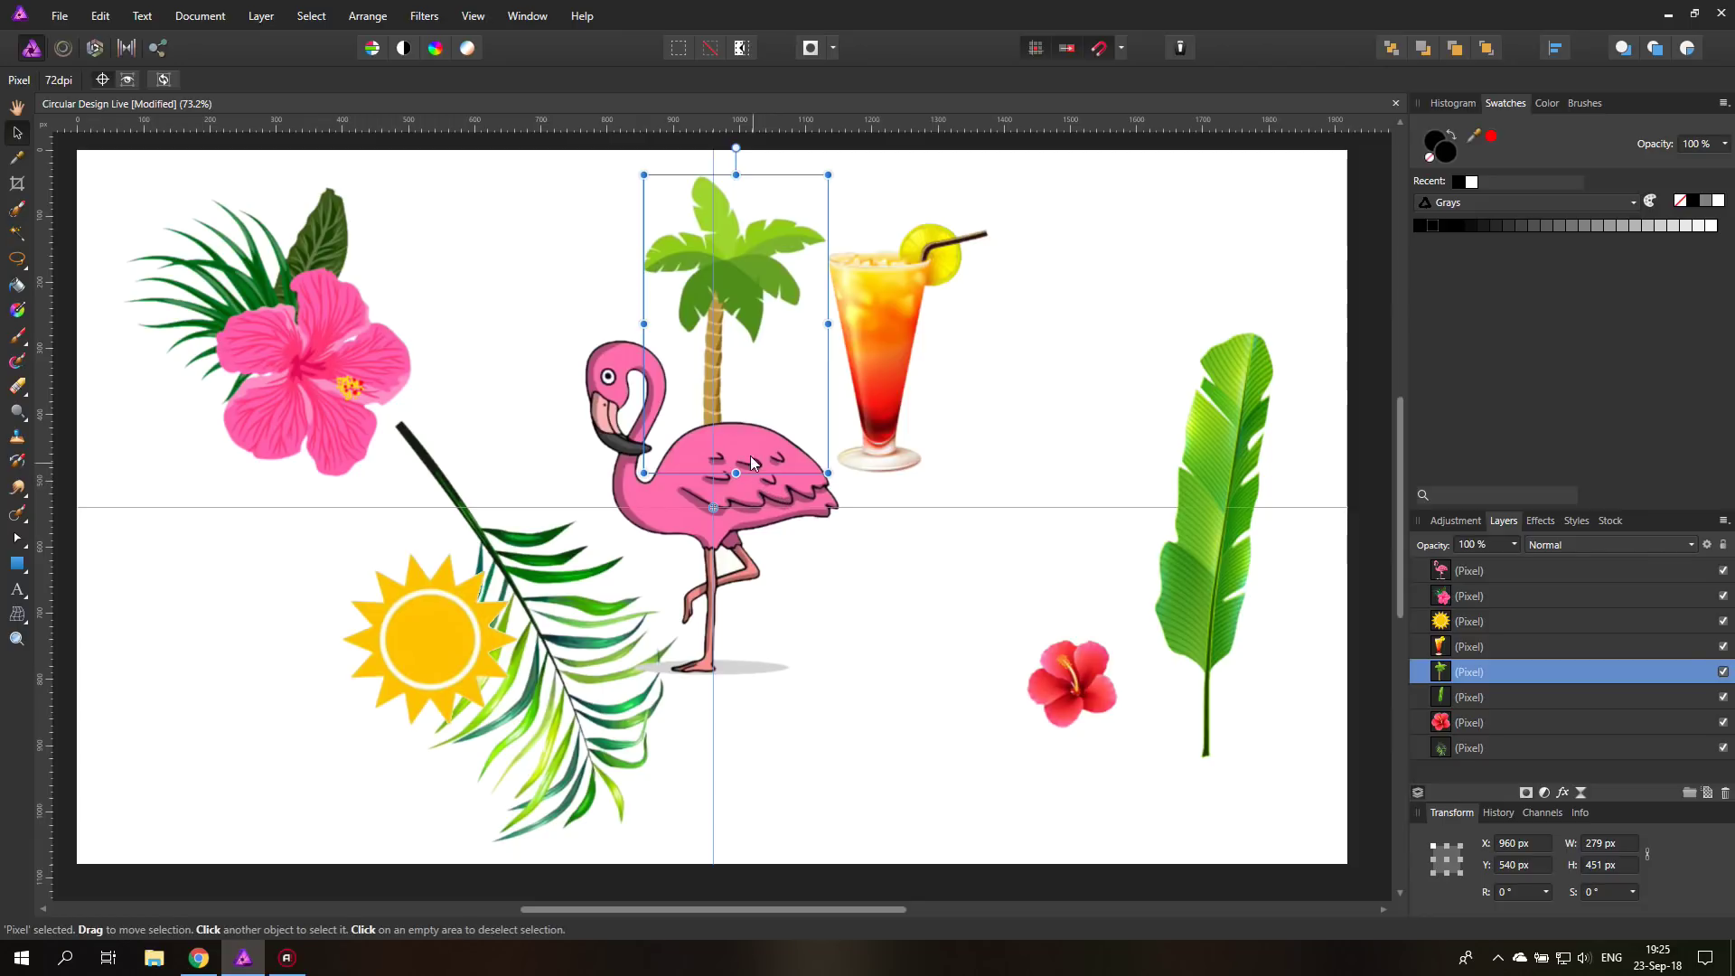
Duplicate the palm tree layer, then check the View menu's panel options without changing anything
{"action": "right_click", "coordinate": [1443, 673]}
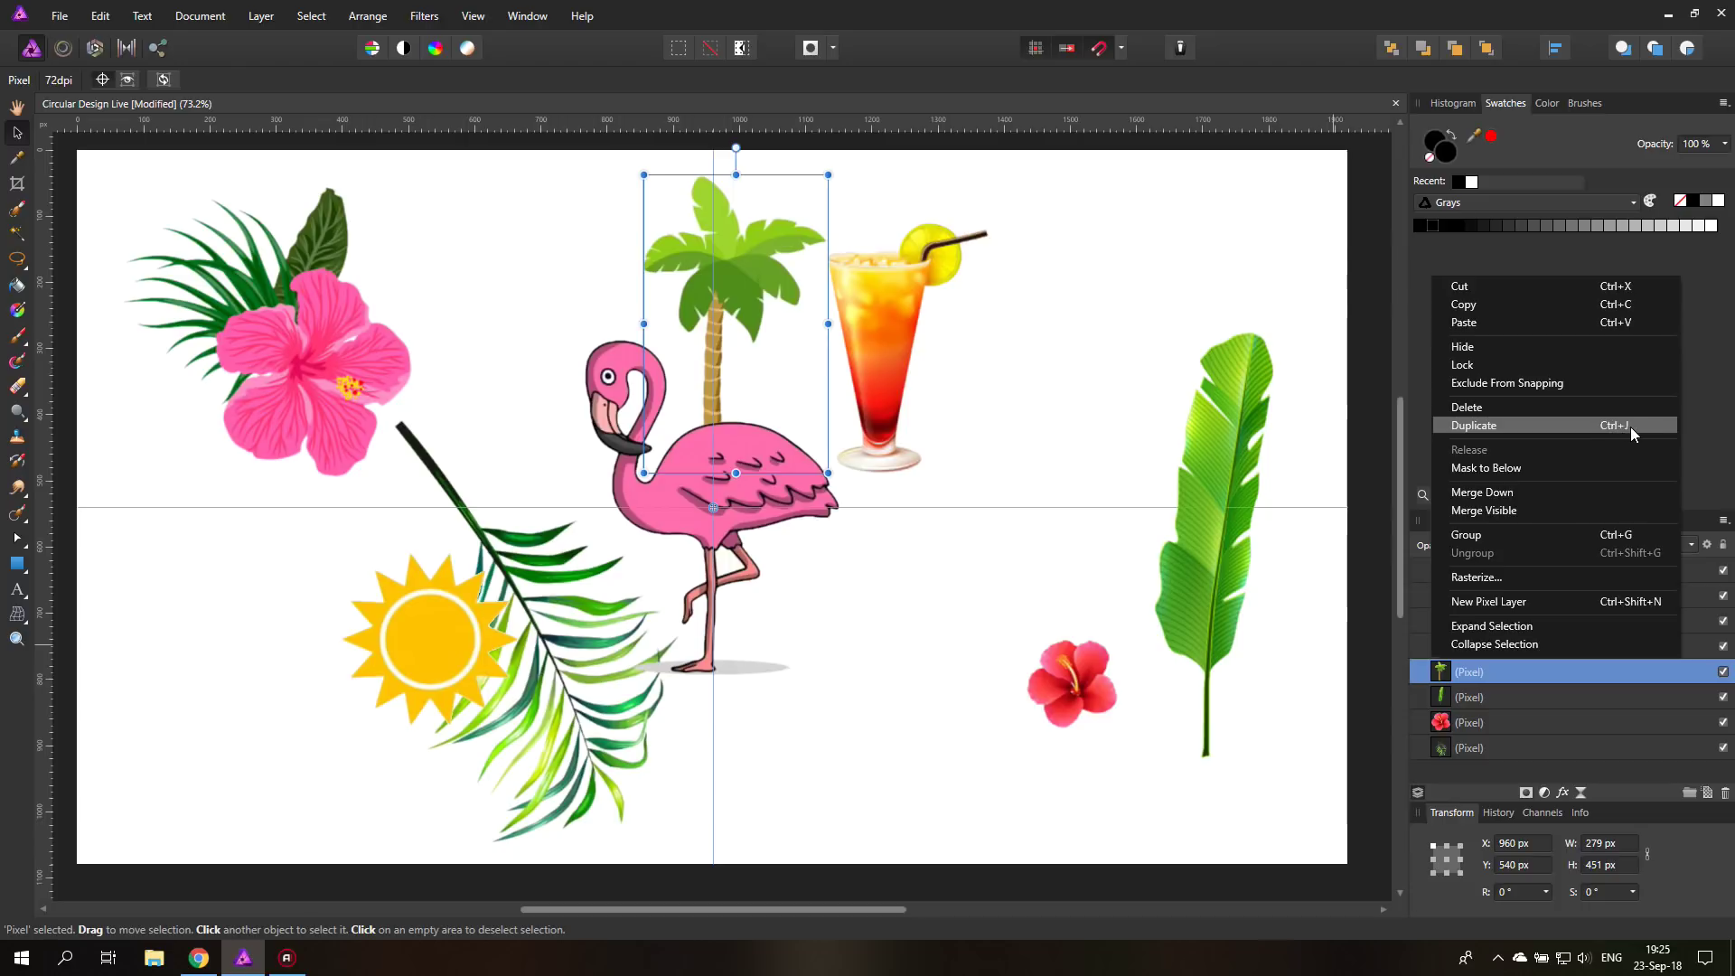
{"action": "left_click", "coordinate": [1500, 425]}
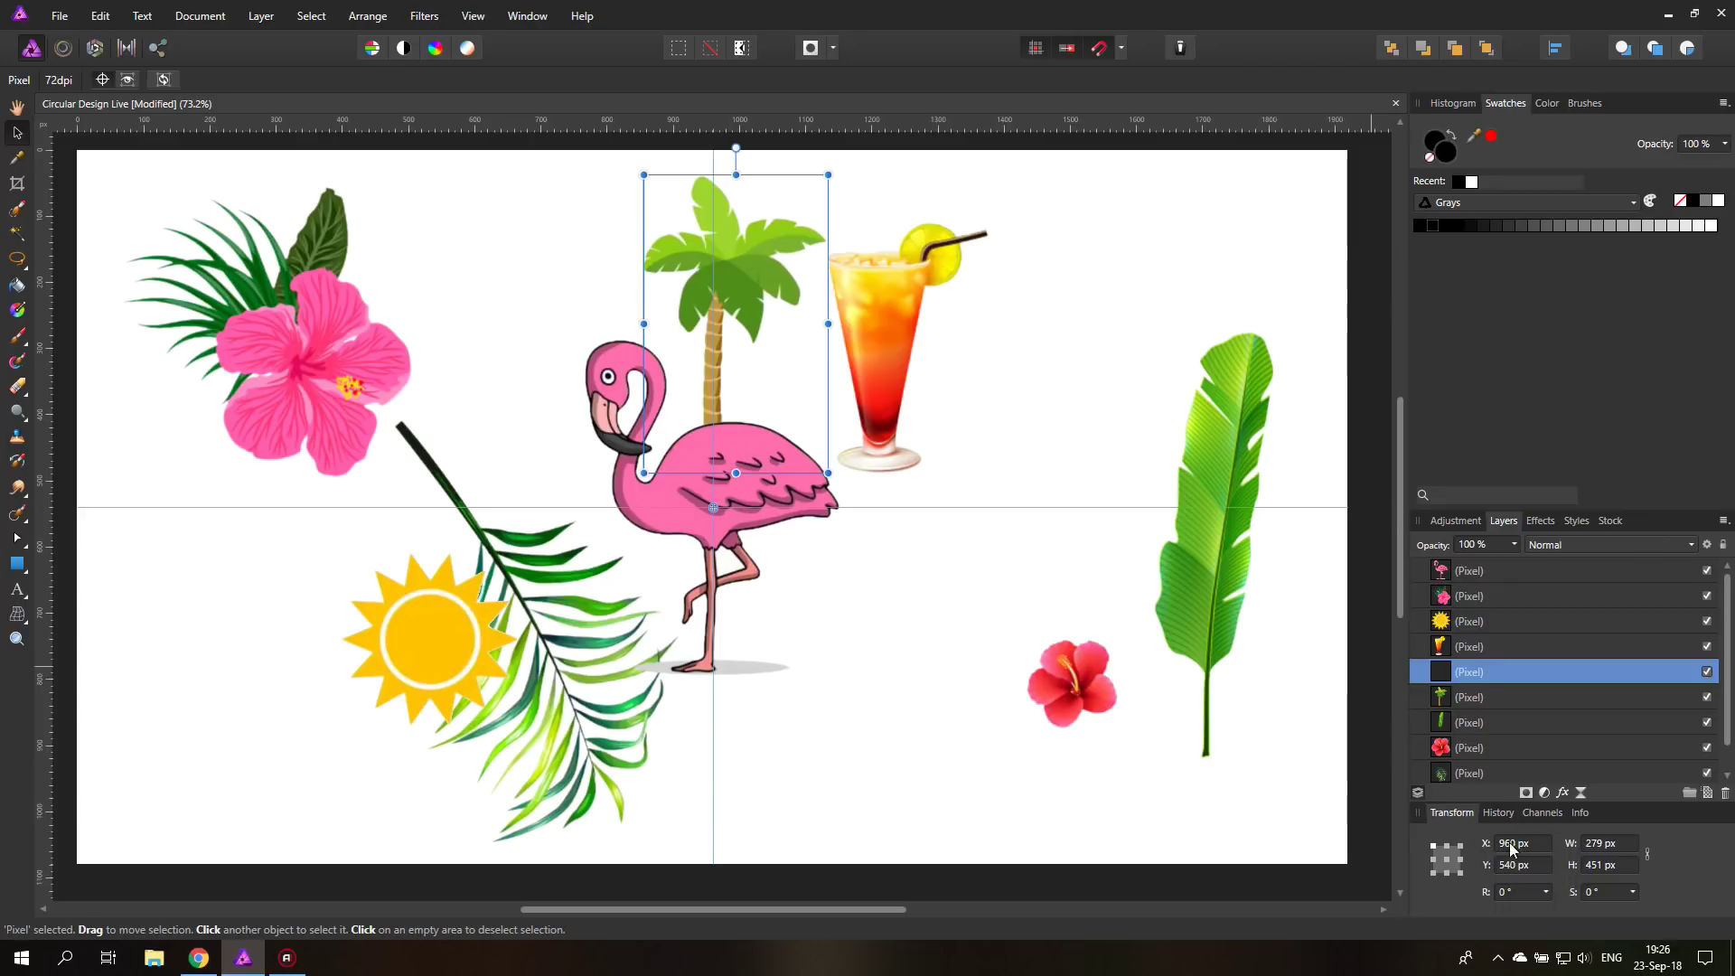
{"action": "left_click", "coordinate": [474, 18]}
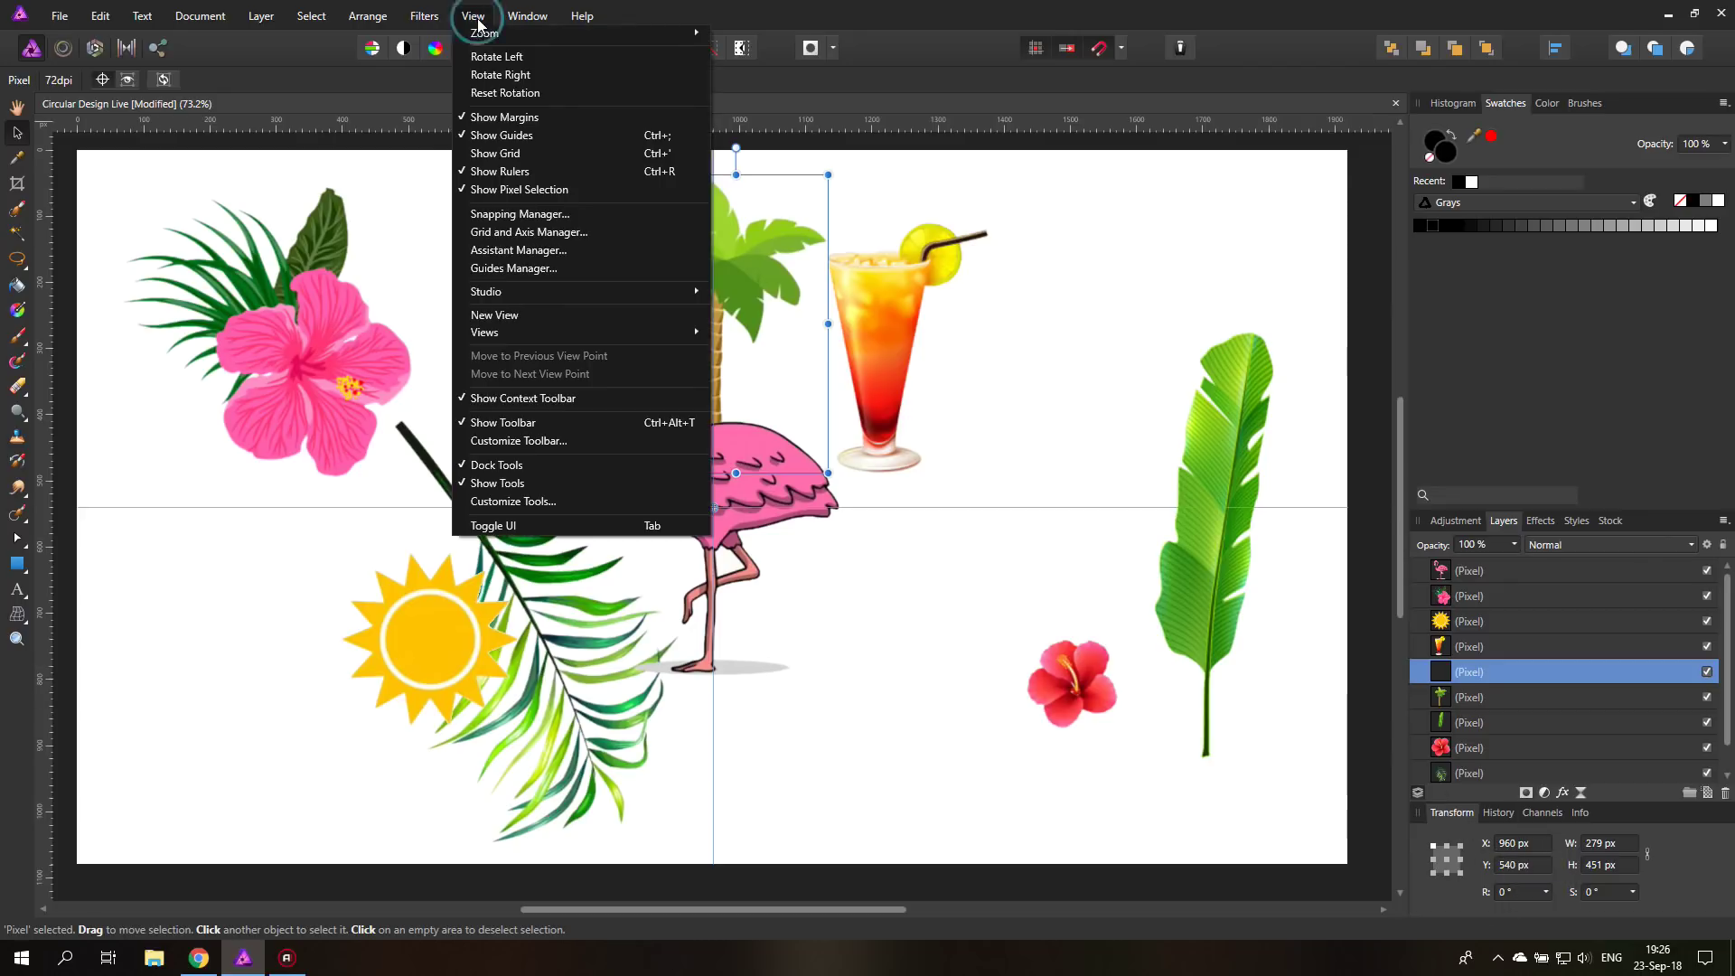
{"action": "mouse_move", "coordinate": [527, 286]}
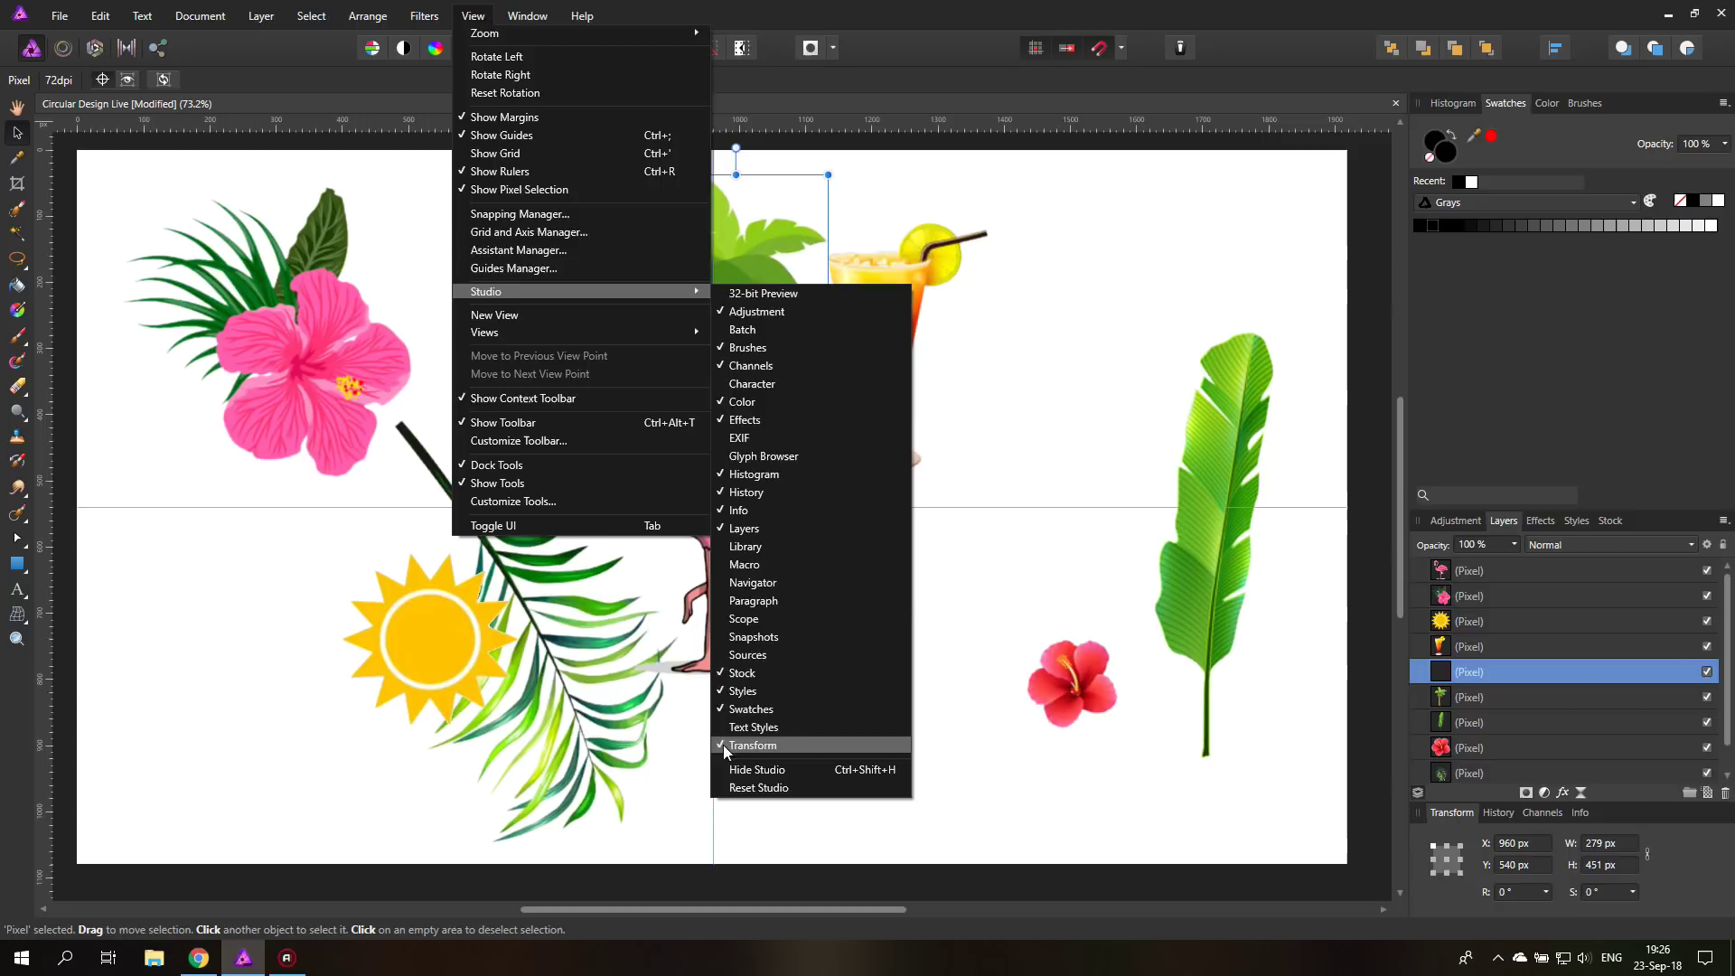
{"action": "left_click", "coordinate": [488, 18]}
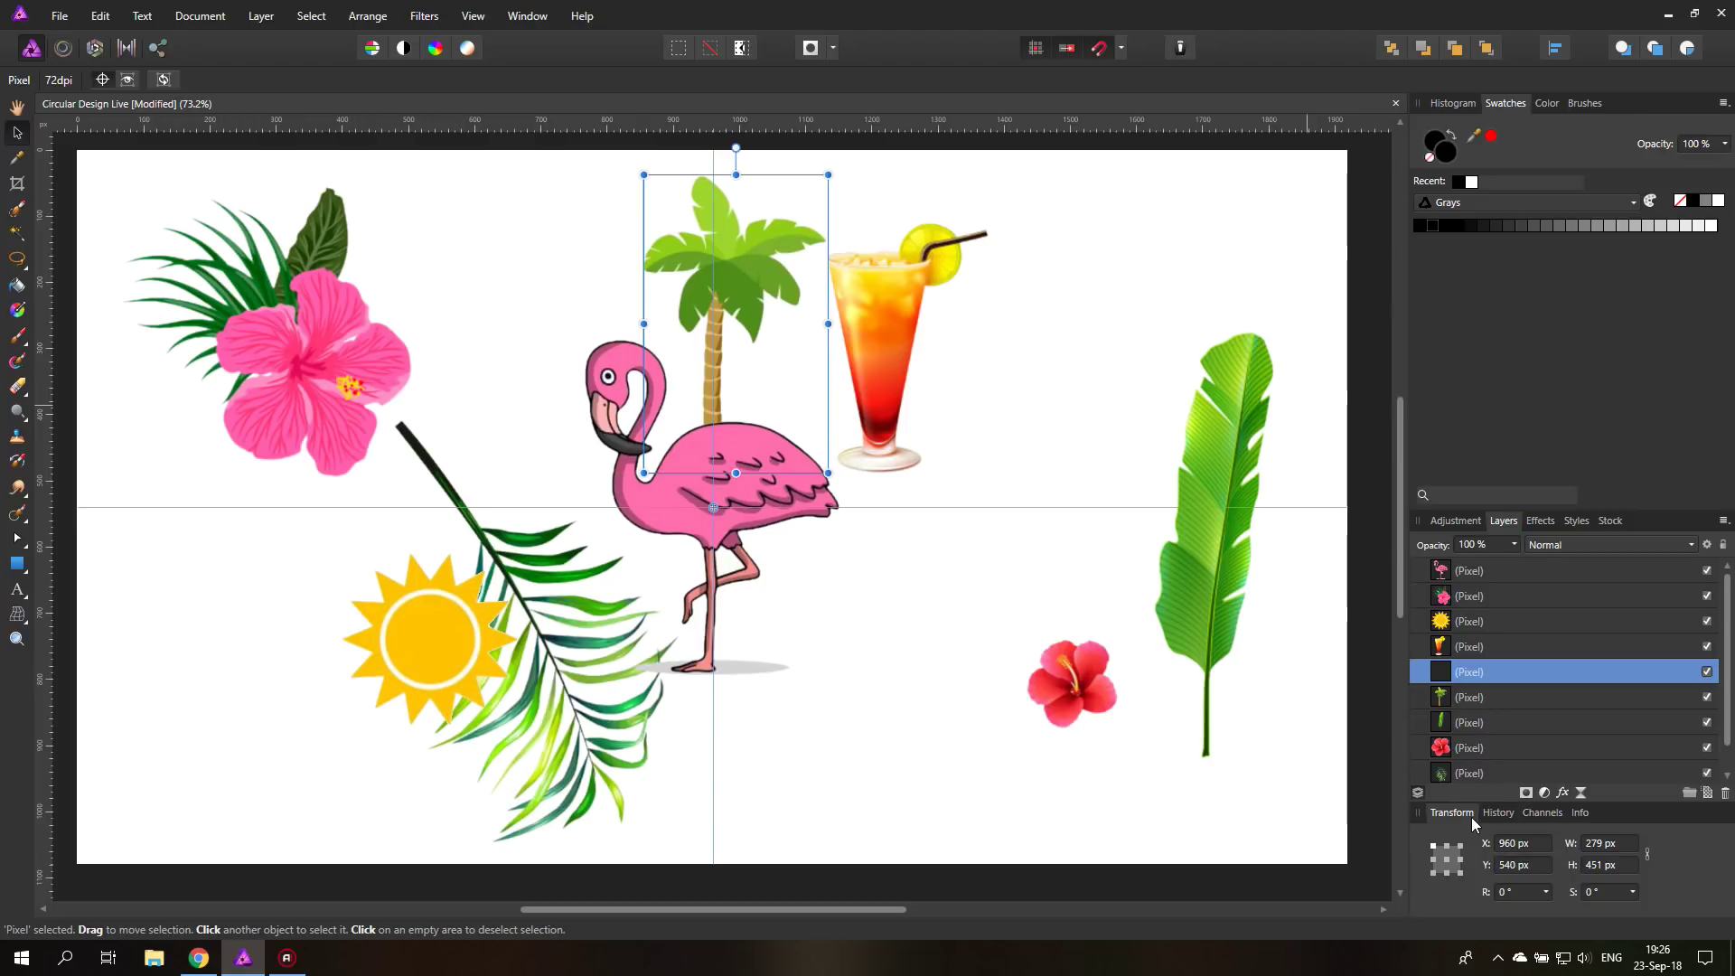
Rotate the palm copy by 360/5 (72°) and repeat with Ctrl+J until five palms fan out
{"action": "left_click", "coordinate": [1520, 891]}
{"action": "type", "text": "3"}
{"action": "type", "text": "60/5"}
{"action": "key", "text": "Return"}
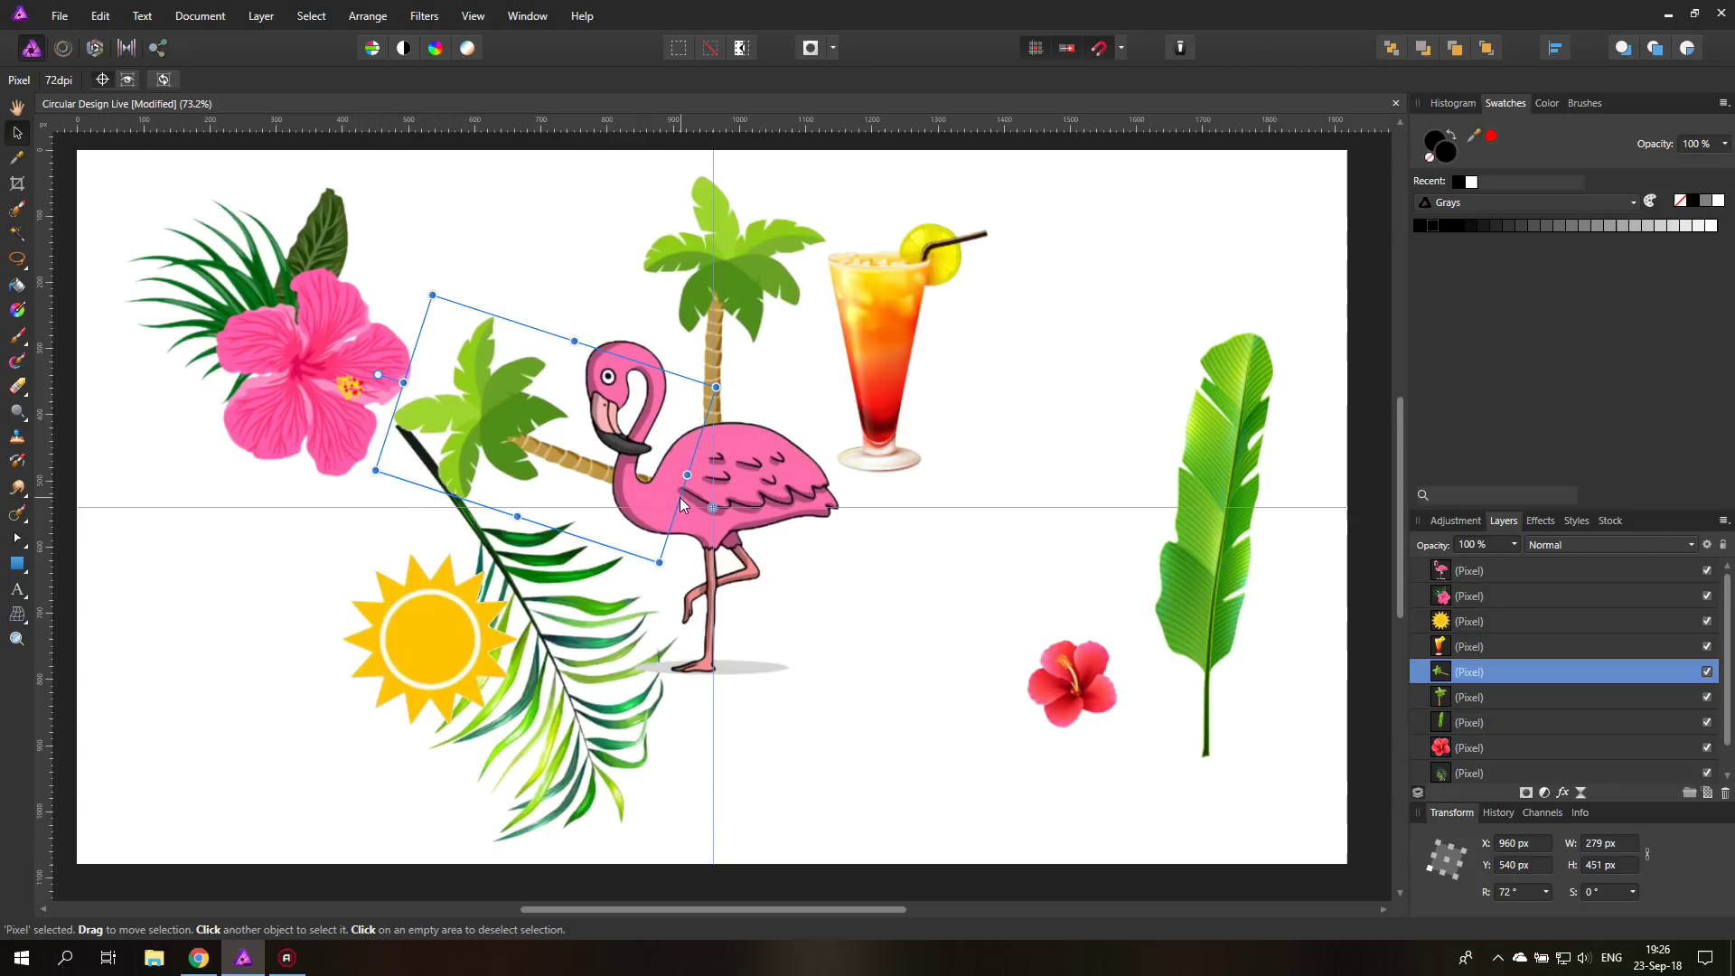
{"action": "key", "text": "ctrl+j"}
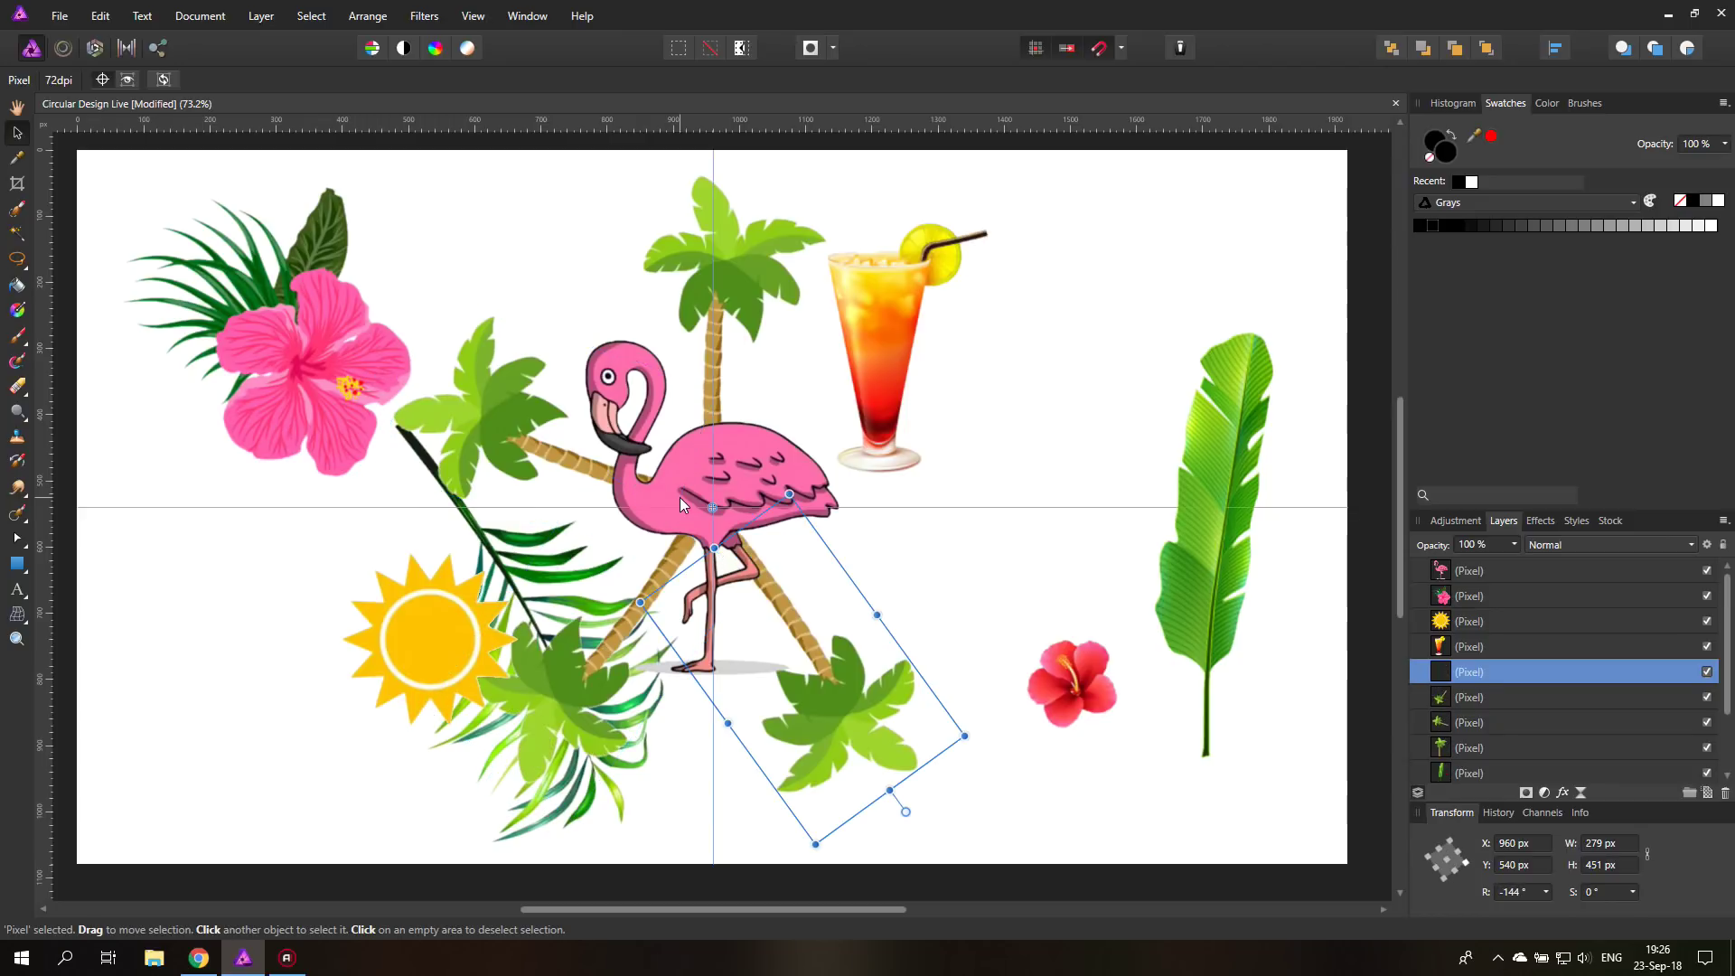
{"action": "key", "text": "ctrl+j"}
{"action": "key", "text": "ctrl+j"}
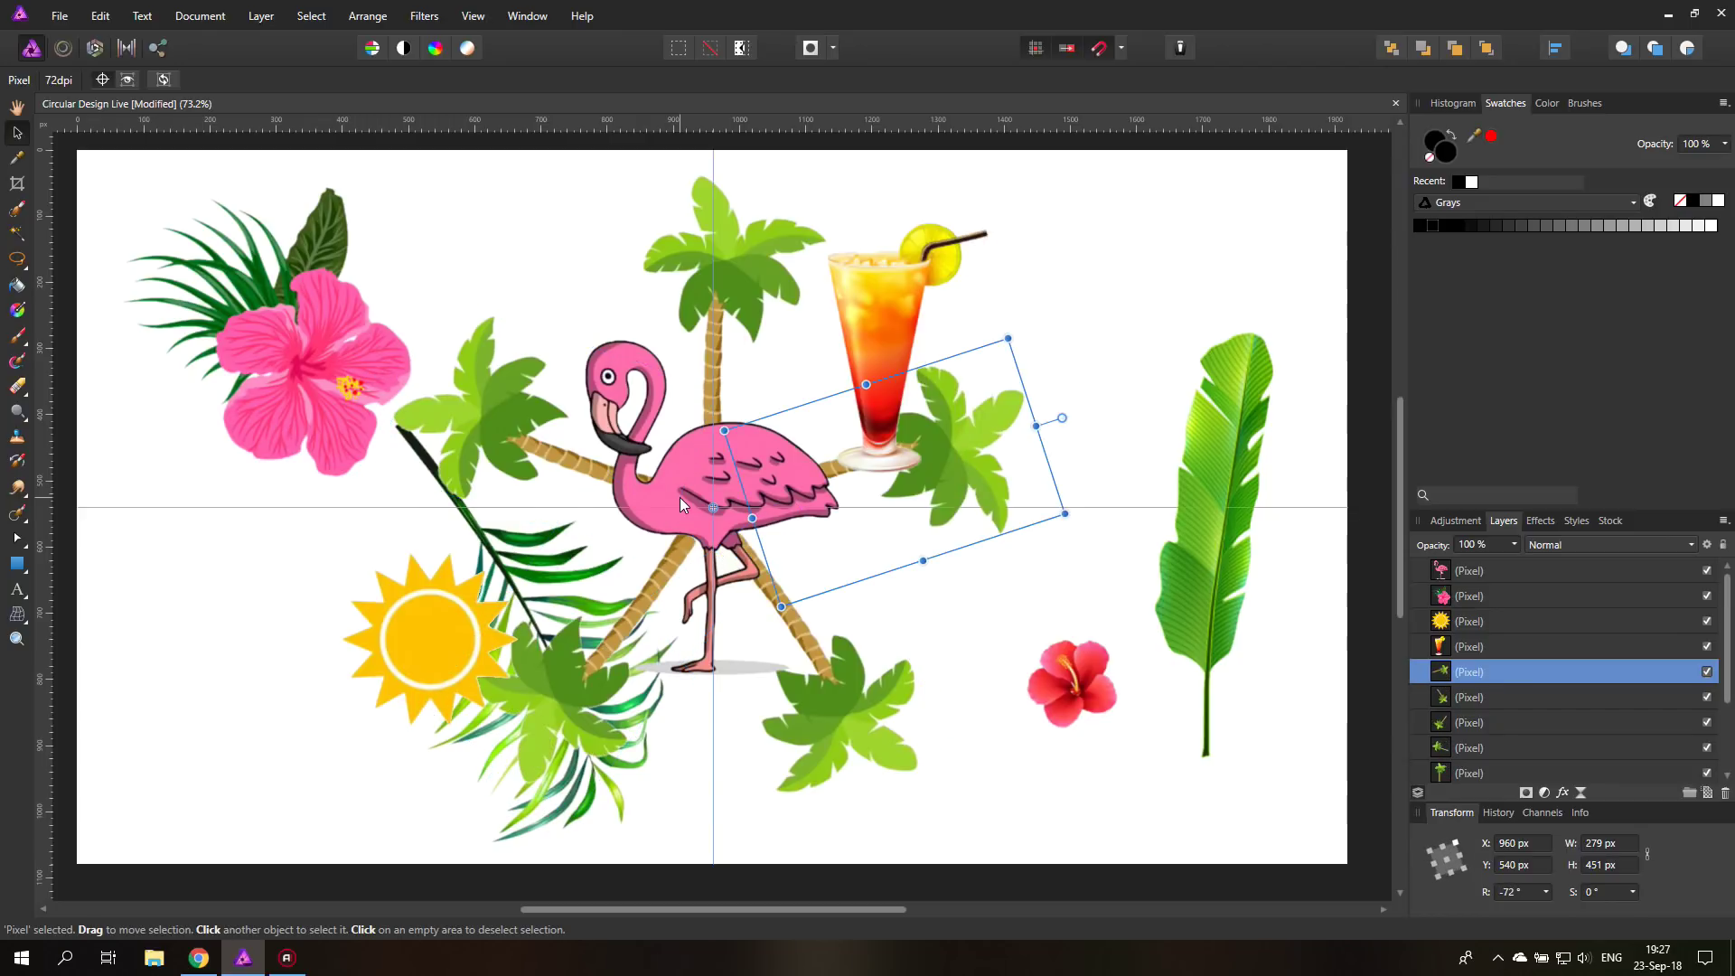
{"action": "left_click", "coordinate": [1562, 647]}
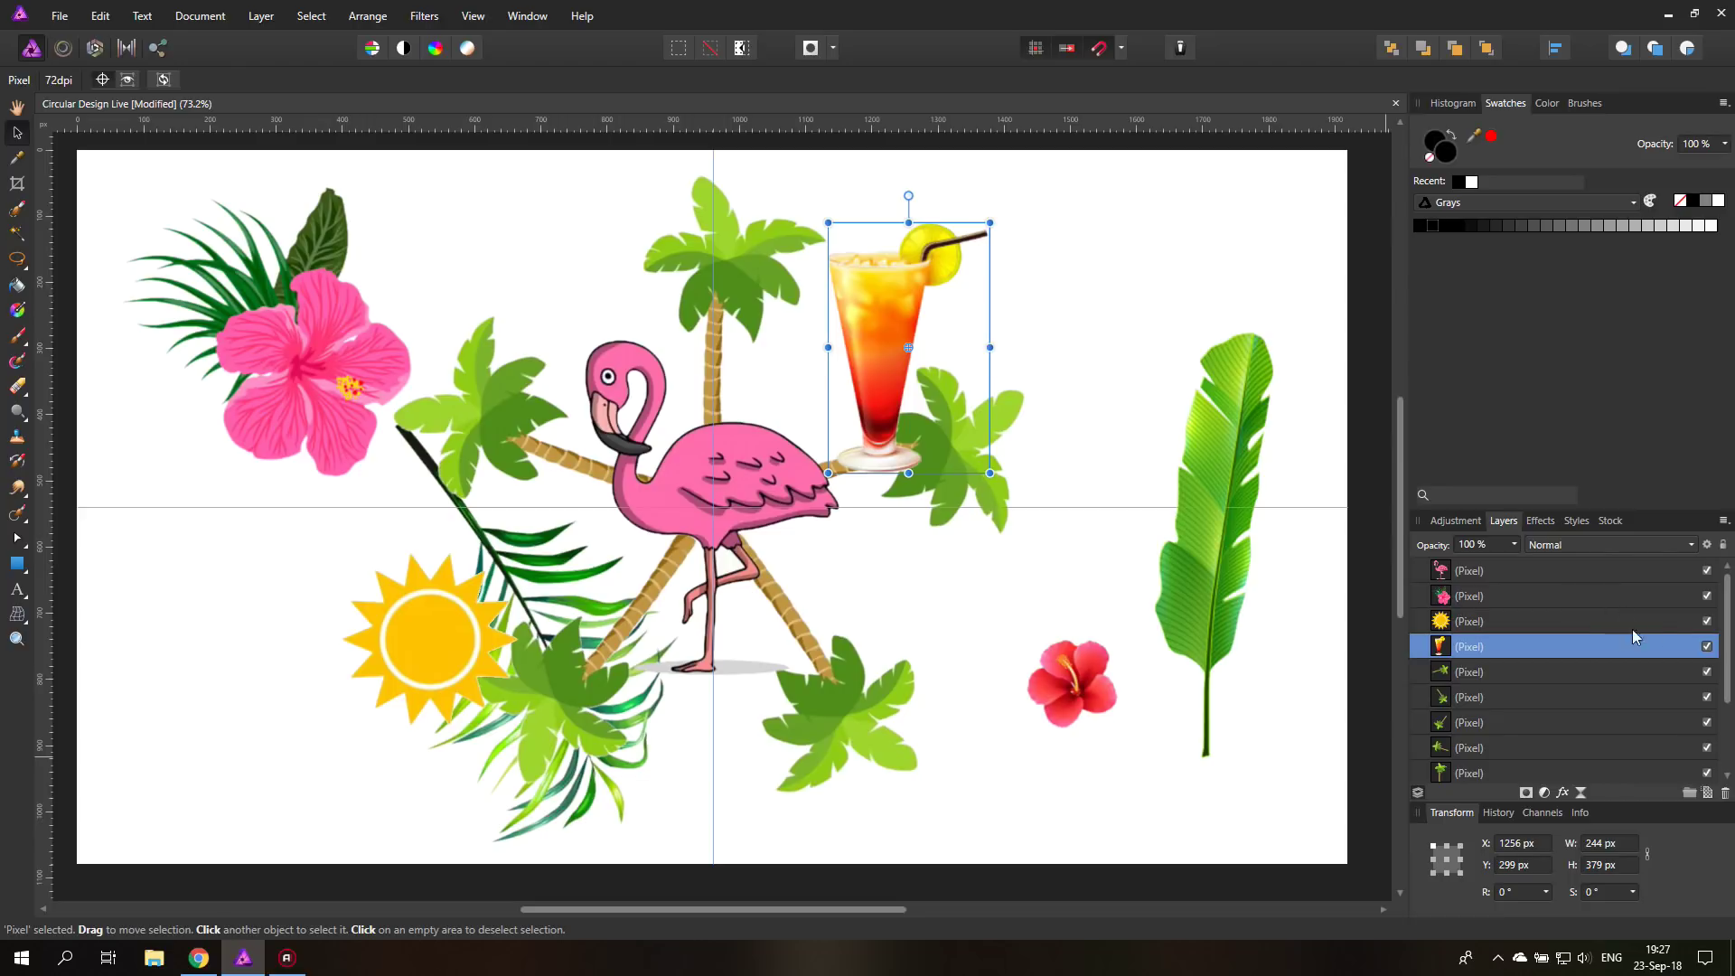
Hide the cocktail, sun, flamingo, banana leaf, leafy cluster and pink hibiscus, keeping the red hibiscus visible
{"action": "left_click", "coordinate": [1706, 645]}
{"action": "left_click", "coordinate": [1706, 621]}
{"action": "left_click", "coordinate": [1706, 570]}
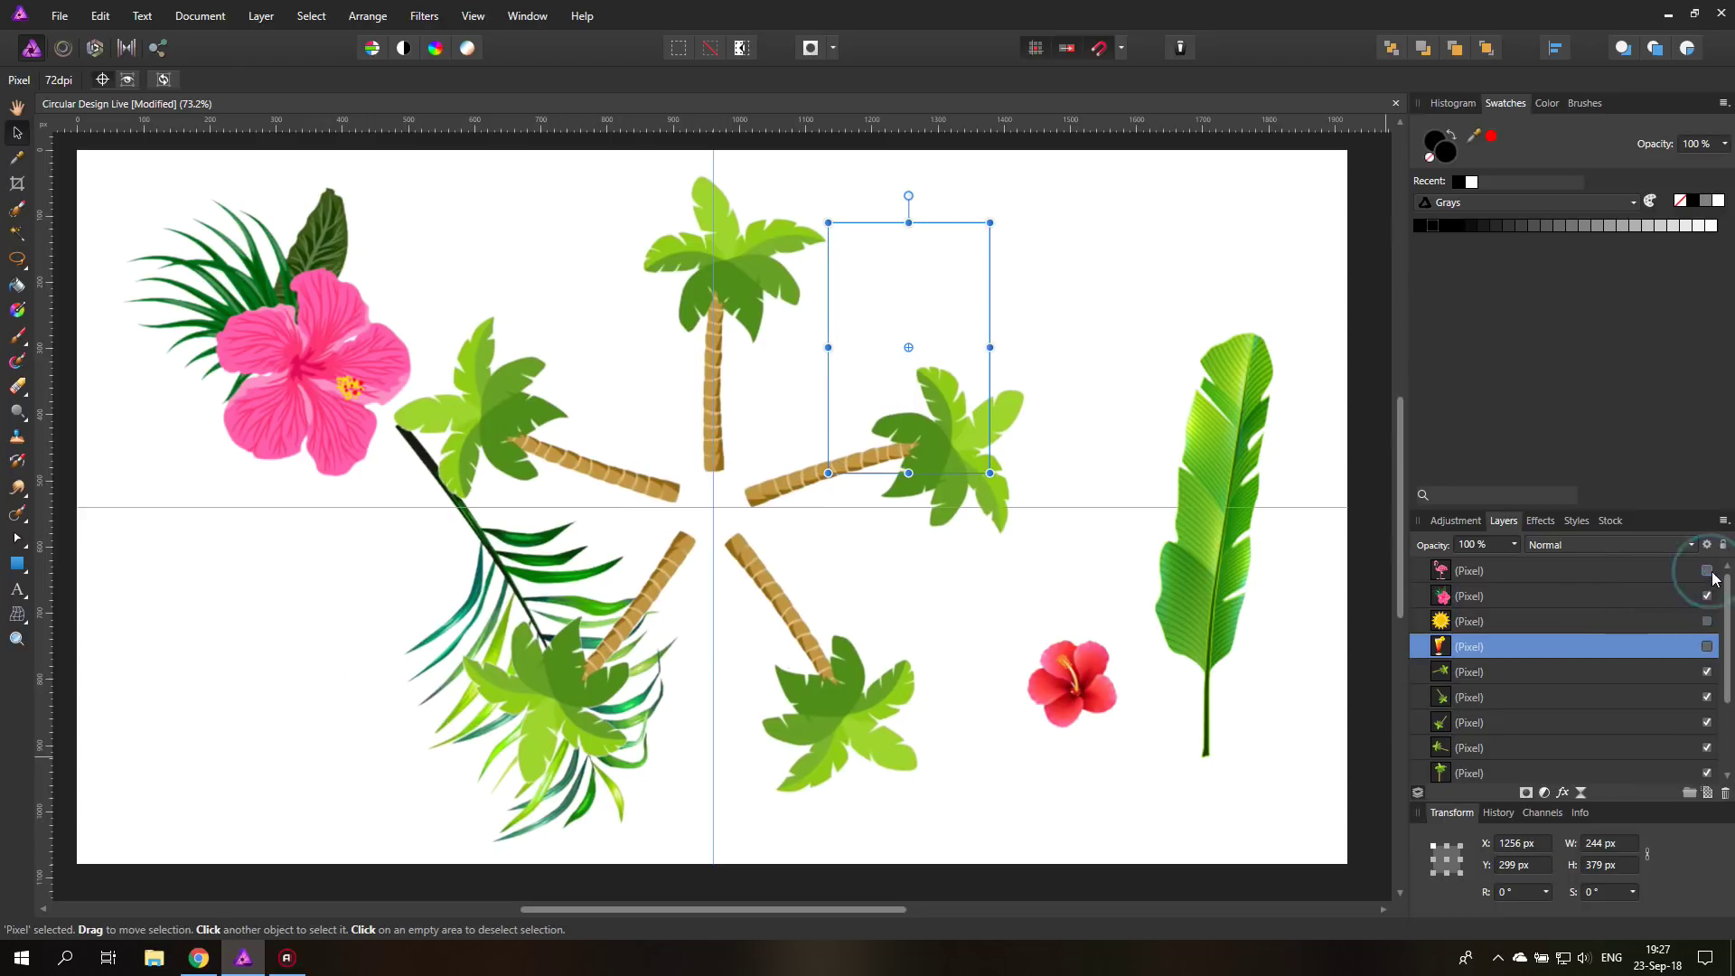
{"action": "scroll", "coordinate": [1626, 674], "scroll_direction": "down", "scroll_amount": 3}
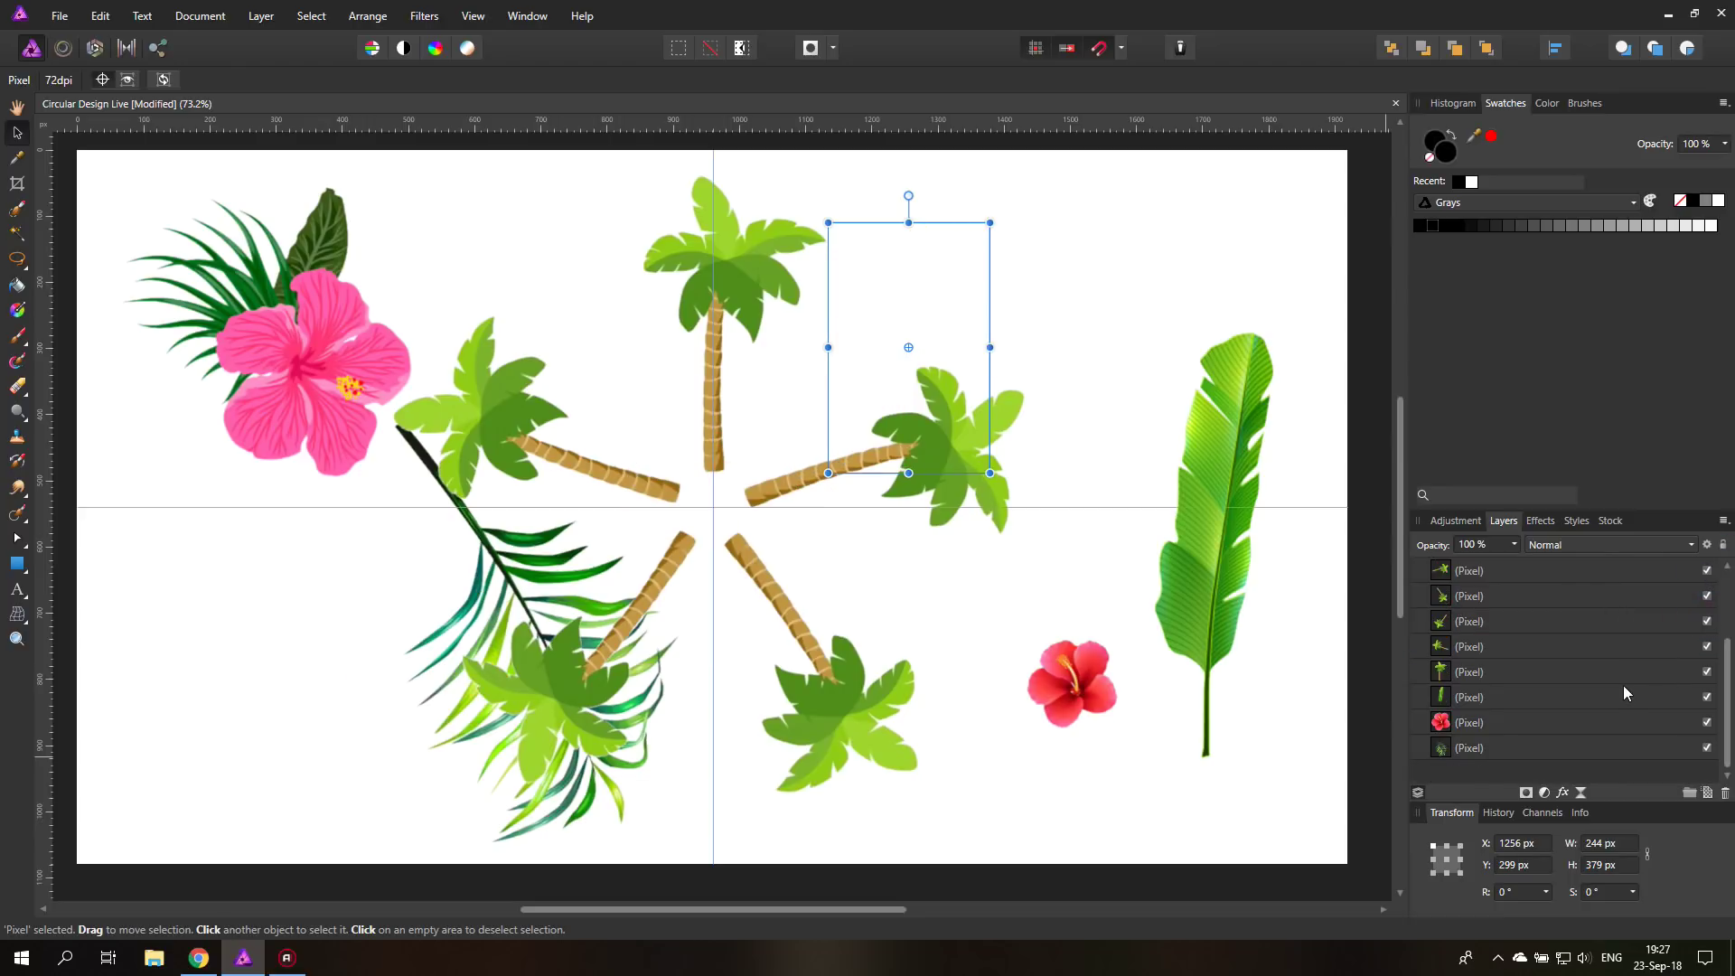
{"action": "left_click", "coordinate": [1706, 697]}
{"action": "left_click", "coordinate": [1705, 721]}
{"action": "left_click", "coordinate": [1706, 747]}
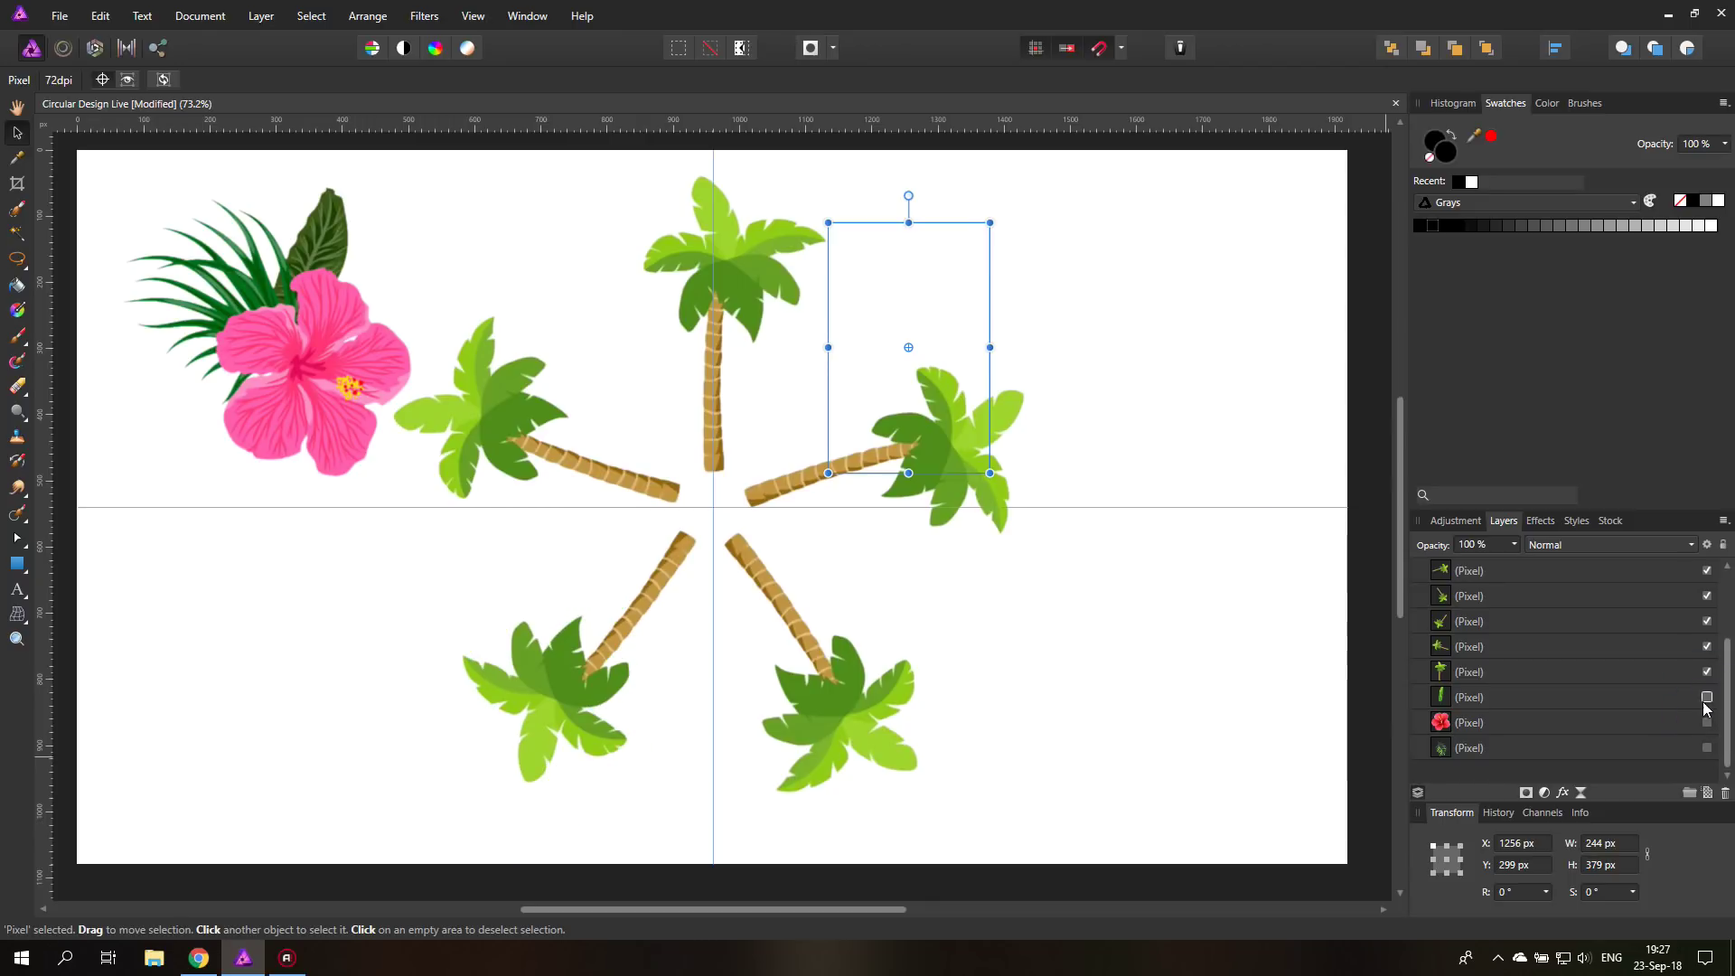
{"action": "left_click", "coordinate": [1699, 722]}
{"action": "scroll", "coordinate": [1698, 722], "scroll_direction": "up", "scroll_amount": 3}
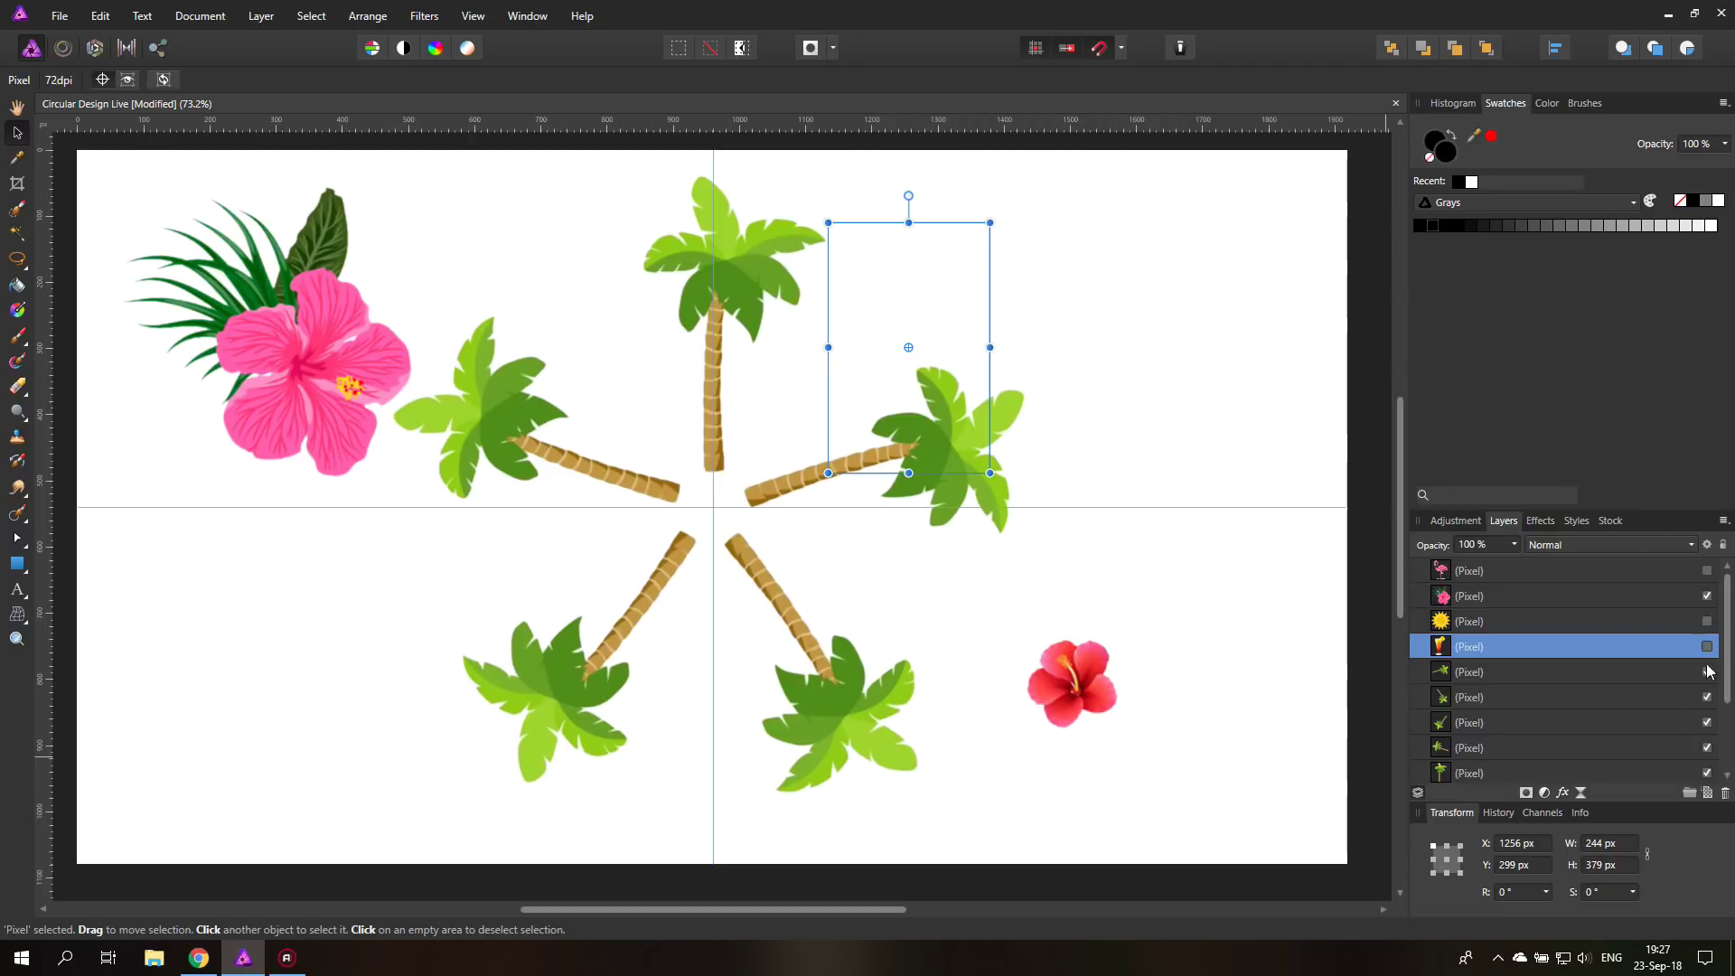
{"action": "left_click", "coordinate": [1706, 595]}
Place the red hibiscus on the top palm's trunk and duplicate it at 30° steps into a twelve-flower ring
{"action": "left_click", "coordinate": [1084, 684]}
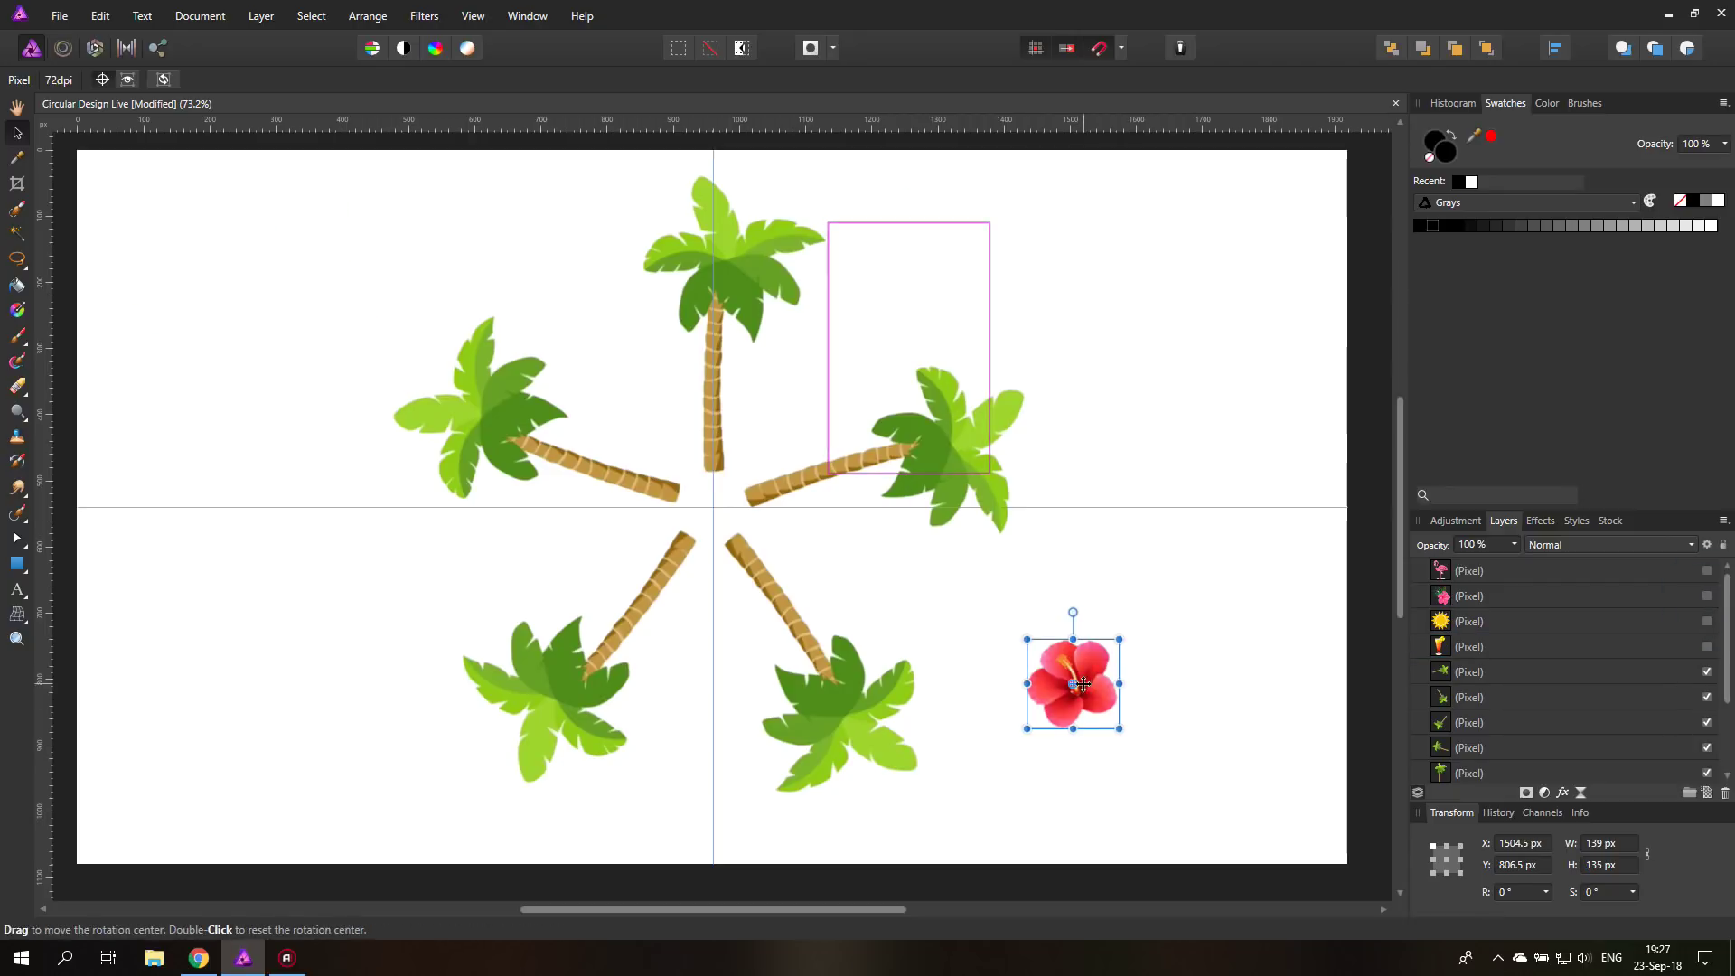
{"action": "mouse_move", "coordinate": [1109, 664]}
{"action": "left_mouse_down"}
{"action": "mouse_move", "coordinate": [827, 288]}
{"action": "mouse_move", "coordinate": [724, 262]}
{"action": "mouse_move", "coordinate": [715, 508]}
{"action": "left_mouse_up"}
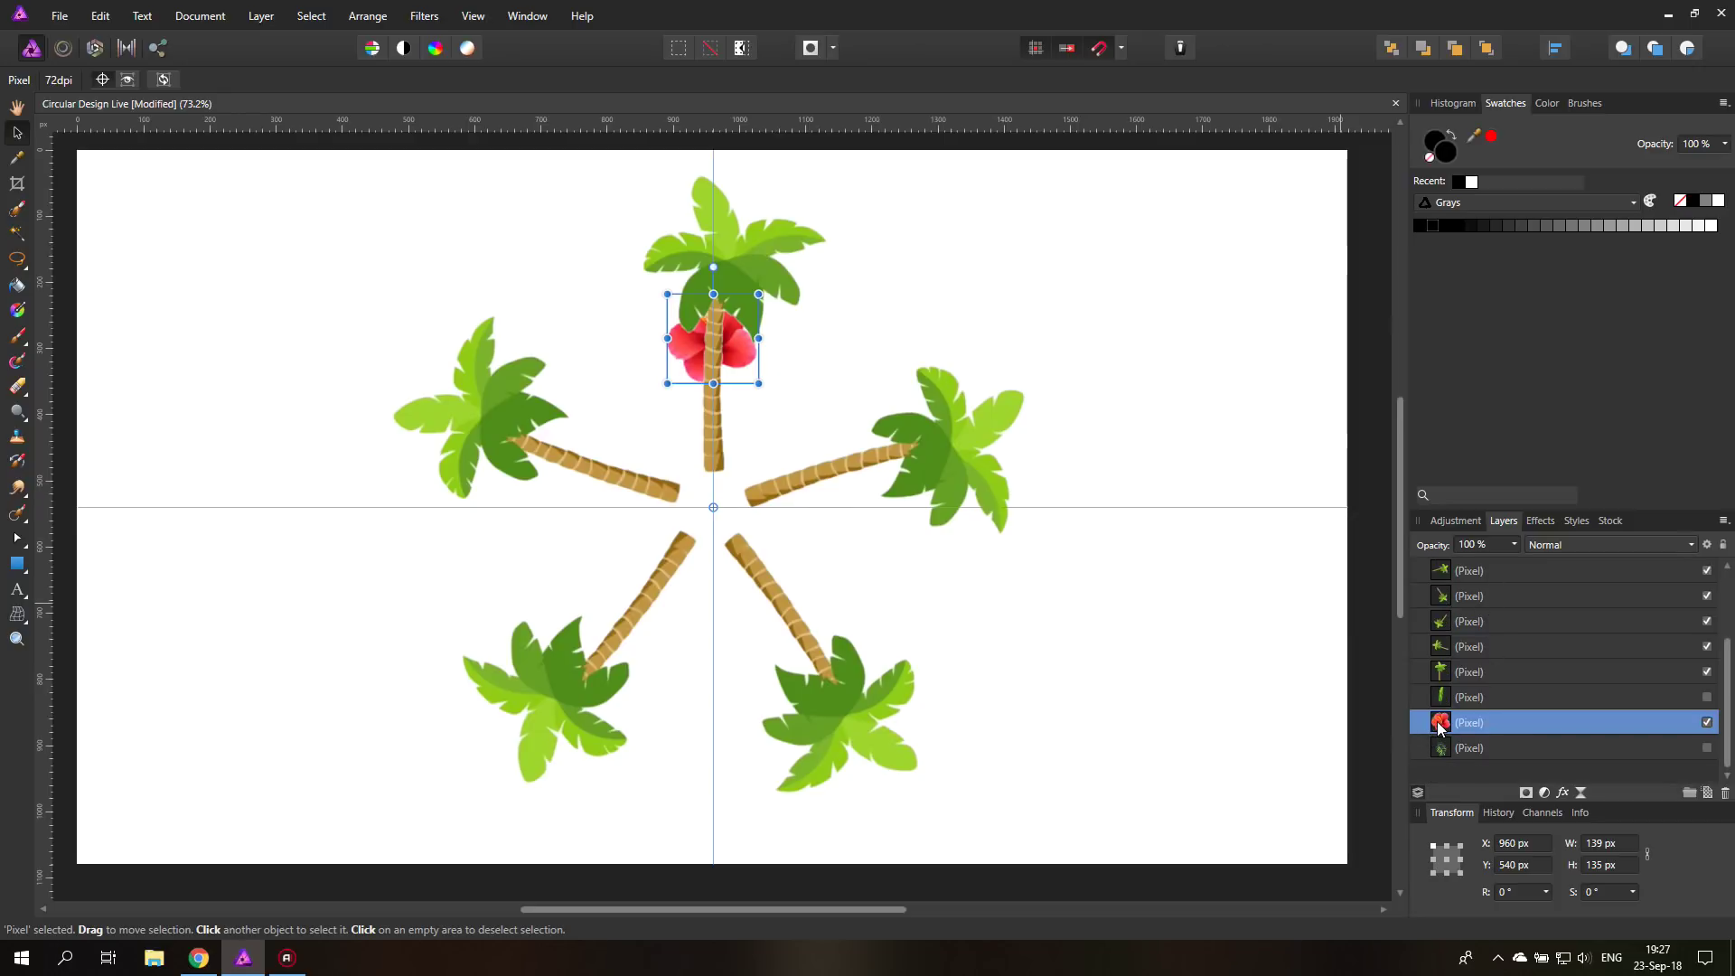
{"action": "right_click", "coordinate": [1436, 718]}
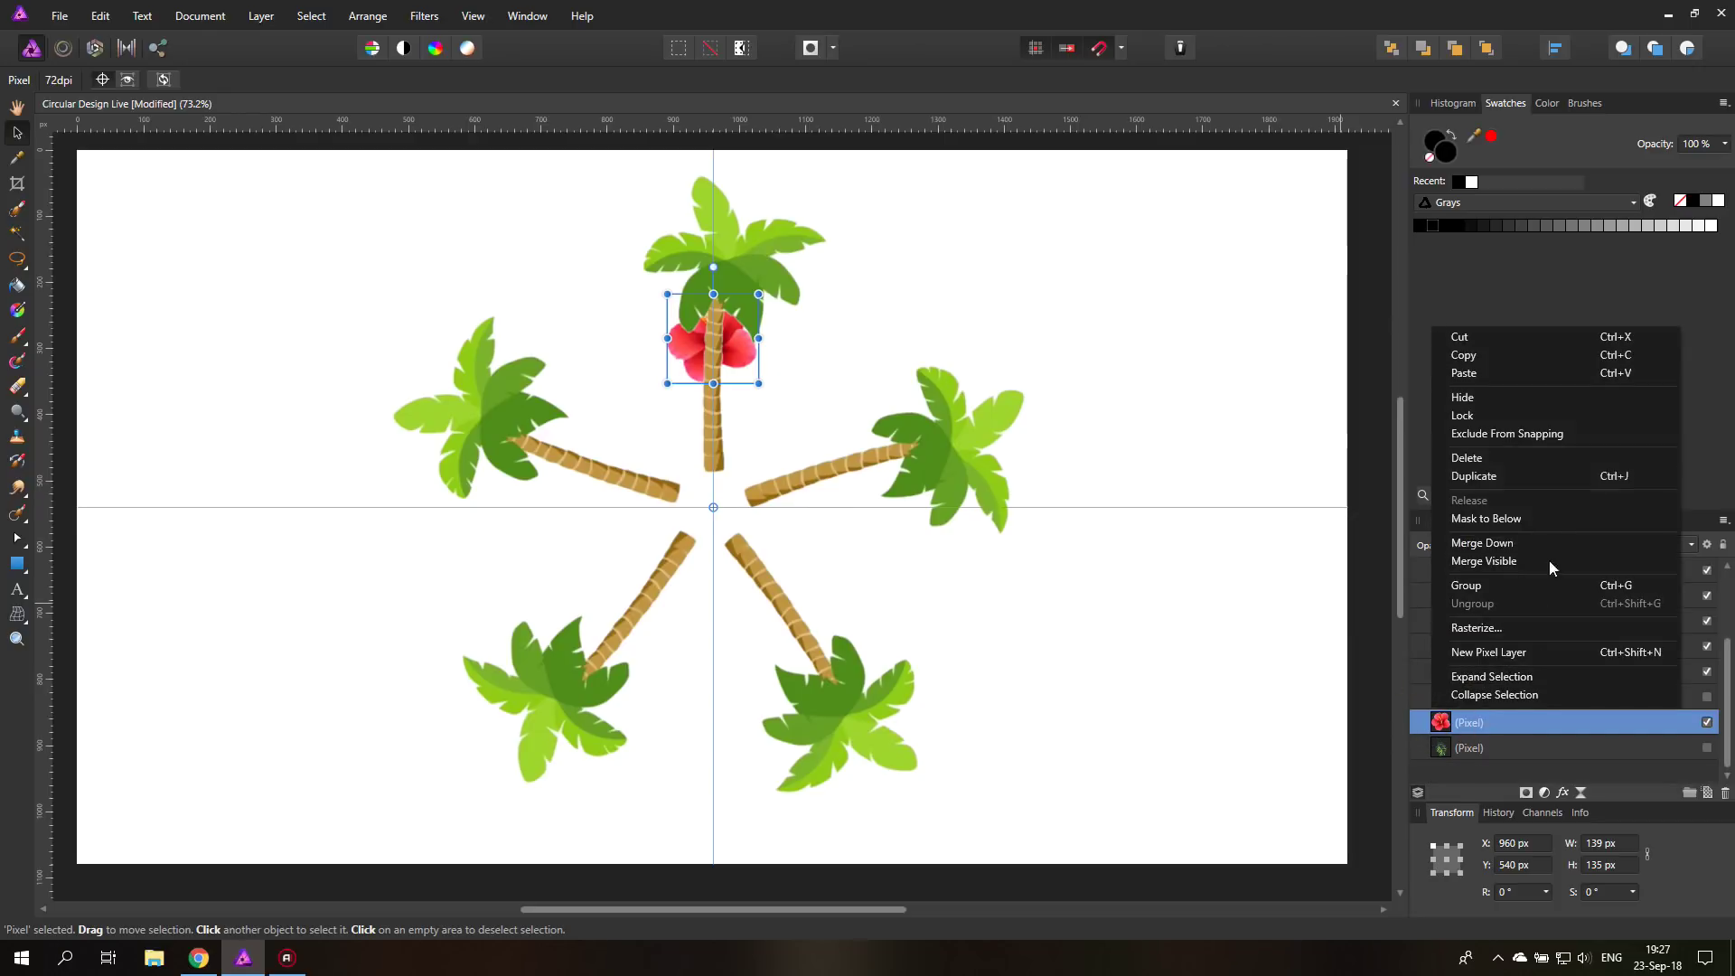
{"action": "left_click", "coordinate": [1486, 477]}
{"action": "left_click", "coordinate": [1520, 893]}
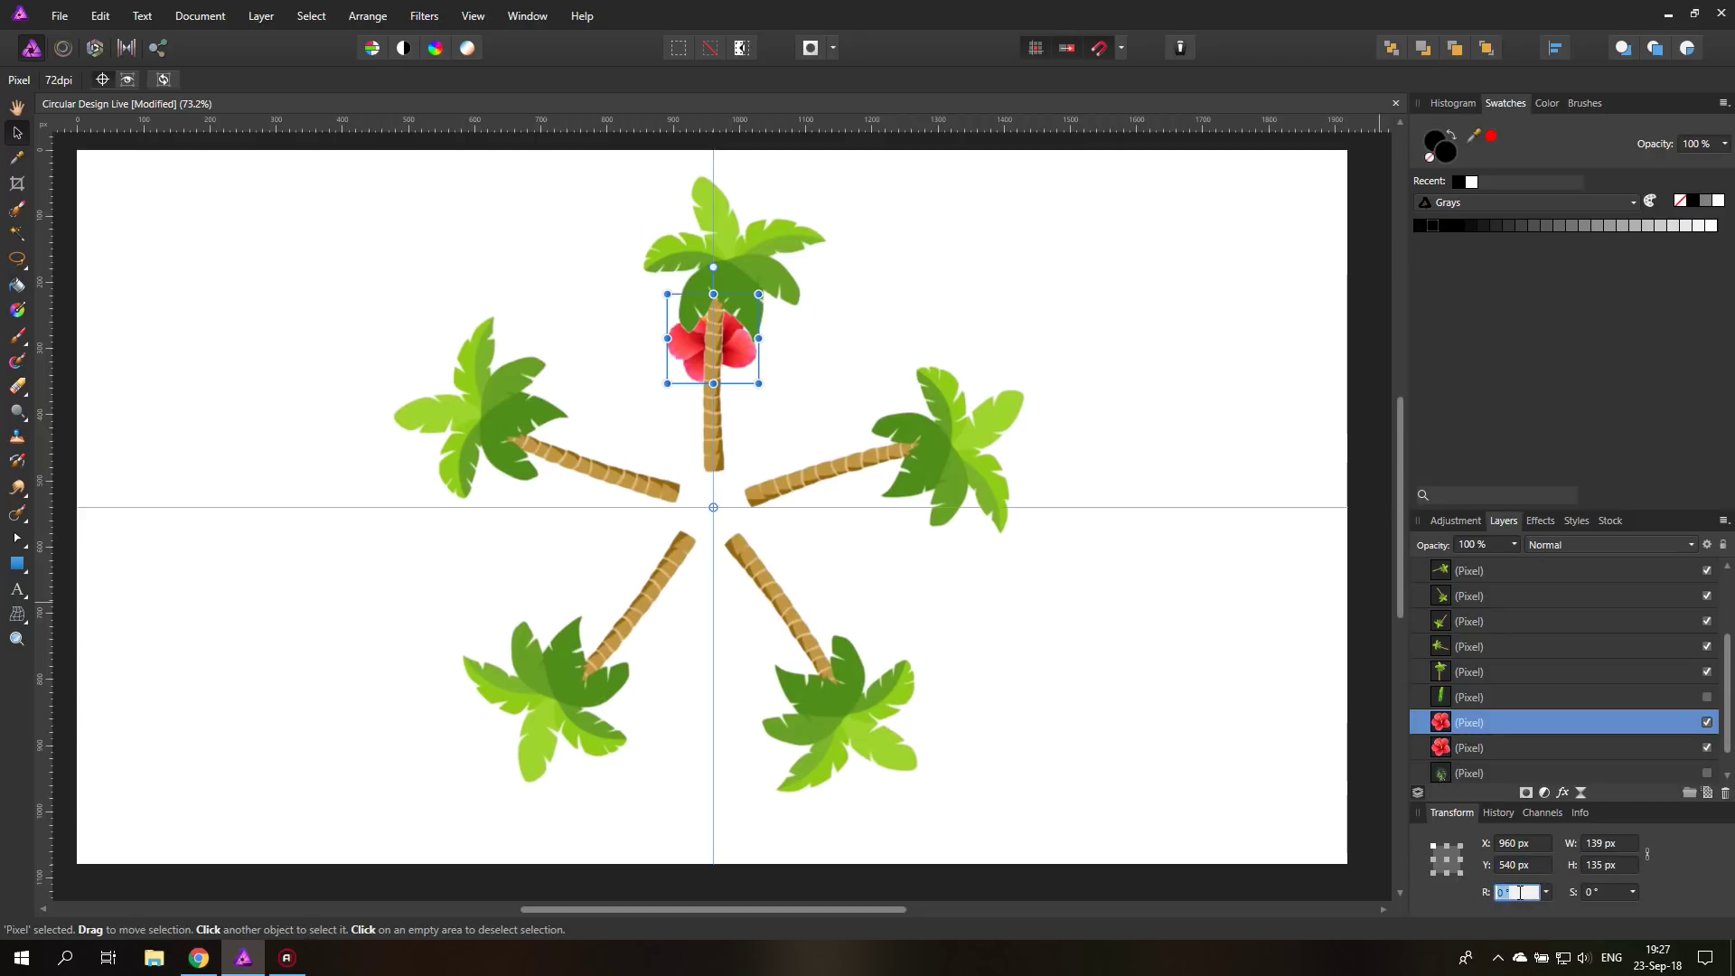
{"action": "type", "text": "60"}
{"action": "type", "text": "3"}
{"action": "key", "text": "Return"}
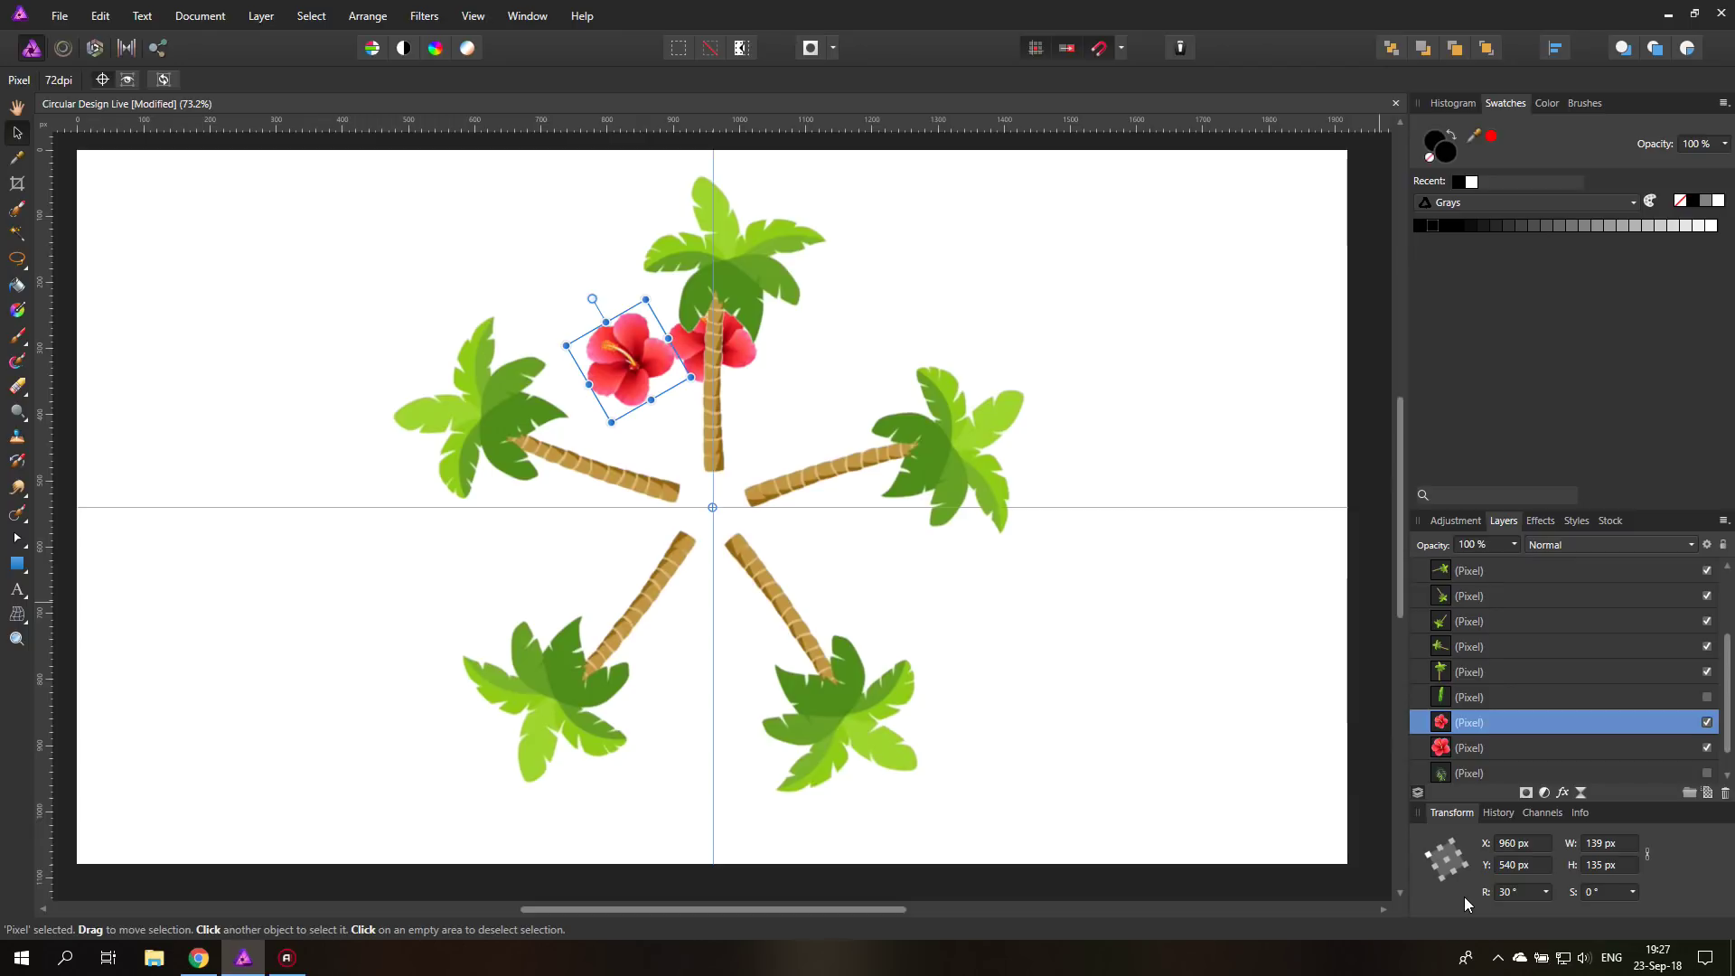
{"action": "key", "text": "ctrl+j"}
{"action": "key", "text": "ctrl+j"}
{"action": "key", "text": "ctrl+j"}
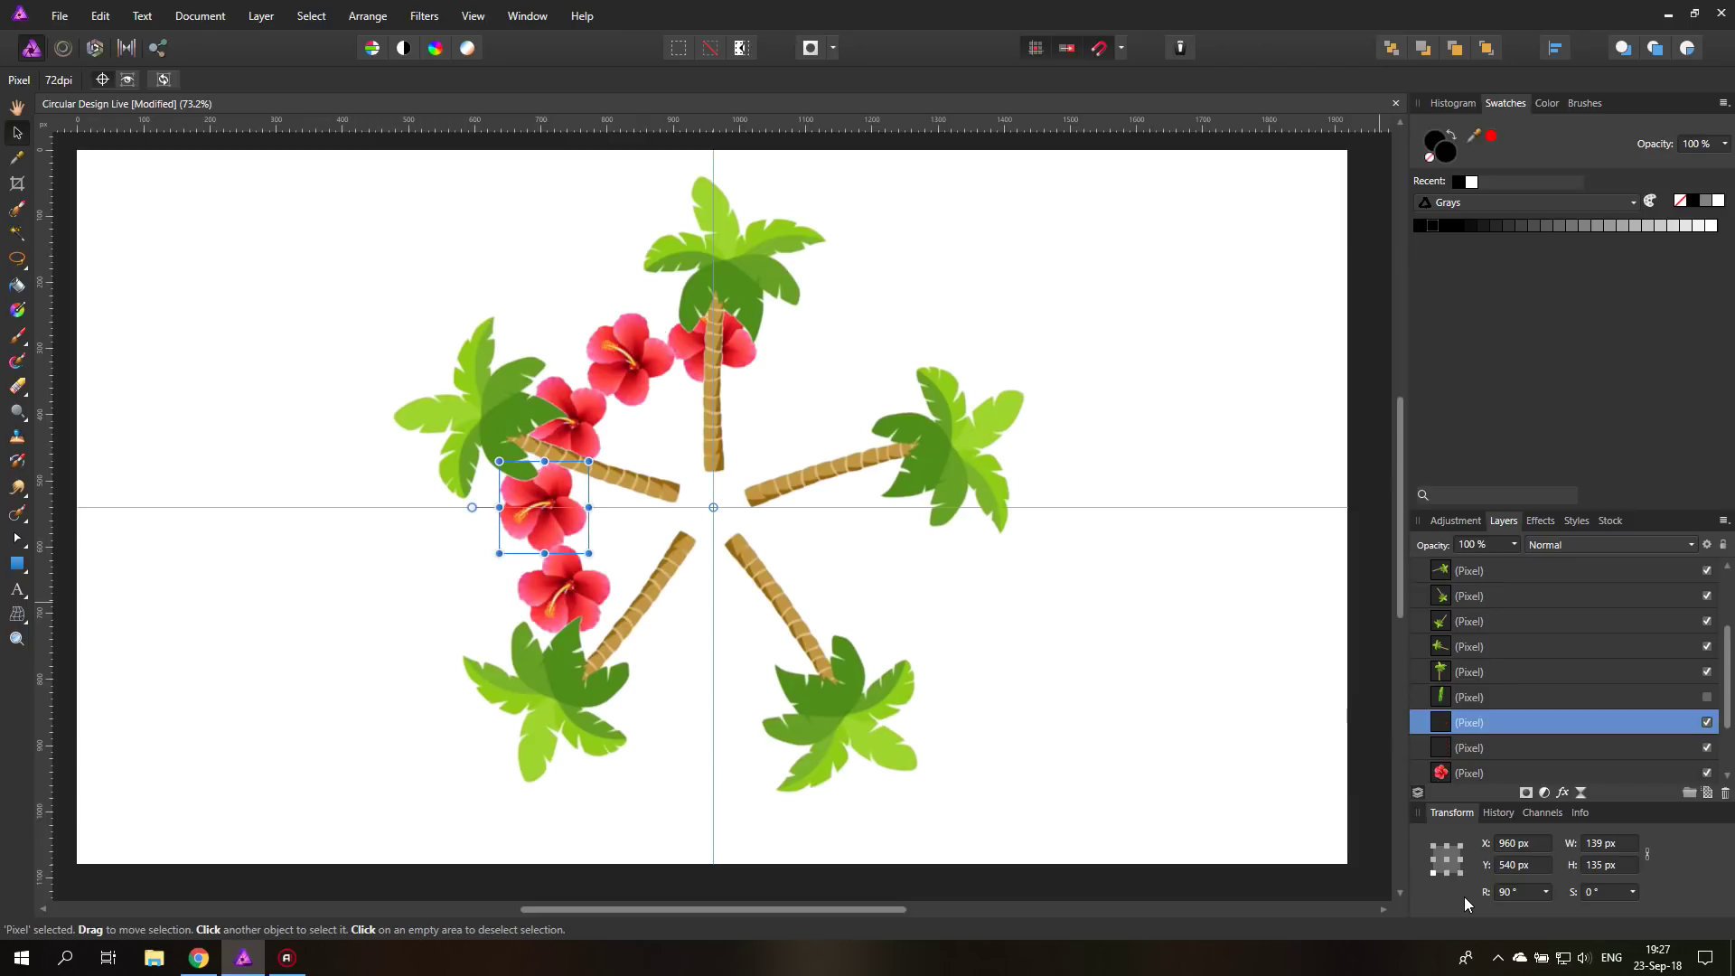
{"action": "key", "text": "ctrl+j"}
{"action": "key", "text": "ctrl+j"}
{"action": "key", "text": "ctrl+j"}
{"action": "key", "text": "ctrl+j"}
{"action": "key", "text": "ctrl+j"}
{"action": "key", "text": "ctrl+j"}
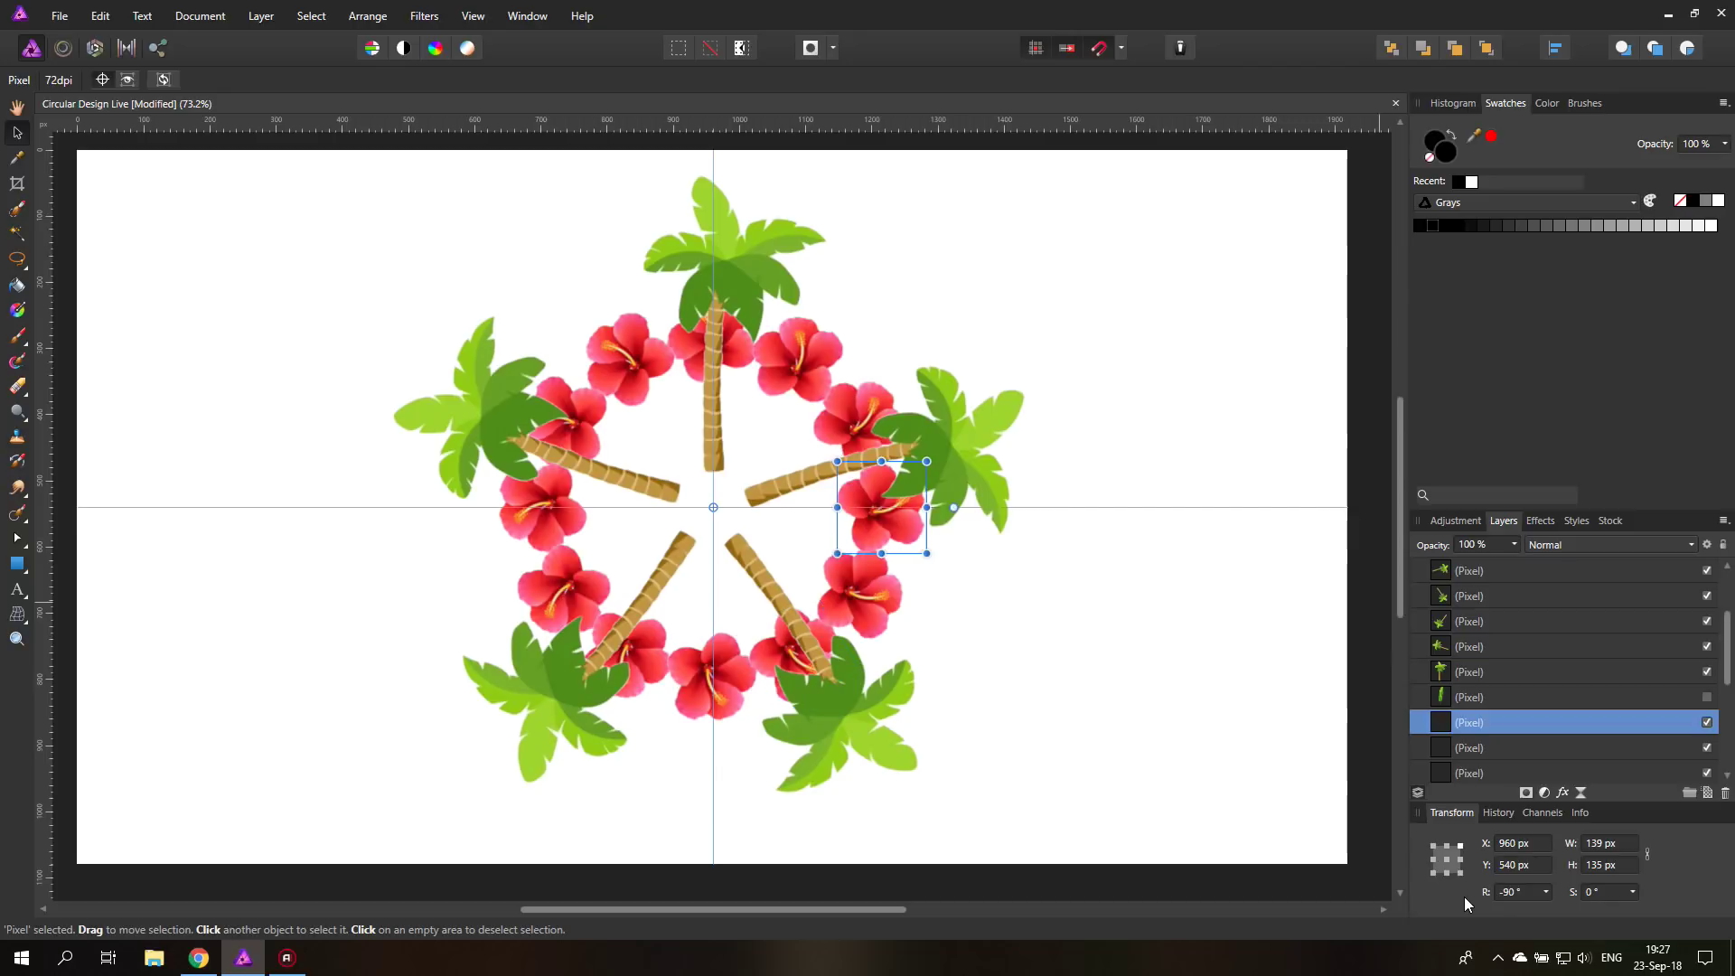
{"action": "key", "text": "ctrl+j"}
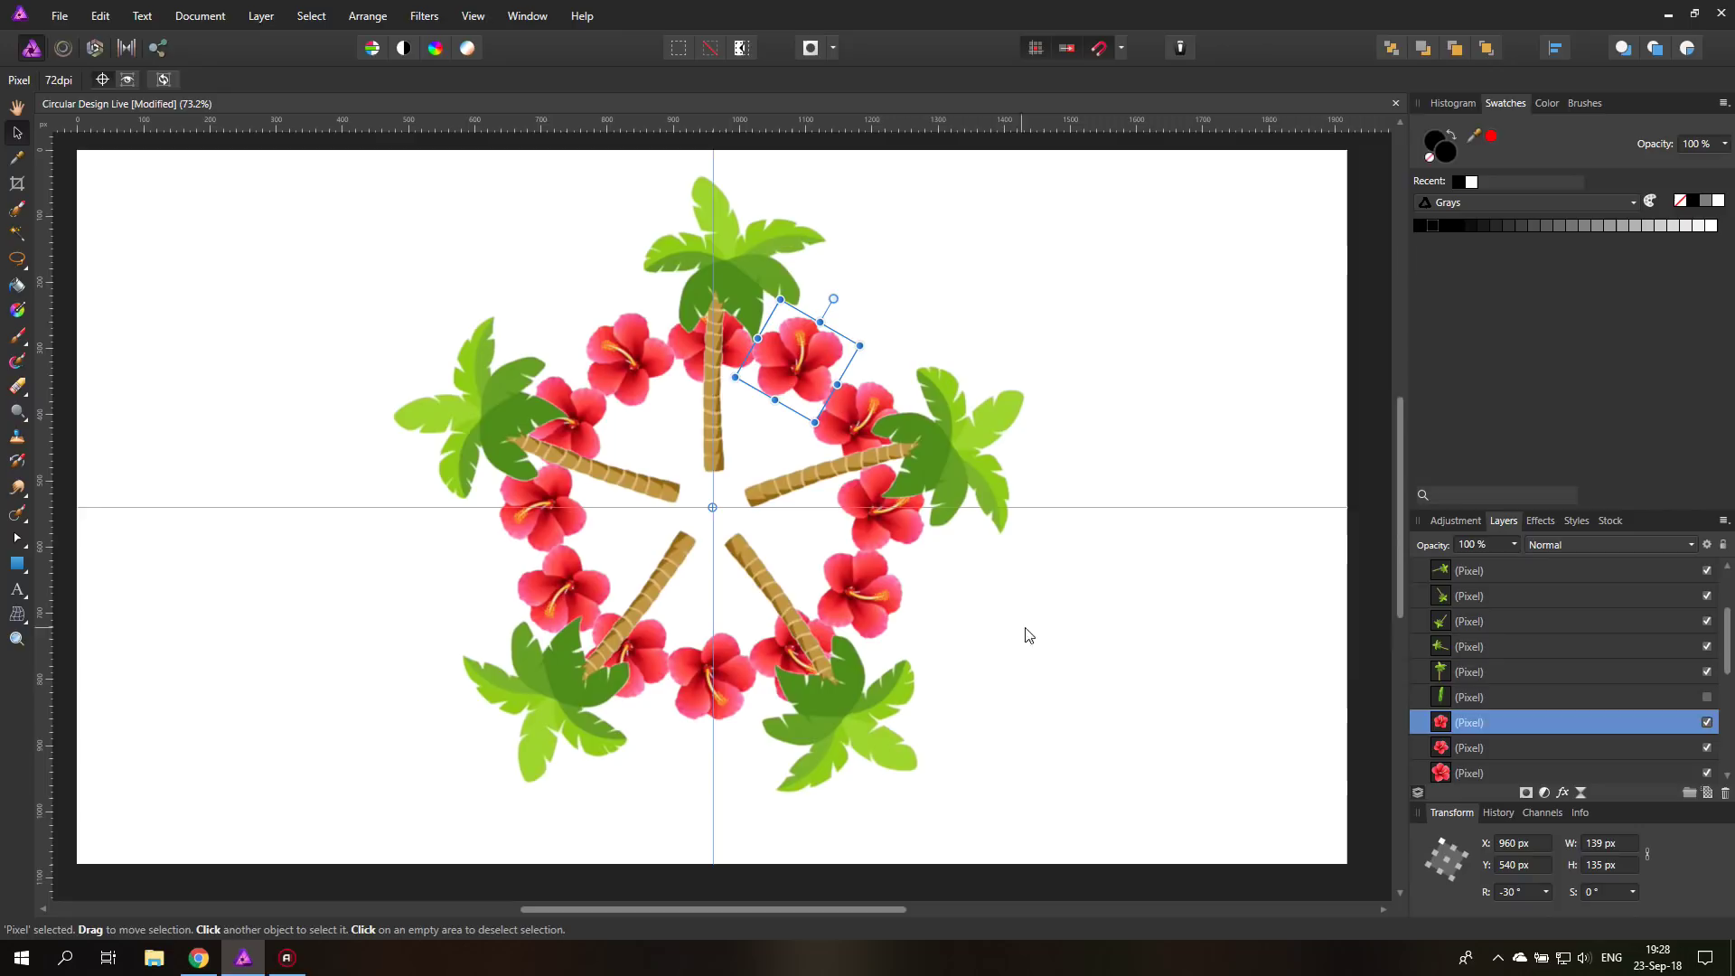
Delete a selected range of layers, then undo because palms were removed too
{"action": "scroll", "coordinate": [1558, 728], "scroll_direction": "down", "scroll_amount": 5}
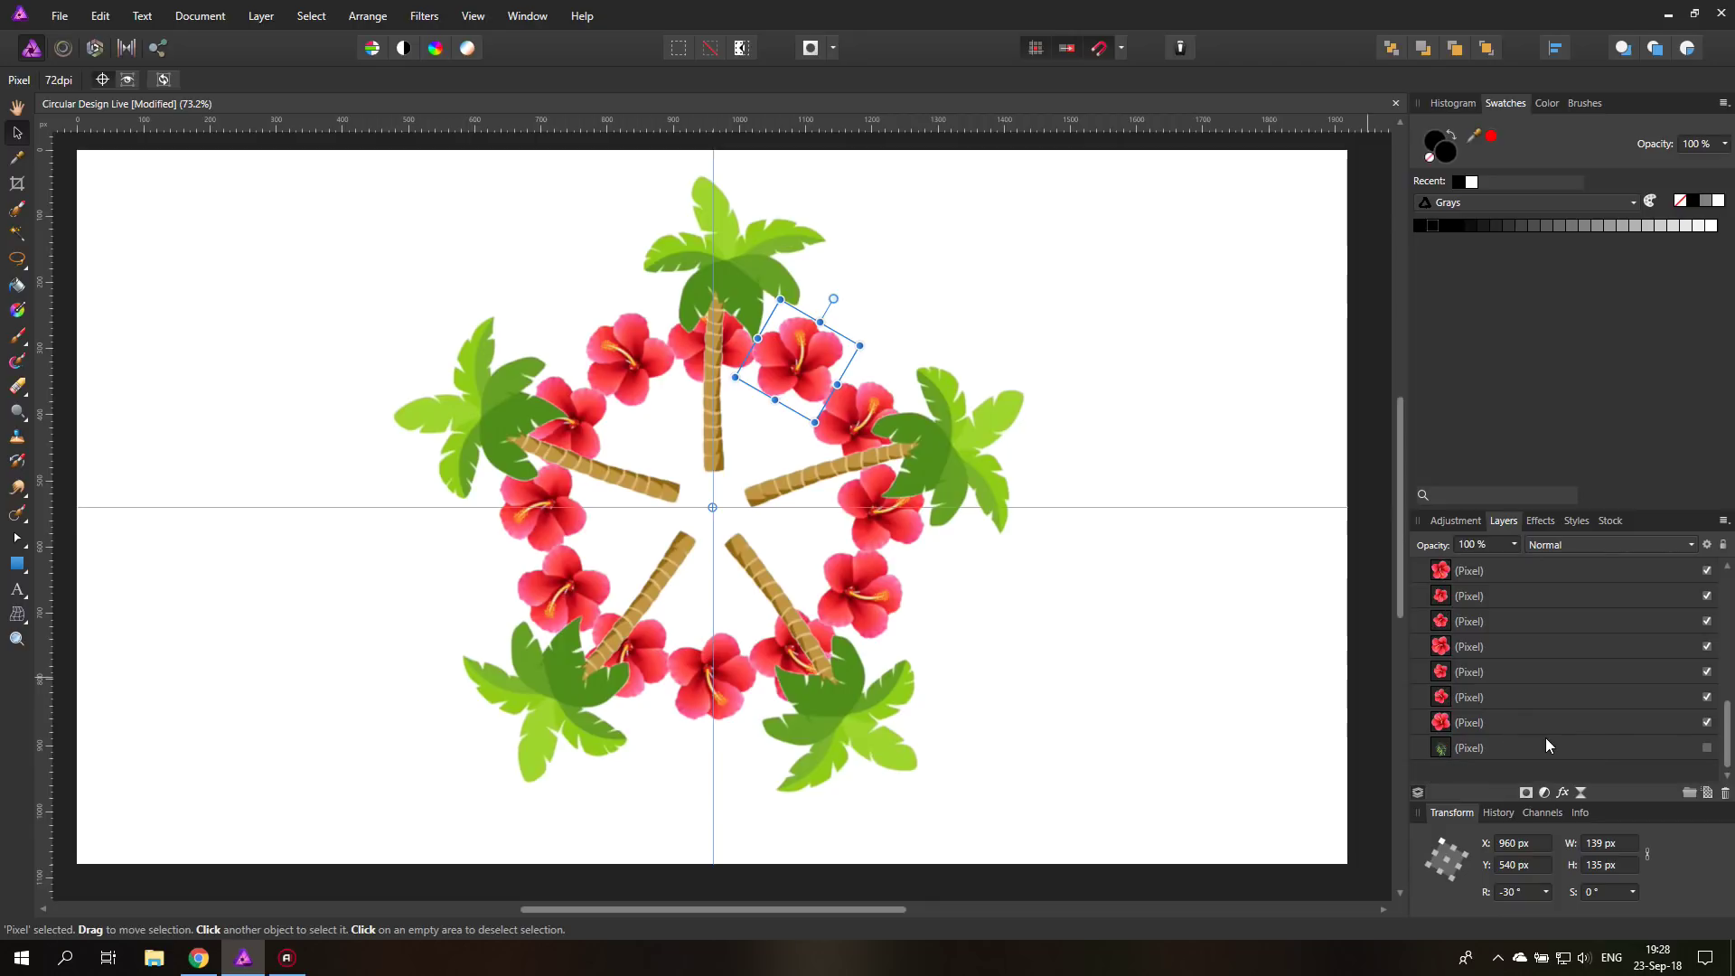
{"action": "scroll", "coordinate": [1536, 733], "scroll_direction": "down", "scroll_amount": 3}
{"action": "left_click", "coordinate": [1477, 697]}
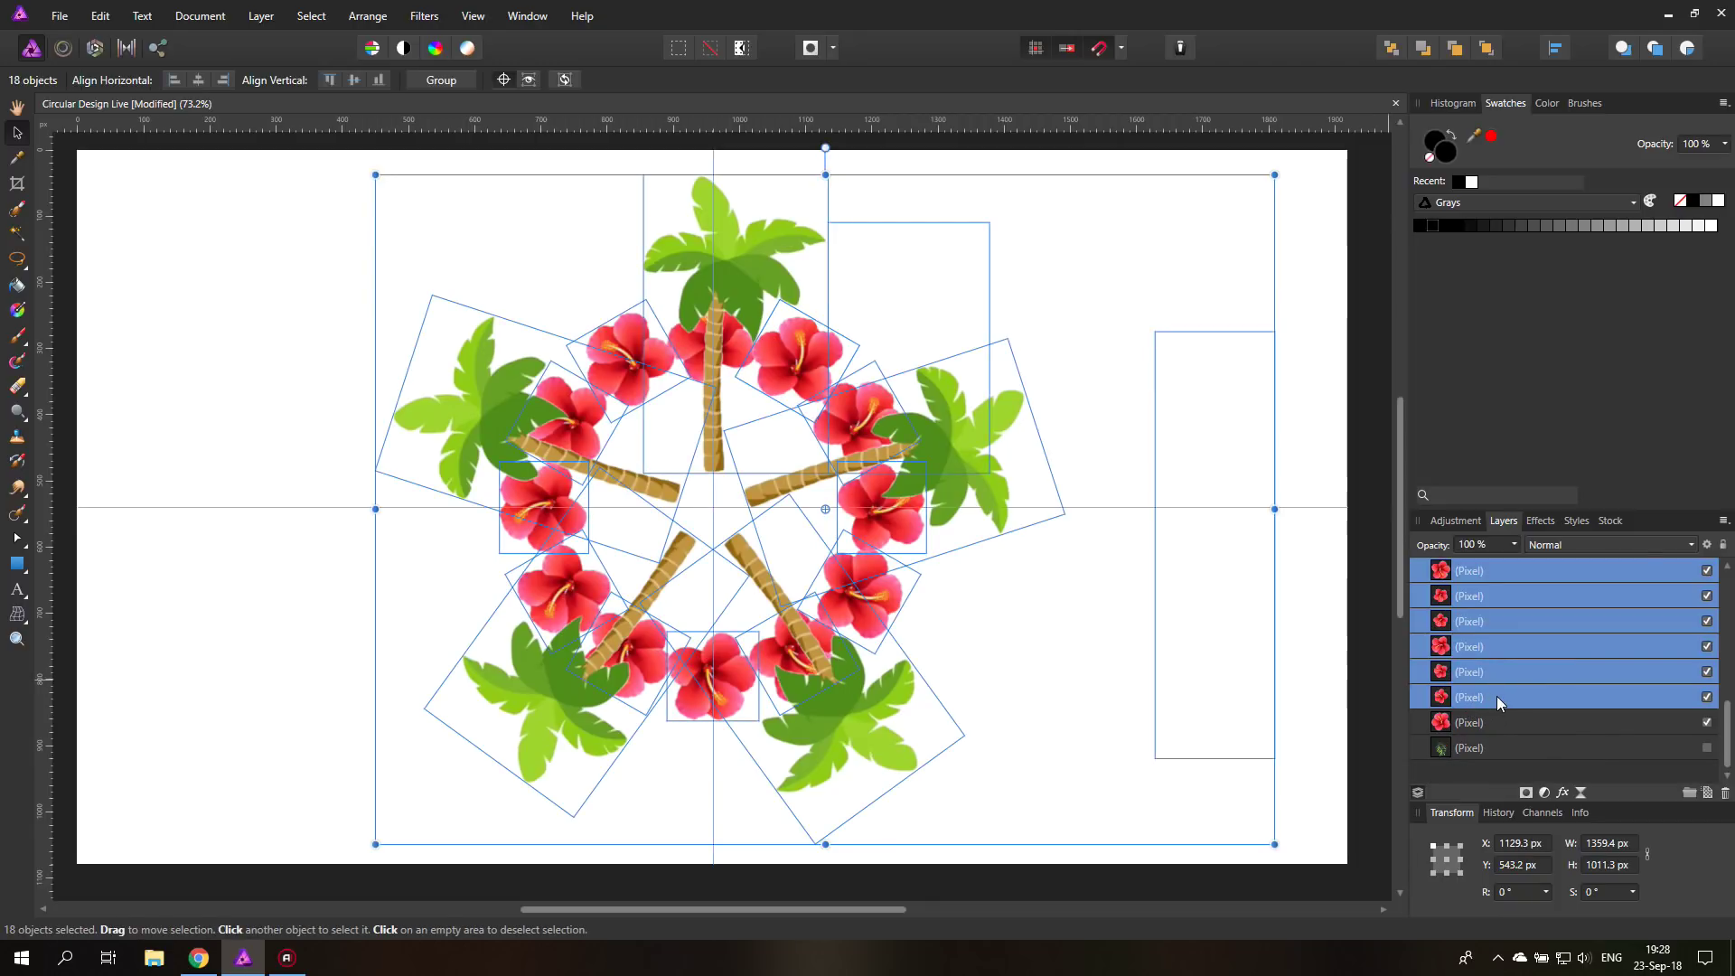
{"action": "key", "text": "Delete"}
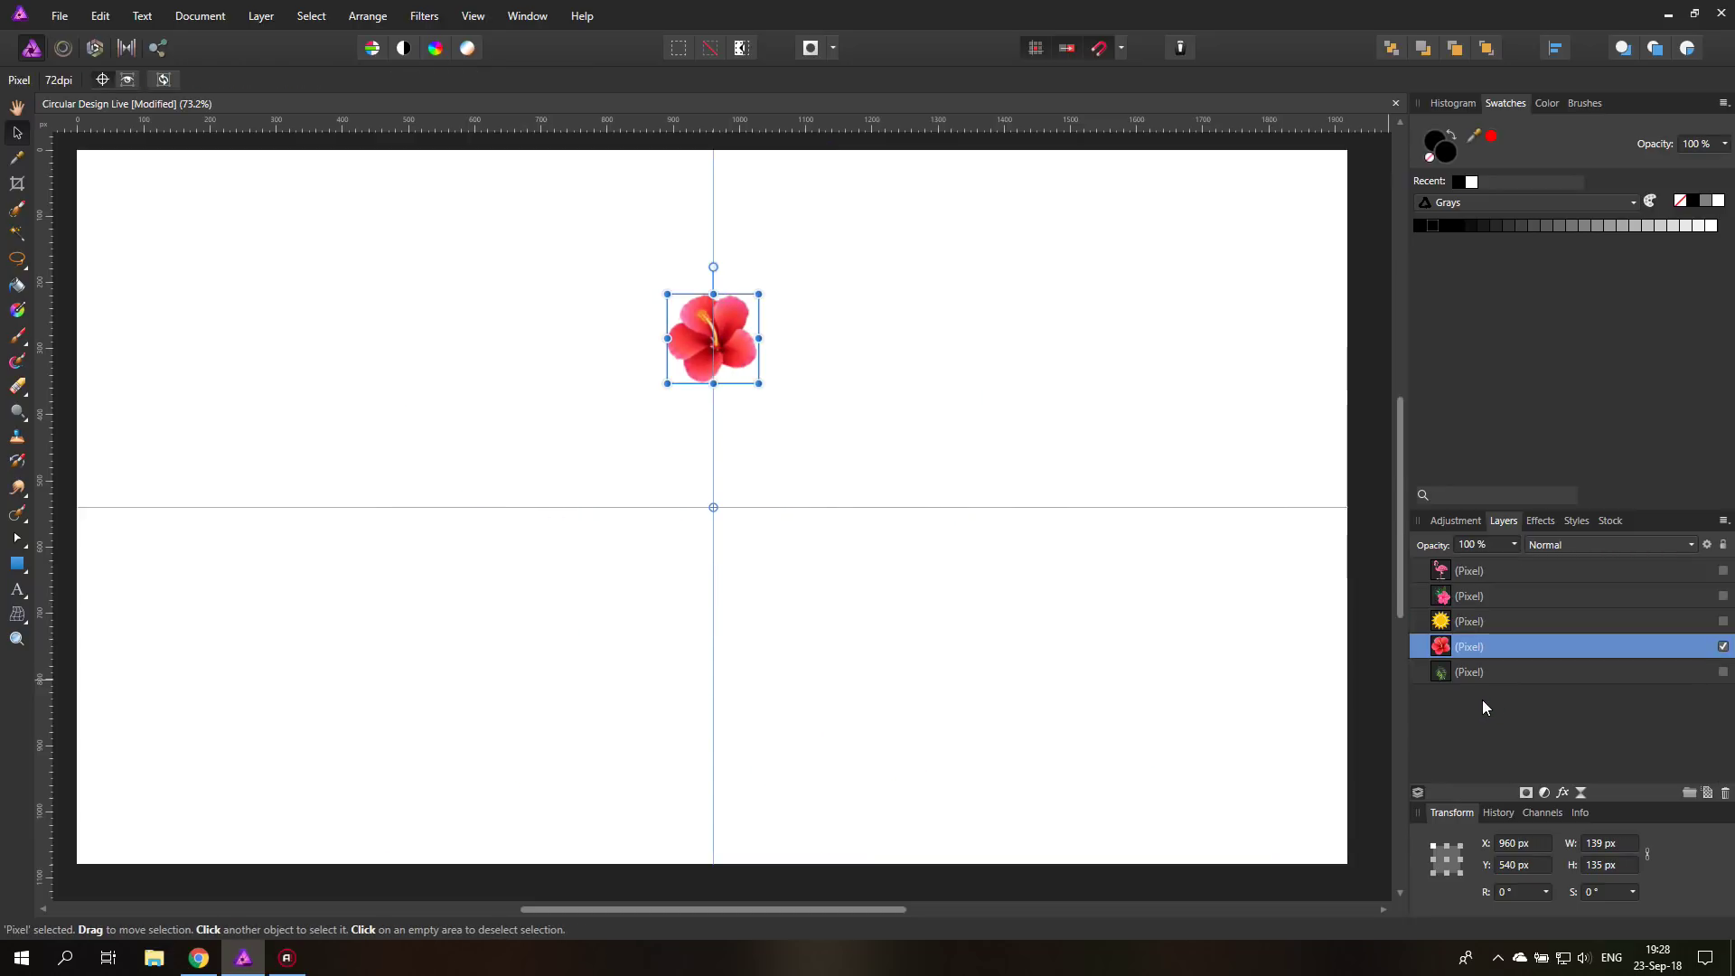
{"action": "key", "text": "ctrl+z"}
Delete the duplicate hibiscus layers and move the last flower right of the top palm, to 1340.3, 472.5 px
{"action": "scroll", "coordinate": [1527, 694], "scroll_direction": "down", "scroll_amount": 4}
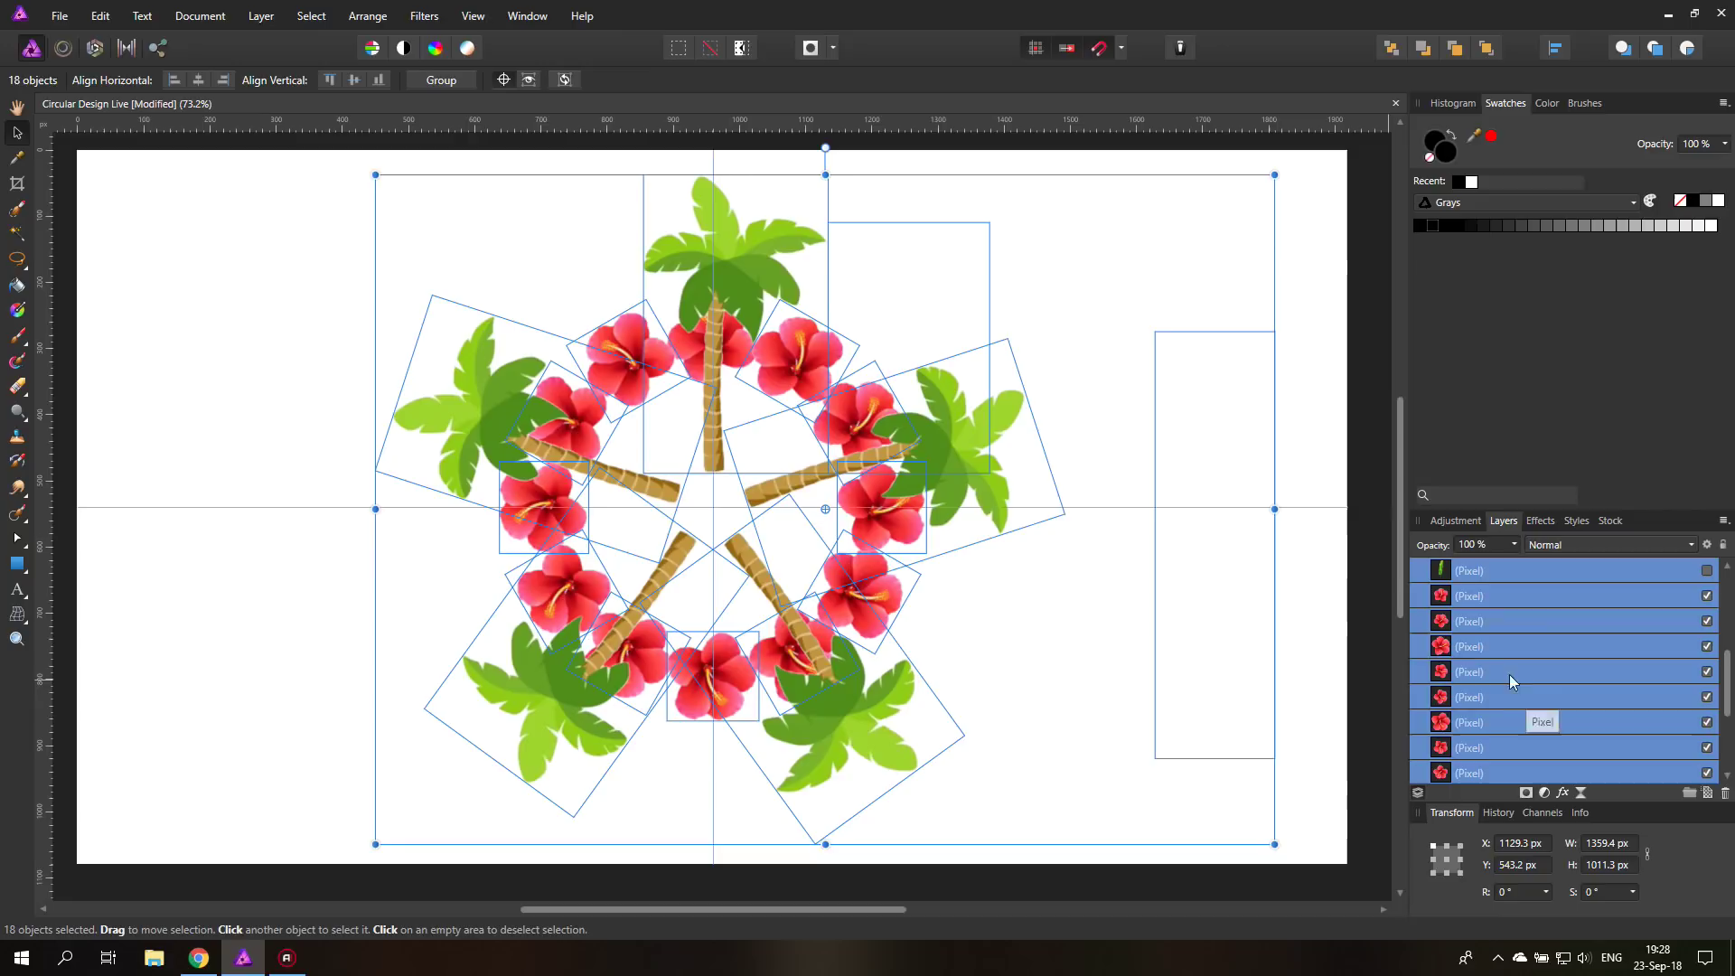
{"action": "left_click", "coordinate": [1486, 645]}
{"action": "left_click", "coordinate": [1468, 596]}
{"action": "scroll", "coordinate": [1468, 603], "scroll_direction": "down", "scroll_amount": 2}
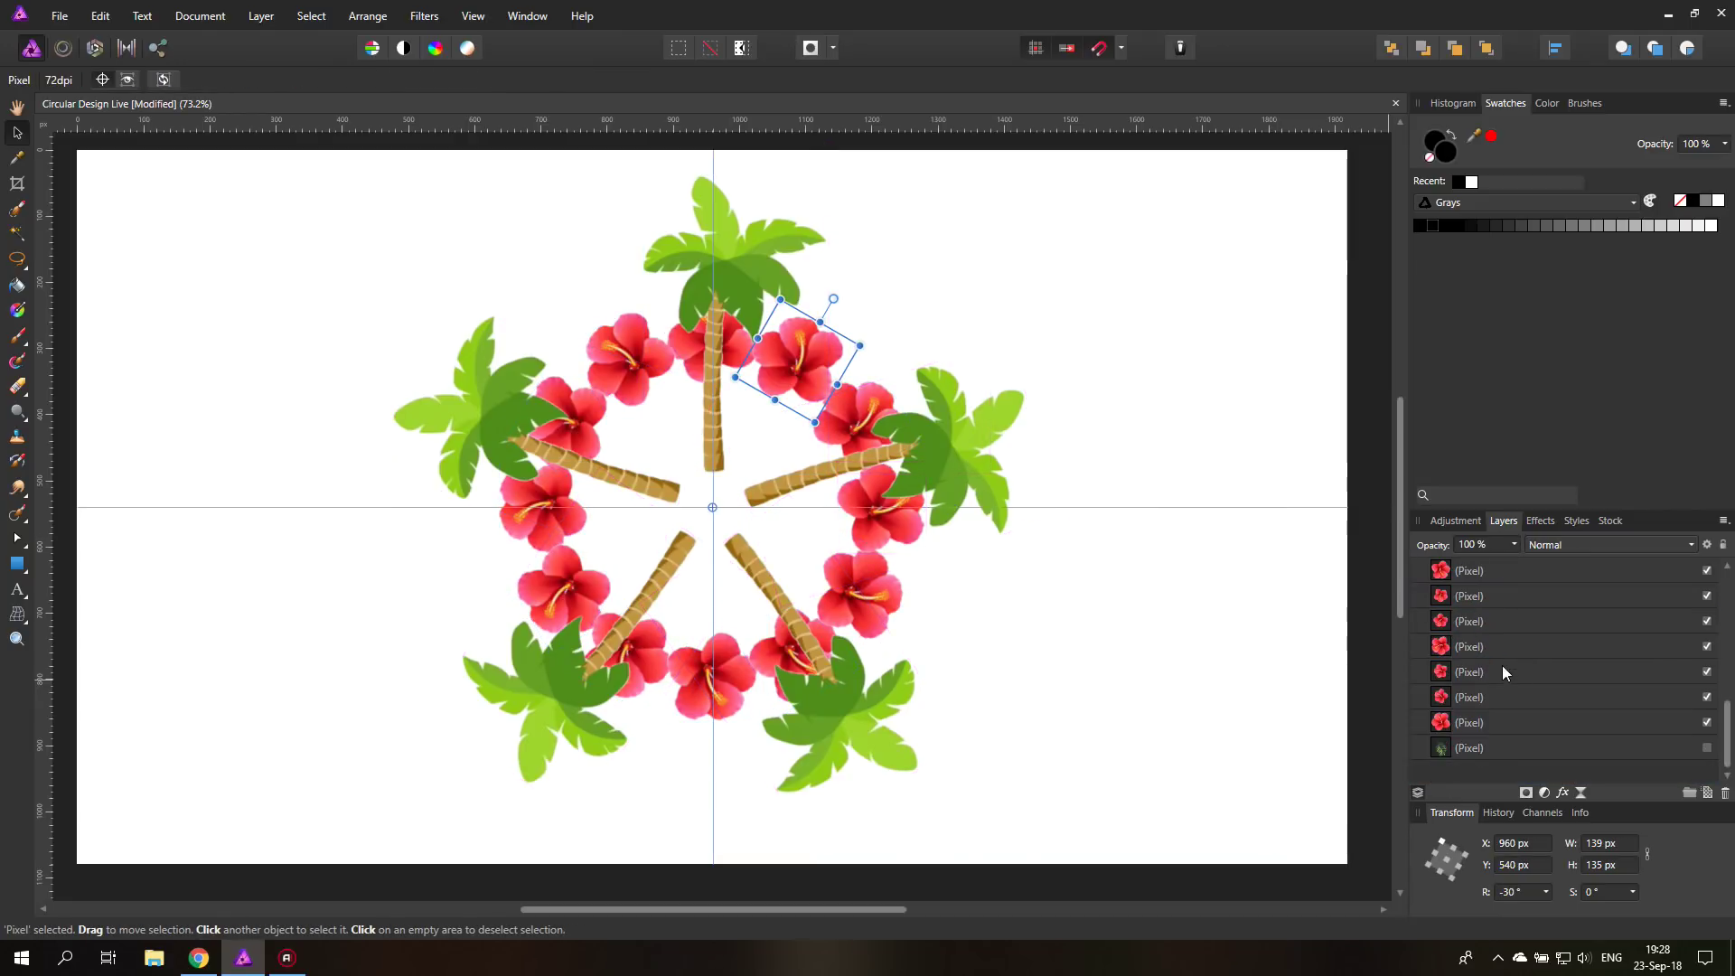
{"action": "left_click", "coordinate": [1489, 697], "text": "shift"}
{"action": "key", "text": "Delete"}
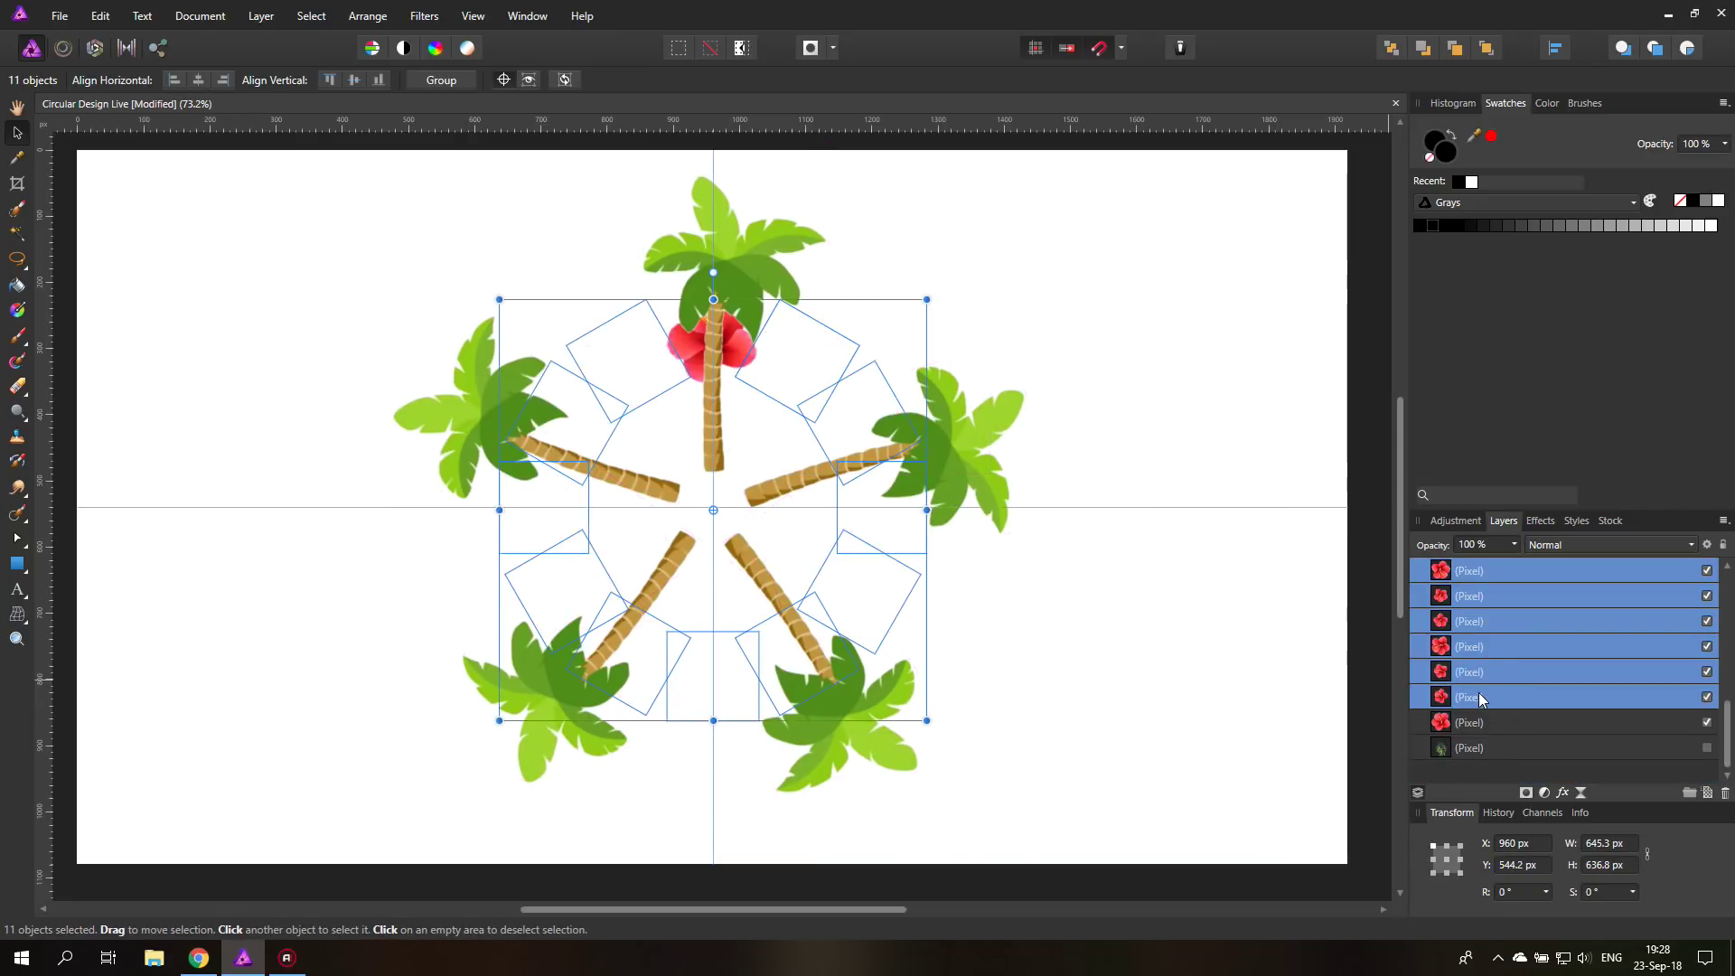
{"action": "left_click_drag", "start_coordinate": [728, 360], "coordinate": [1000, 294]}
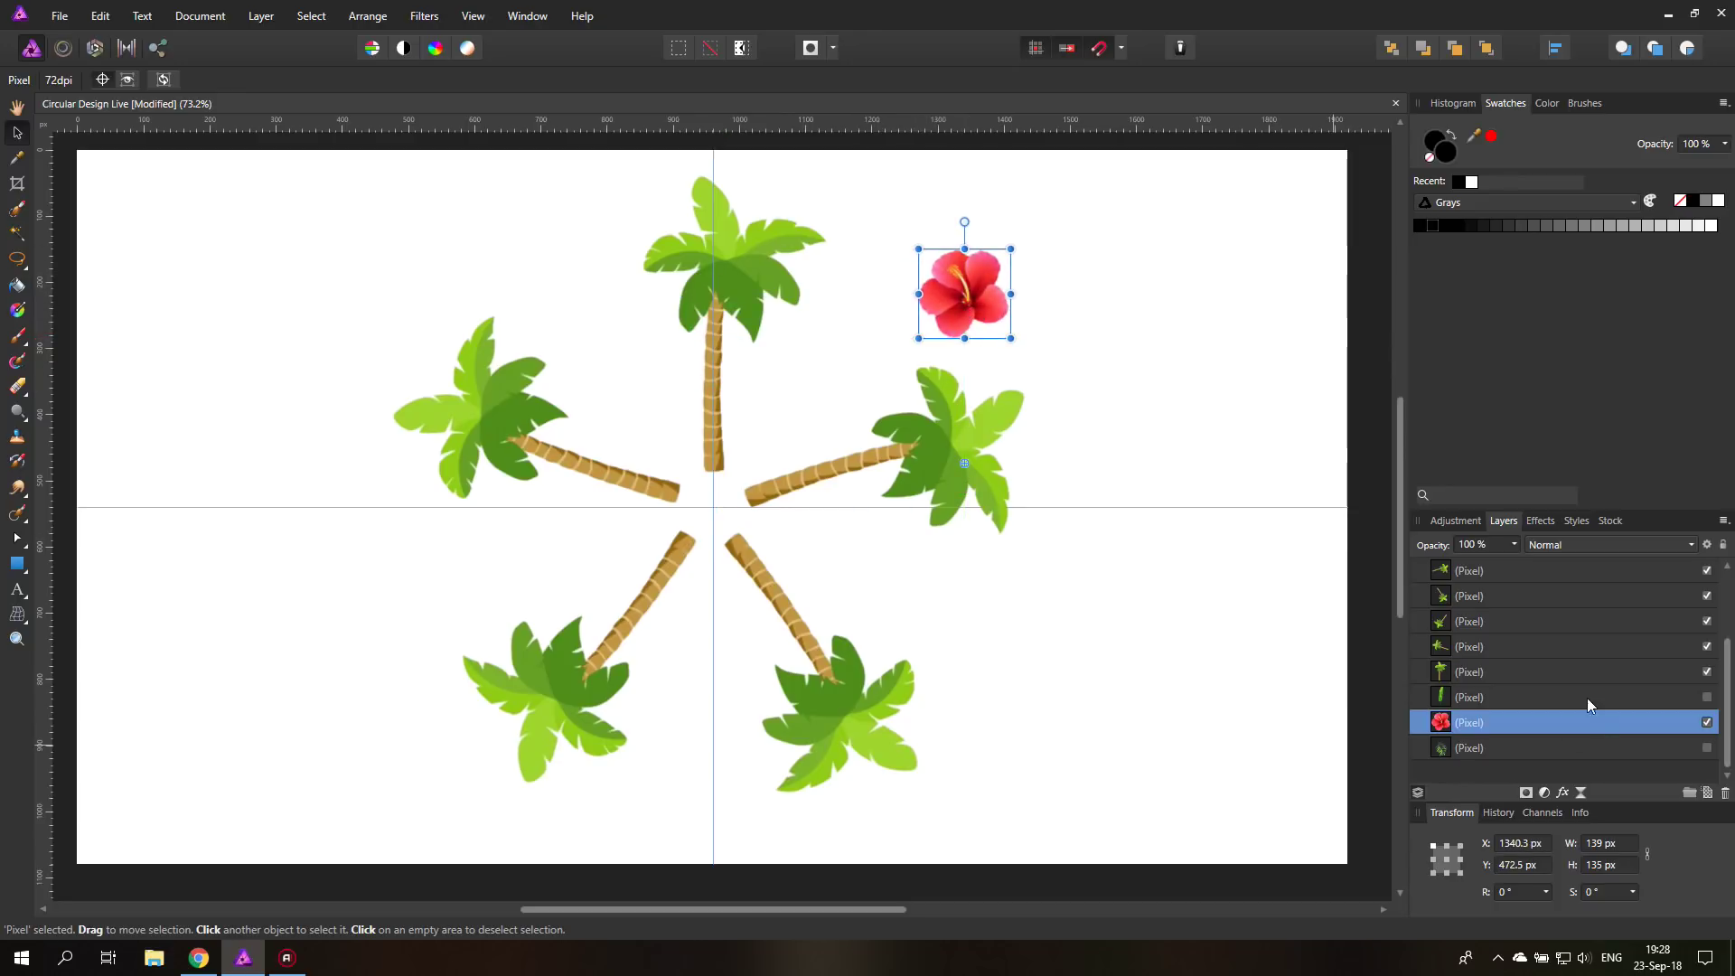
Show the cocktail glass again and shrink it to about 147 × 229 px
{"action": "scroll", "coordinate": [1581, 714], "scroll_direction": "up", "scroll_amount": 2}
{"action": "left_click", "coordinate": [1439, 650]}
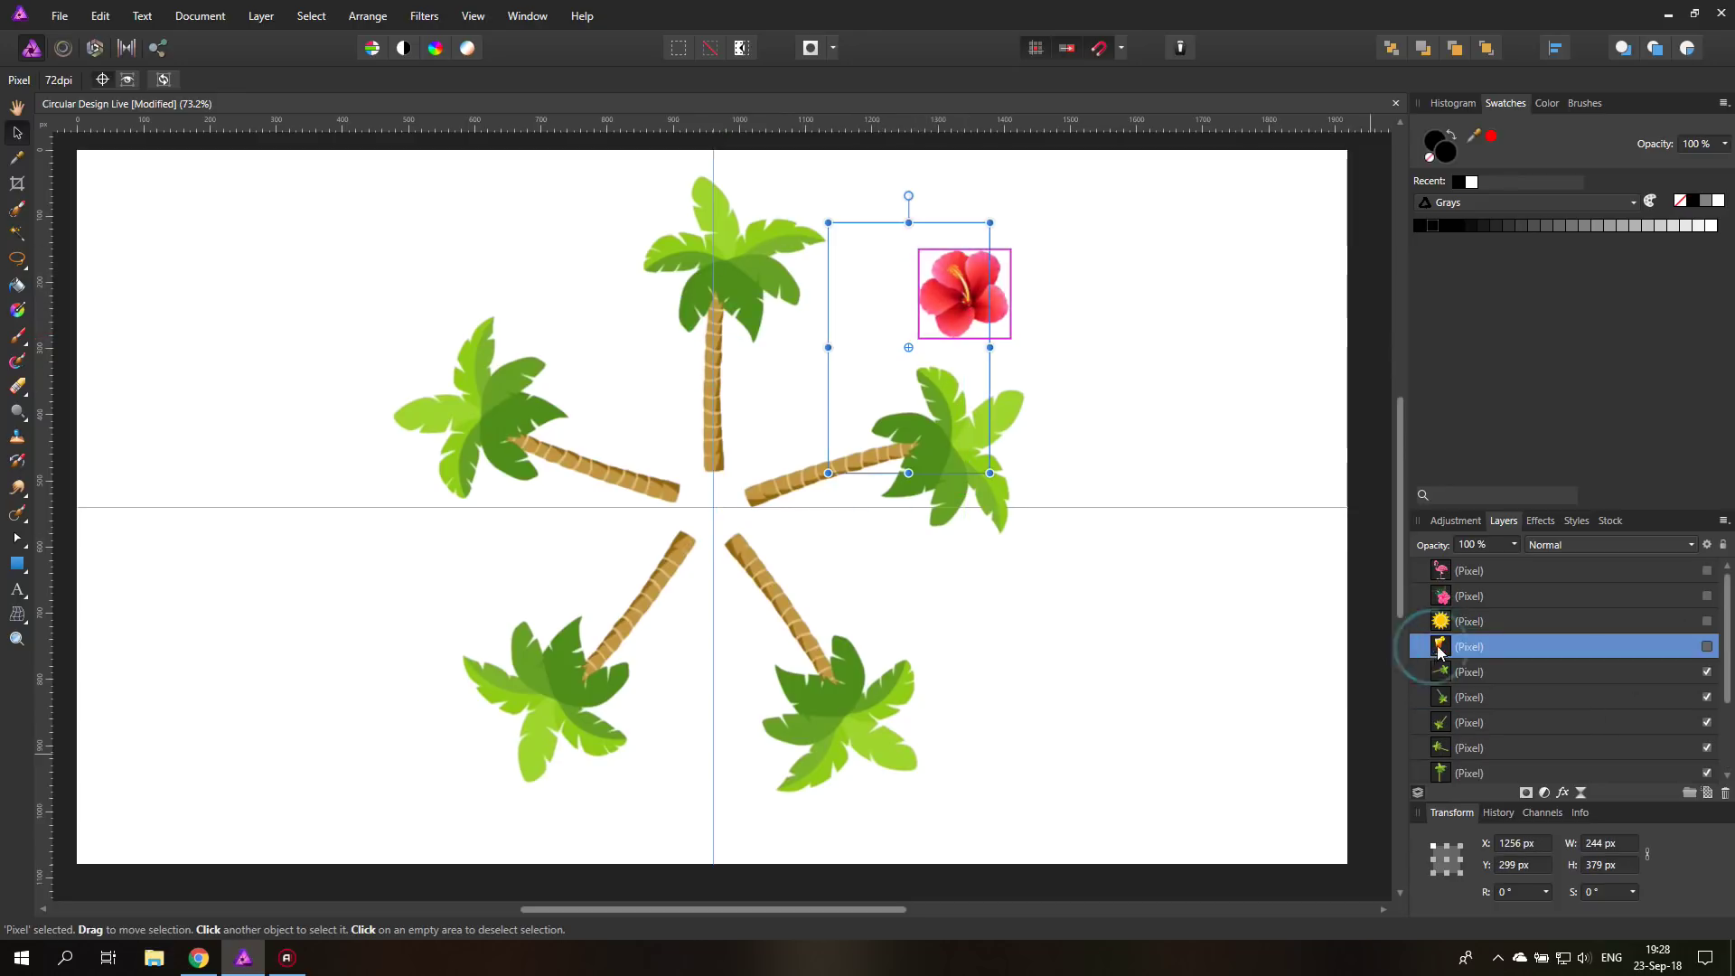
{"action": "left_click", "coordinate": [1706, 646]}
{"action": "left_click_drag", "start_coordinate": [869, 358], "coordinate": [798, 393]}
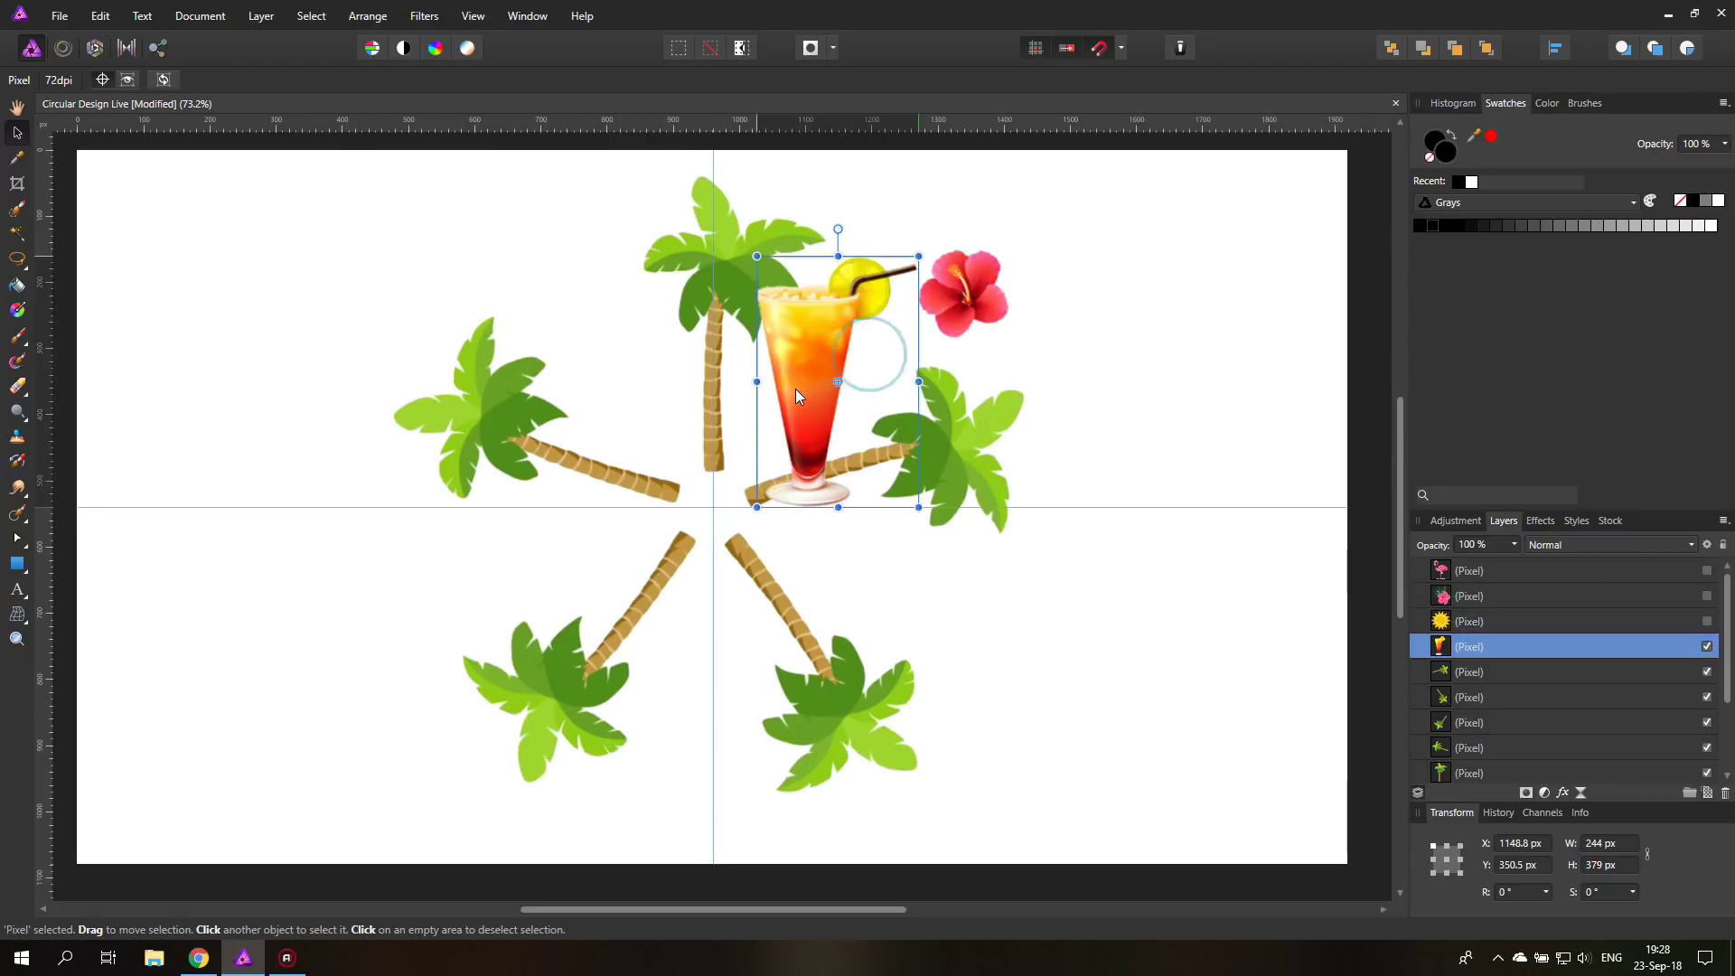
{"action": "left_click_drag", "start_coordinate": [918, 257], "coordinate": [1079, 309]}
{"action": "left_click", "coordinate": [792, 399]}
Reorder the hibiscus layer beside the cocktail and move the glass into the upper-right gap at 1546.5, 217.4 px
{"action": "scroll", "coordinate": [1481, 681], "scroll_direction": "down", "scroll_amount": 2}
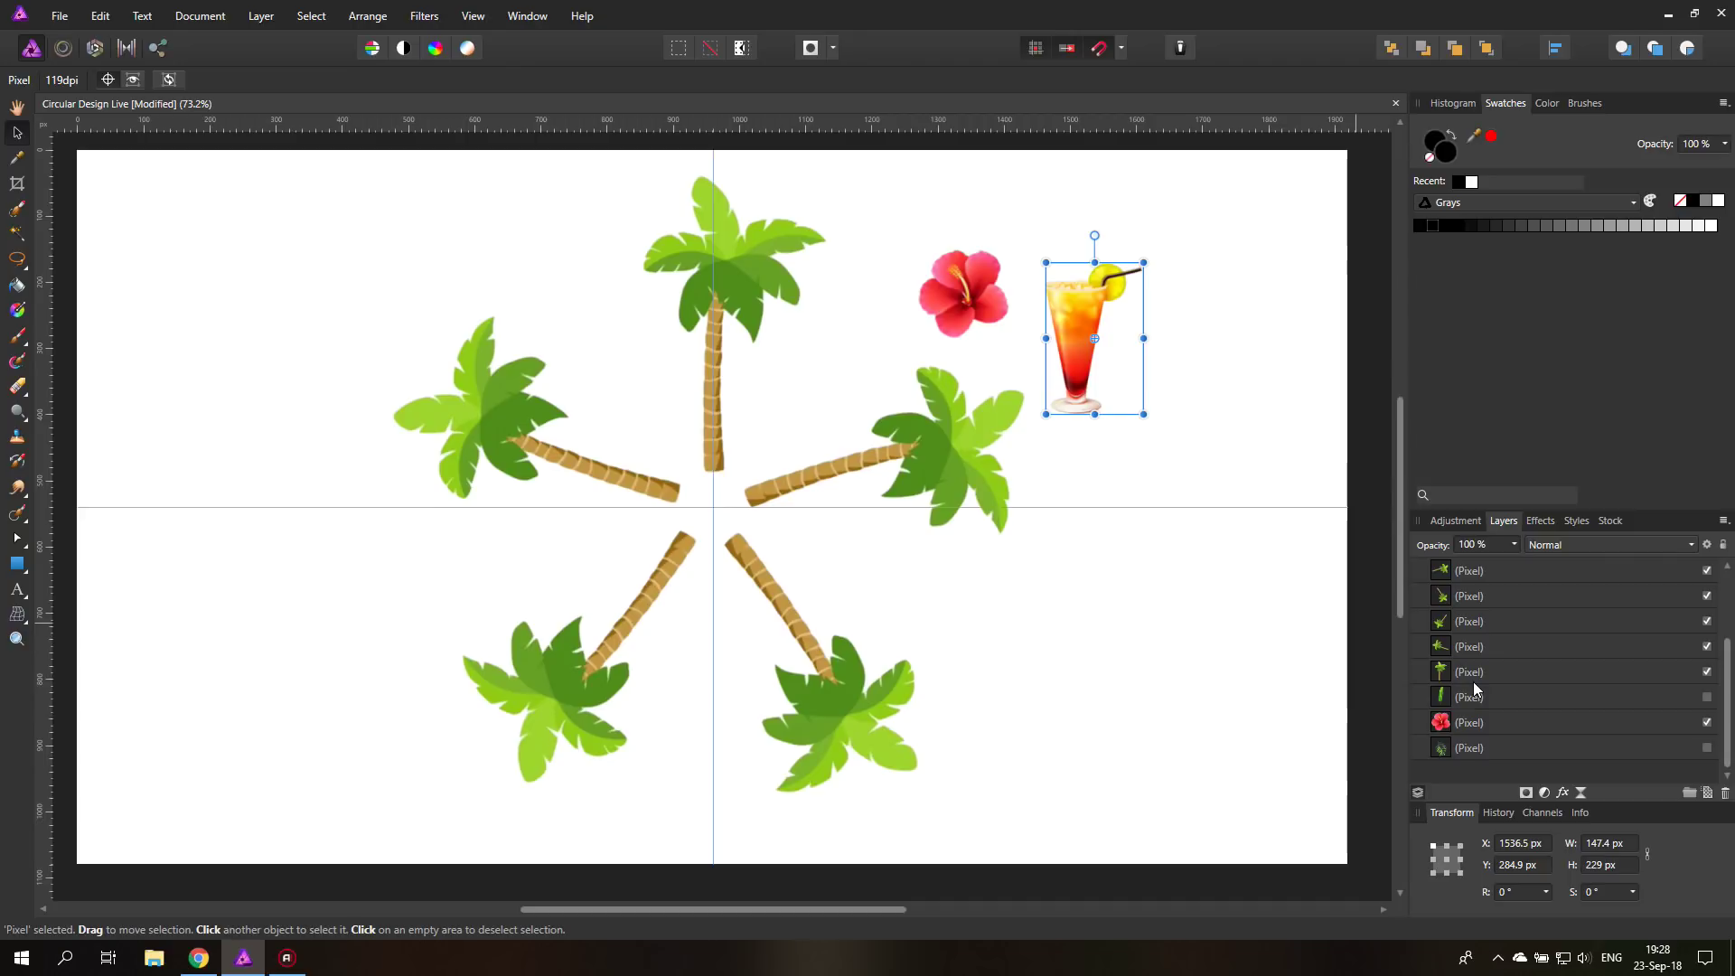
{"action": "left_click", "coordinate": [1443, 726]}
{"action": "left_click_drag", "start_coordinate": [1445, 723], "coordinate": [1443, 657]}
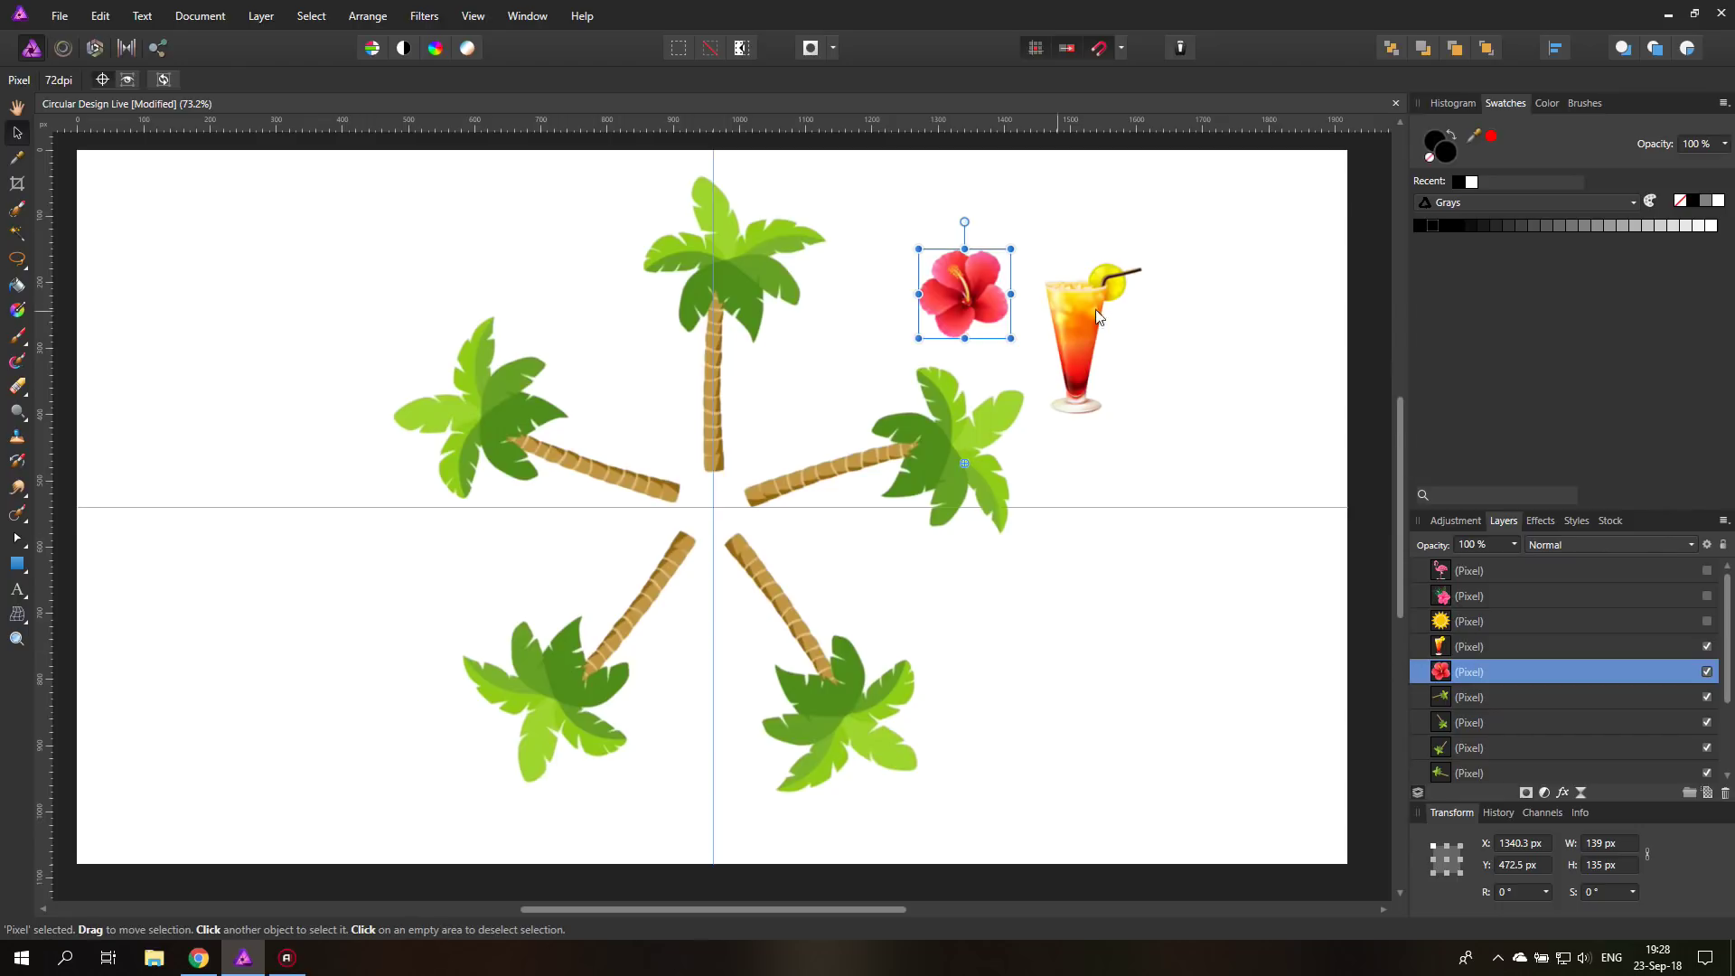
{"action": "left_click_drag", "start_coordinate": [1075, 319], "coordinate": [1145, 260]}
{"action": "left_click", "coordinate": [962, 294]}
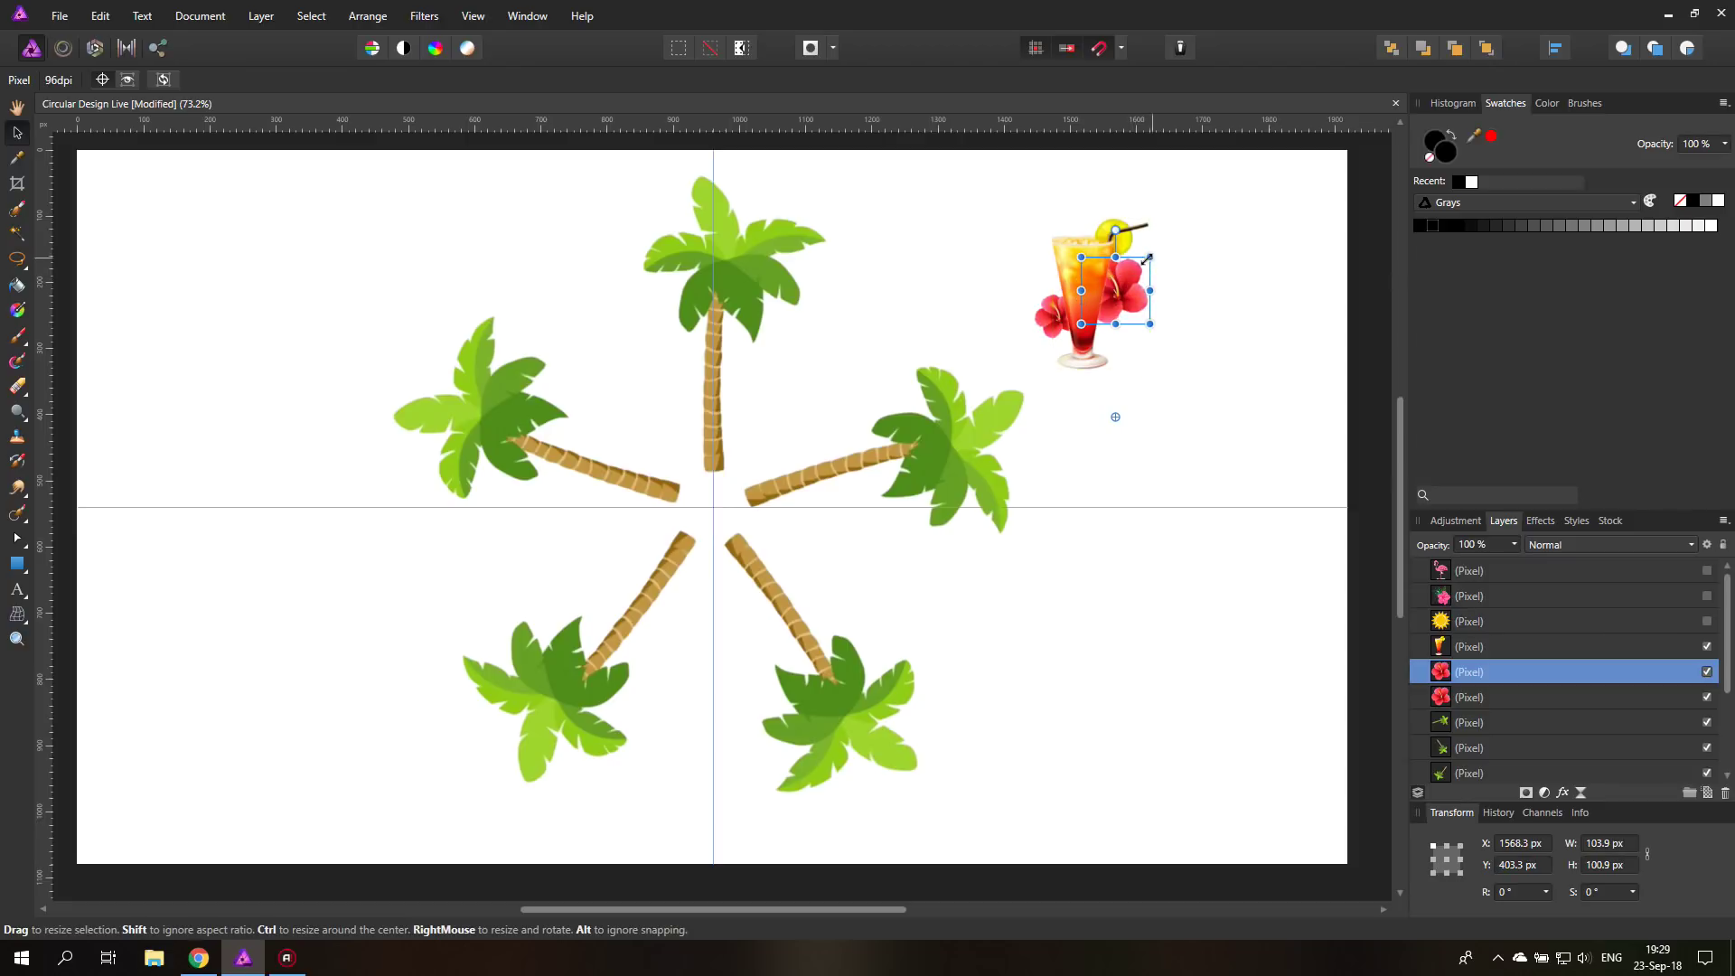
{"action": "left_click", "coordinate": [1152, 361]}
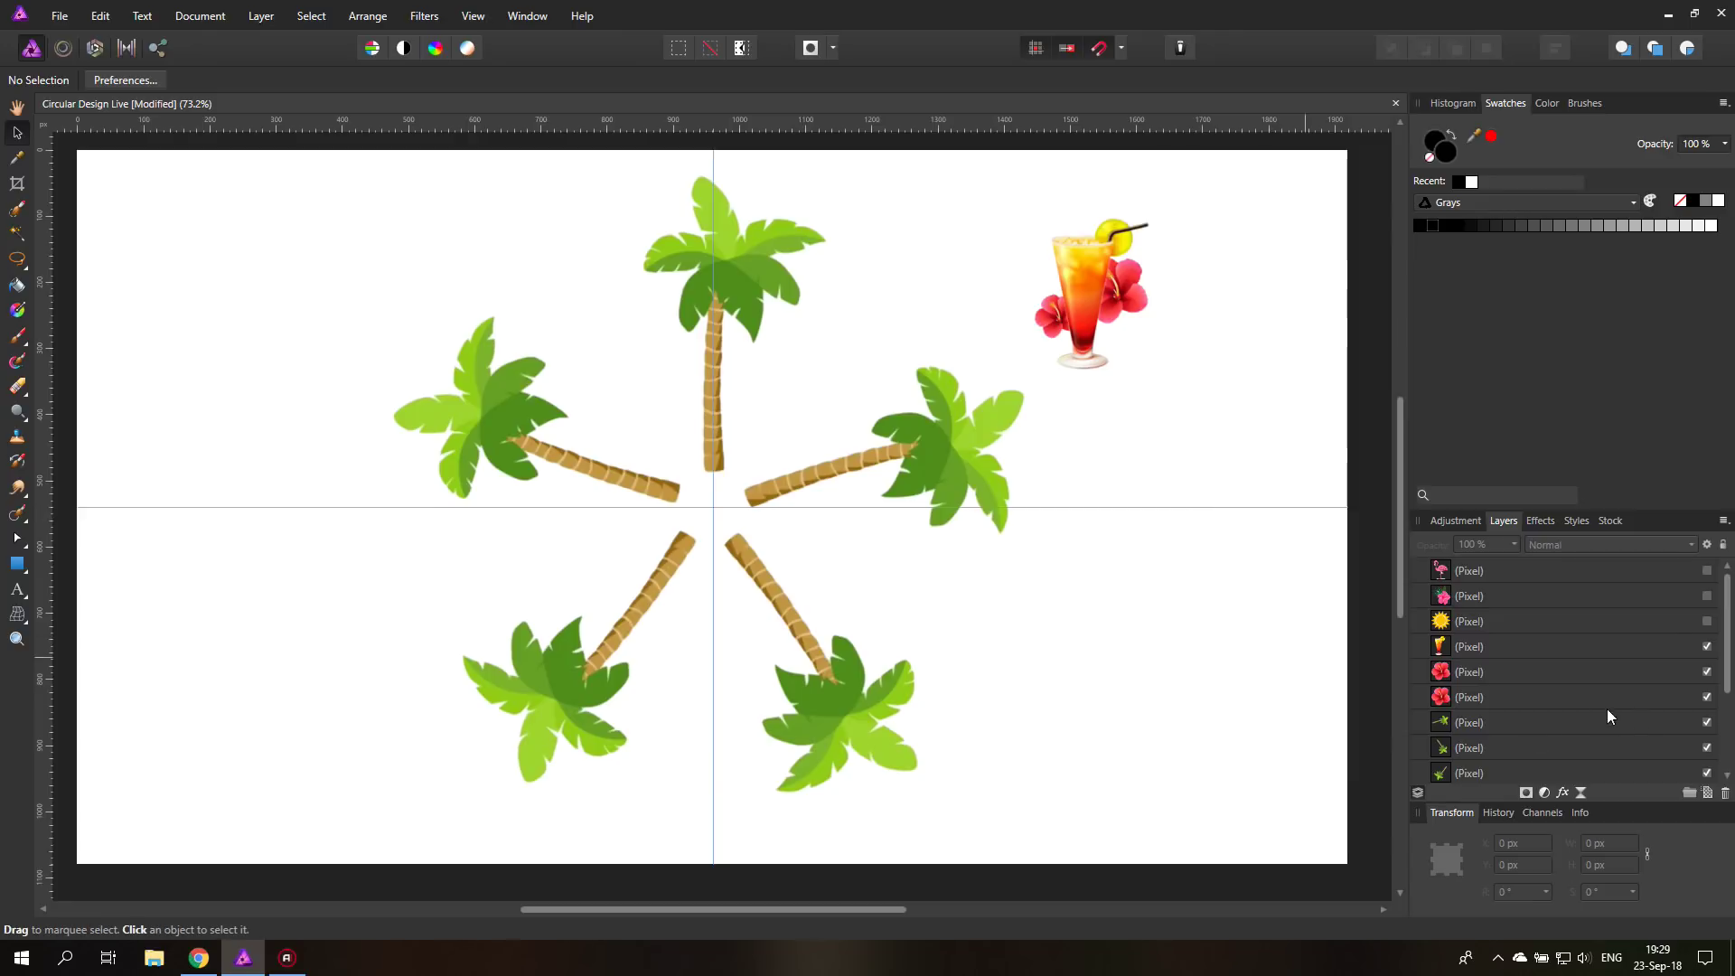
{"action": "left_click", "coordinate": [1443, 649]}
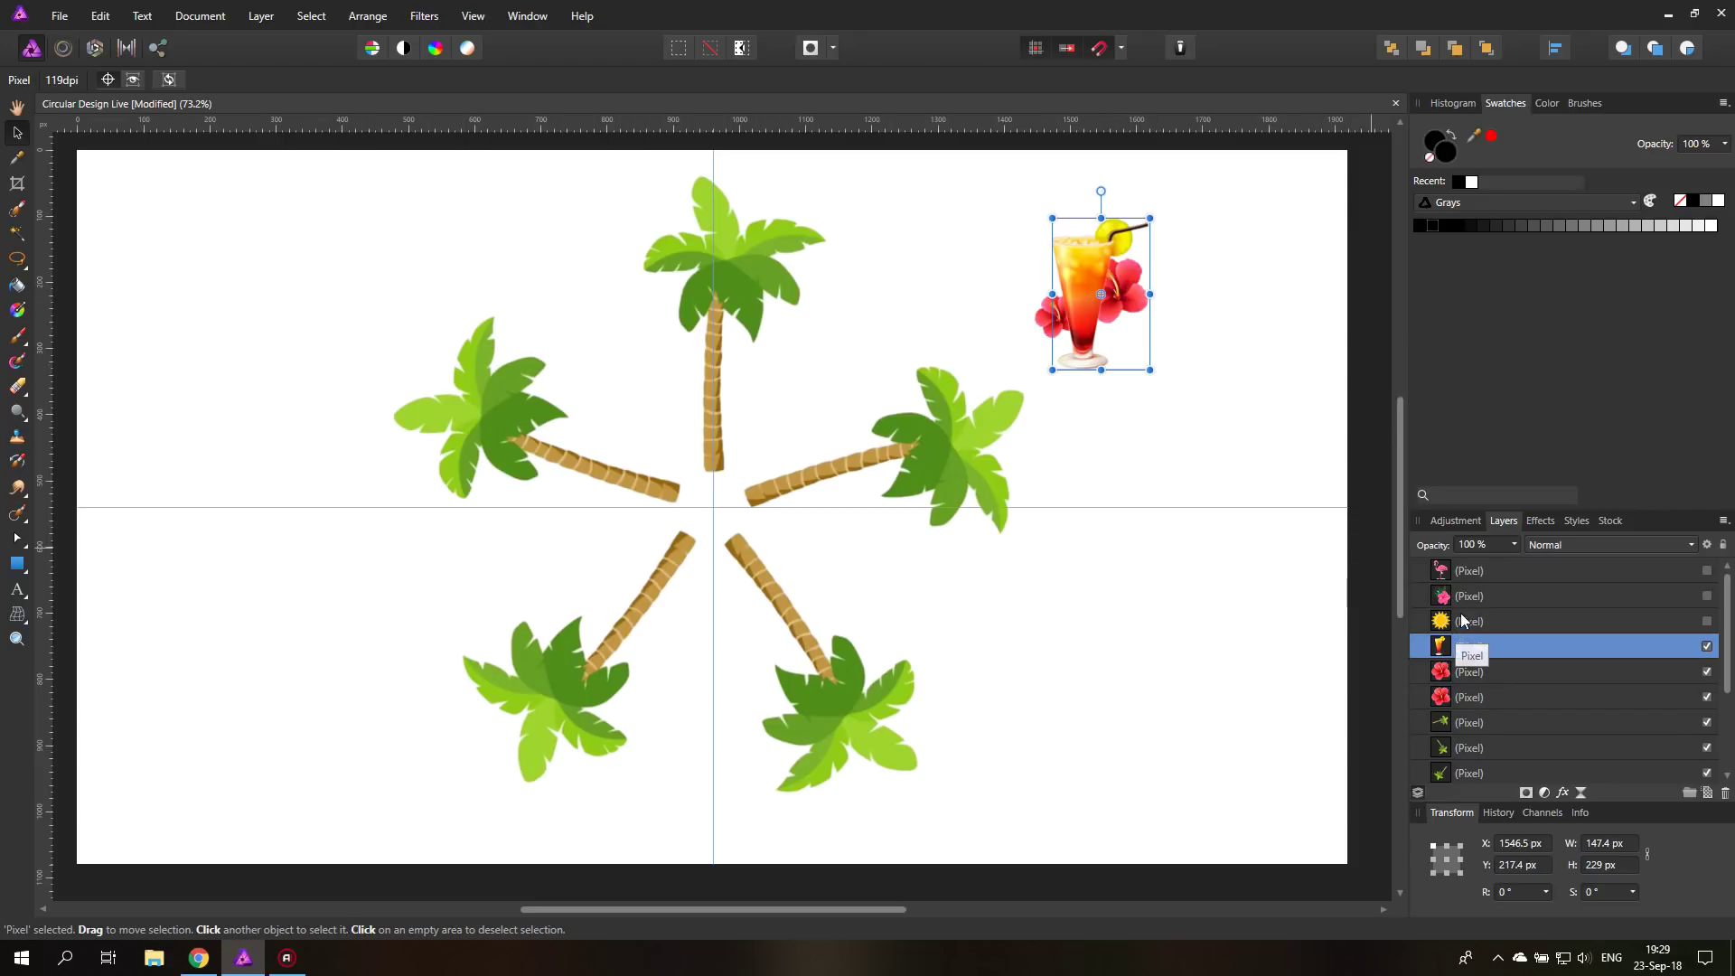
Group the cocktail with its two flowers and set the group's rotation centre to the canvas centre
{"action": "left_click", "coordinate": [1502, 696], "text": "shift"}
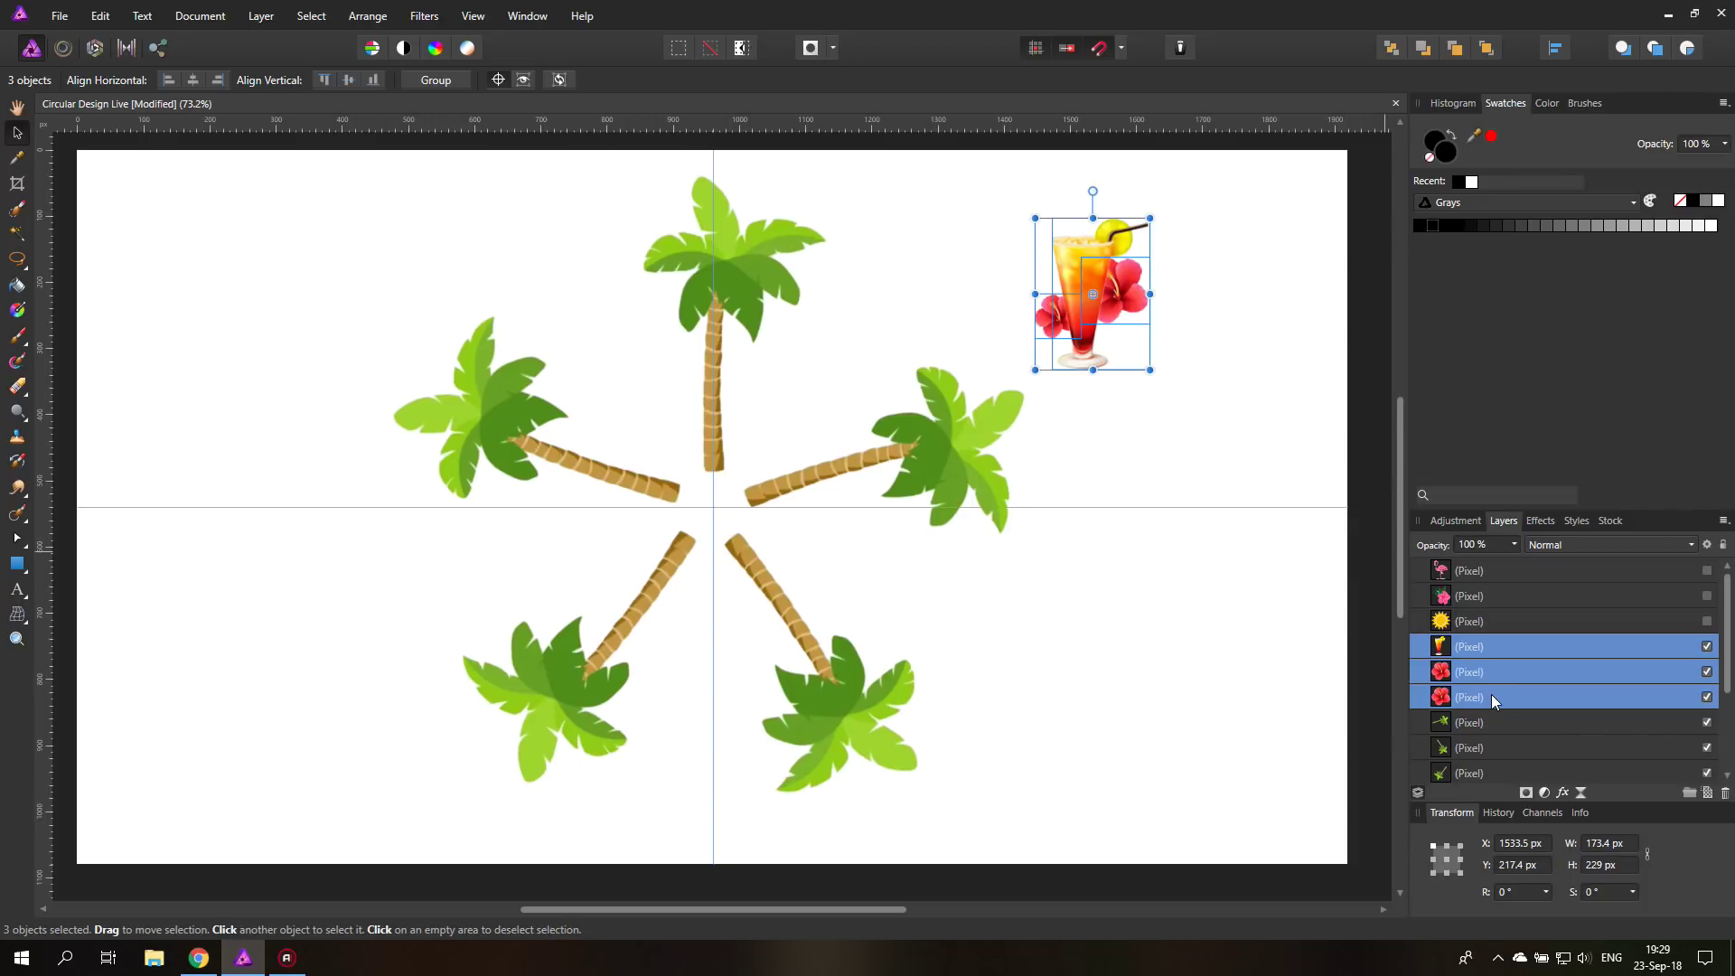
{"action": "key", "text": "ctrl+g"}
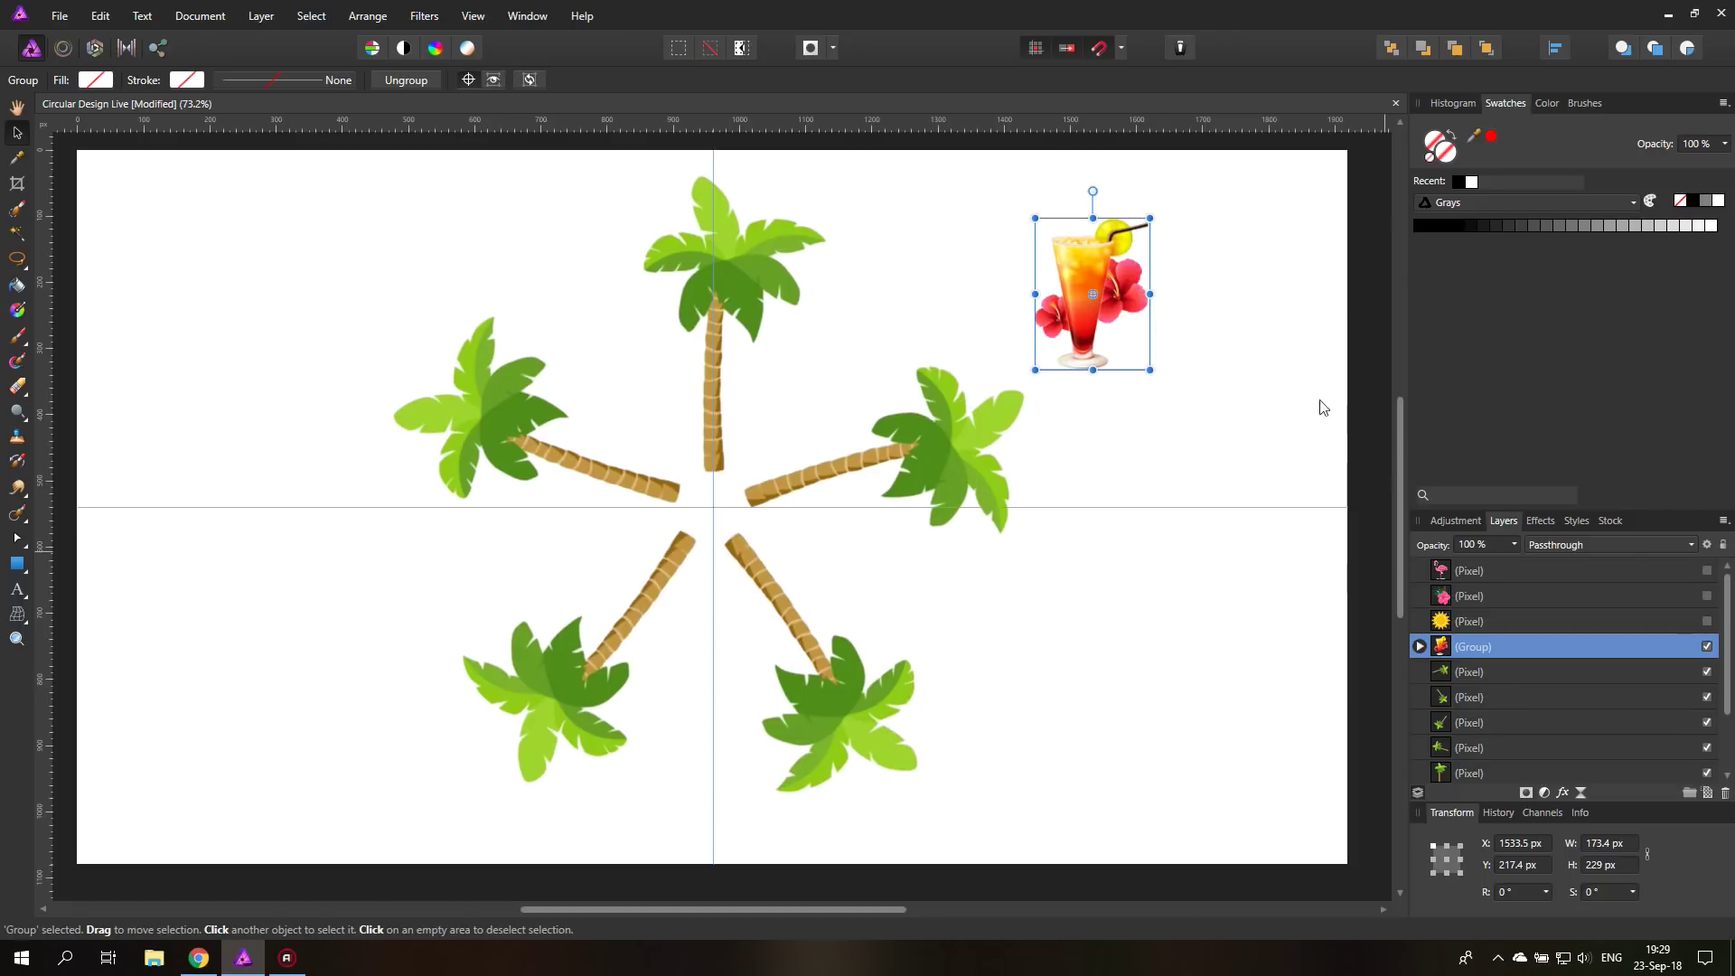
{"action": "left_click_drag", "start_coordinate": [1141, 251], "coordinate": [734, 270]}
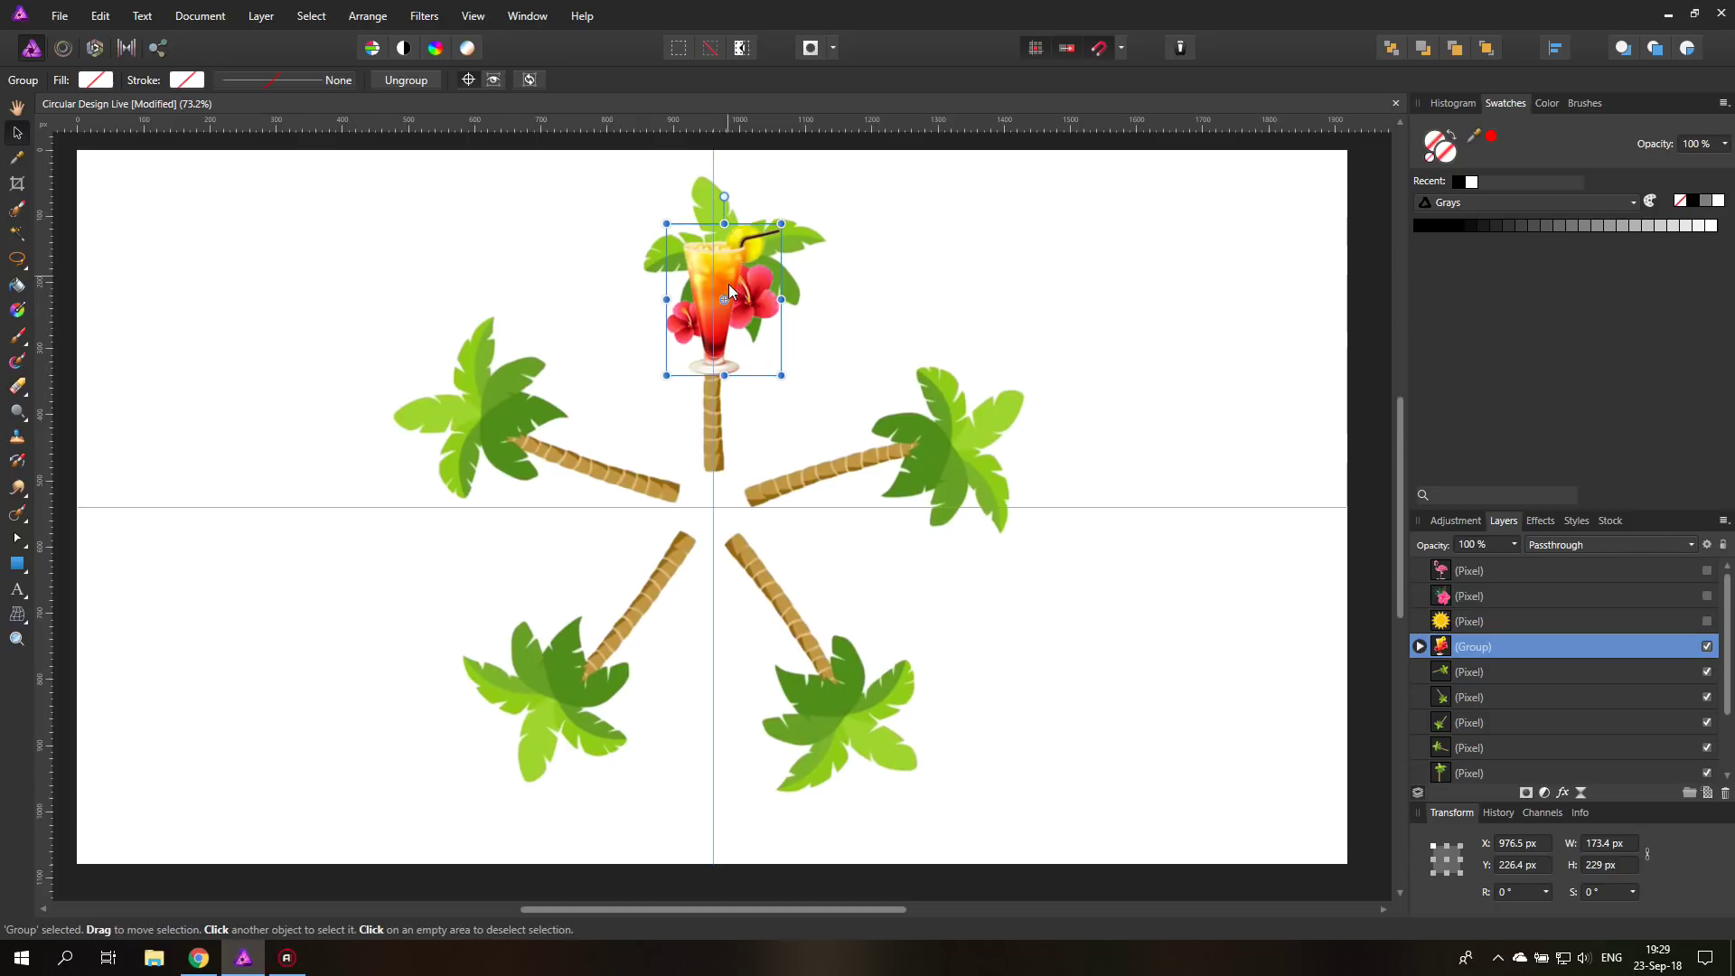
{"action": "left_click_drag", "start_coordinate": [723, 296], "coordinate": [713, 507]}
Duplicate the cocktail group rotated 72° and repeat with Ctrl+J for the remaining palms
{"action": "key", "text": "ctrl+j"}
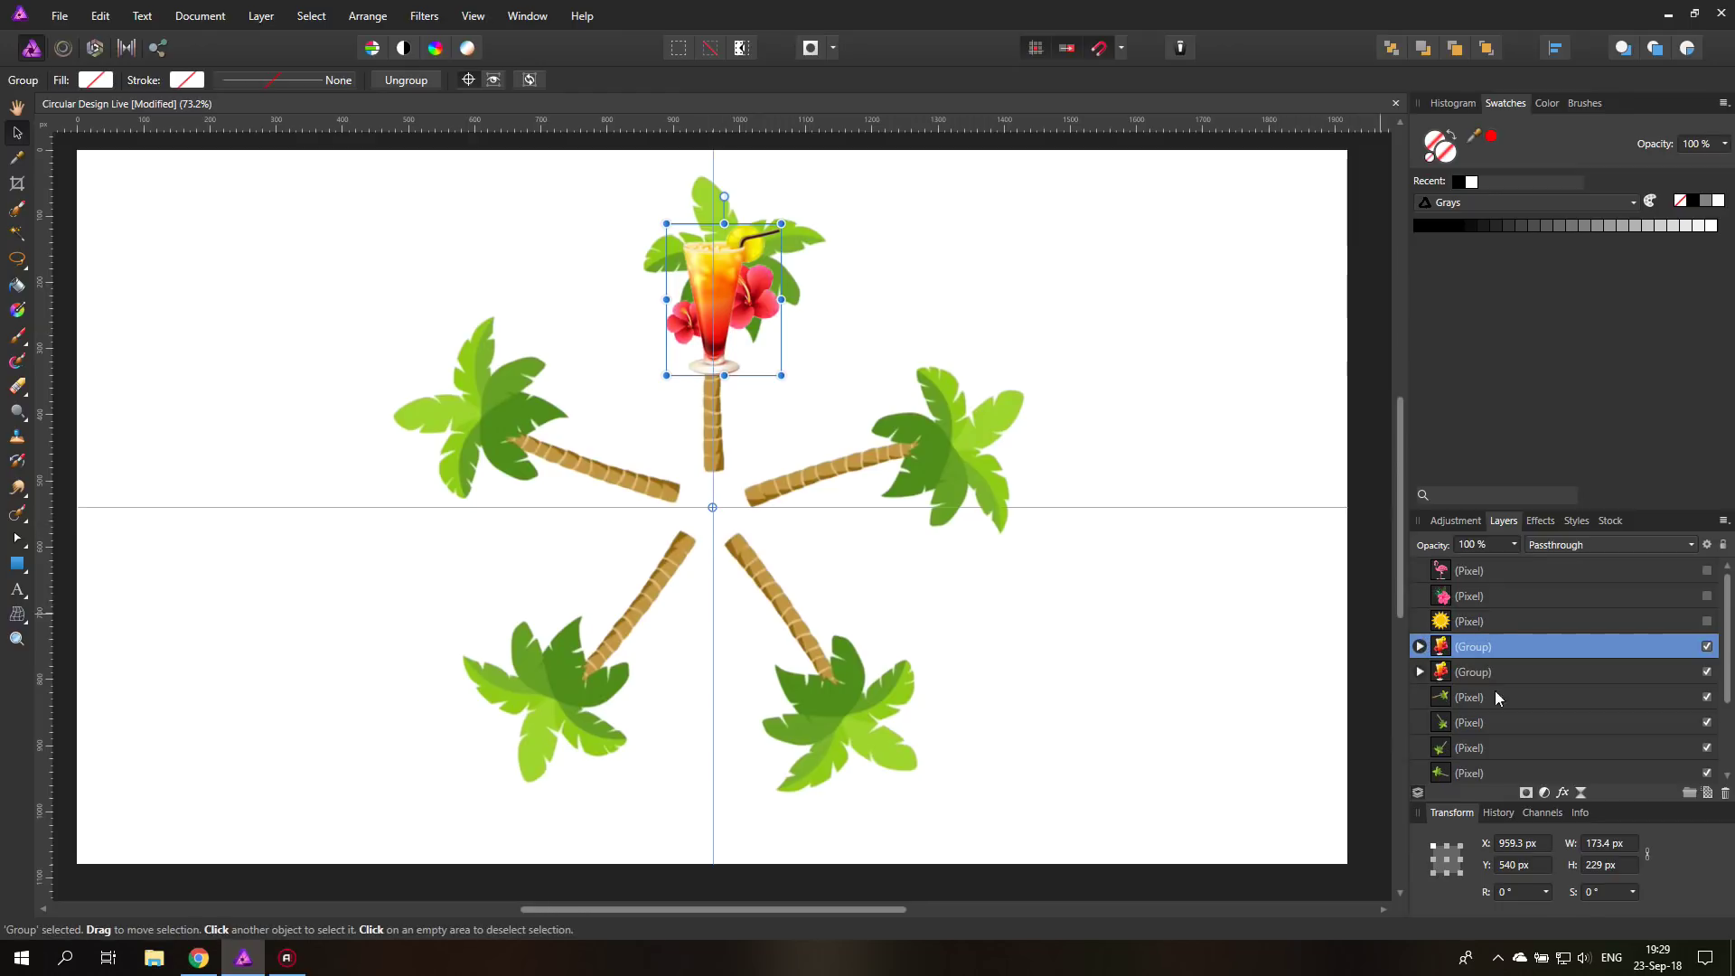
{"action": "left_click", "coordinate": [1520, 894]}
{"action": "key", "text": "Return"}
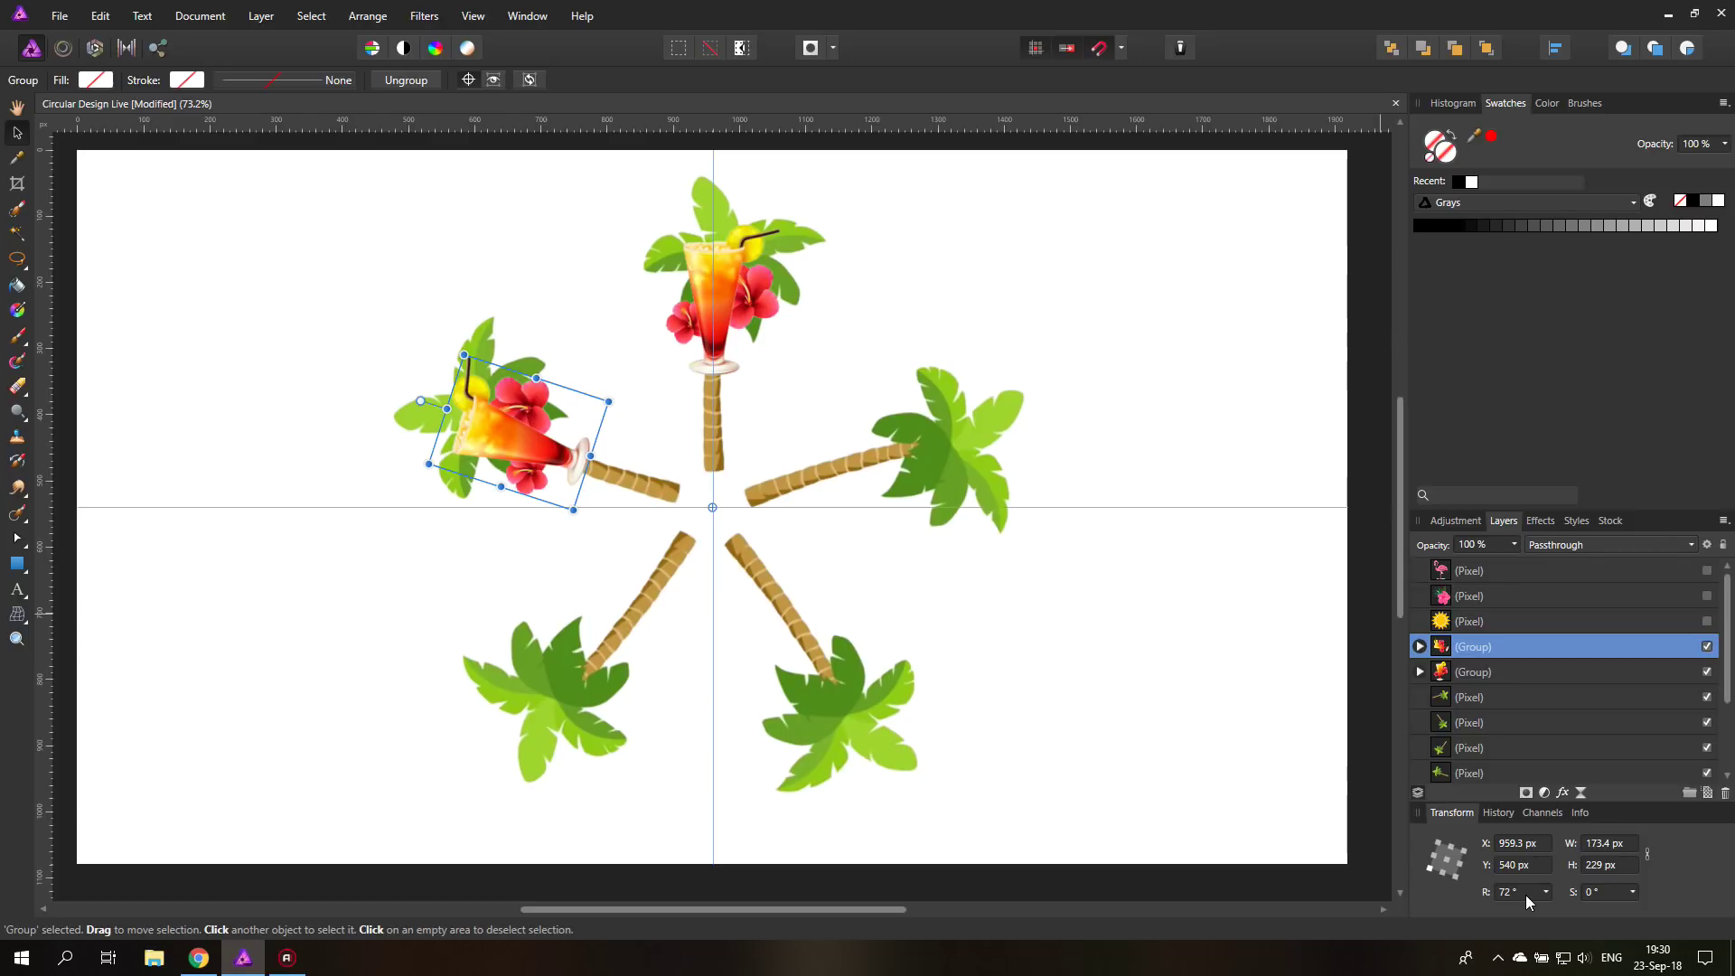
{"action": "key", "text": "ctrl+j"}
{"action": "key", "text": "ctrl+j"}
{"action": "key", "text": "ctrl+j"}
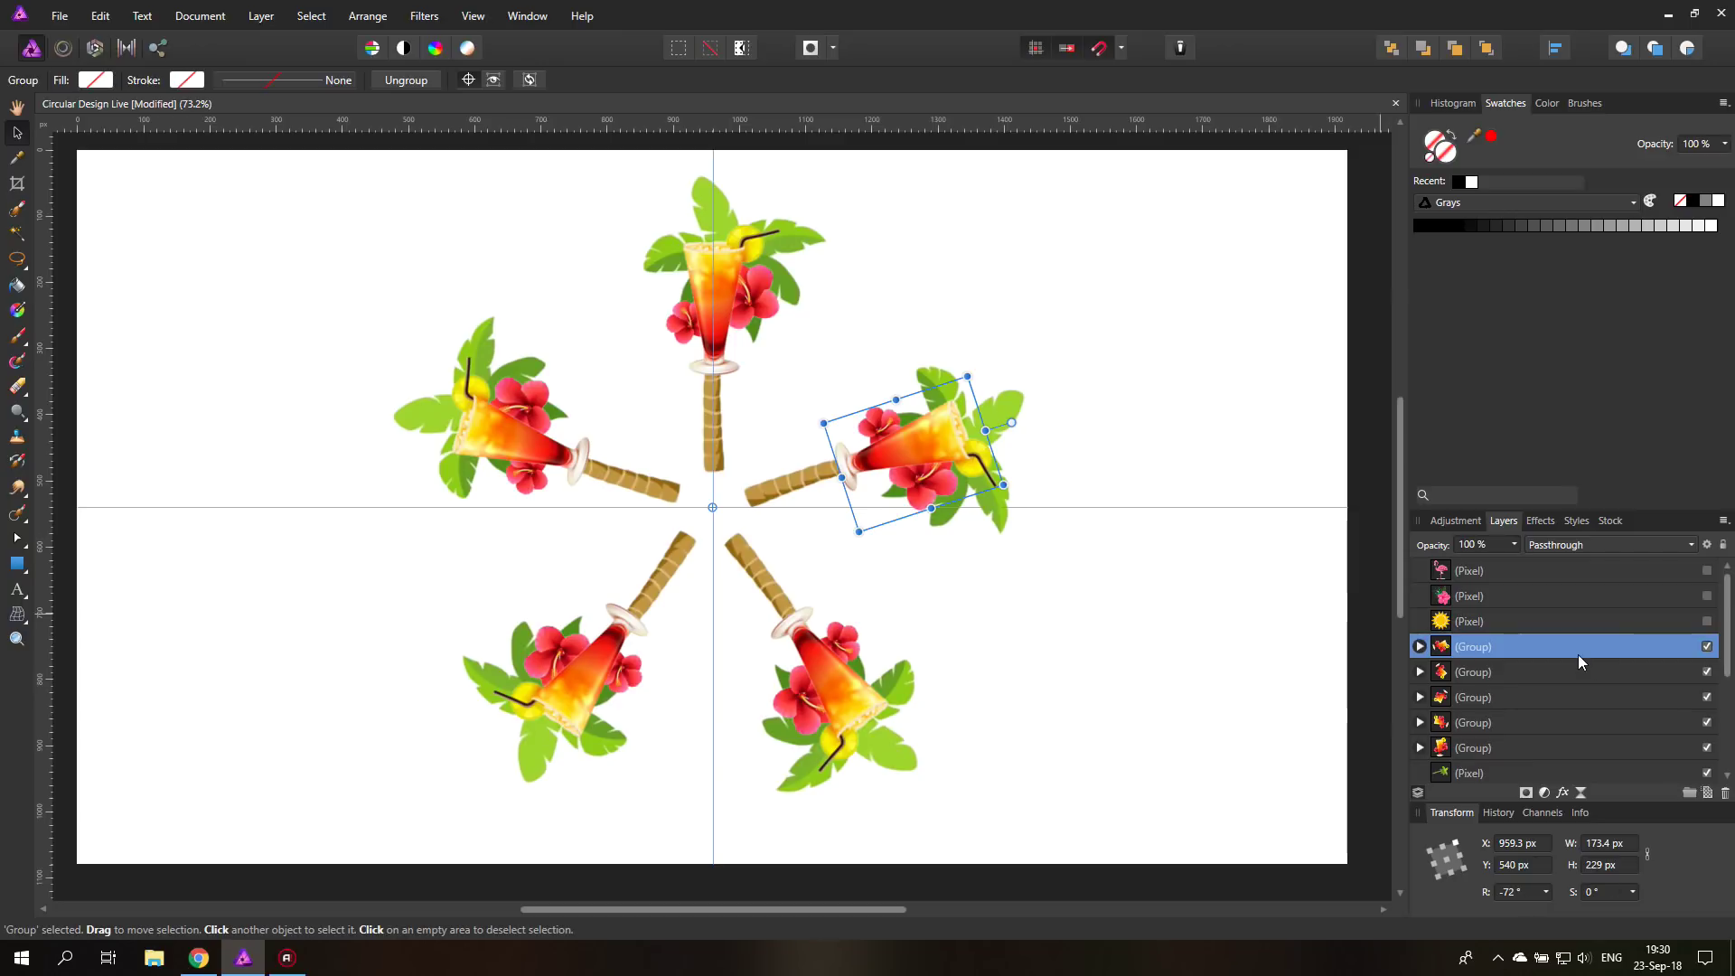
Select all five cocktail groups and rotate them together to about 37.5° around the centre
{"action": "left_click", "coordinate": [1505, 750], "text": "shift"}
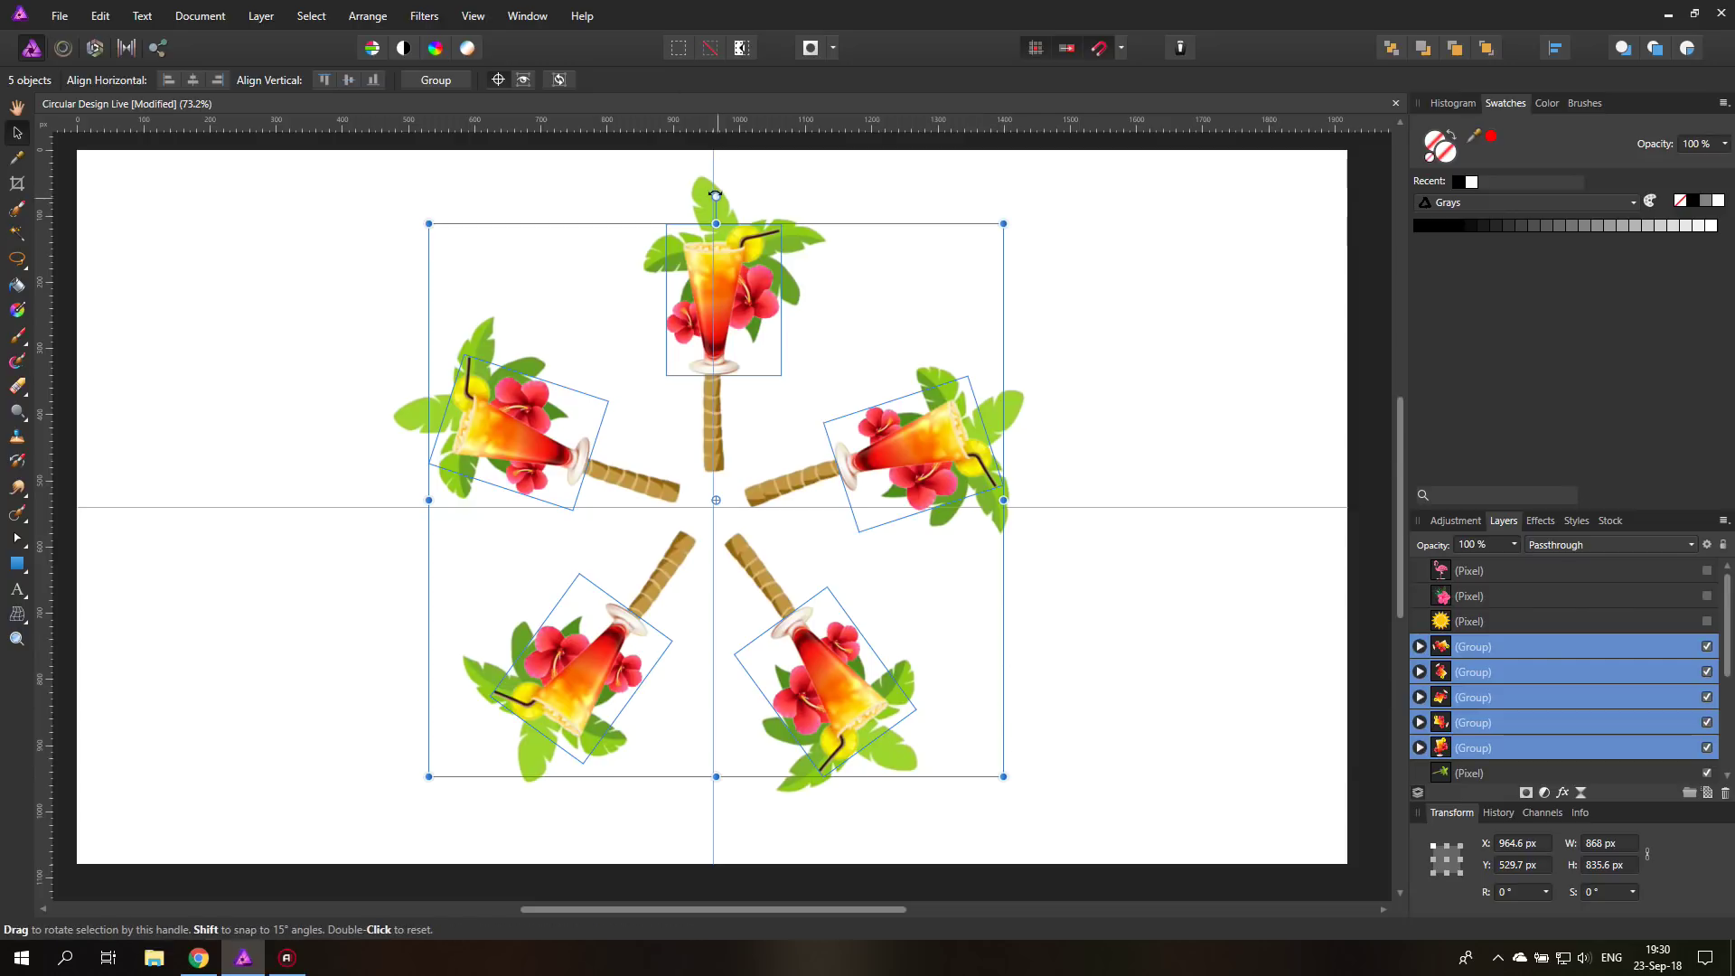
{"action": "left_click_drag", "start_coordinate": [715, 195], "coordinate": [515, 238]}
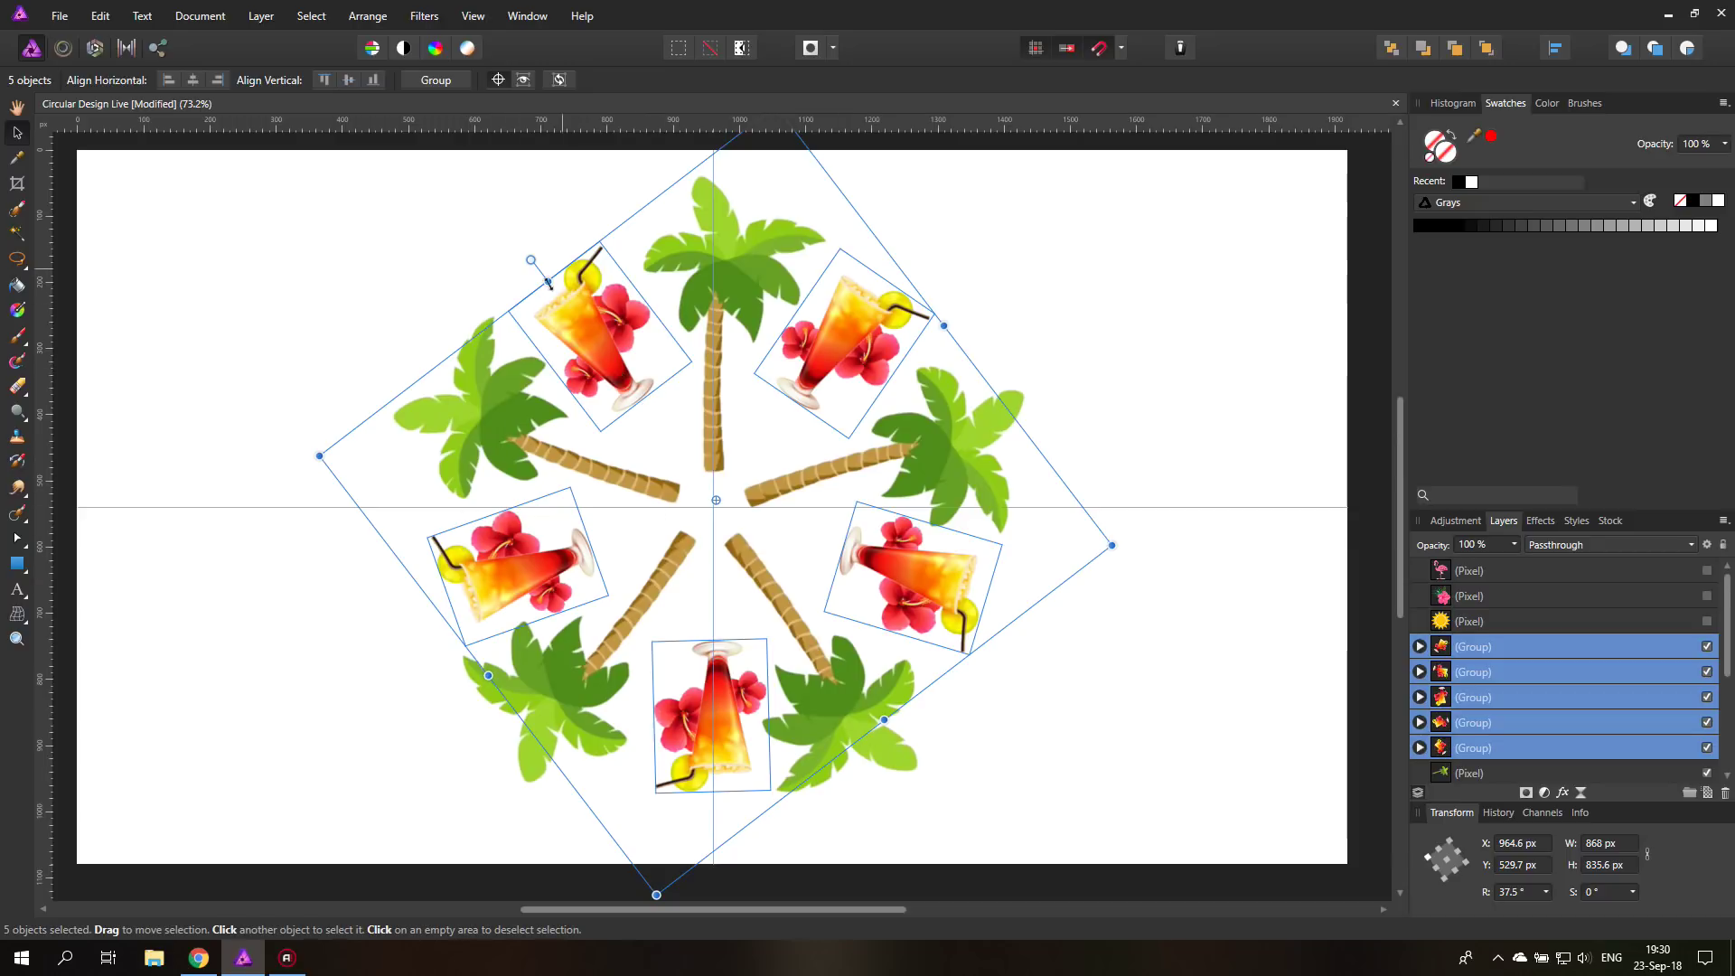
{"action": "left_click_drag", "start_coordinate": [532, 261], "coordinate": [529, 258]}
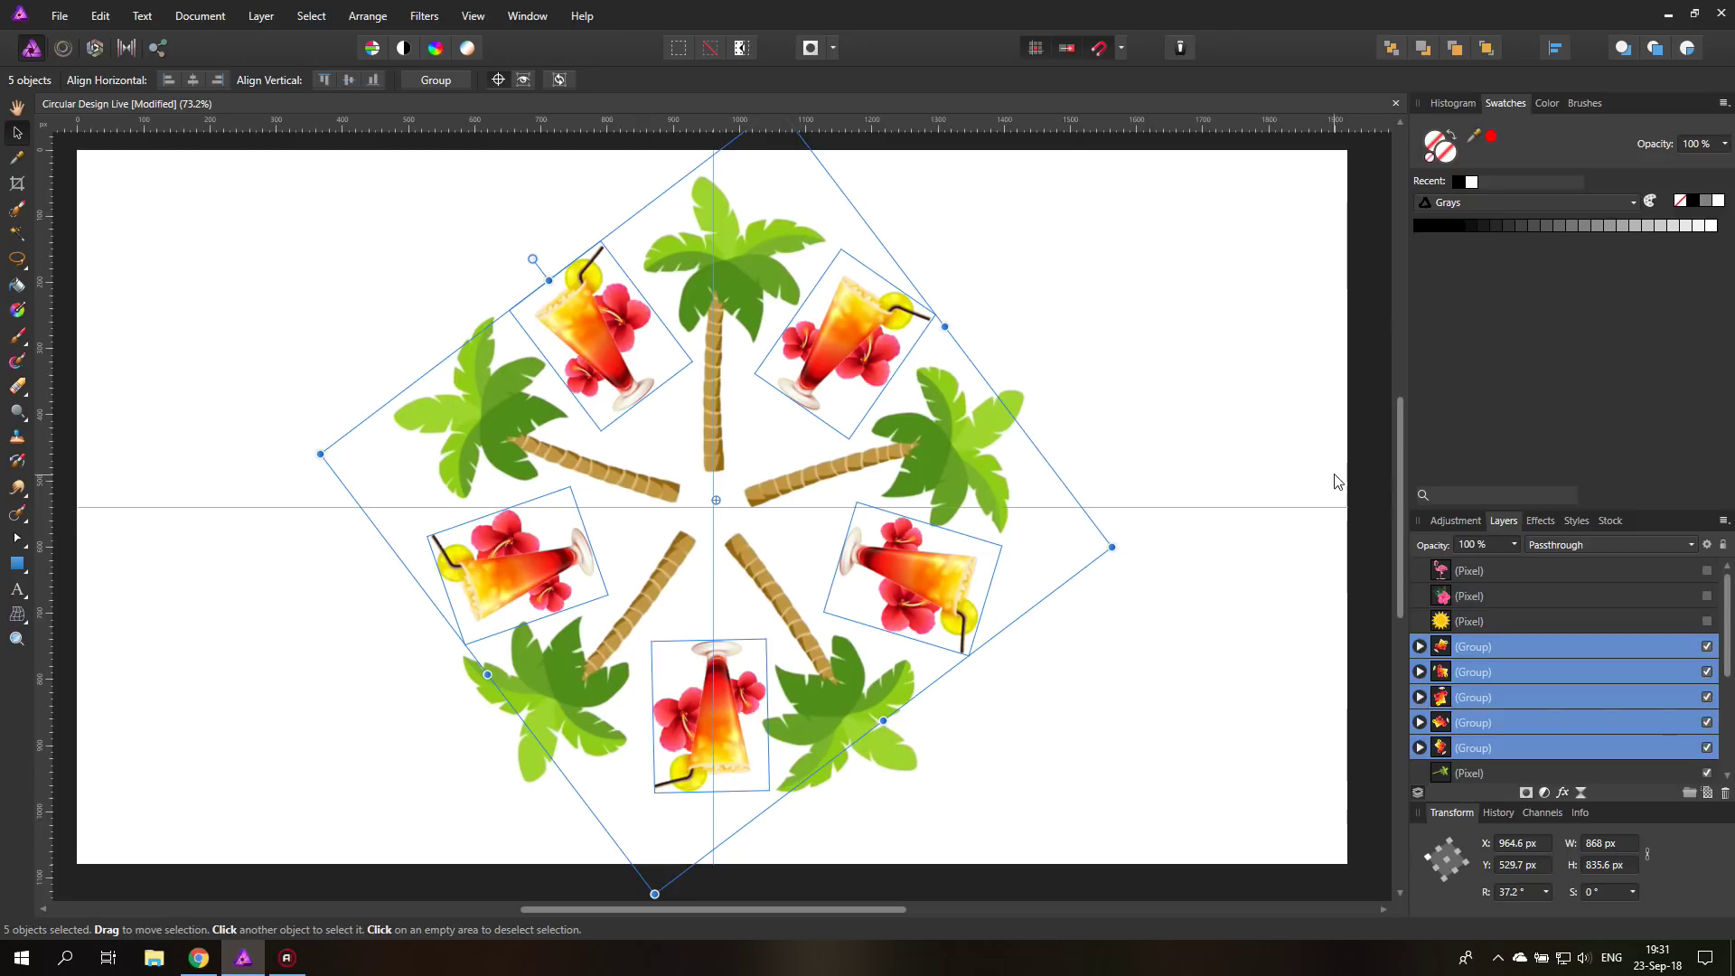
Undo back to a single cocktail group and move it right, off the wheel
{"action": "key", "text": "ctrl+z"}
{"action": "key", "text": "ctrl+z"}
{"action": "key", "text": "ctrl+z"}
{"action": "key", "text": "ctrl+z"}
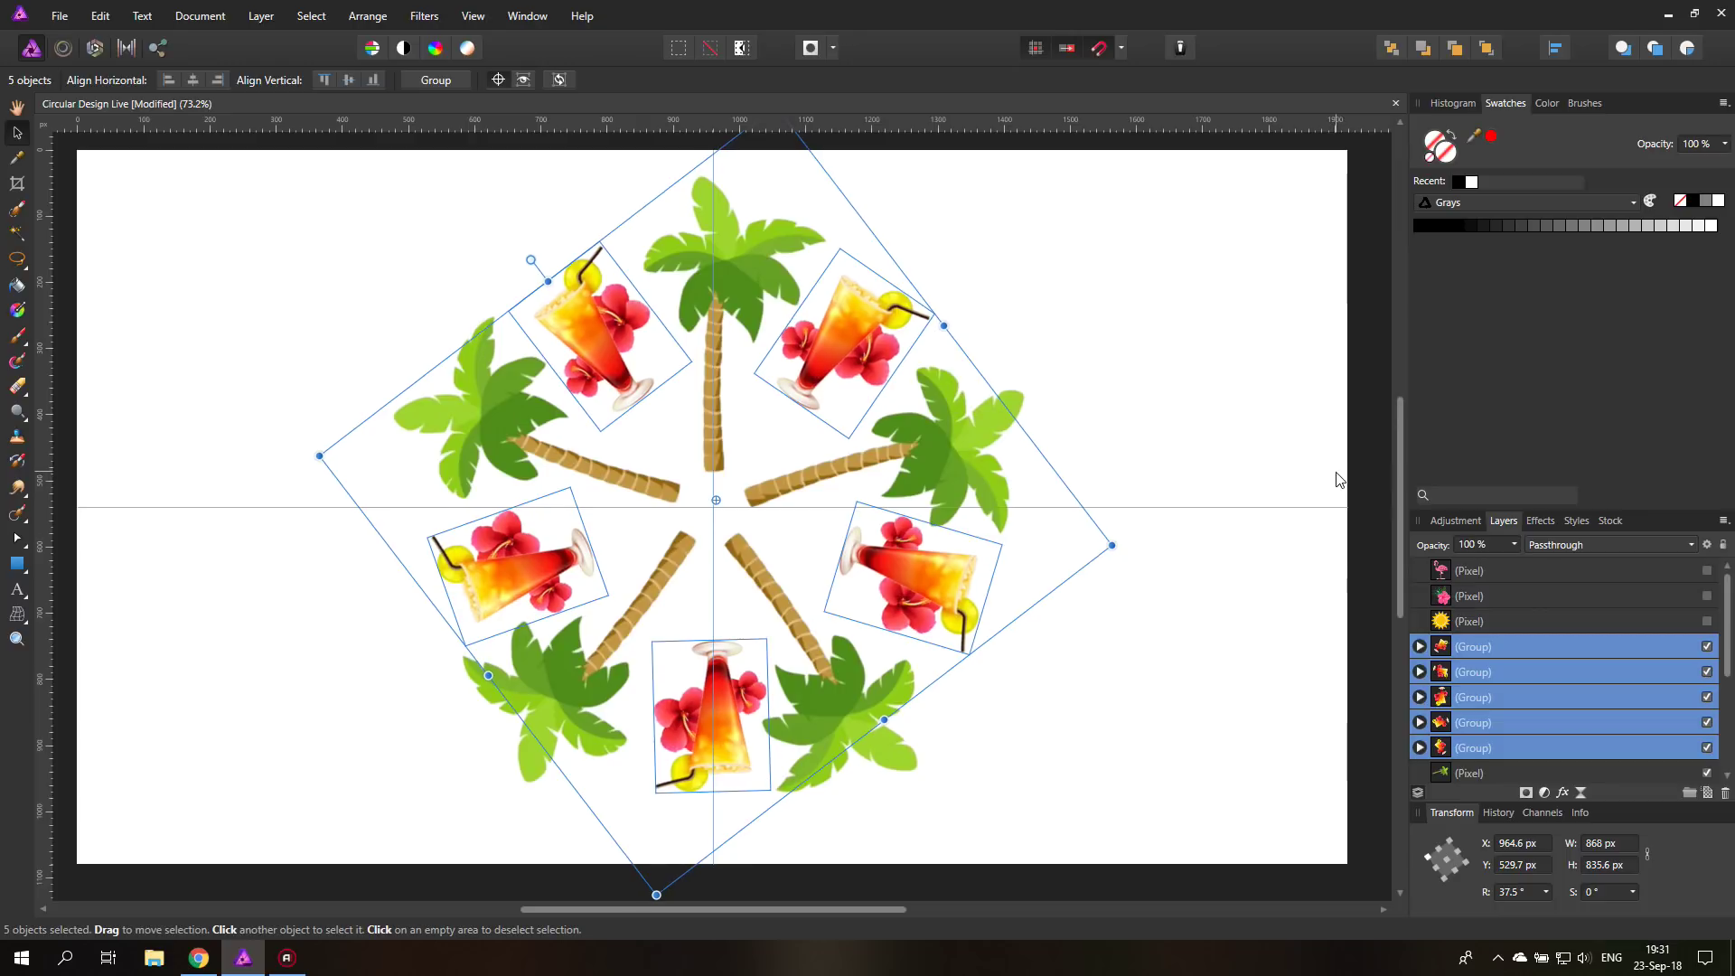
{"action": "key", "text": "ctrl+z"}
{"action": "key", "text": "ctrl+z"}
{"action": "key", "text": "ctrl+z"}
{"action": "key", "text": "ctrl+z"}
{"action": "key", "text": "ctrl+z"}
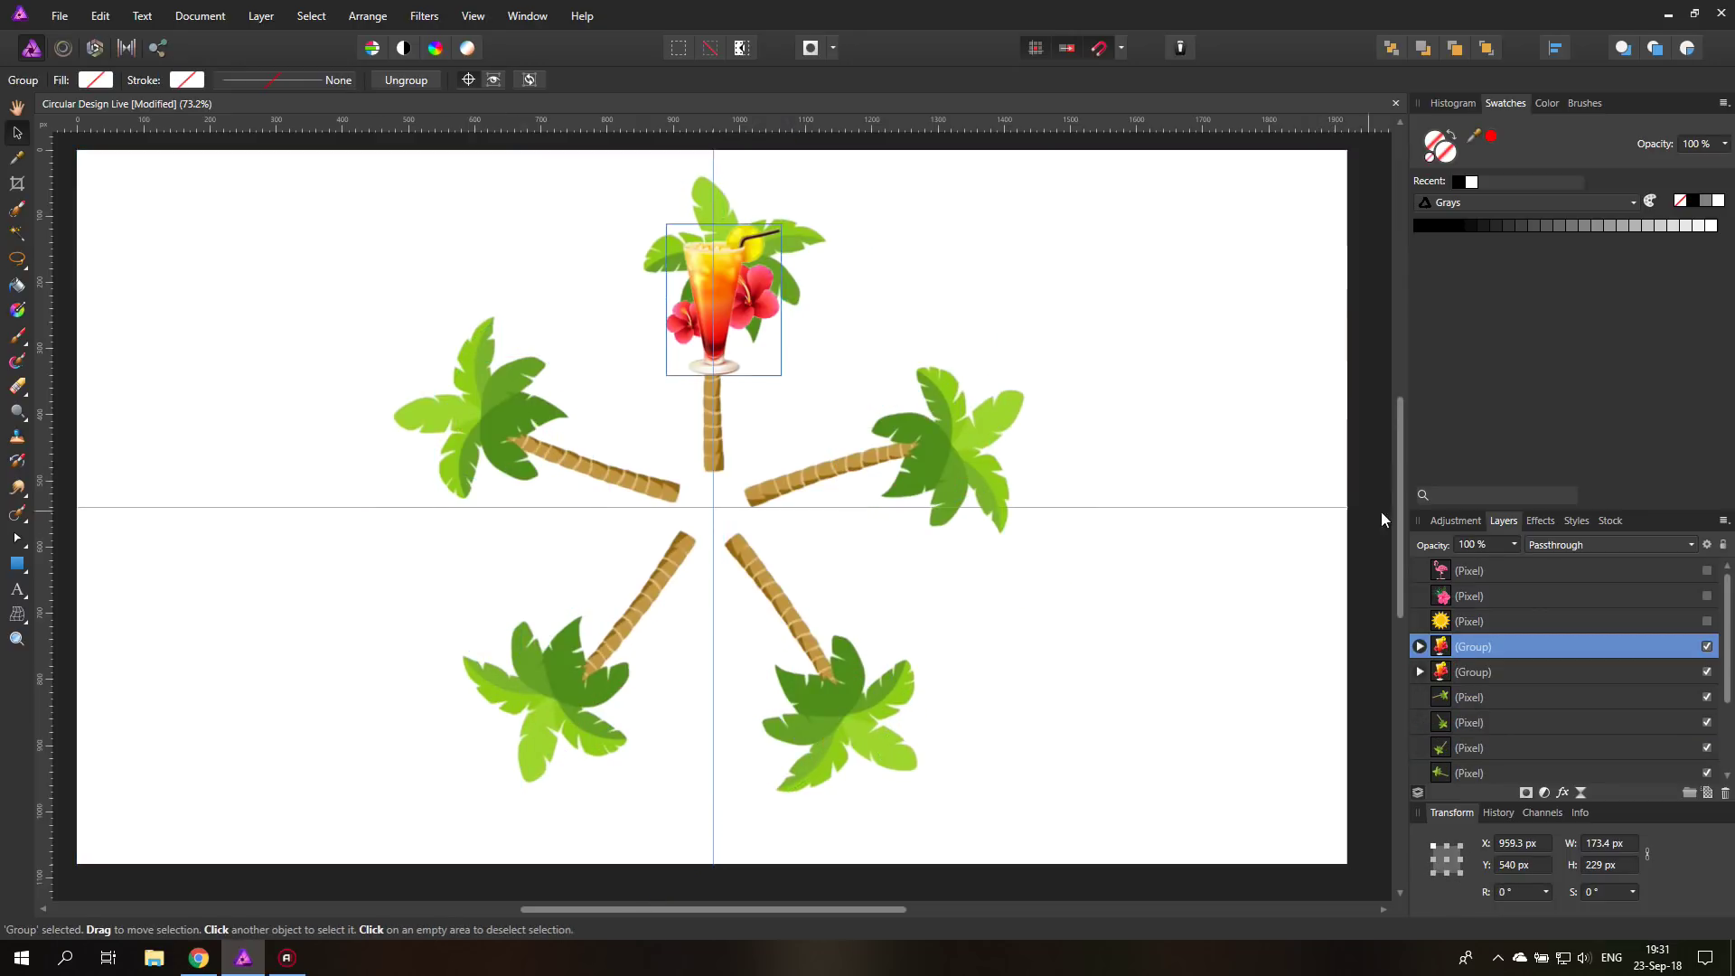
{"action": "left_click_drag", "start_coordinate": [779, 285], "coordinate": [1127, 358]}
Reveal the palm-leaf image, rotate it diagonally and shrink it onto the drink
{"action": "scroll", "coordinate": [1529, 619], "scroll_direction": "down", "scroll_amount": 2}
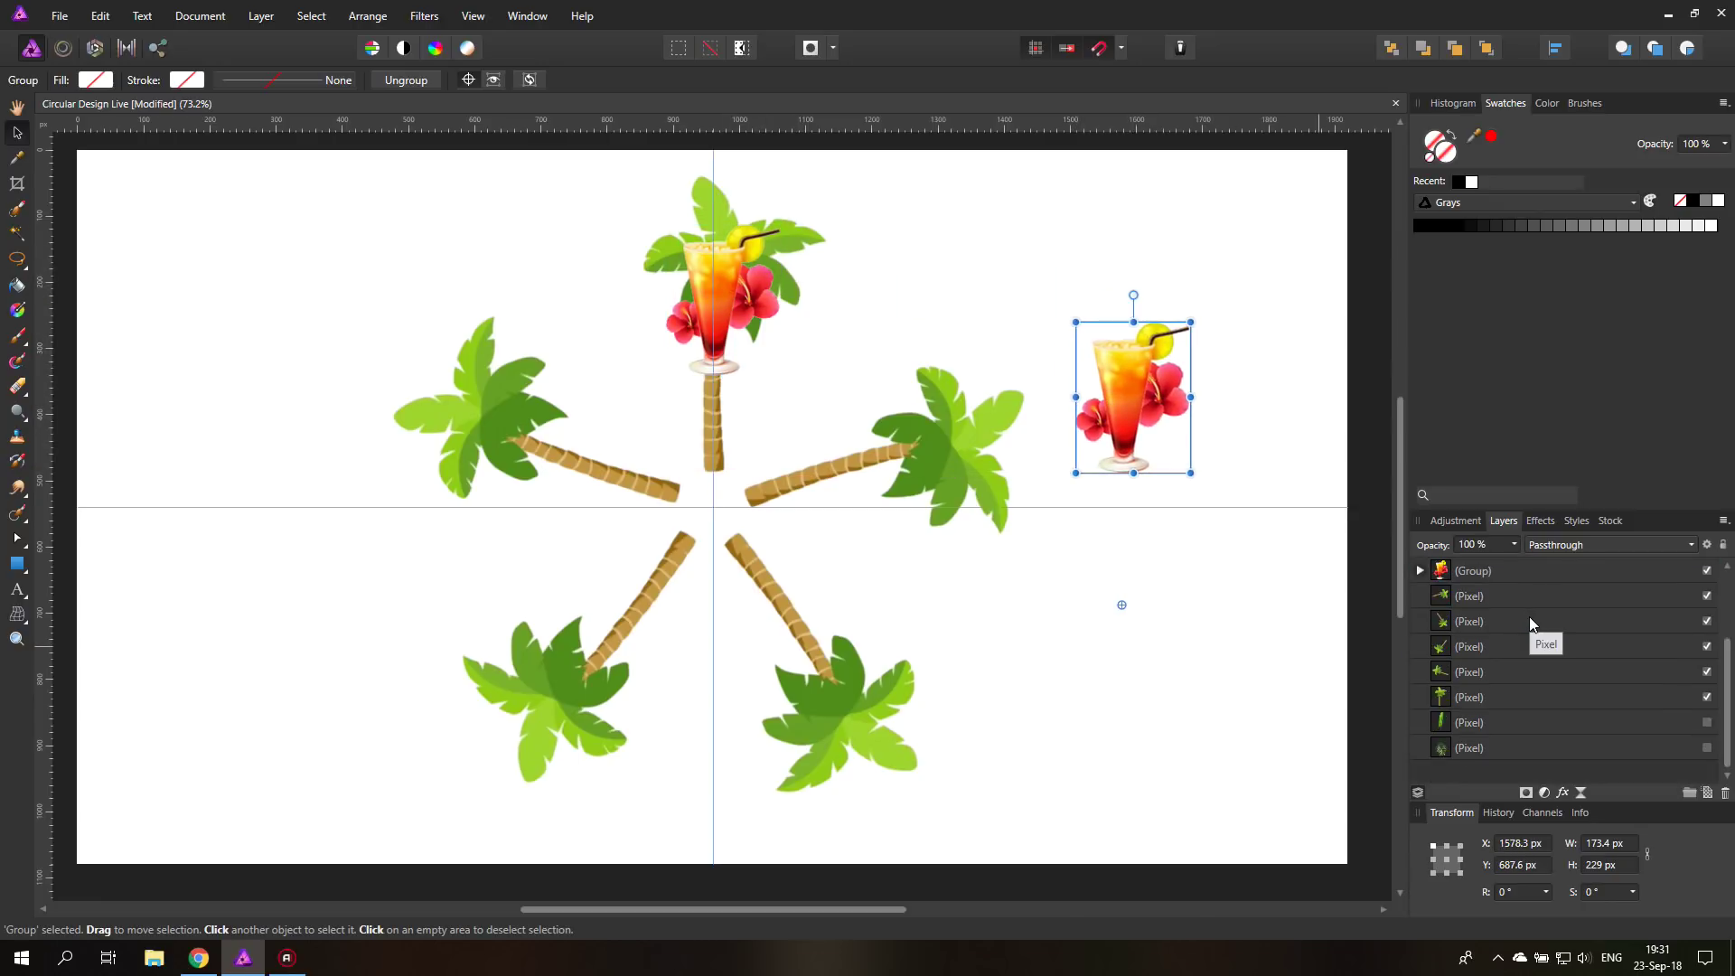
{"action": "left_click", "coordinate": [1706, 747]}
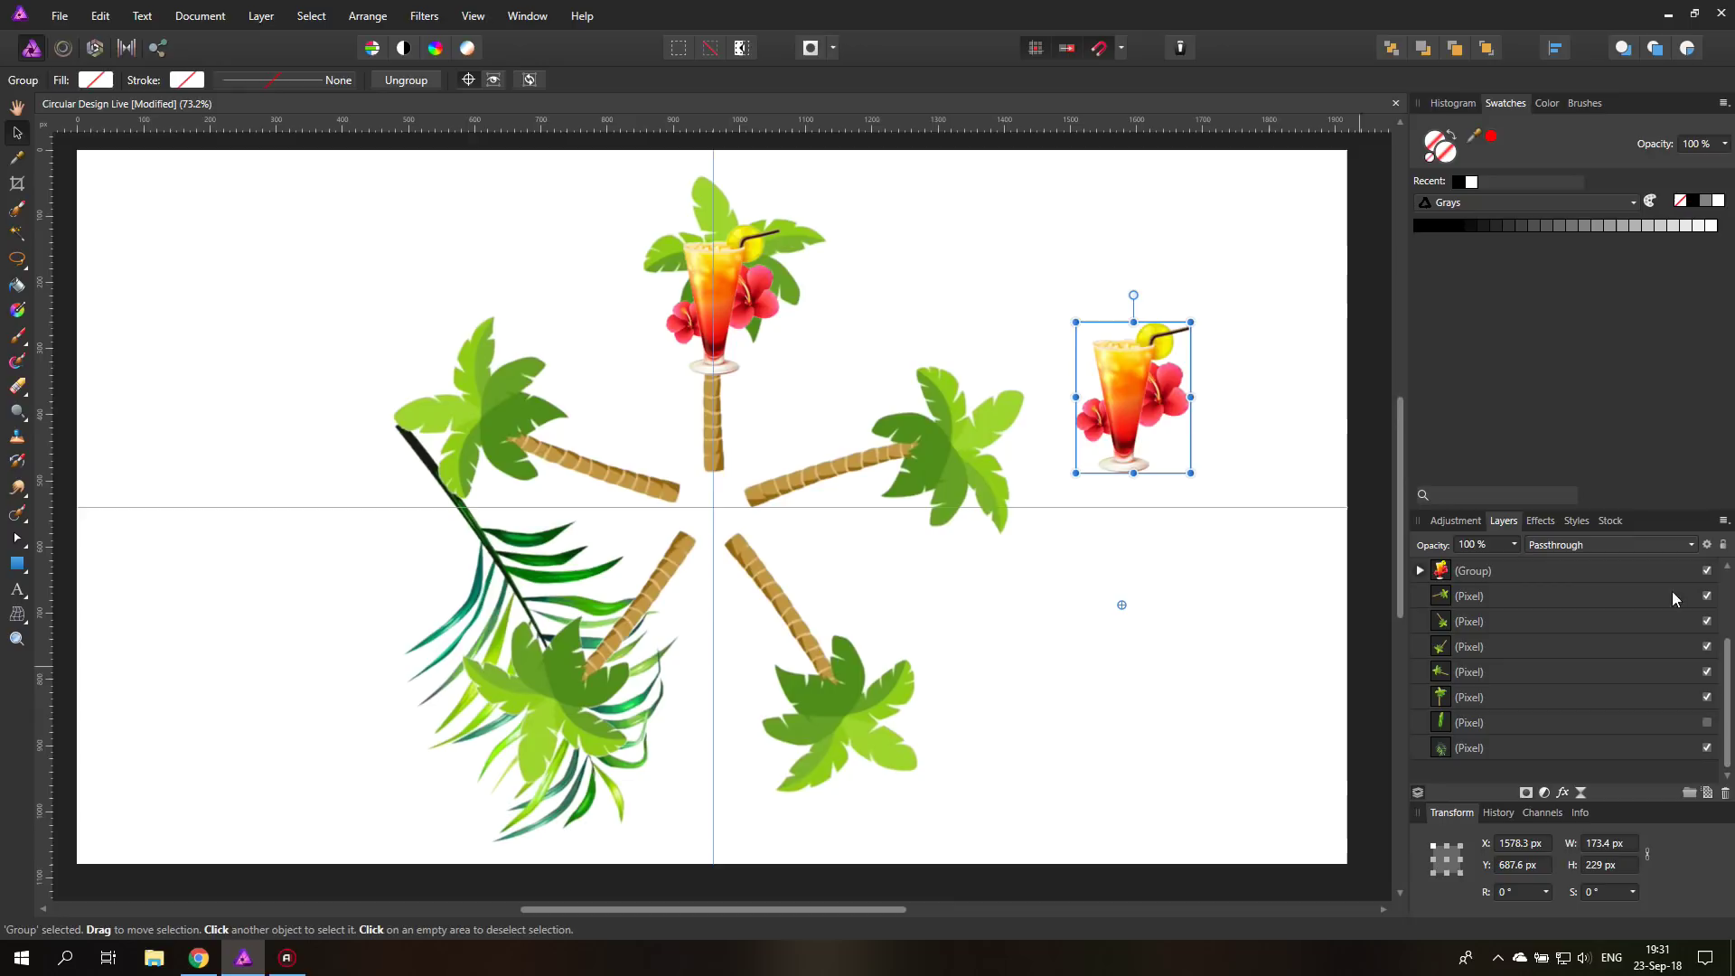
{"action": "left_click", "coordinate": [504, 555]}
{"action": "left_click_drag", "start_coordinate": [503, 555], "coordinate": [994, 414]}
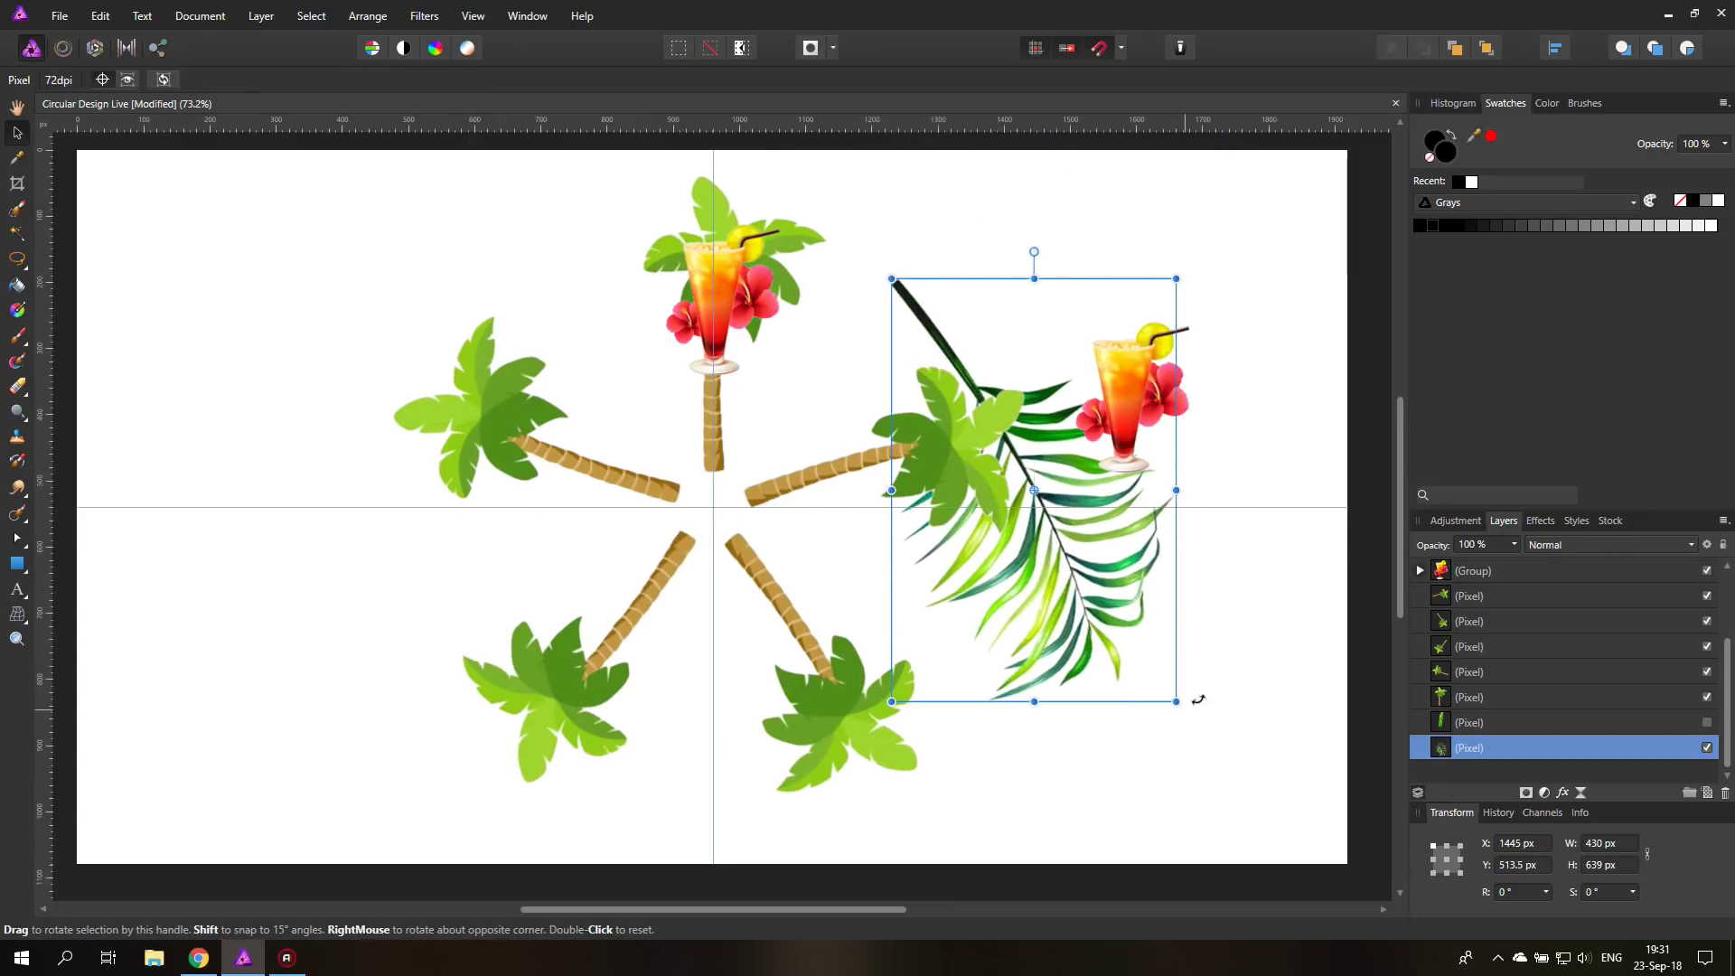
{"action": "left_click_drag", "start_coordinate": [1196, 689], "coordinate": [1012, 522]}
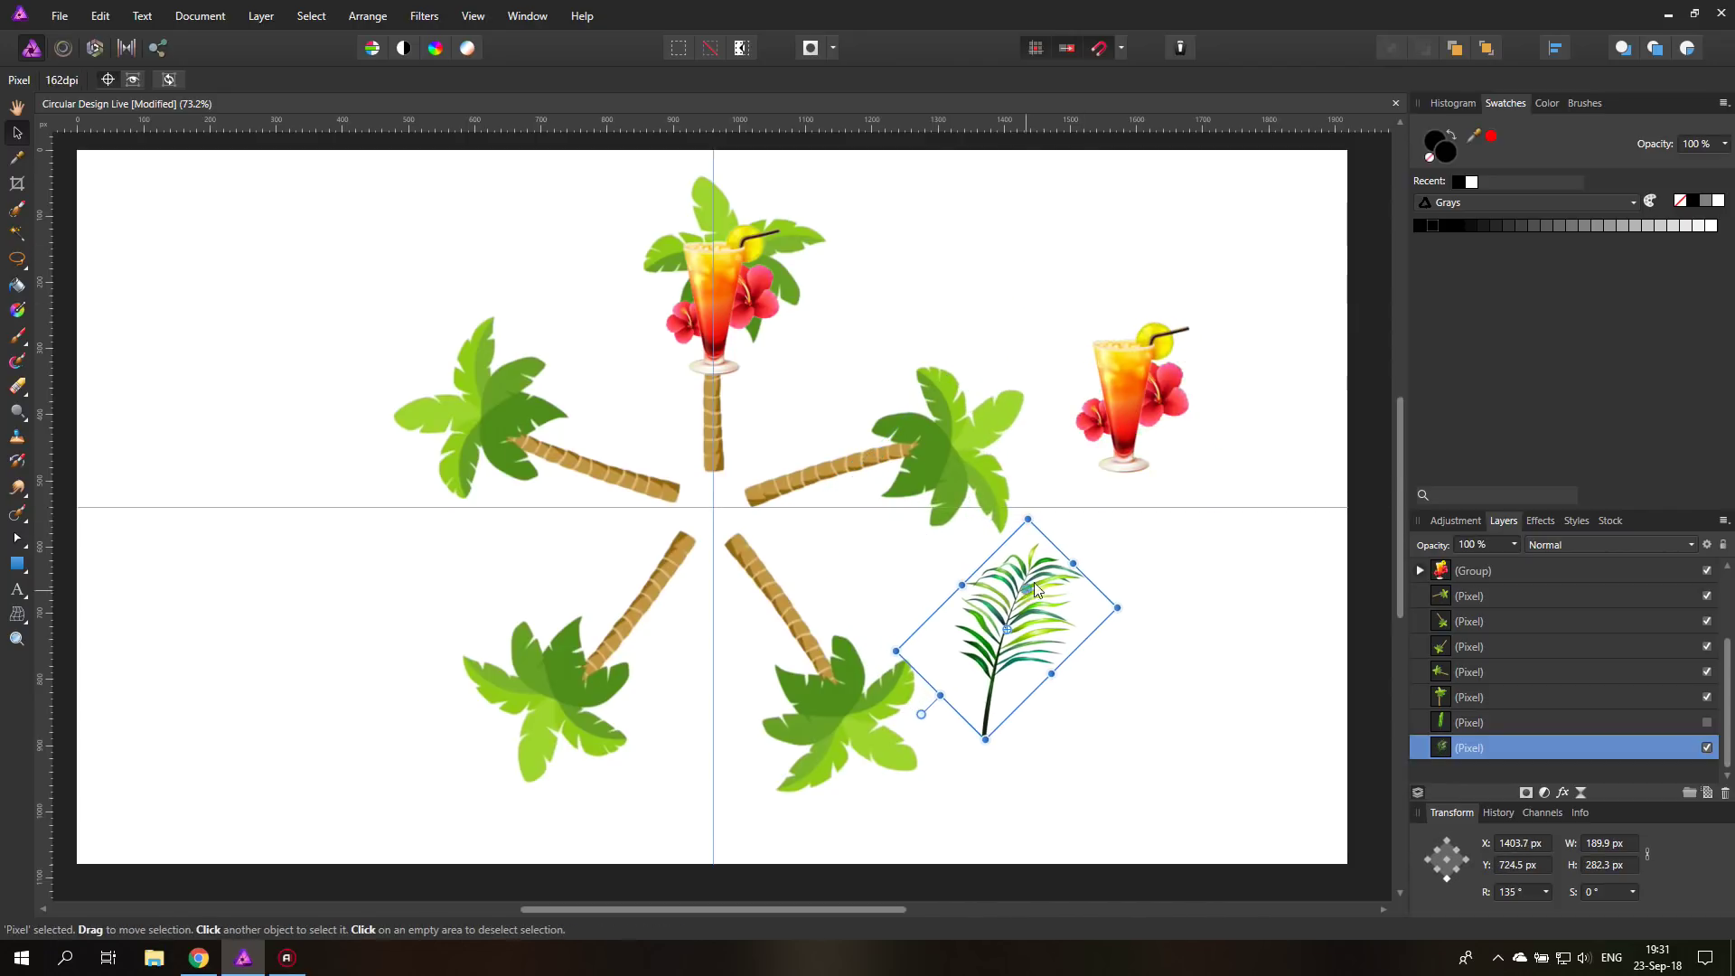
{"action": "left_click_drag", "start_coordinate": [1029, 589], "coordinate": [1168, 299]}
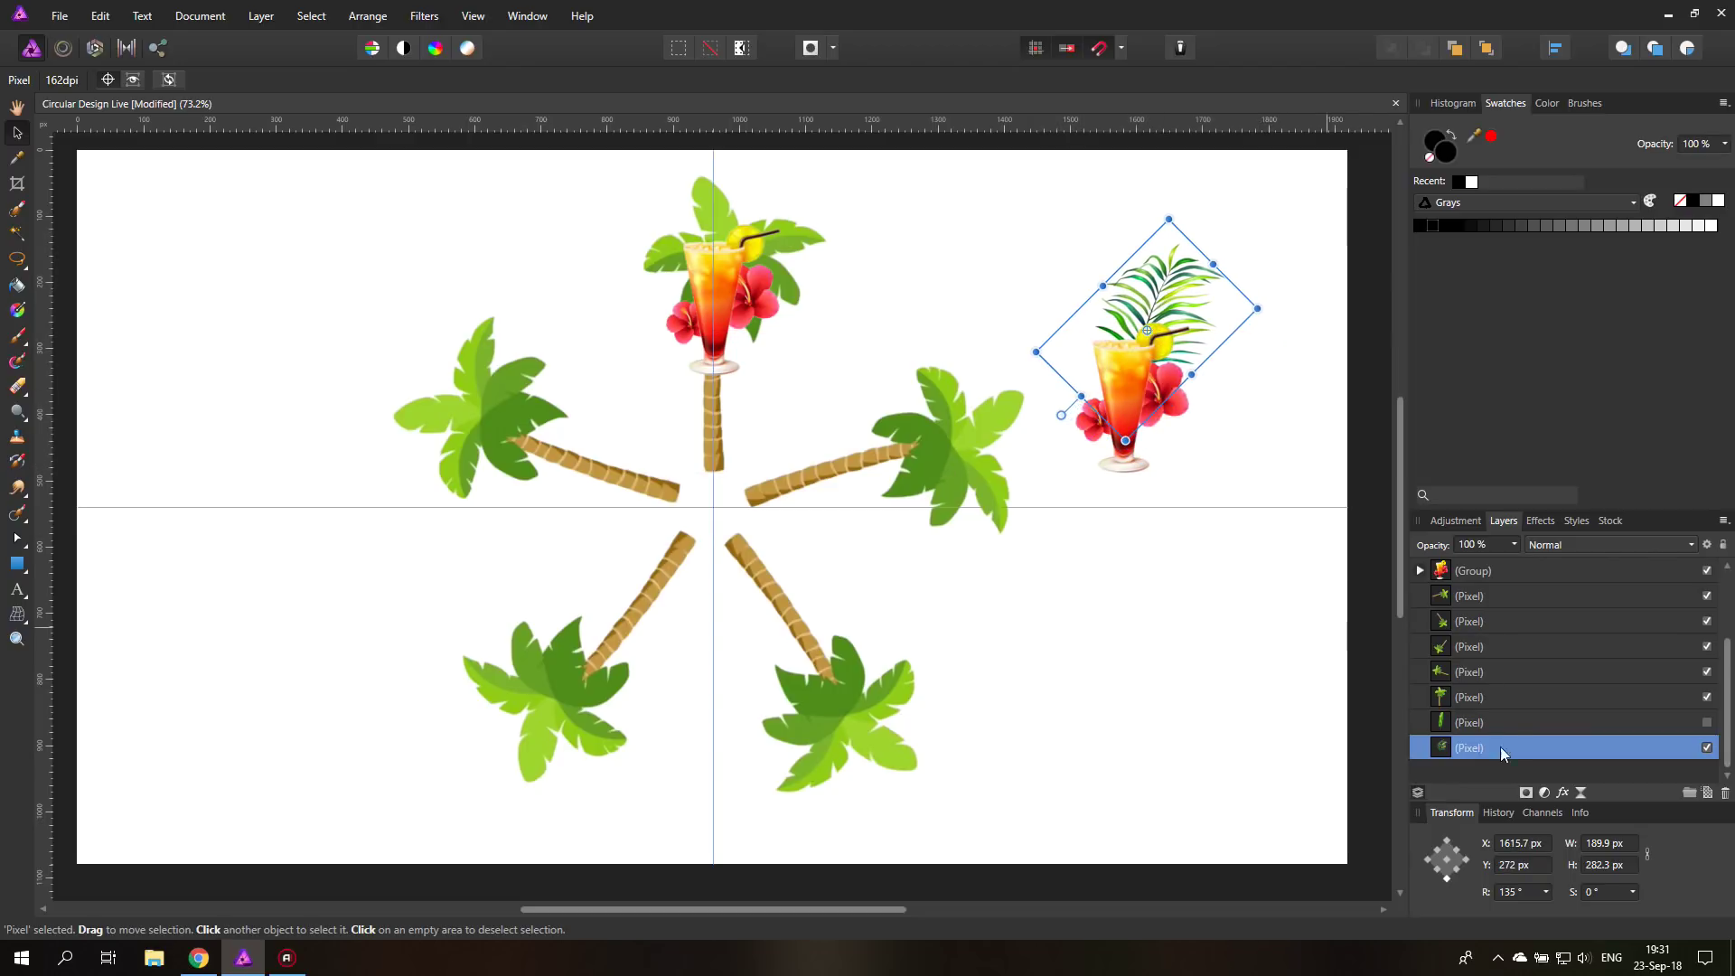
Move the palm leaf into the cocktail group, layered behind the glass
{"action": "scroll", "coordinate": [1500, 746], "scroll_direction": "up", "scroll_amount": 1}
{"action": "left_click_drag", "start_coordinate": [1490, 749], "coordinate": [1475, 656]}
{"action": "left_click", "coordinate": [1445, 678]}
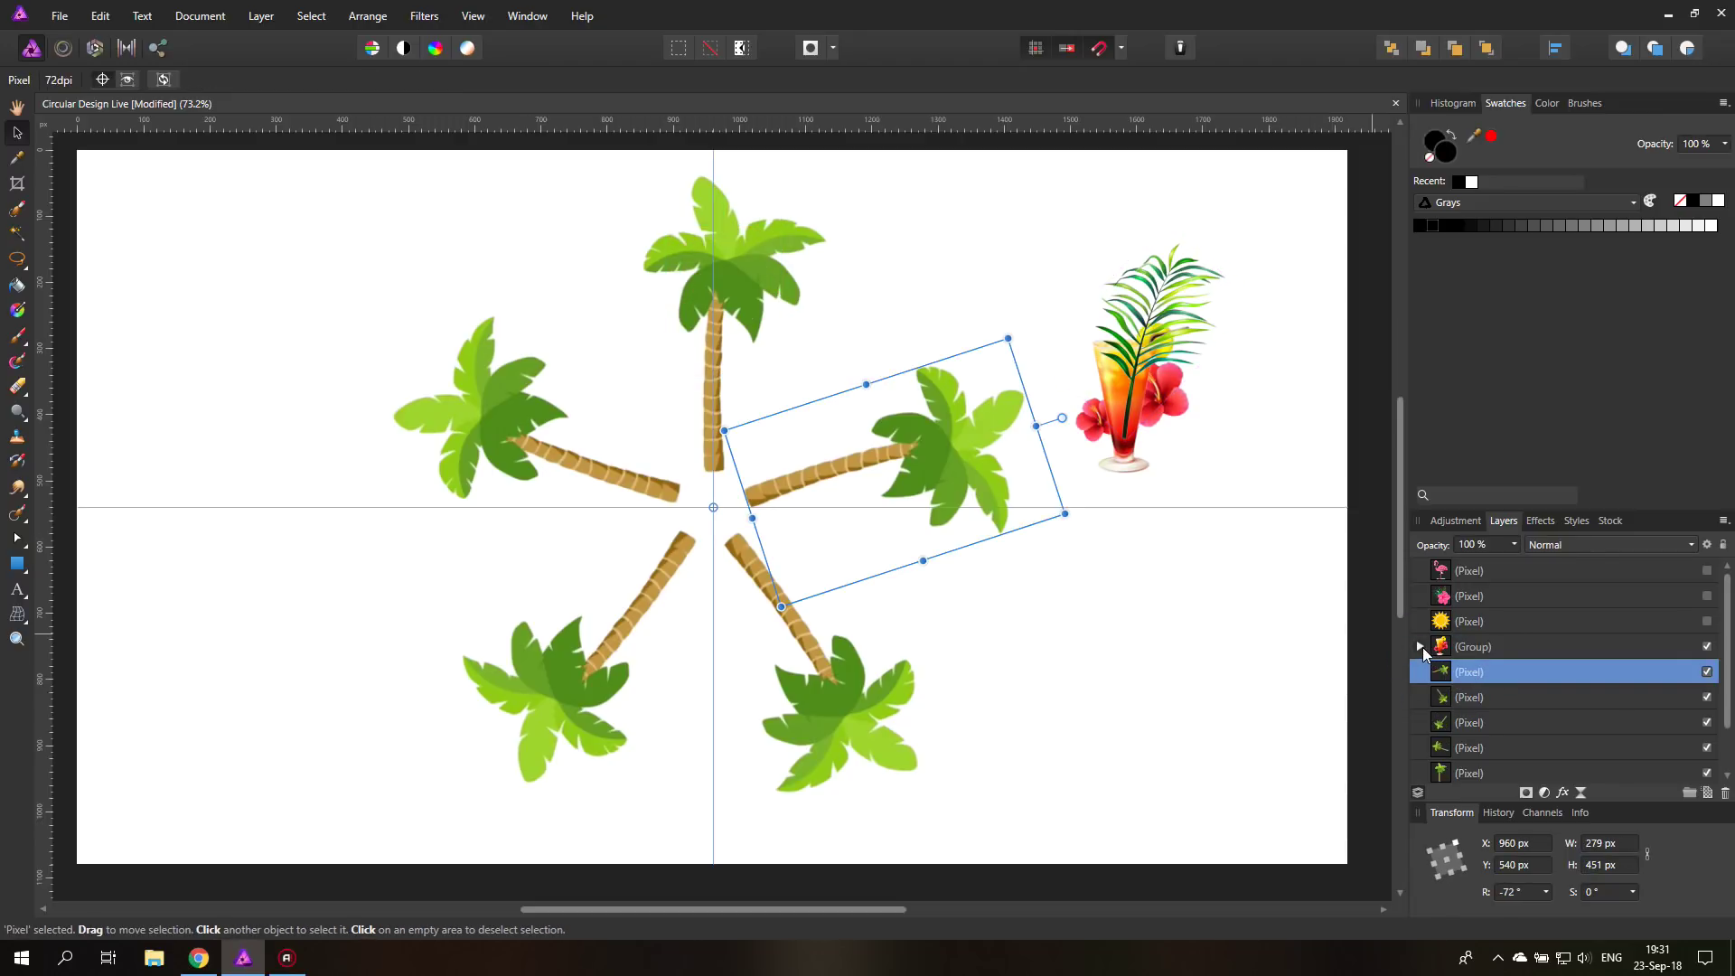
{"action": "left_click", "coordinate": [1419, 646]}
{"action": "left_click", "coordinate": [1463, 678]}
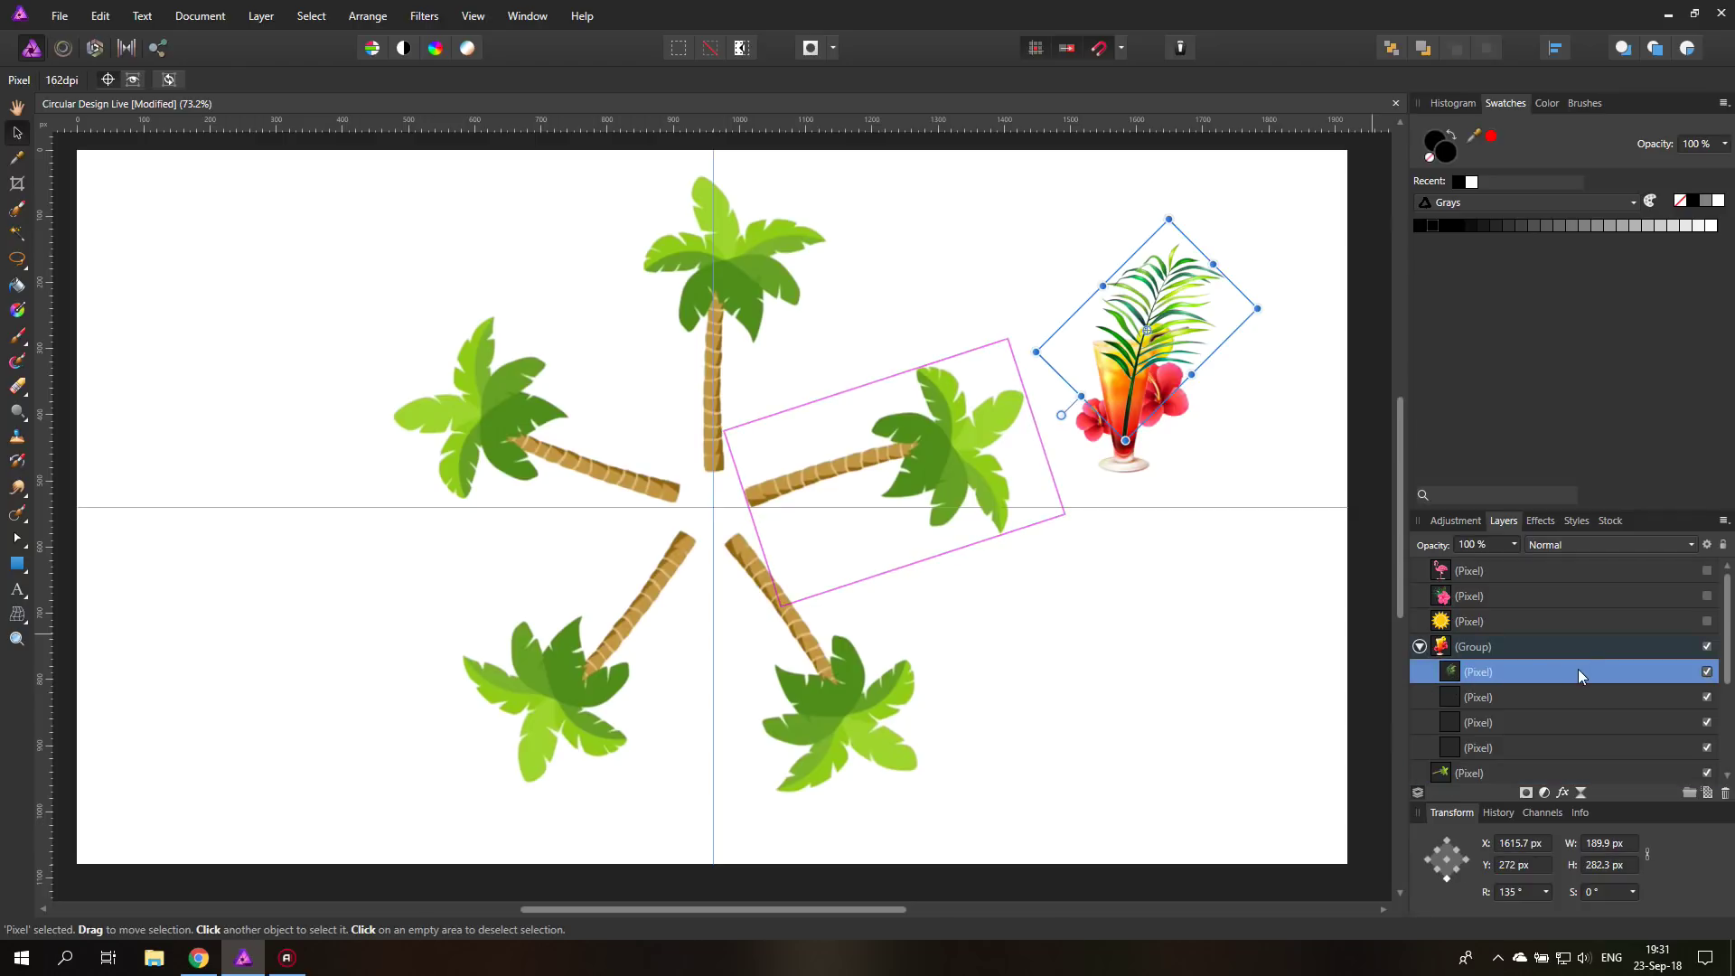
{"action": "left_click_drag", "start_coordinate": [1443, 673], "coordinate": [1452, 763]}
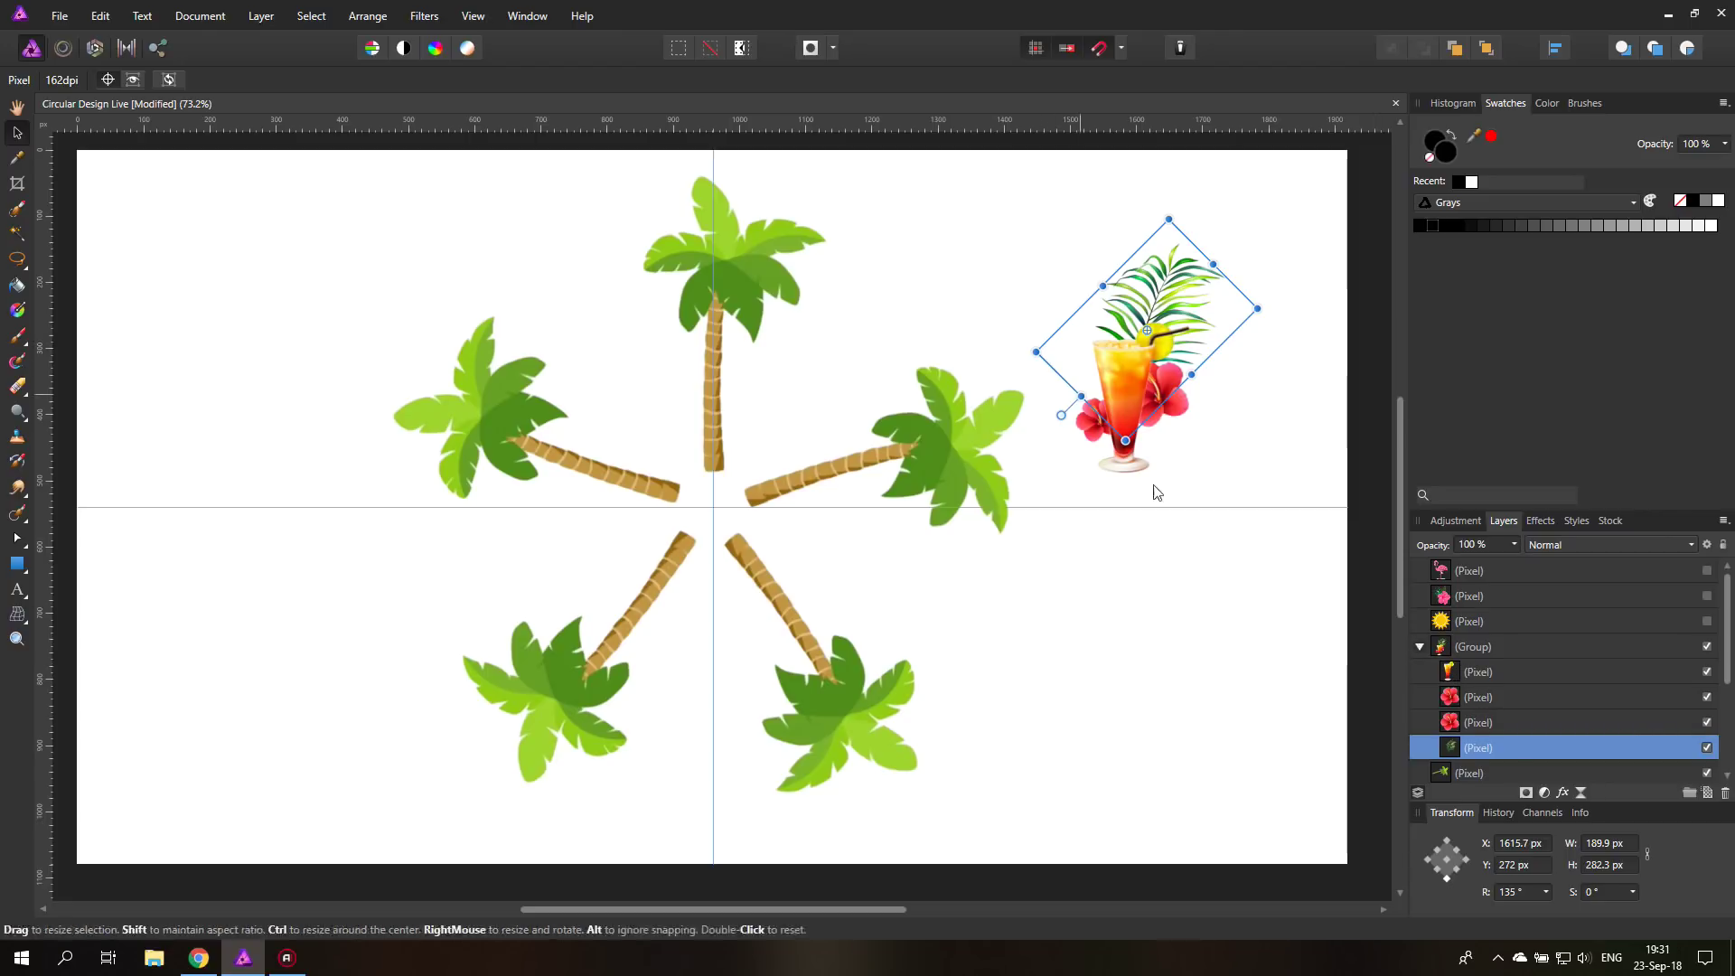
Show the hibiscus image, put it in the cocktail group, and shrink it to 169 × 168.2 px
{"action": "scroll", "coordinate": [1495, 748], "scroll_direction": "down", "scroll_amount": 2}
{"action": "scroll", "coordinate": [1495, 748], "scroll_direction": "up", "scroll_amount": 1}
{"action": "scroll", "coordinate": [1495, 748], "scroll_direction": "up", "scroll_amount": 1}
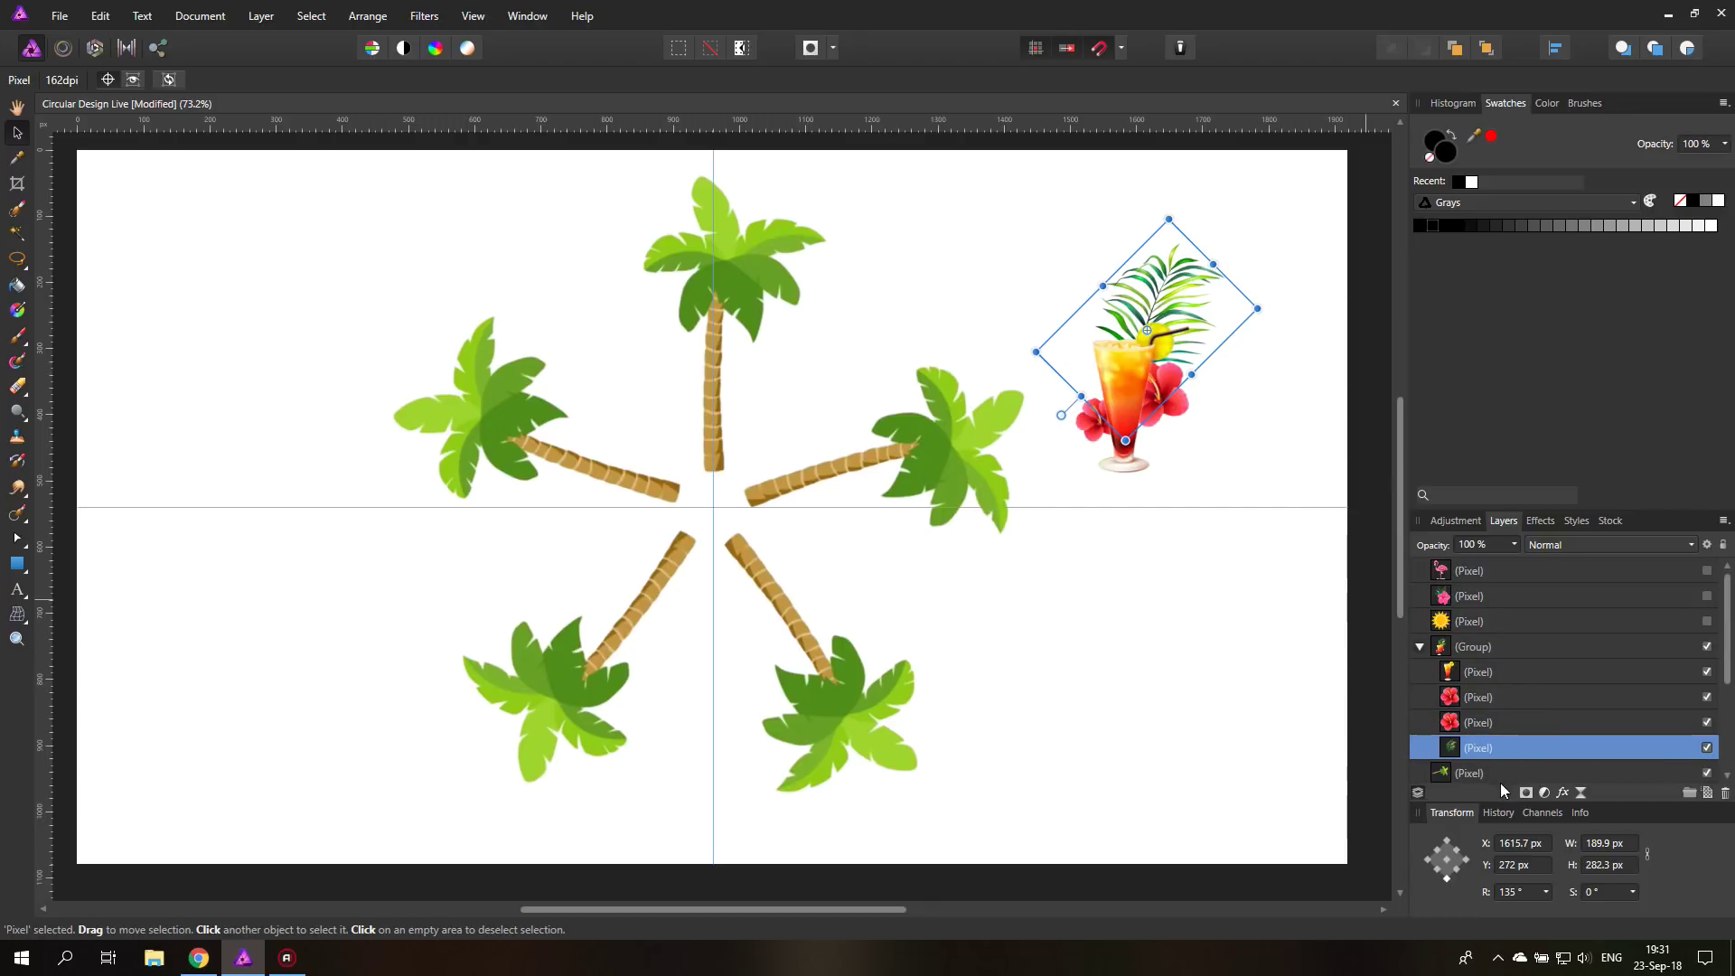
{"action": "left_click", "coordinate": [1446, 600]}
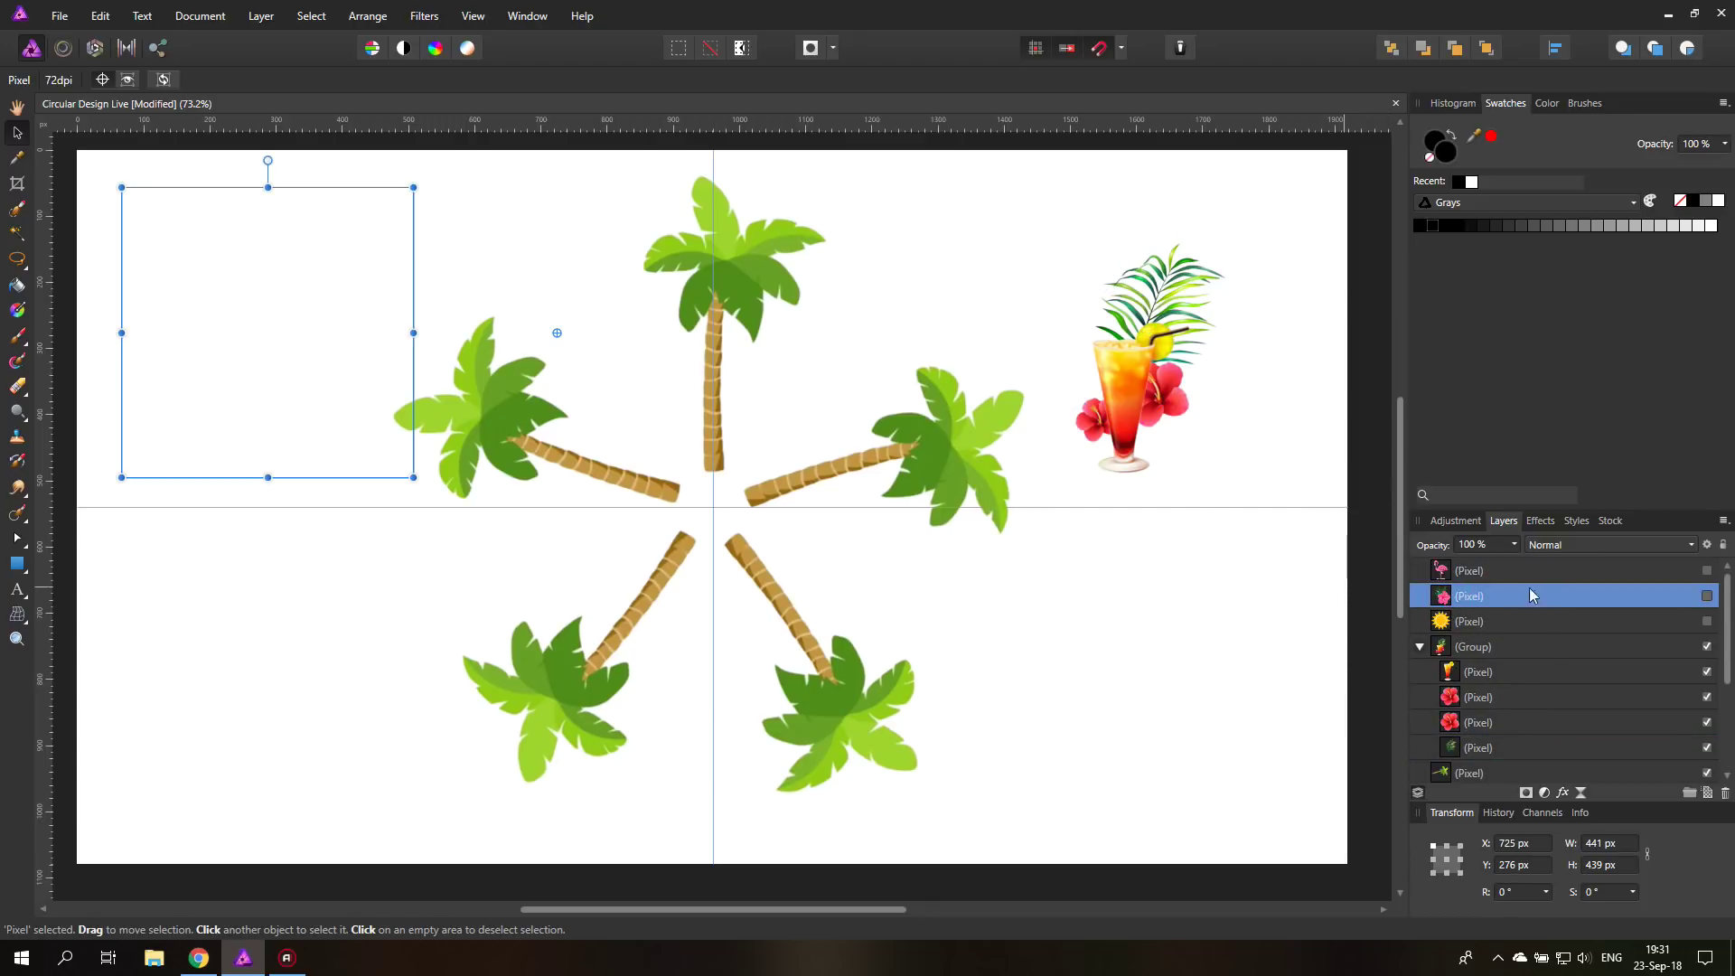
{"action": "left_click", "coordinate": [1706, 598]}
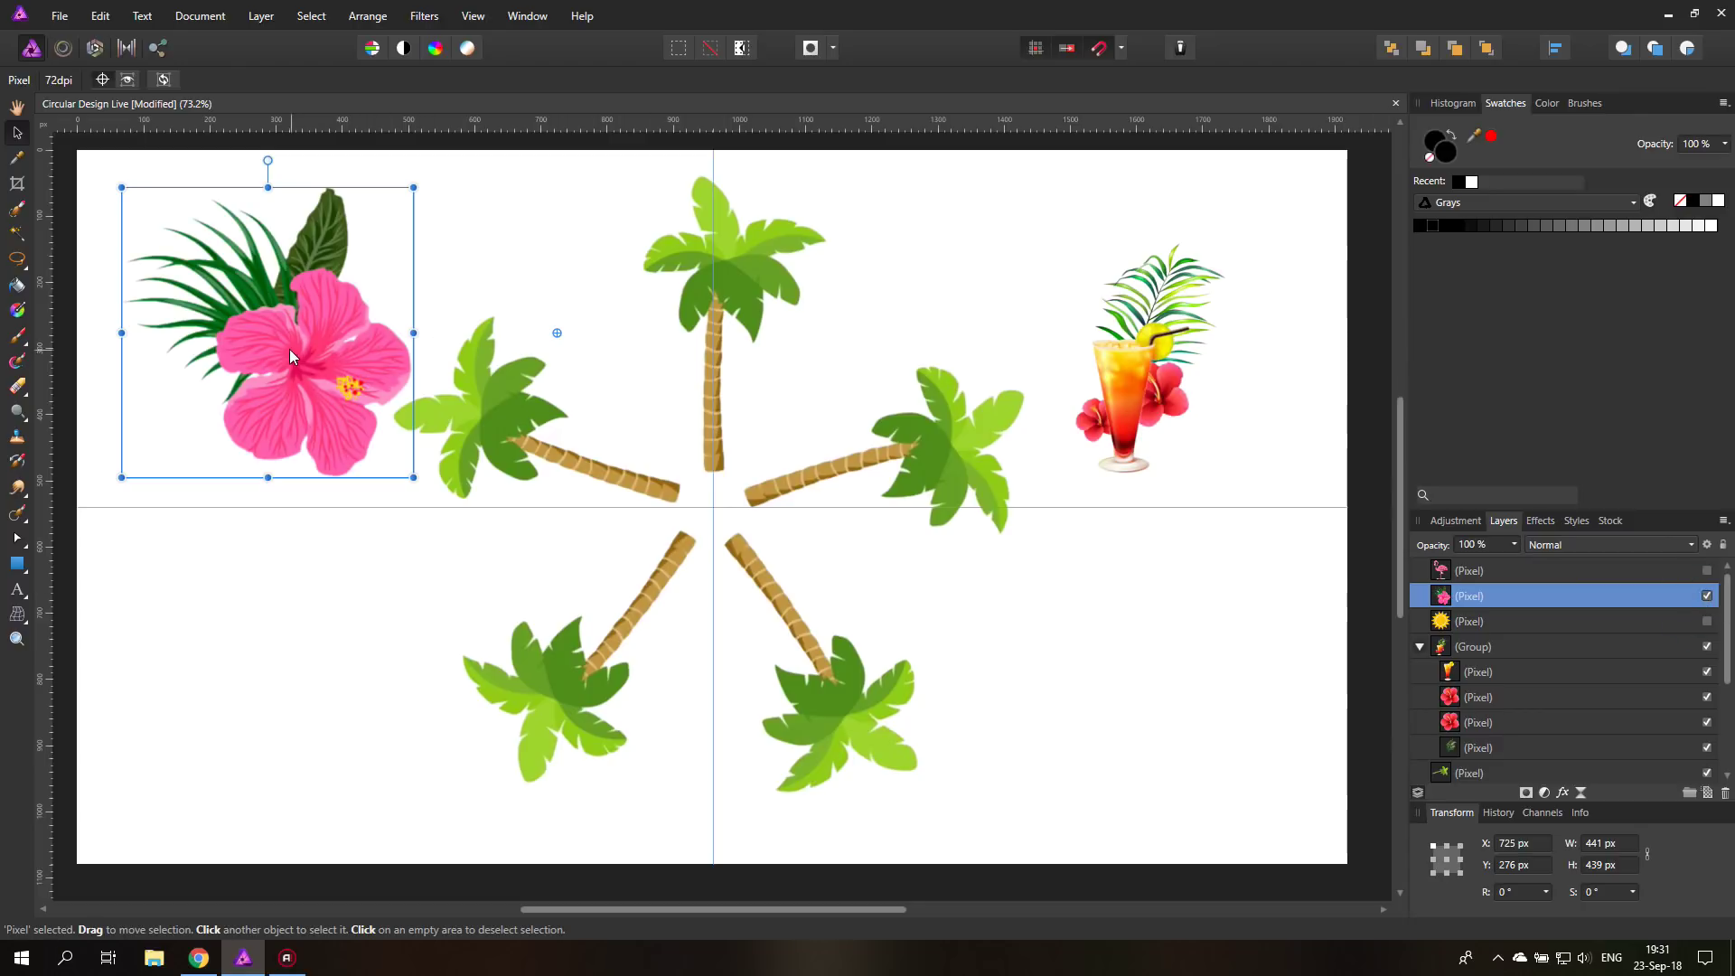
{"action": "left_click_drag", "start_coordinate": [1440, 601], "coordinate": [1444, 670]}
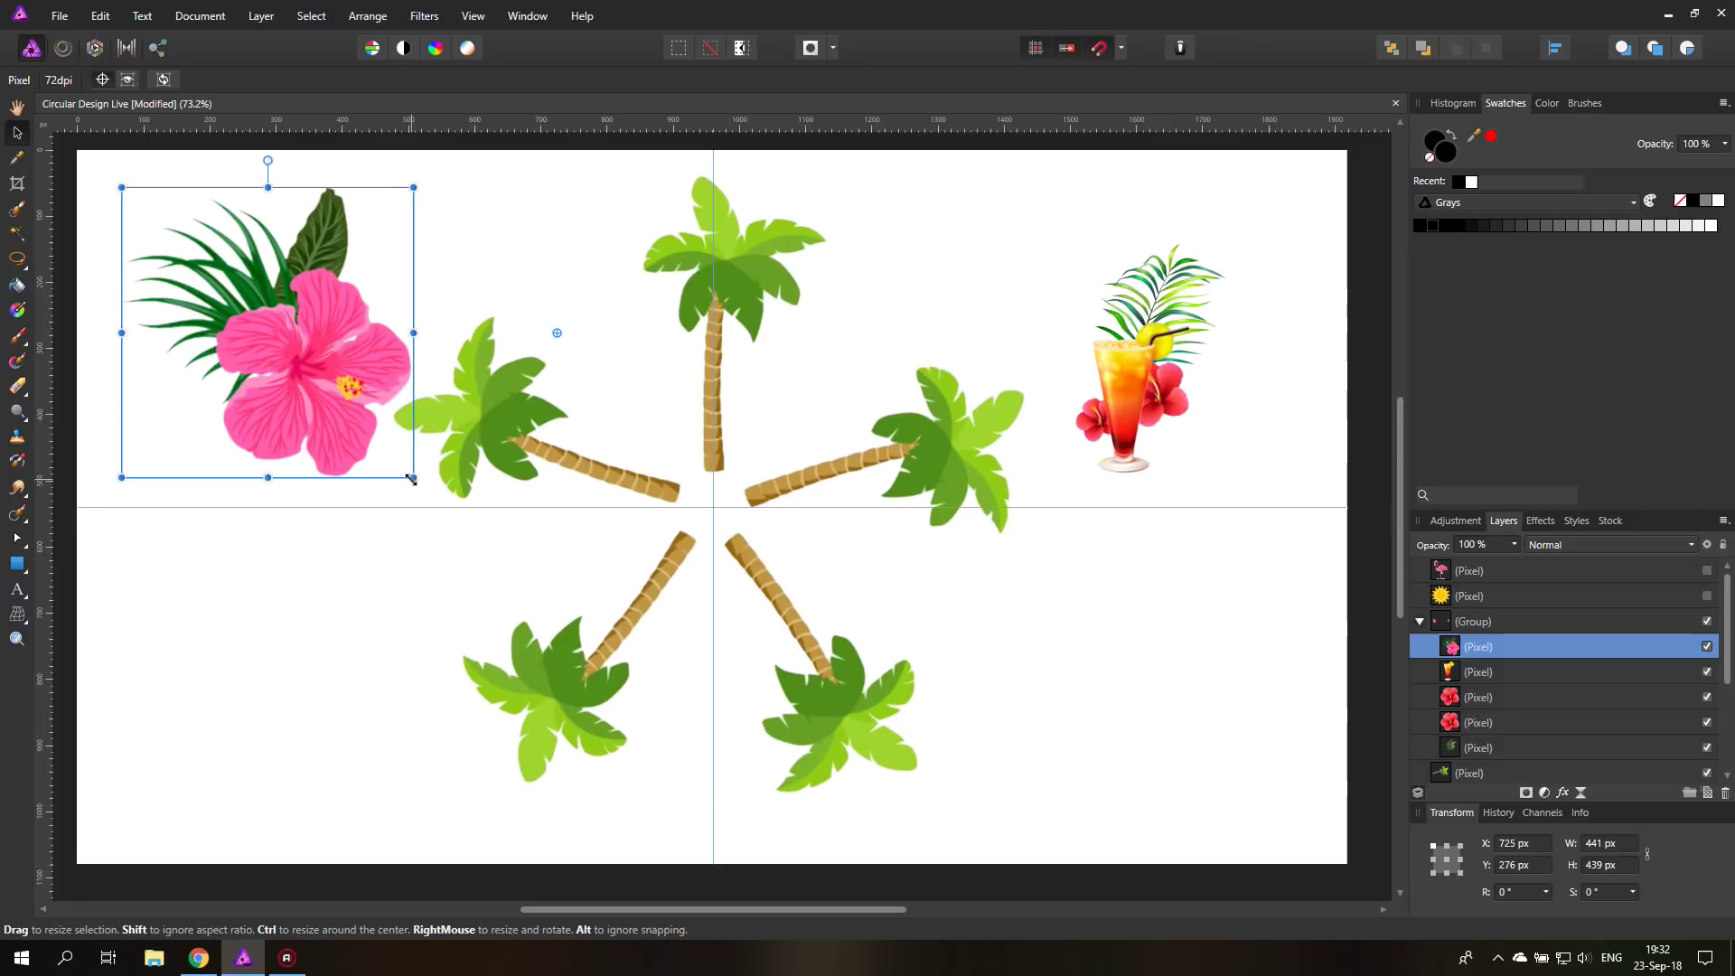
{"action": "left_click_drag", "start_coordinate": [413, 477], "coordinate": [1065, 249]}
{"action": "scroll", "coordinate": [1505, 720], "scroll_direction": "down", "scroll_amount": 3}
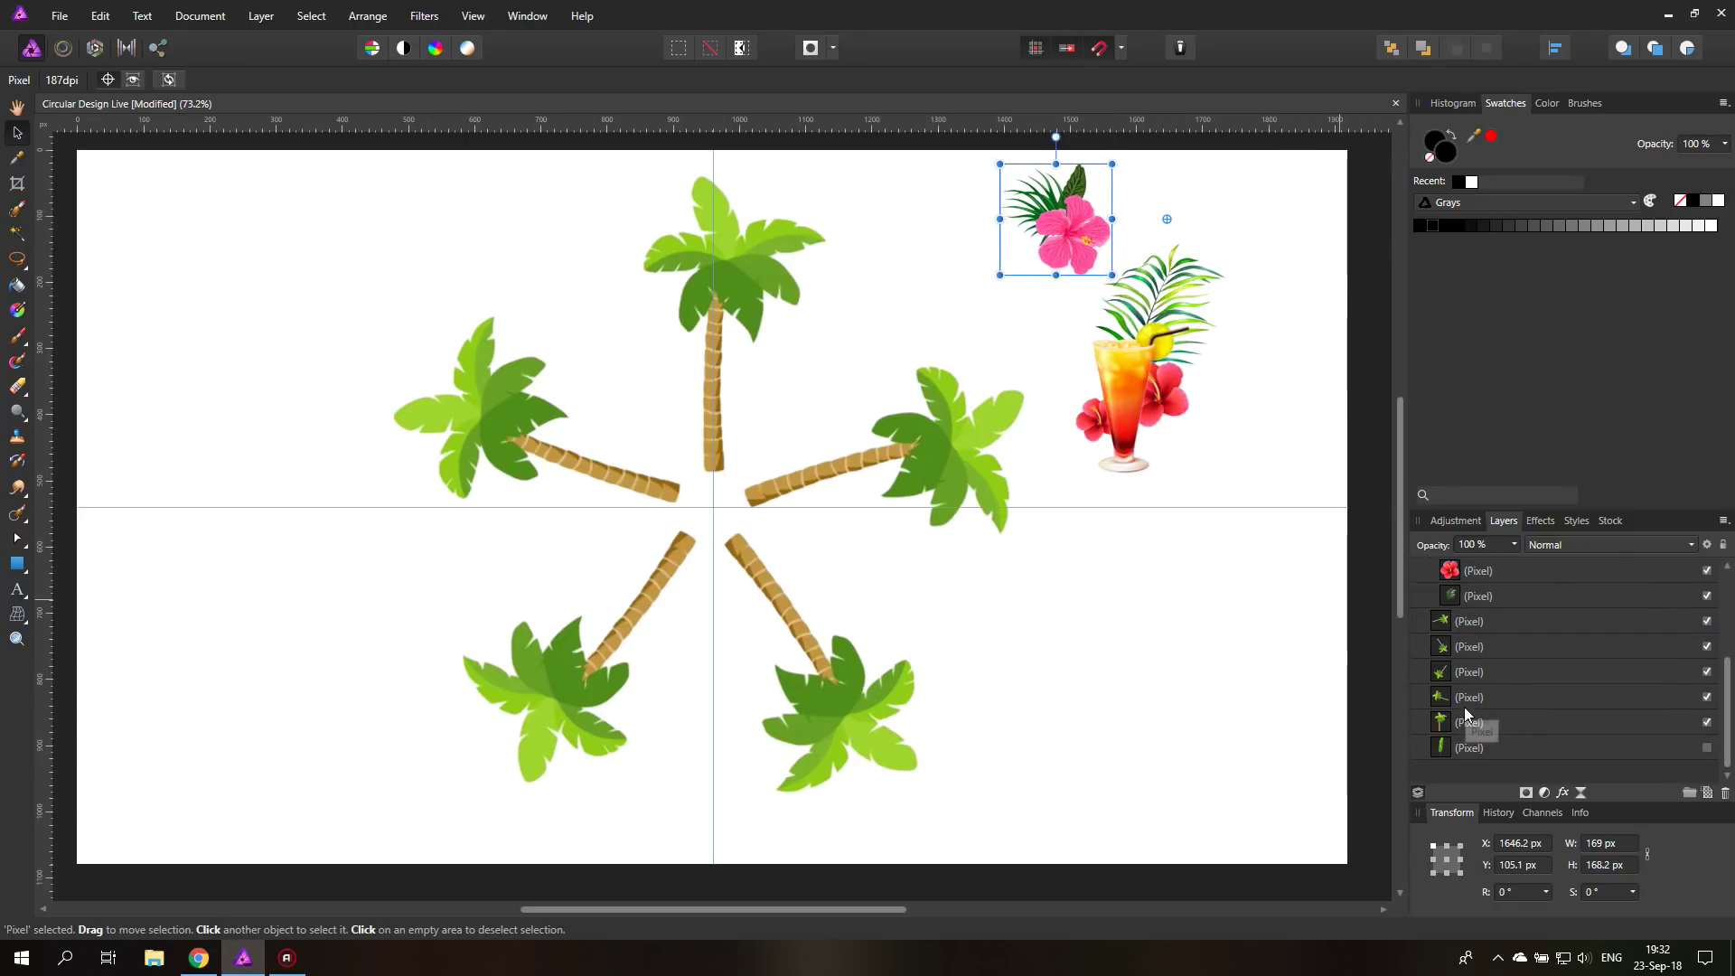
Show the banana leaf, add it to the cocktail group, and move the cluster lower
{"action": "left_click", "coordinate": [1444, 754]}
{"action": "left_click", "coordinate": [1705, 747]}
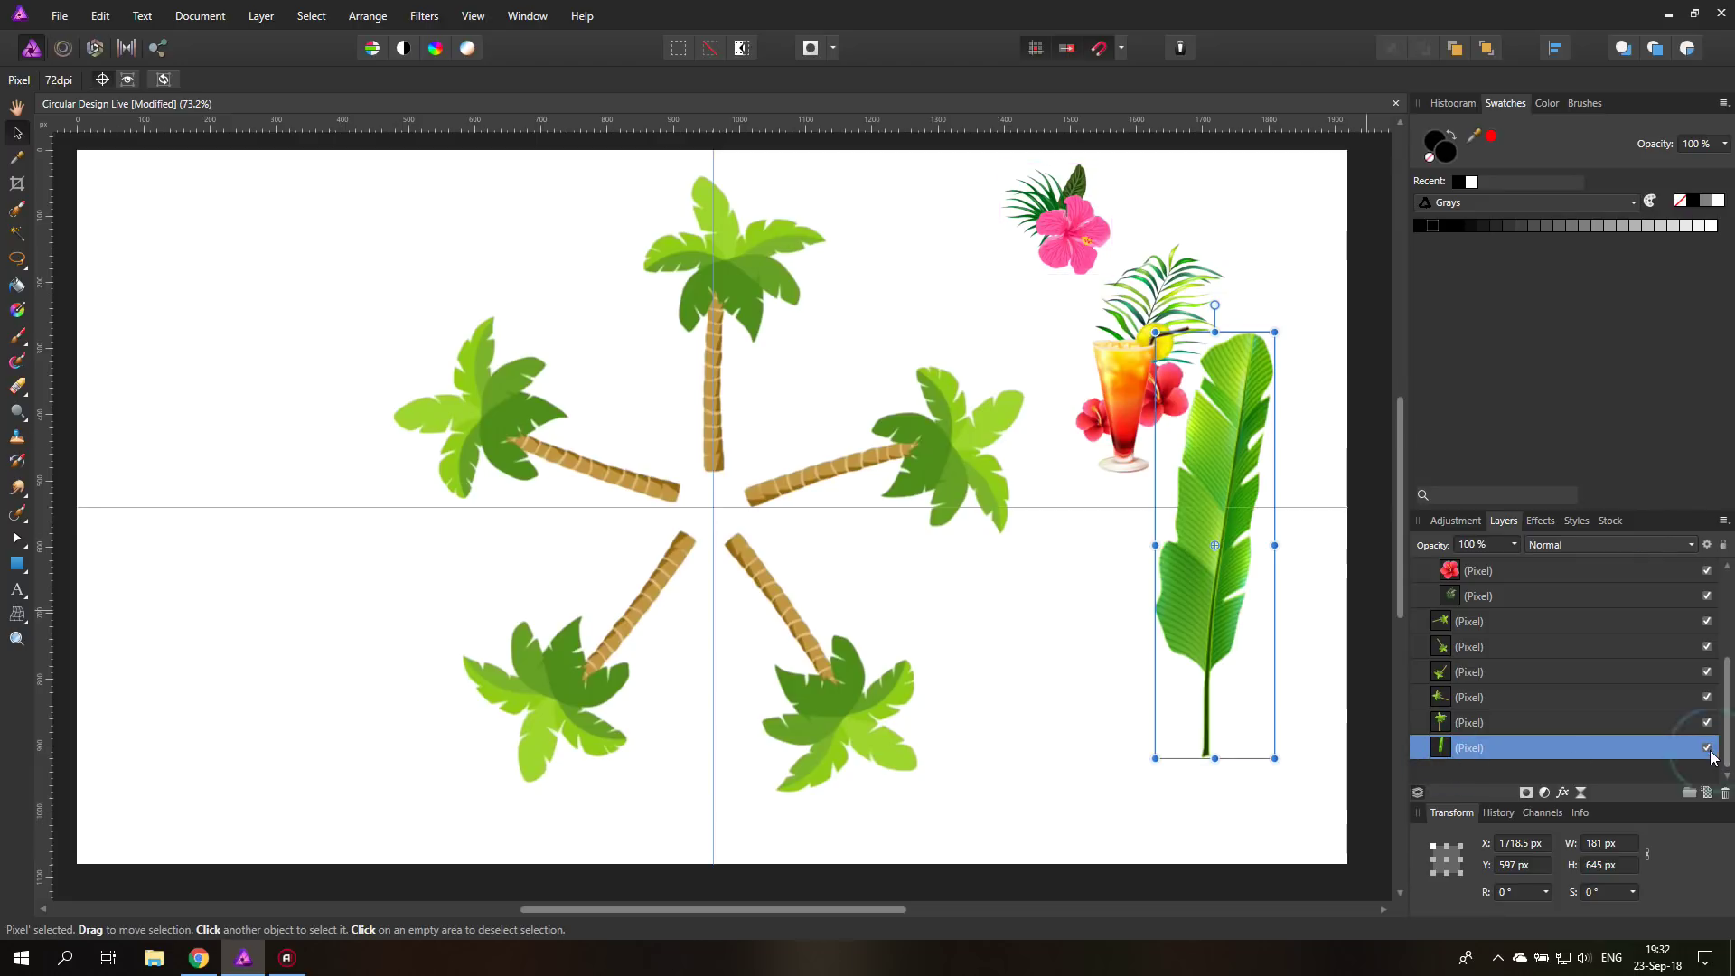
{"action": "left_click_drag", "start_coordinate": [1440, 750], "coordinate": [1451, 644]}
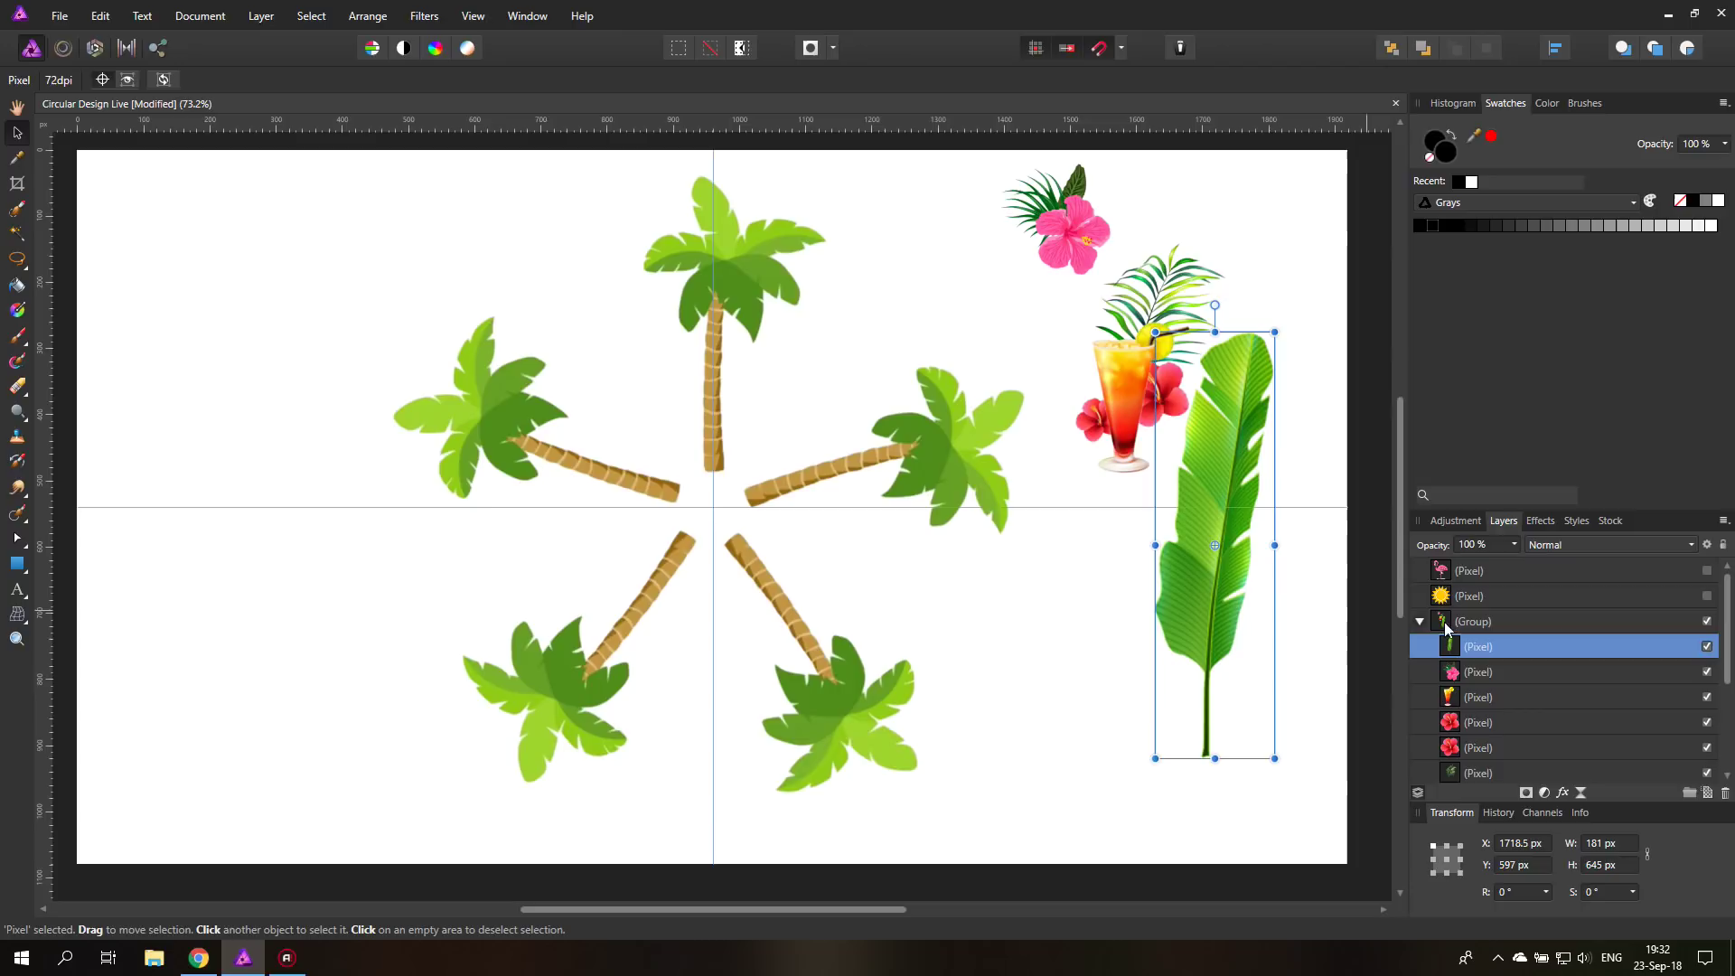
{"action": "left_click", "coordinate": [1472, 621]}
{"action": "left_click_drag", "start_coordinate": [1204, 441], "coordinate": [1222, 321]}
Shrink and angle two banana leaves to 89.4 × 318.7 px, fanning up above the drink
{"action": "left_click", "coordinate": [1454, 649]}
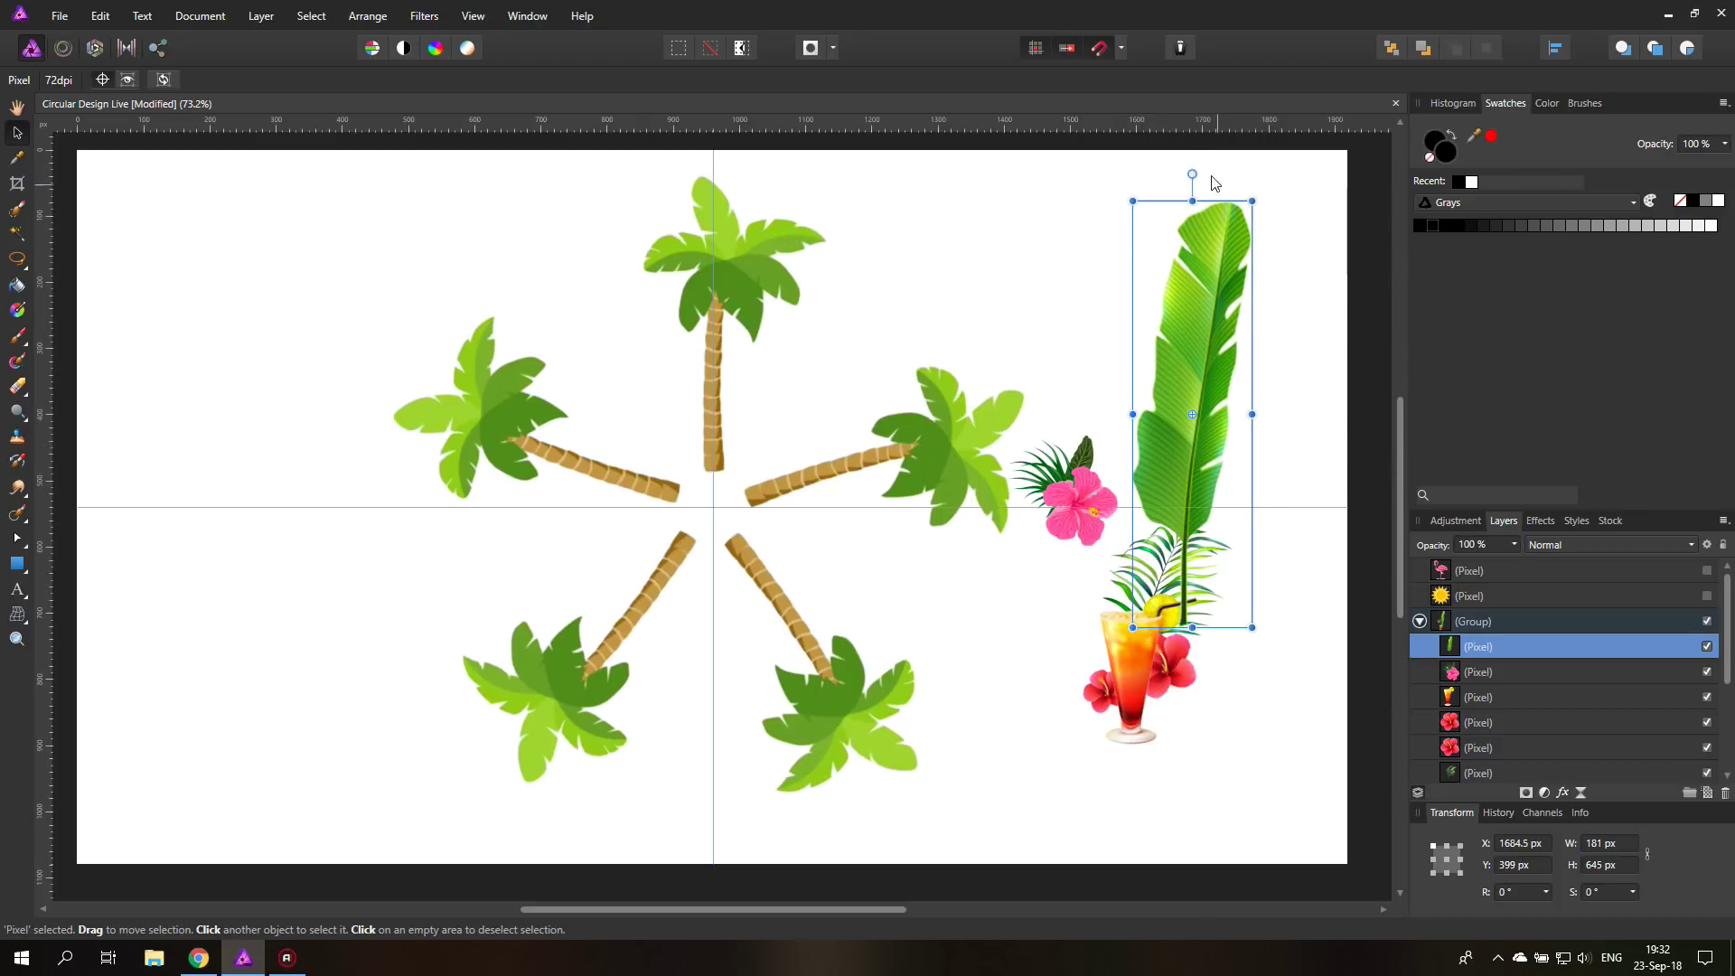
{"action": "left_click_drag", "start_coordinate": [1190, 175], "coordinate": [1142, 374]}
{"action": "left_click_drag", "start_coordinate": [1131, 463], "coordinate": [1231, 409]}
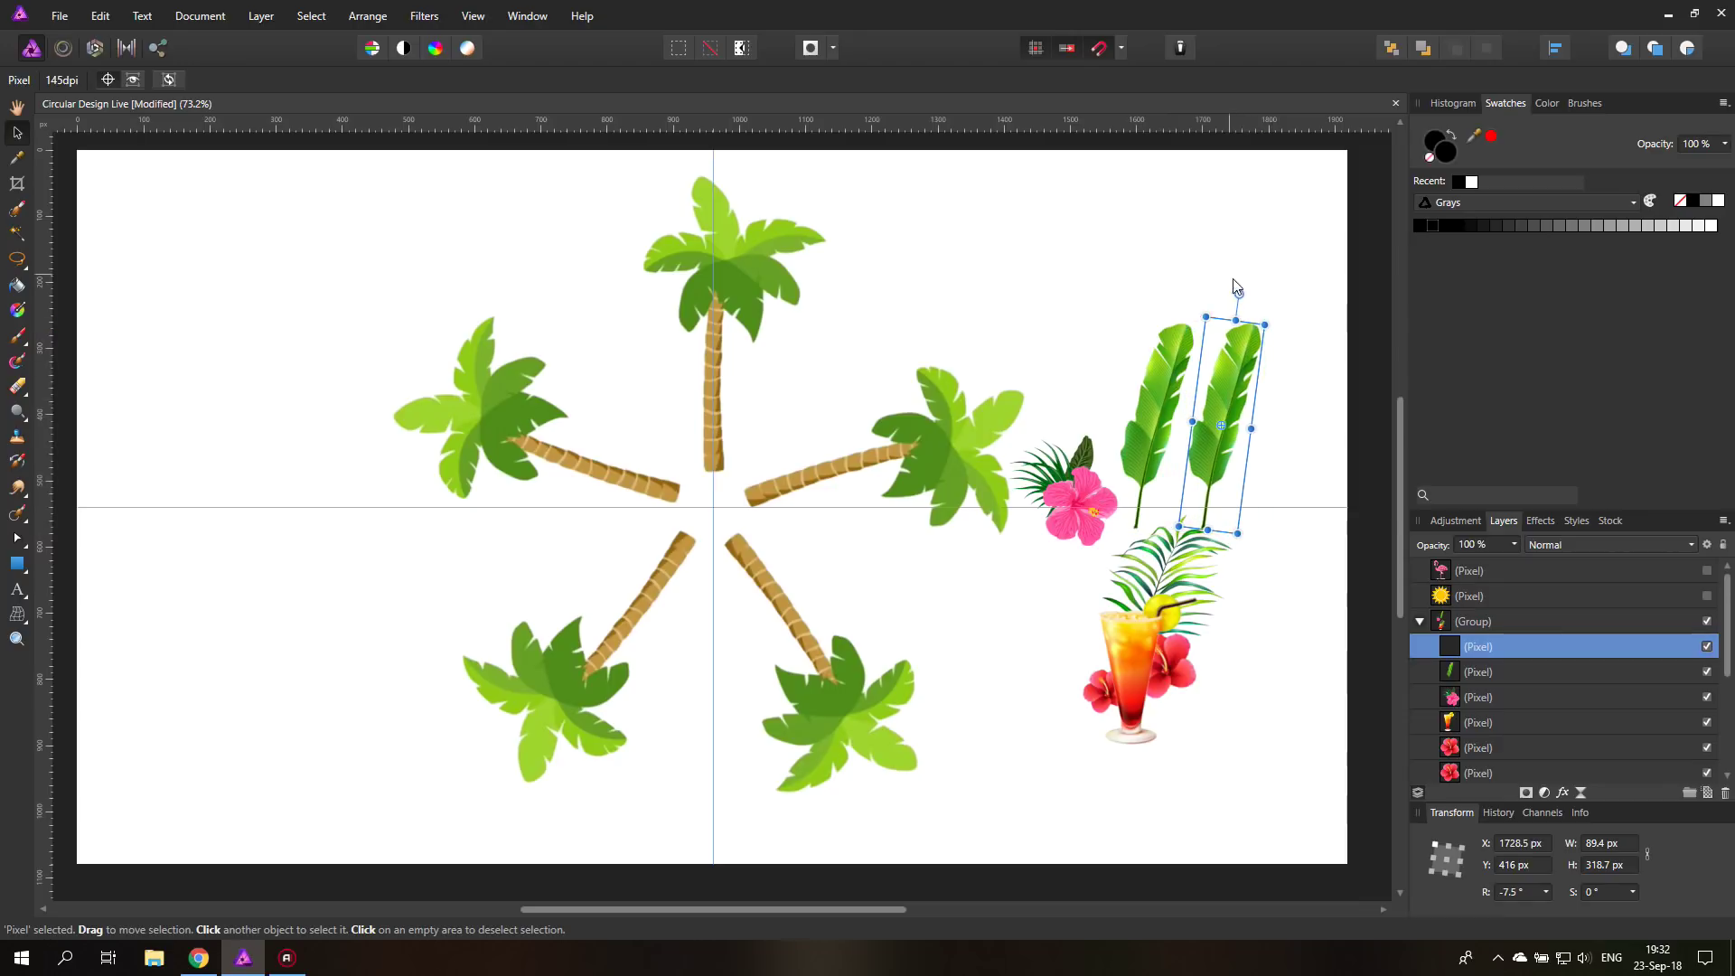
{"action": "left_click_drag", "start_coordinate": [1235, 294], "coordinate": [1298, 307]}
{"action": "left_click_drag", "start_coordinate": [1264, 388], "coordinate": [1264, 409]}
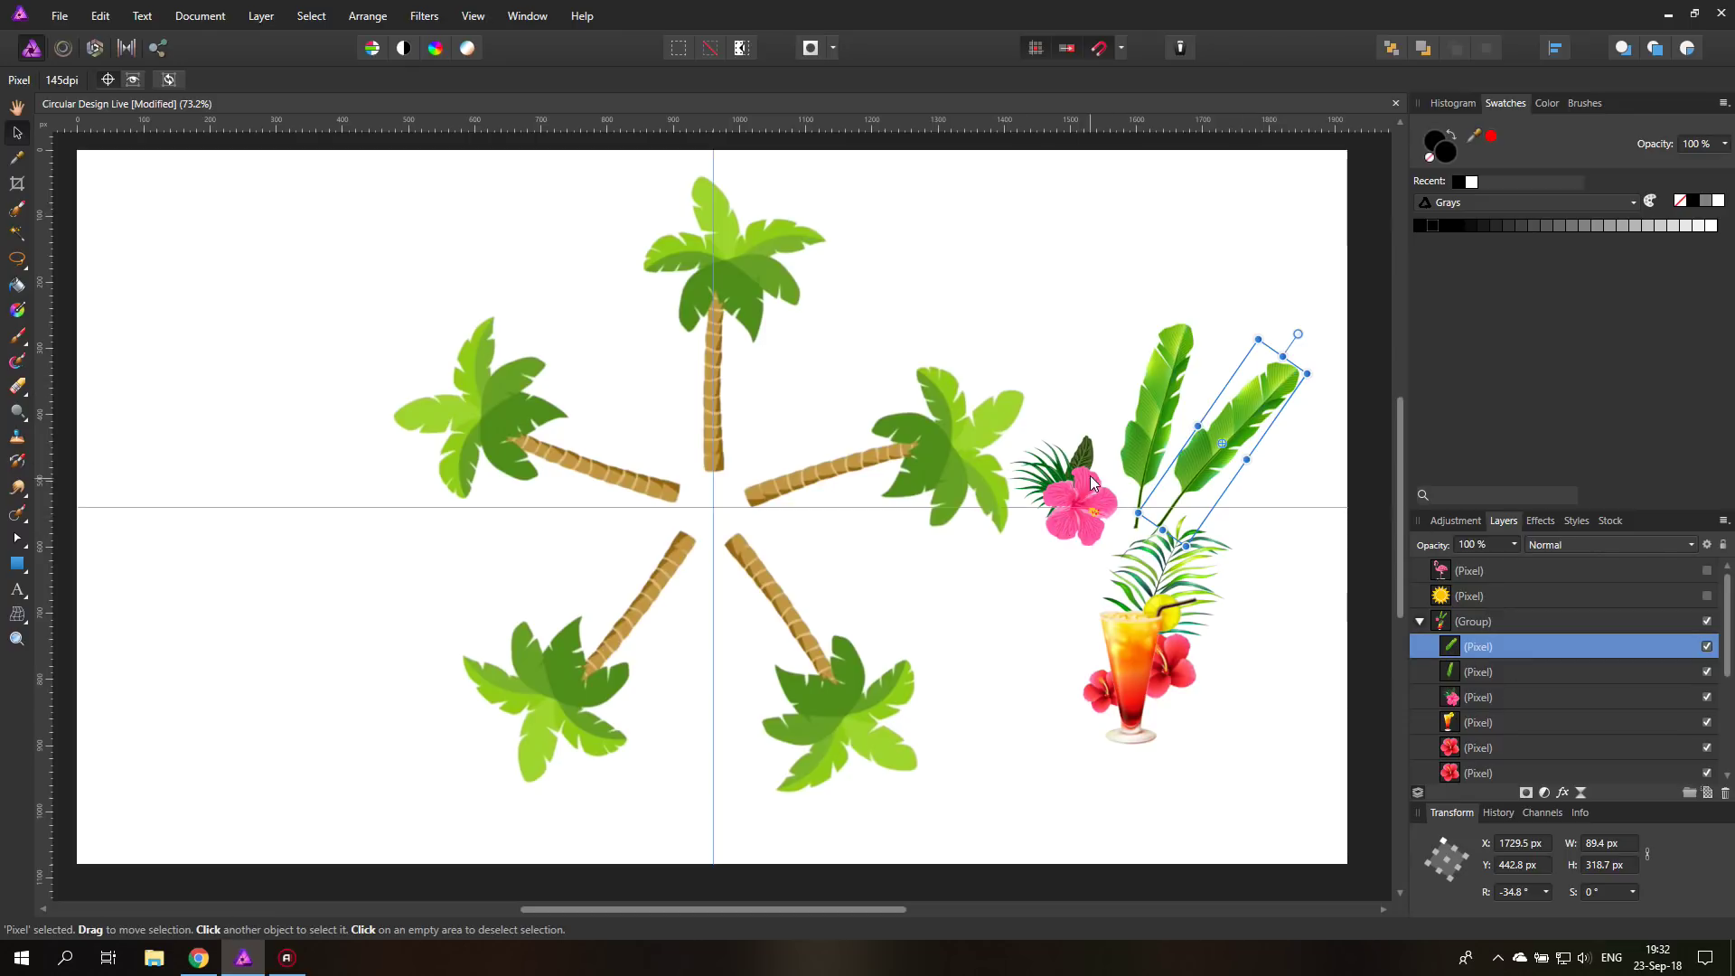
{"action": "left_click", "coordinate": [1160, 394]}
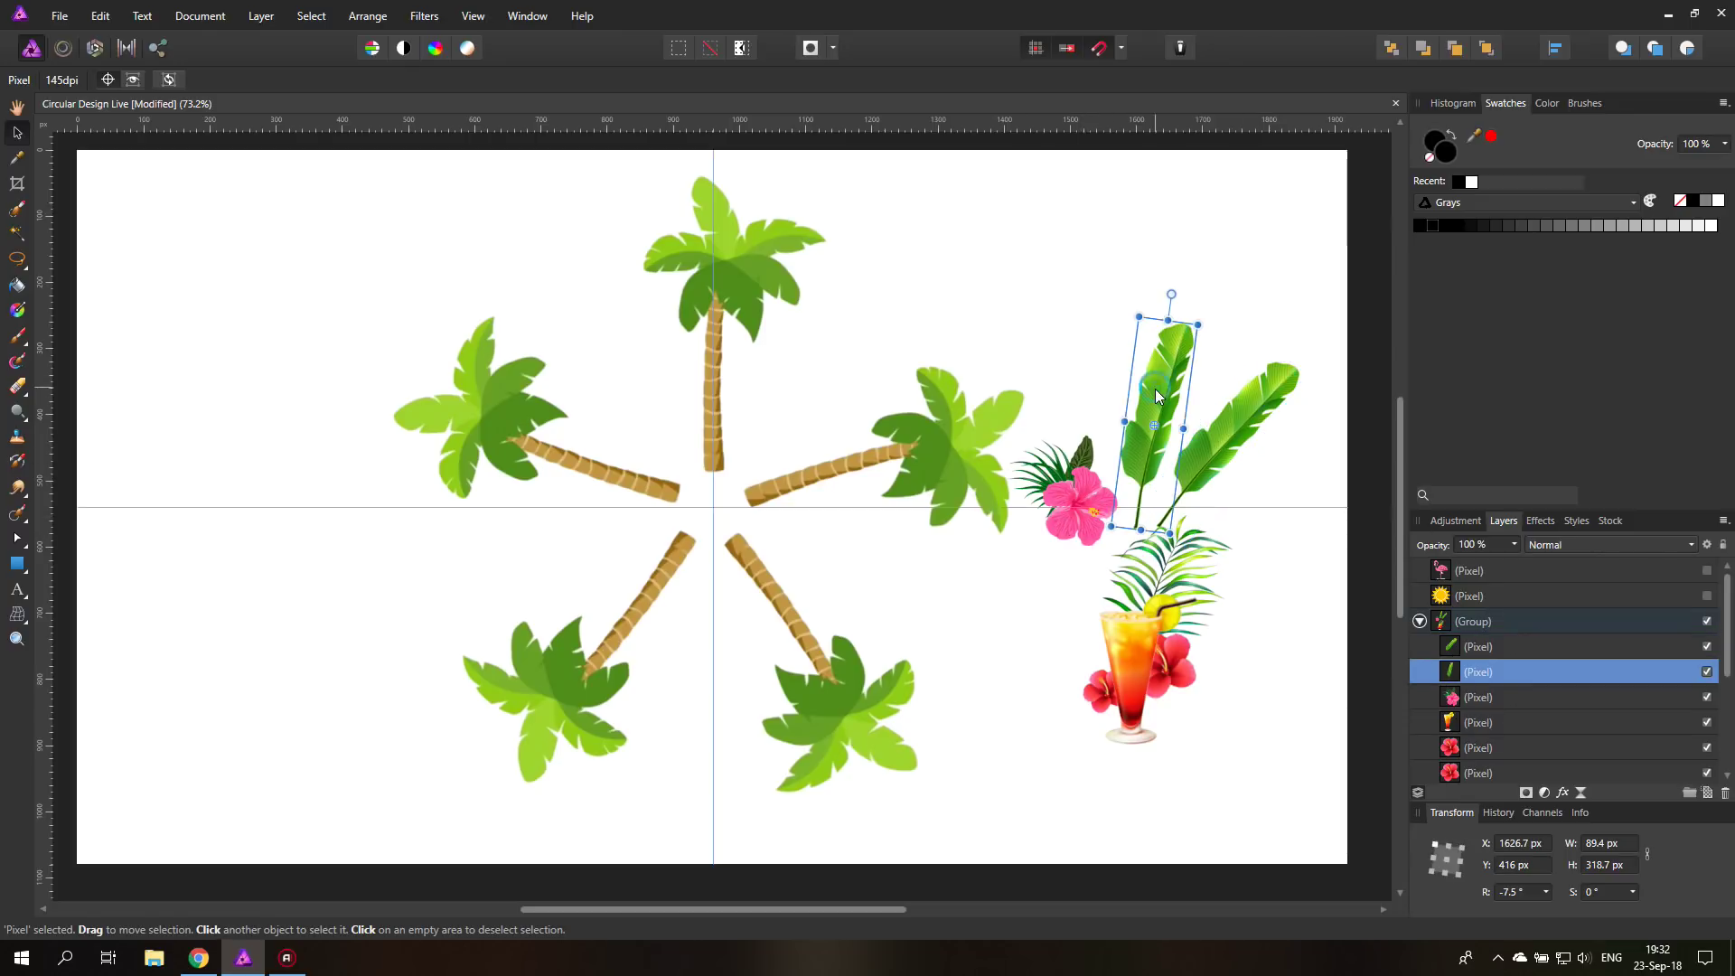
{"action": "mouse_move", "coordinate": [1150, 294]}
{"action": "left_mouse_down"}
{"action": "mouse_move", "coordinate": [1191, 298]}
{"action": "mouse_move", "coordinate": [1168, 301]}
{"action": "left_mouse_up"}
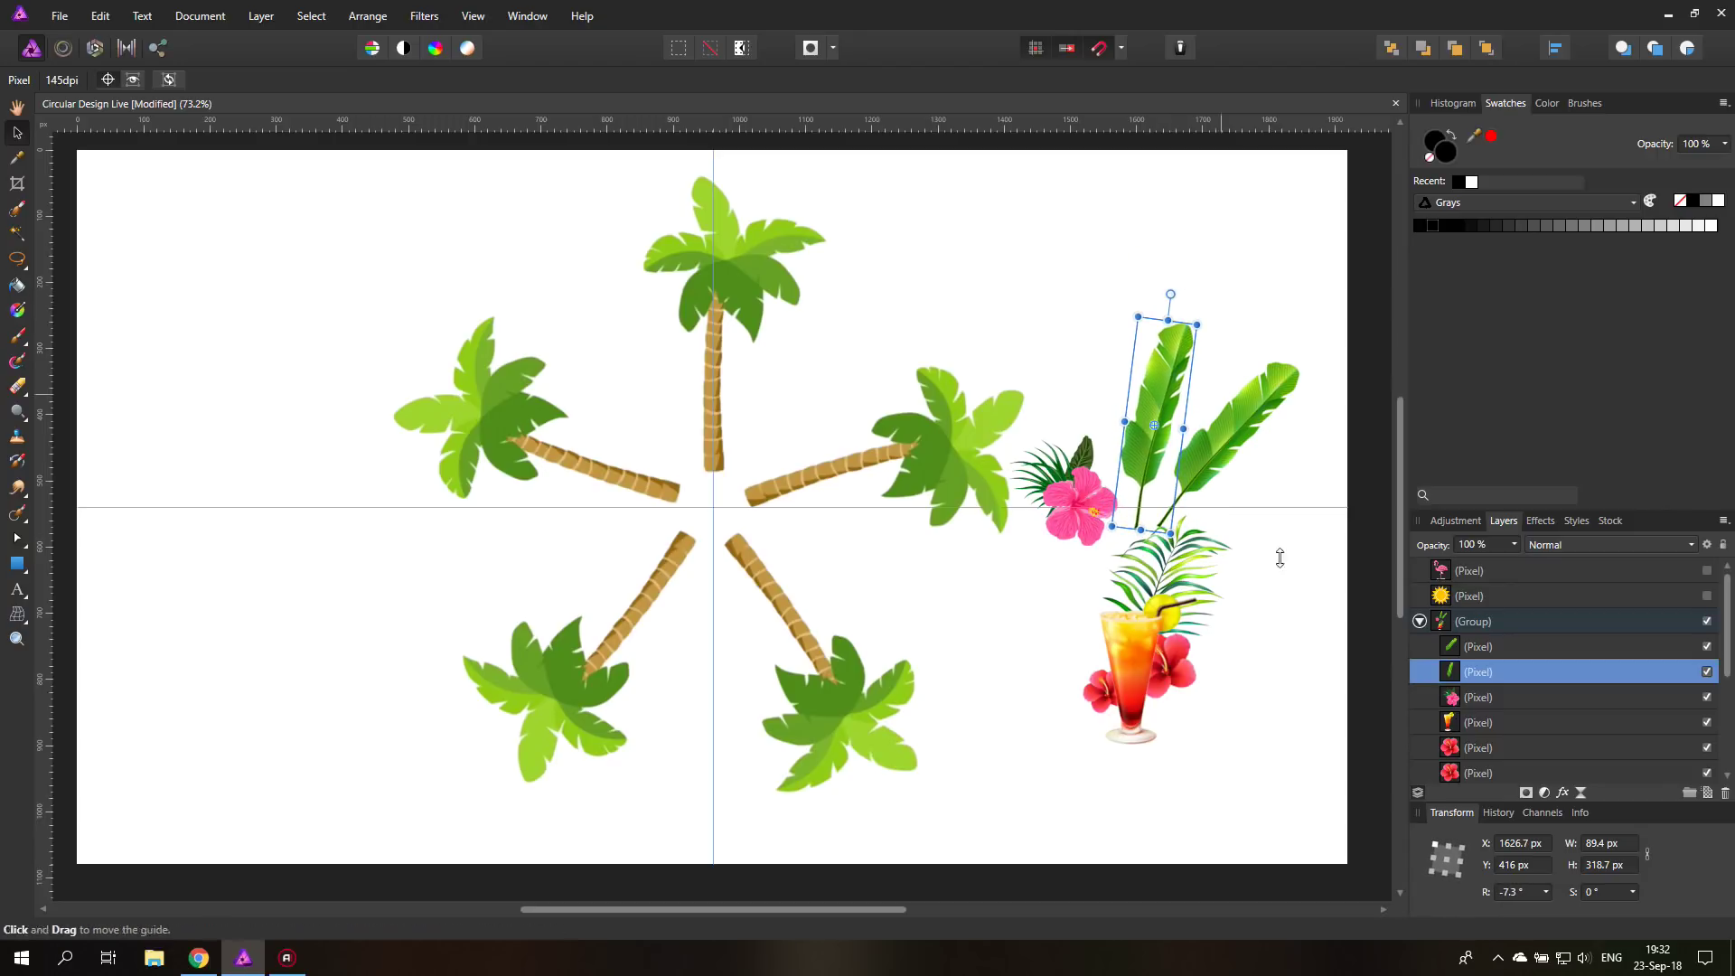
Move the collapsed cocktail group to the top centre and set its pivot at 960, 540 px
{"action": "left_click", "coordinate": [1419, 622]}
{"action": "left_click", "coordinate": [1437, 623]}
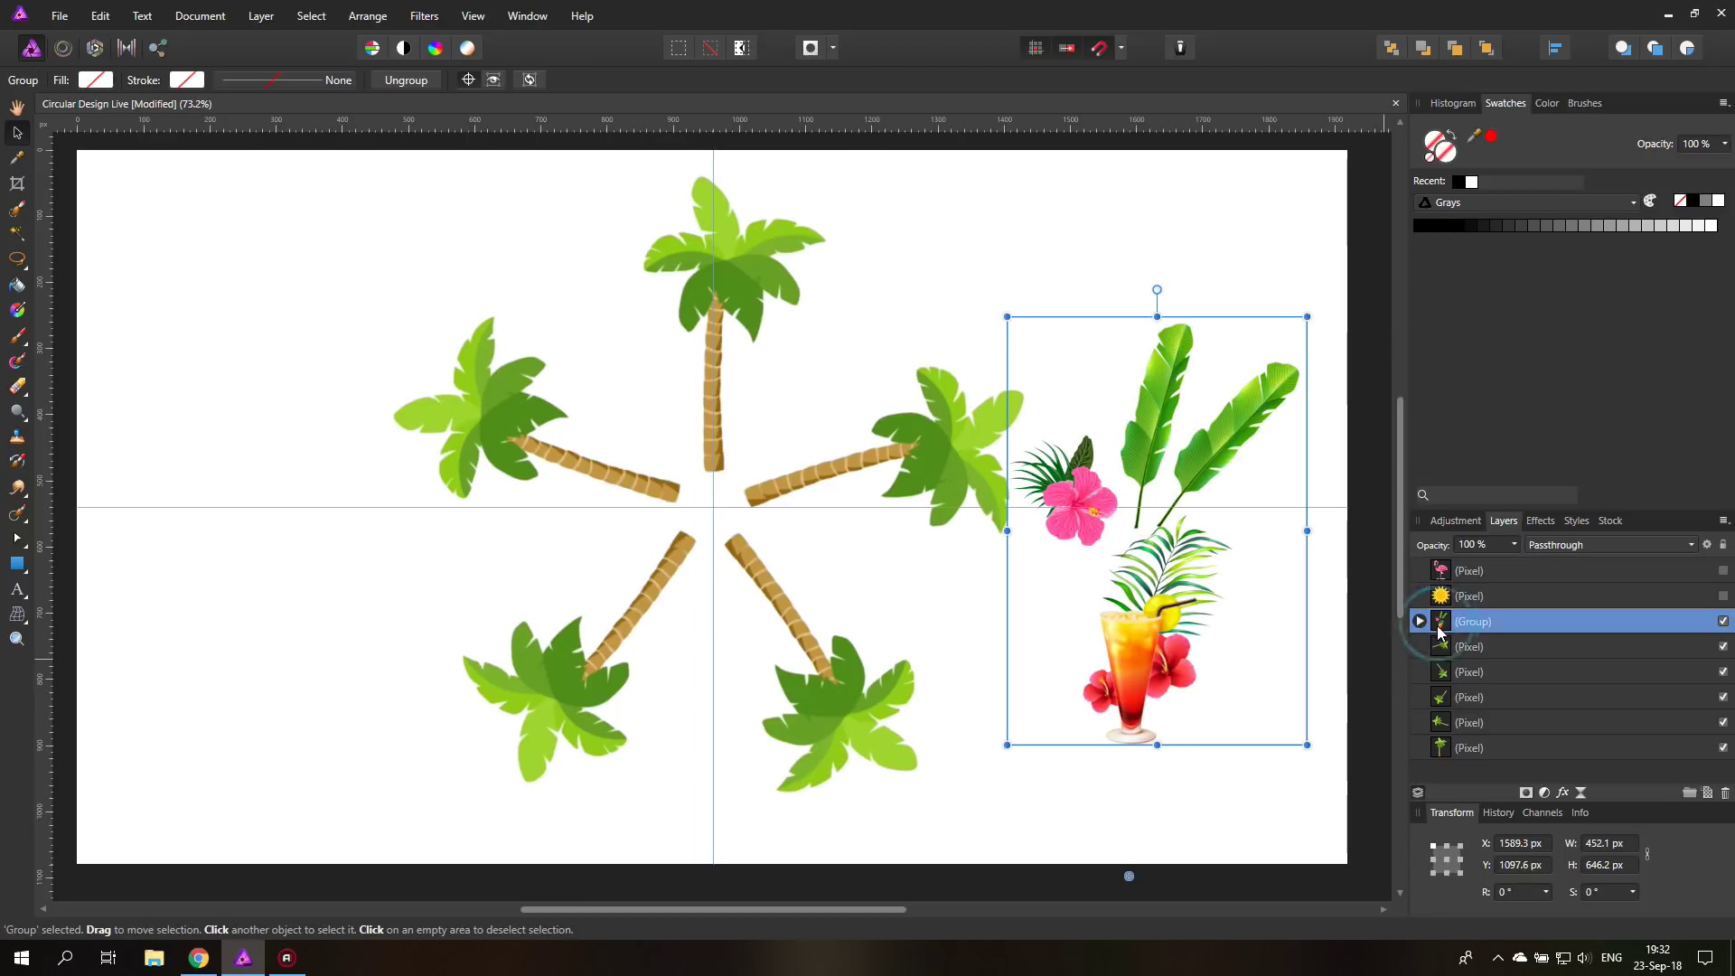
{"action": "left_click_drag", "start_coordinate": [1136, 690], "coordinate": [1140, 562]}
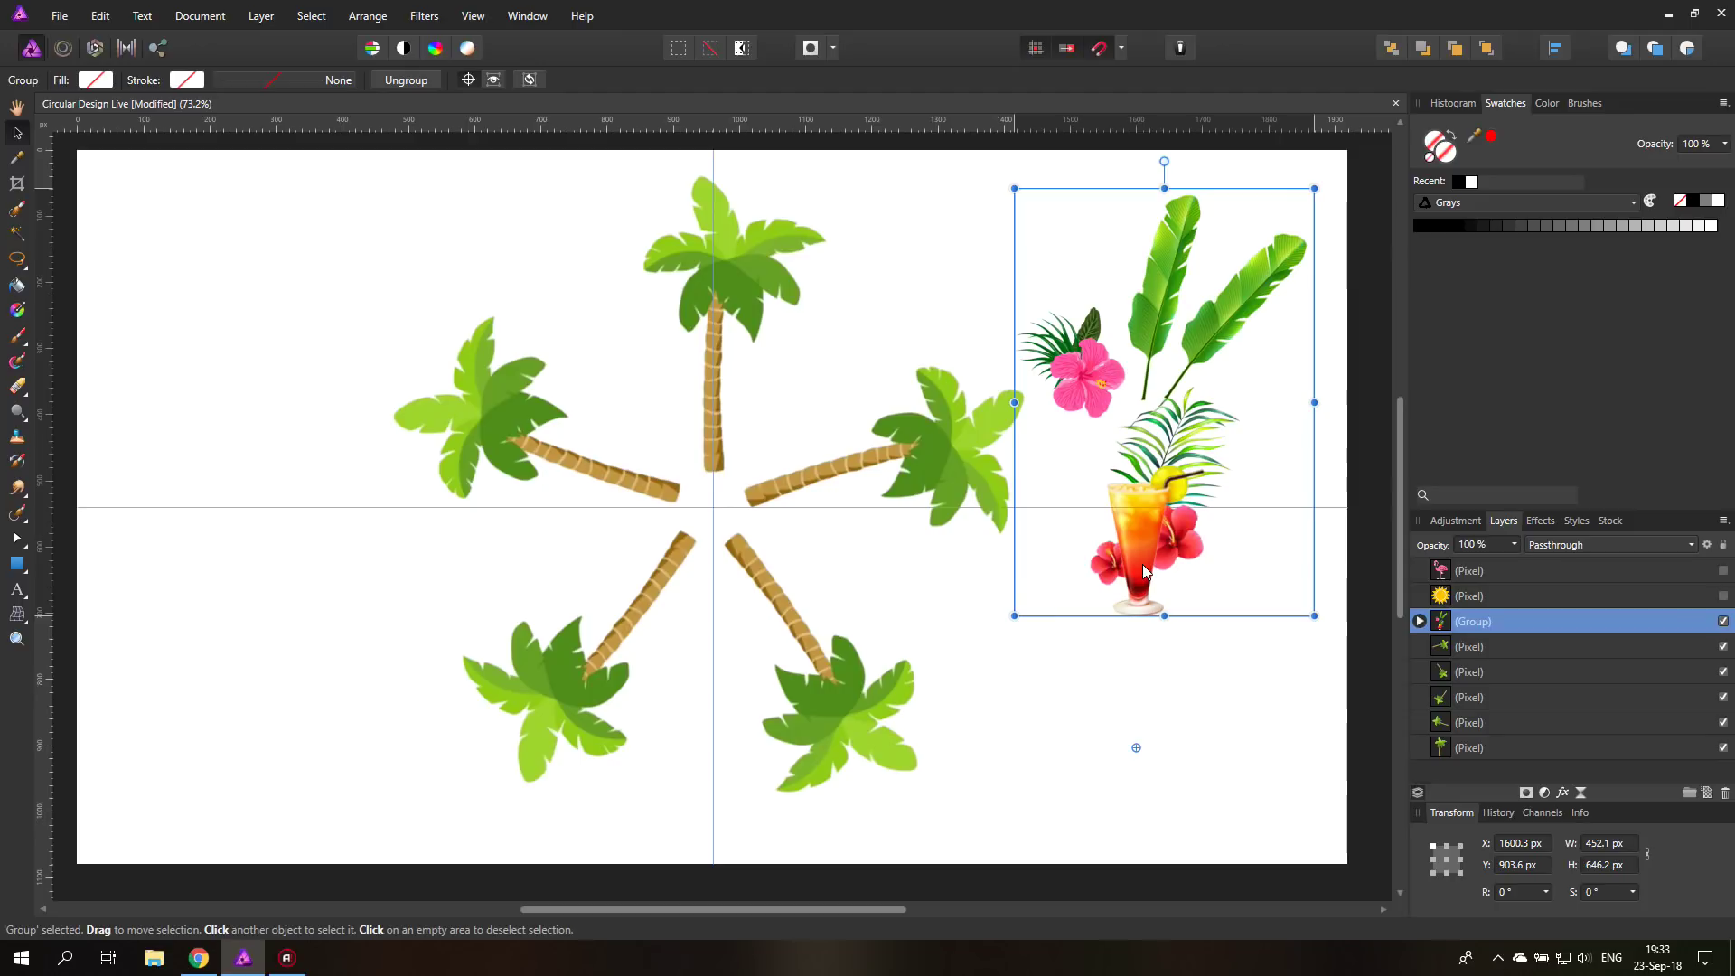
{"action": "left_click_drag", "start_coordinate": [1142, 564], "coordinate": [715, 376]}
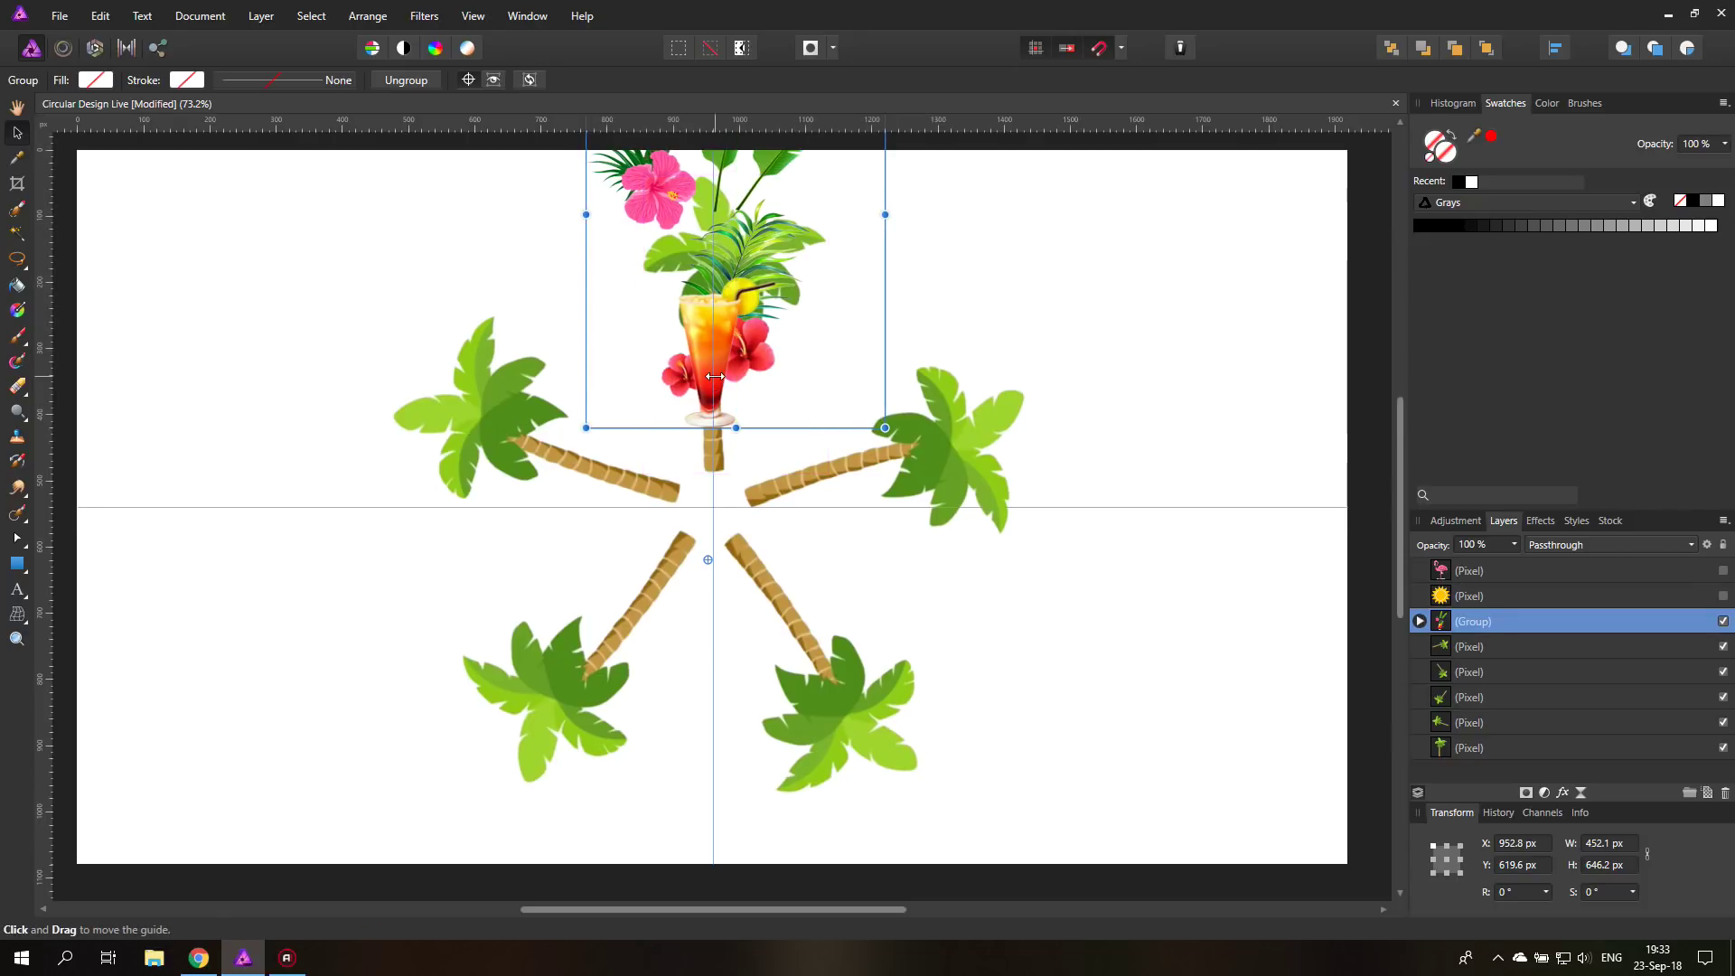
{"action": "key", "text": "Right"}
{"action": "key", "text": "Right"}
{"action": "key", "text": "Right"}
{"action": "key", "text": "Right"}
{"action": "key", "text": "Right"}
{"action": "key", "text": "Right"}
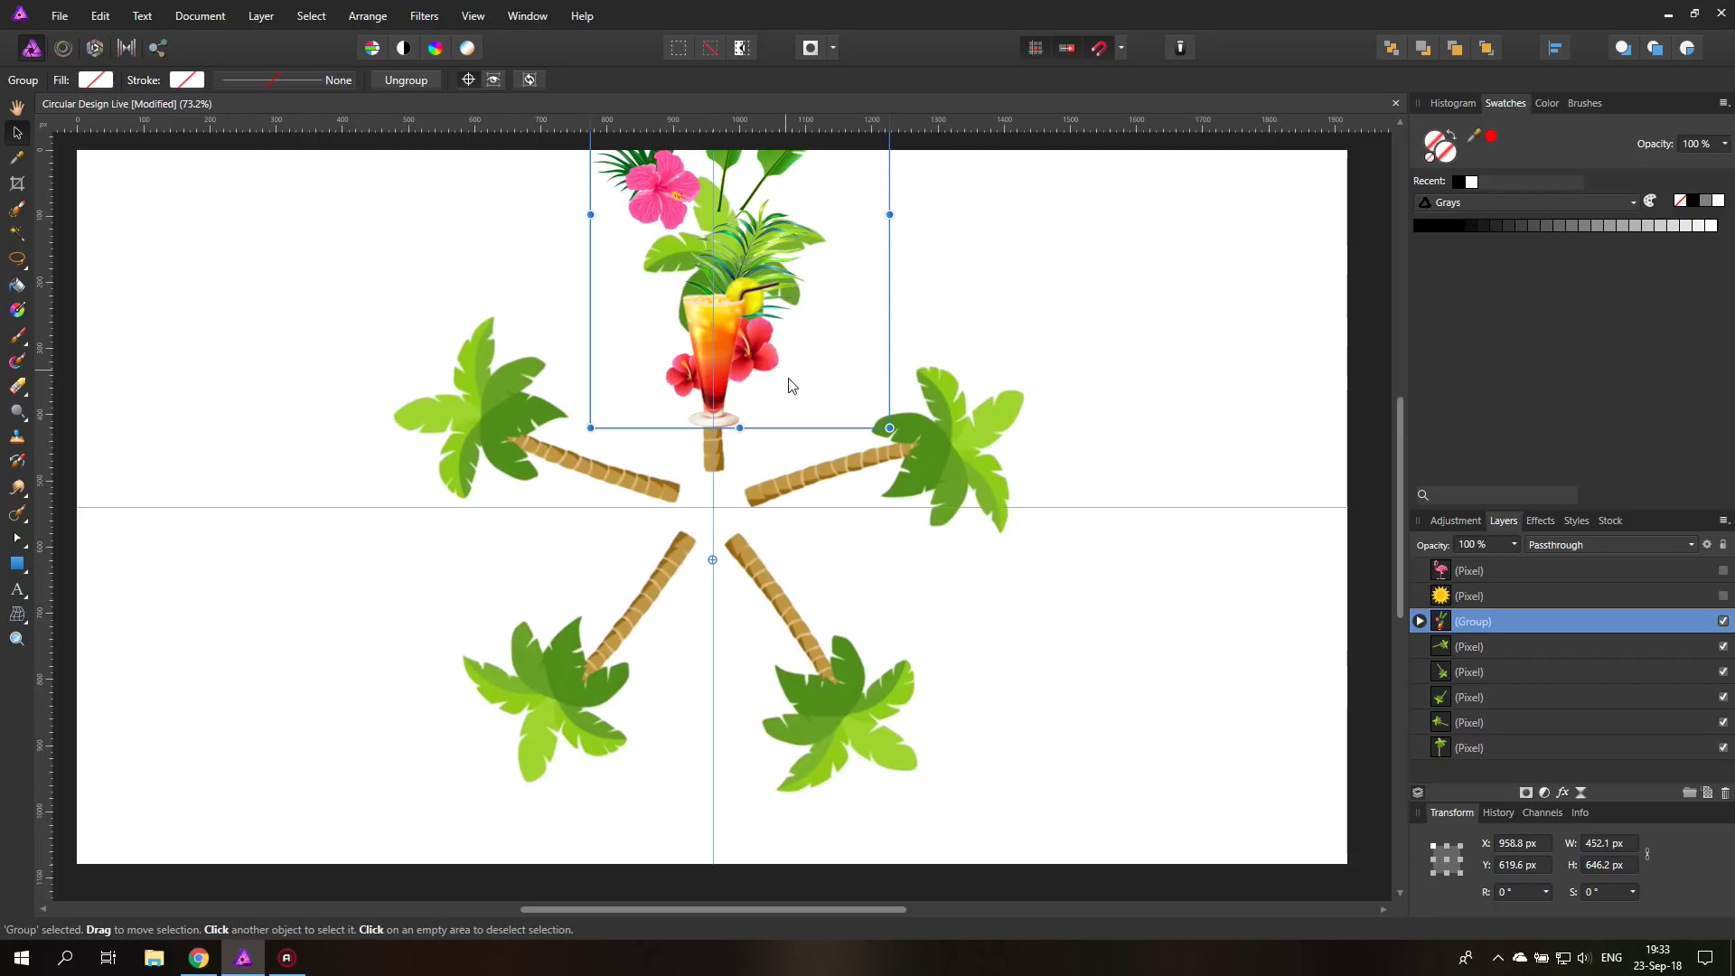
{"action": "mouse_move", "coordinate": [718, 560]}
{"action": "left_mouse_down"}
{"action": "mouse_move", "coordinate": [702, 546]}
{"action": "mouse_move", "coordinate": [713, 509]}
{"action": "left_mouse_up"}
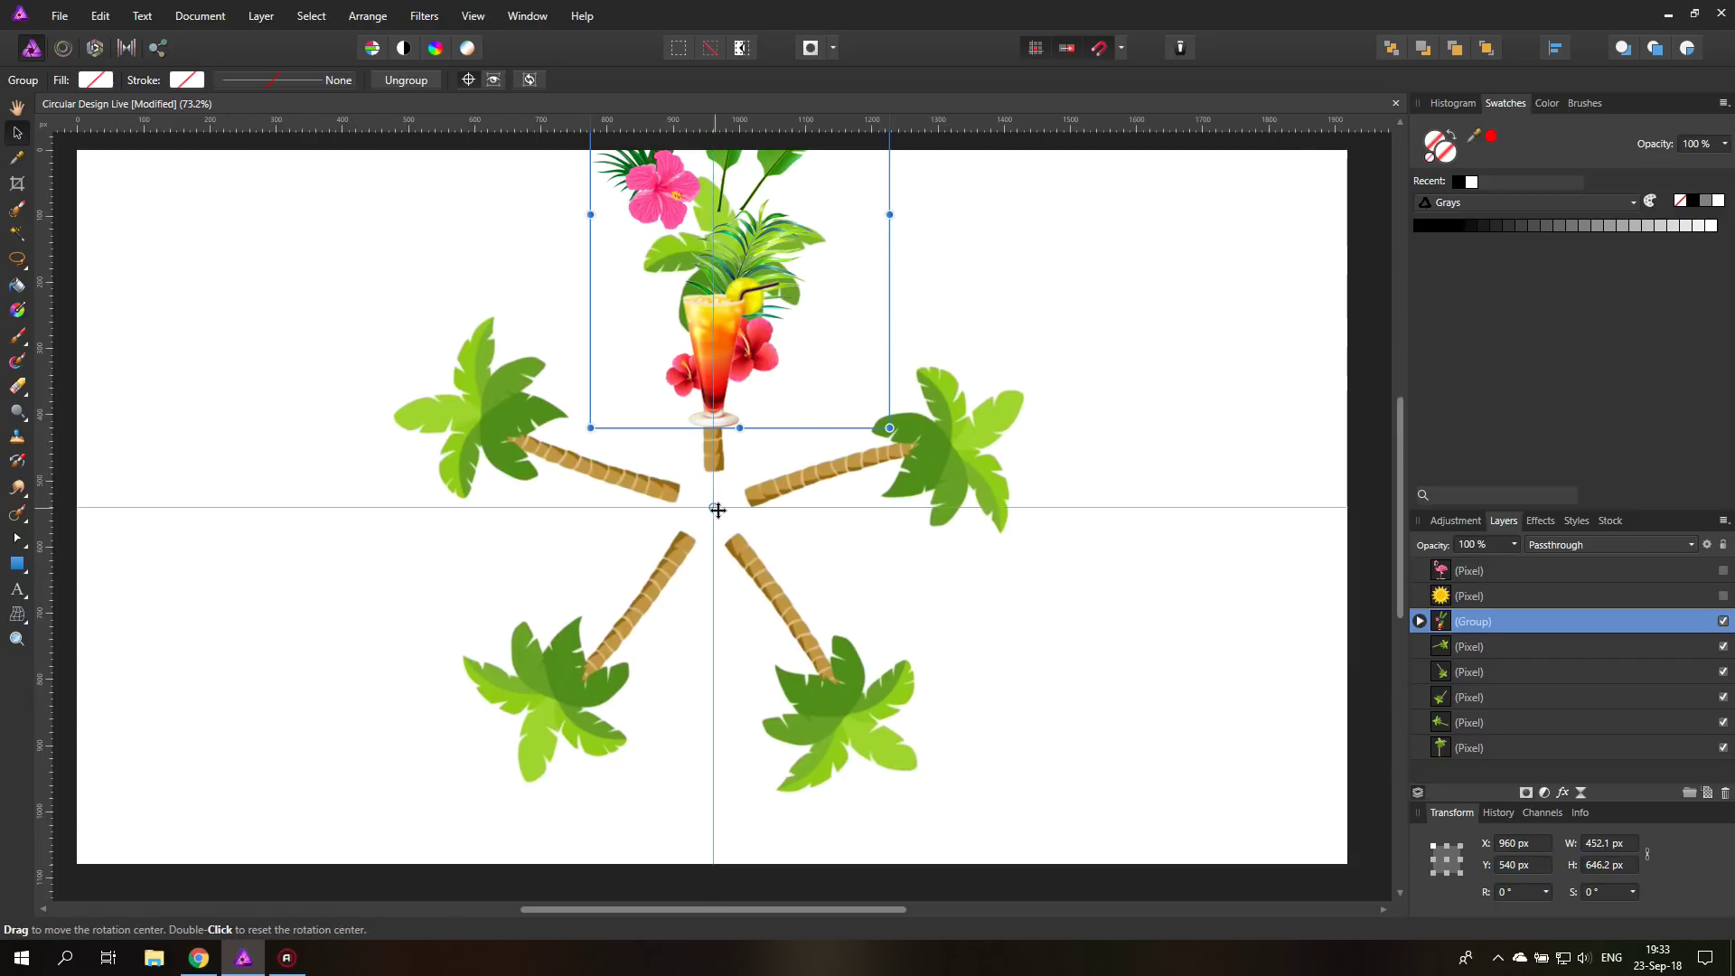
Duplicate the cocktail group rotated 72°, repeating with Ctrl+J to make five copies
{"action": "right_click", "coordinate": [1438, 623]}
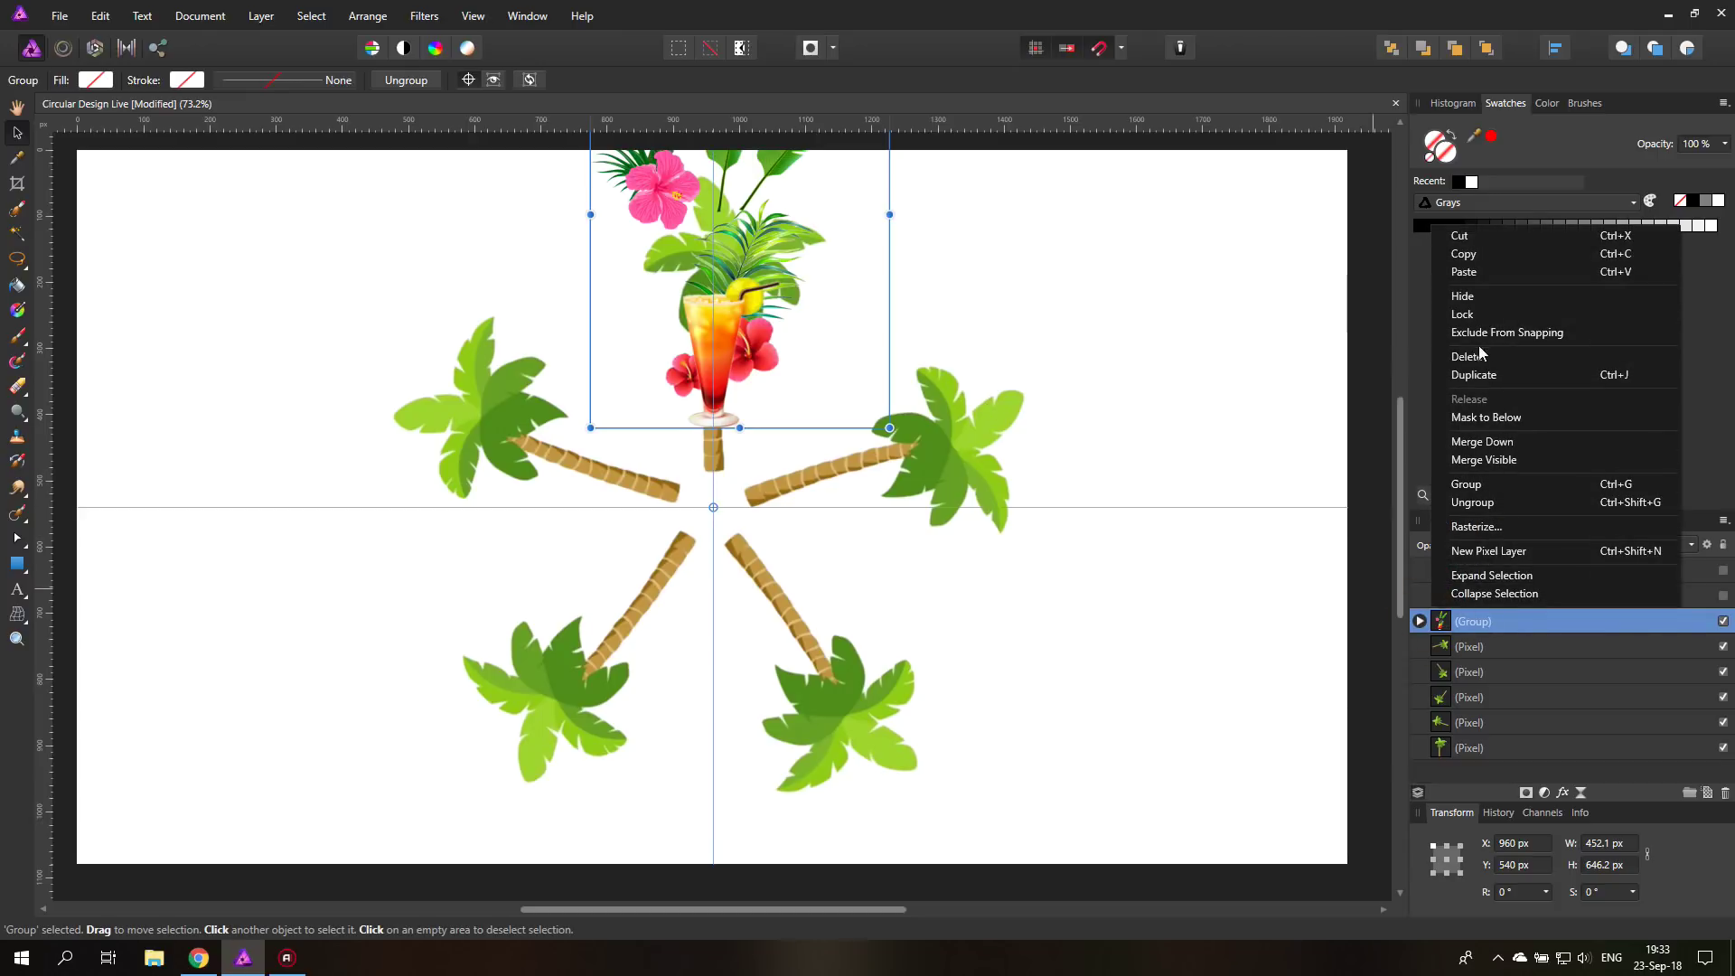
{"action": "left_click", "coordinate": [1477, 374]}
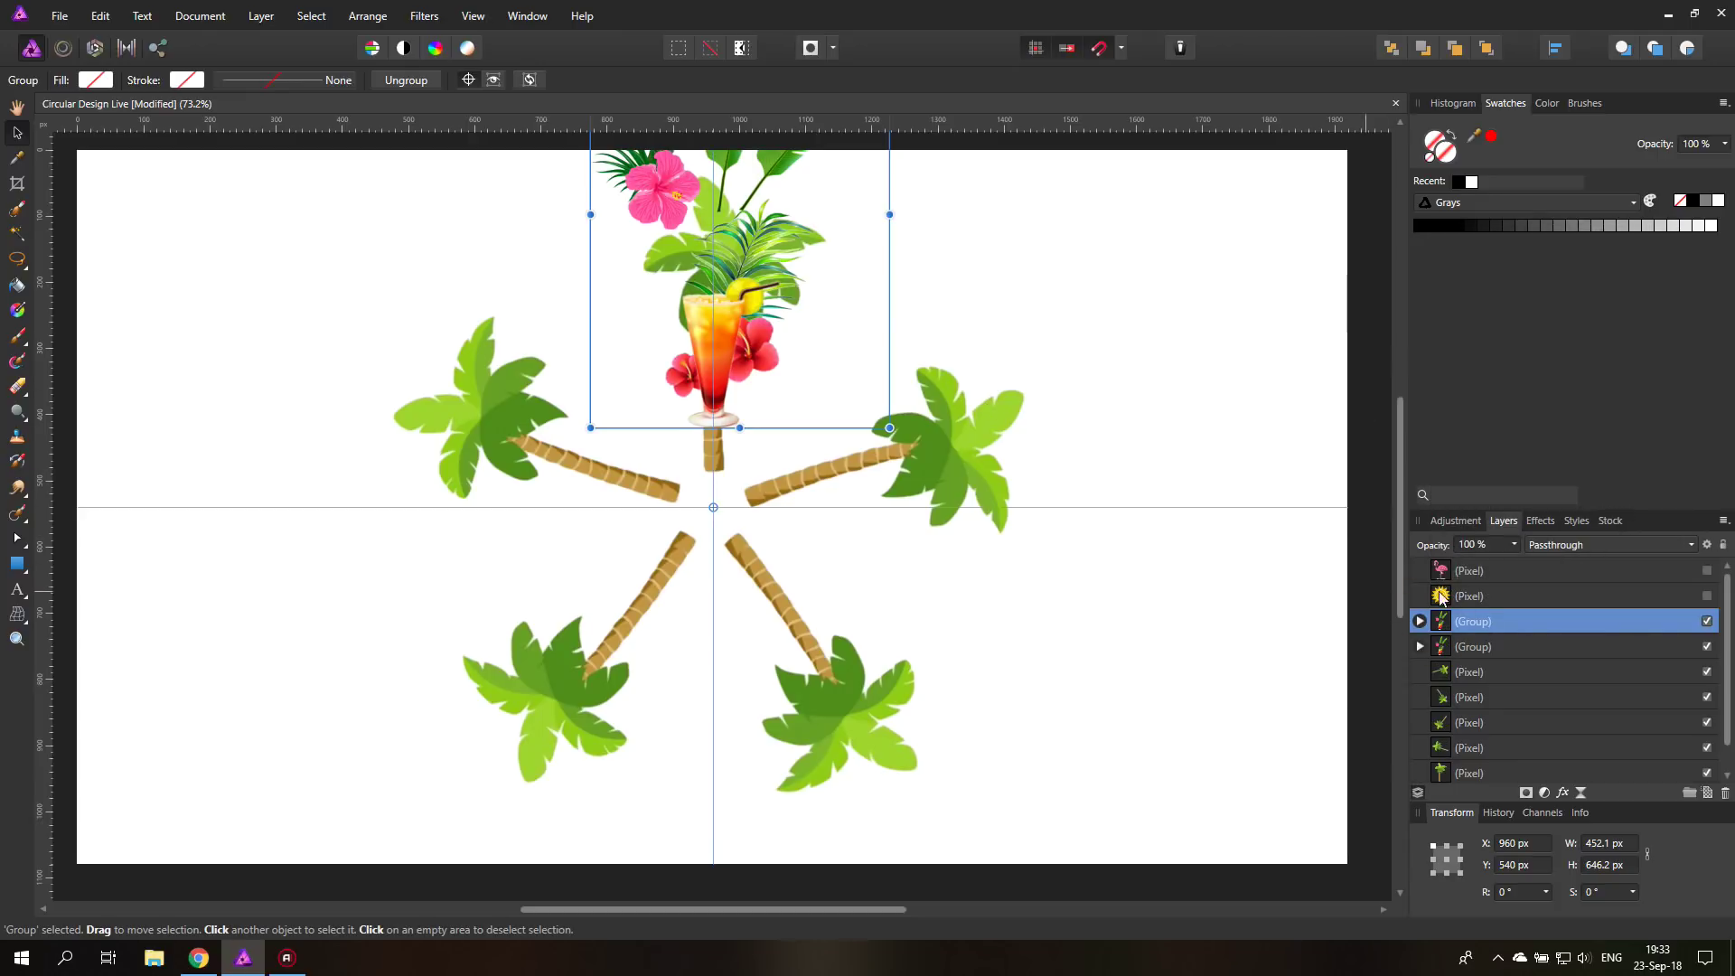
{"action": "left_click", "coordinate": [1515, 892]}
{"action": "key", "text": "Return"}
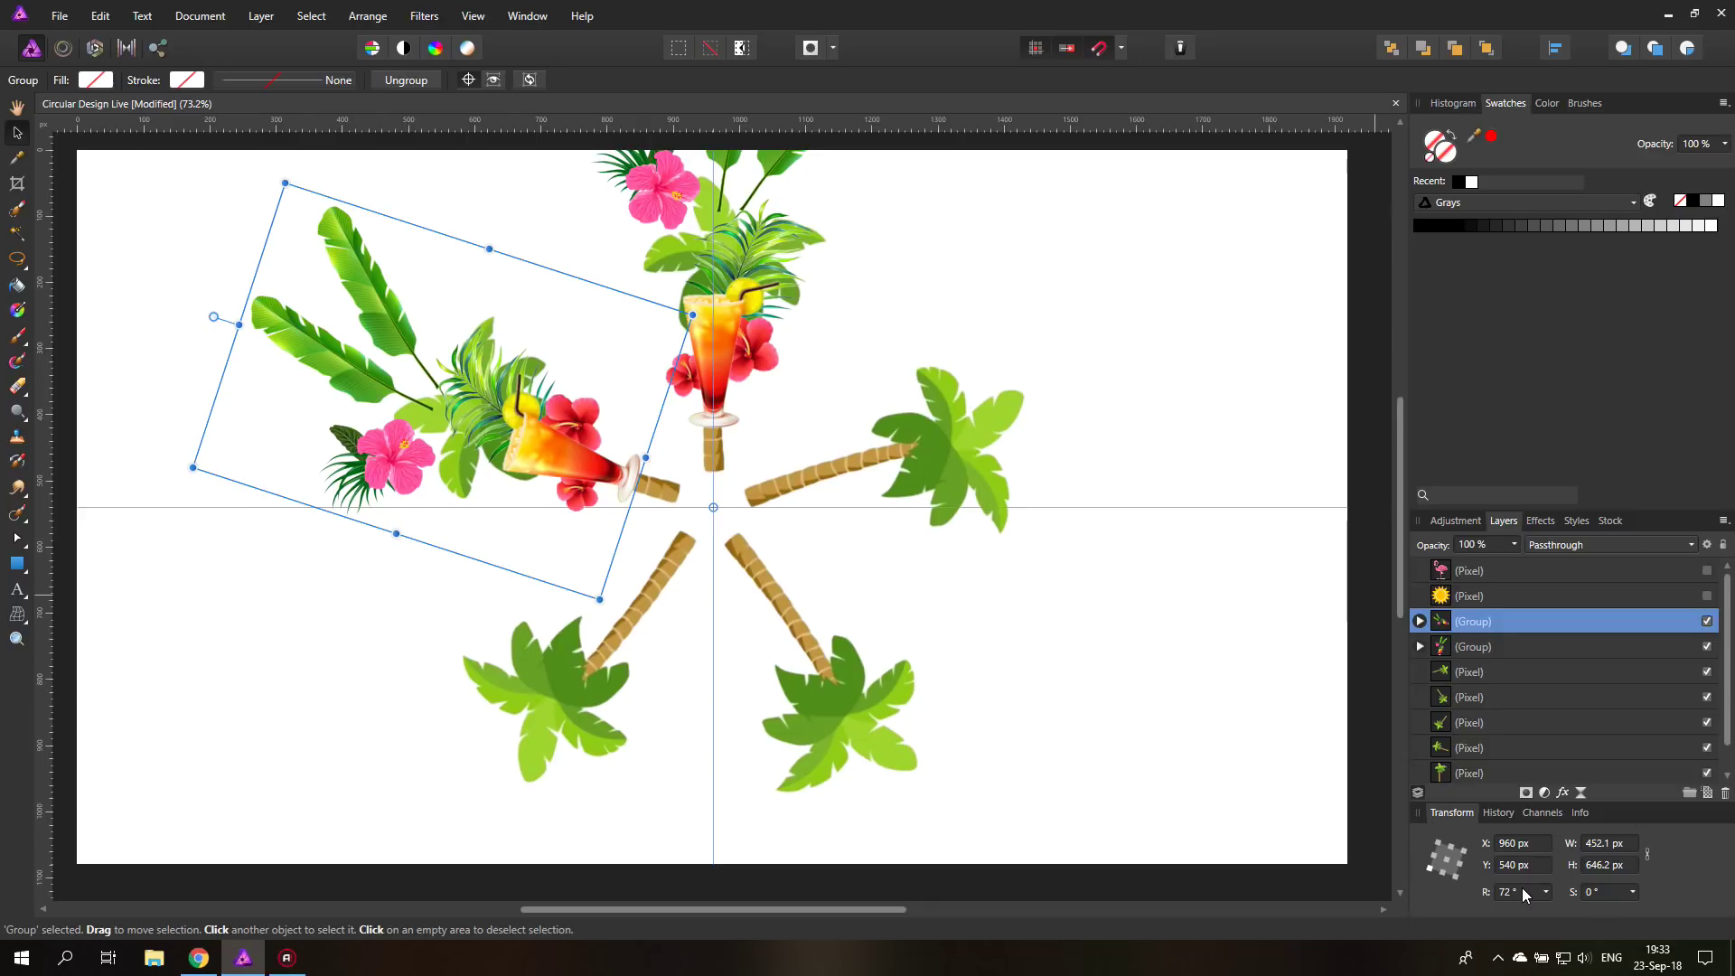
{"action": "key", "text": "ctrl+j"}
{"action": "key", "text": "ctrl+j"}
{"action": "key", "text": "ctrl+j"}
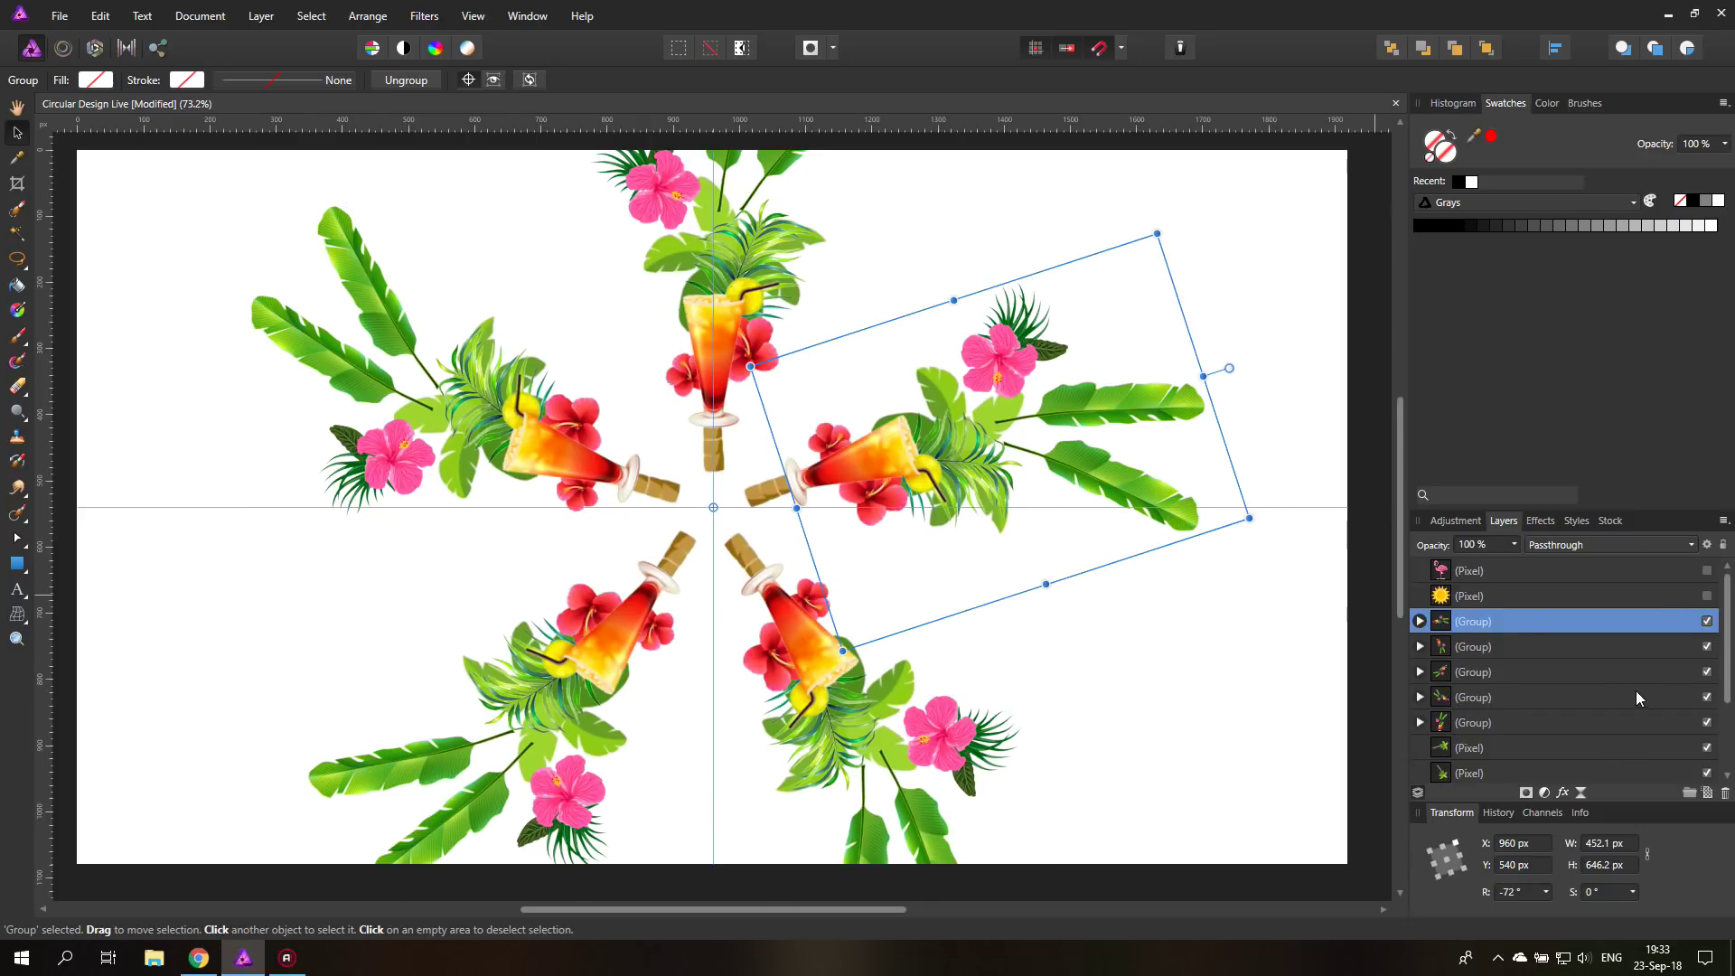
Rotate all five cocktail groups together by 35.5° so they sit between palms
{"action": "left_click", "coordinate": [1515, 721], "text": "shift"}
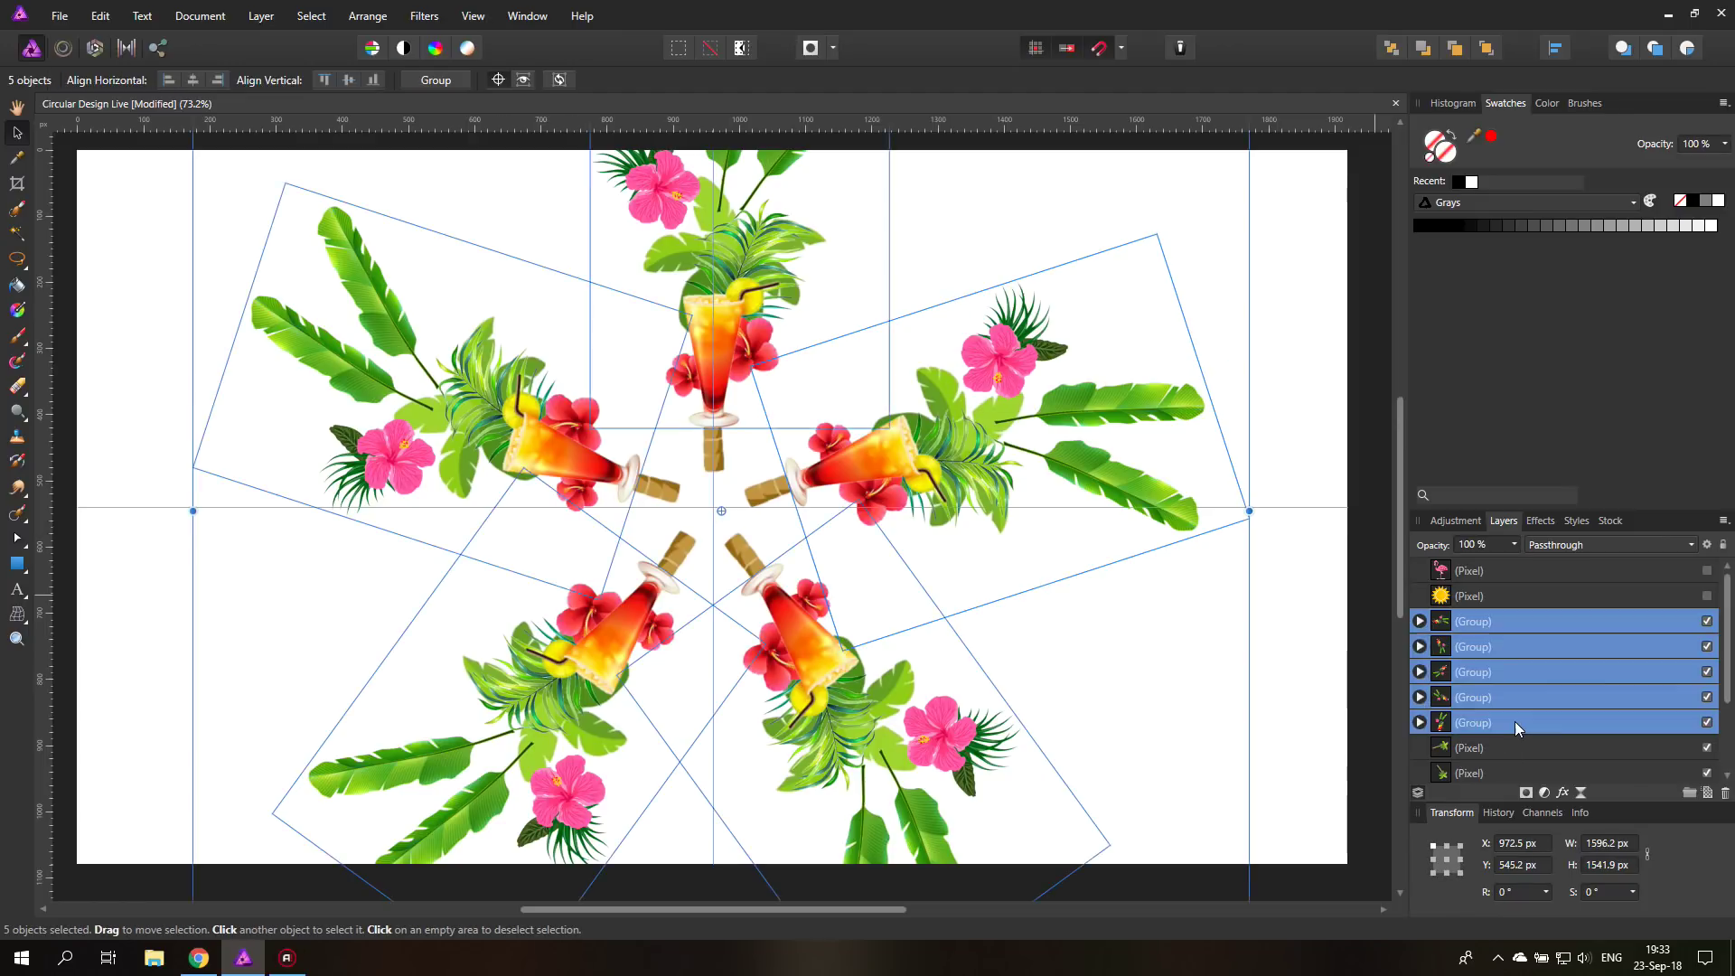
{"action": "scroll", "coordinate": [1315, 560], "scroll_direction": "up", "scroll_amount": 2}
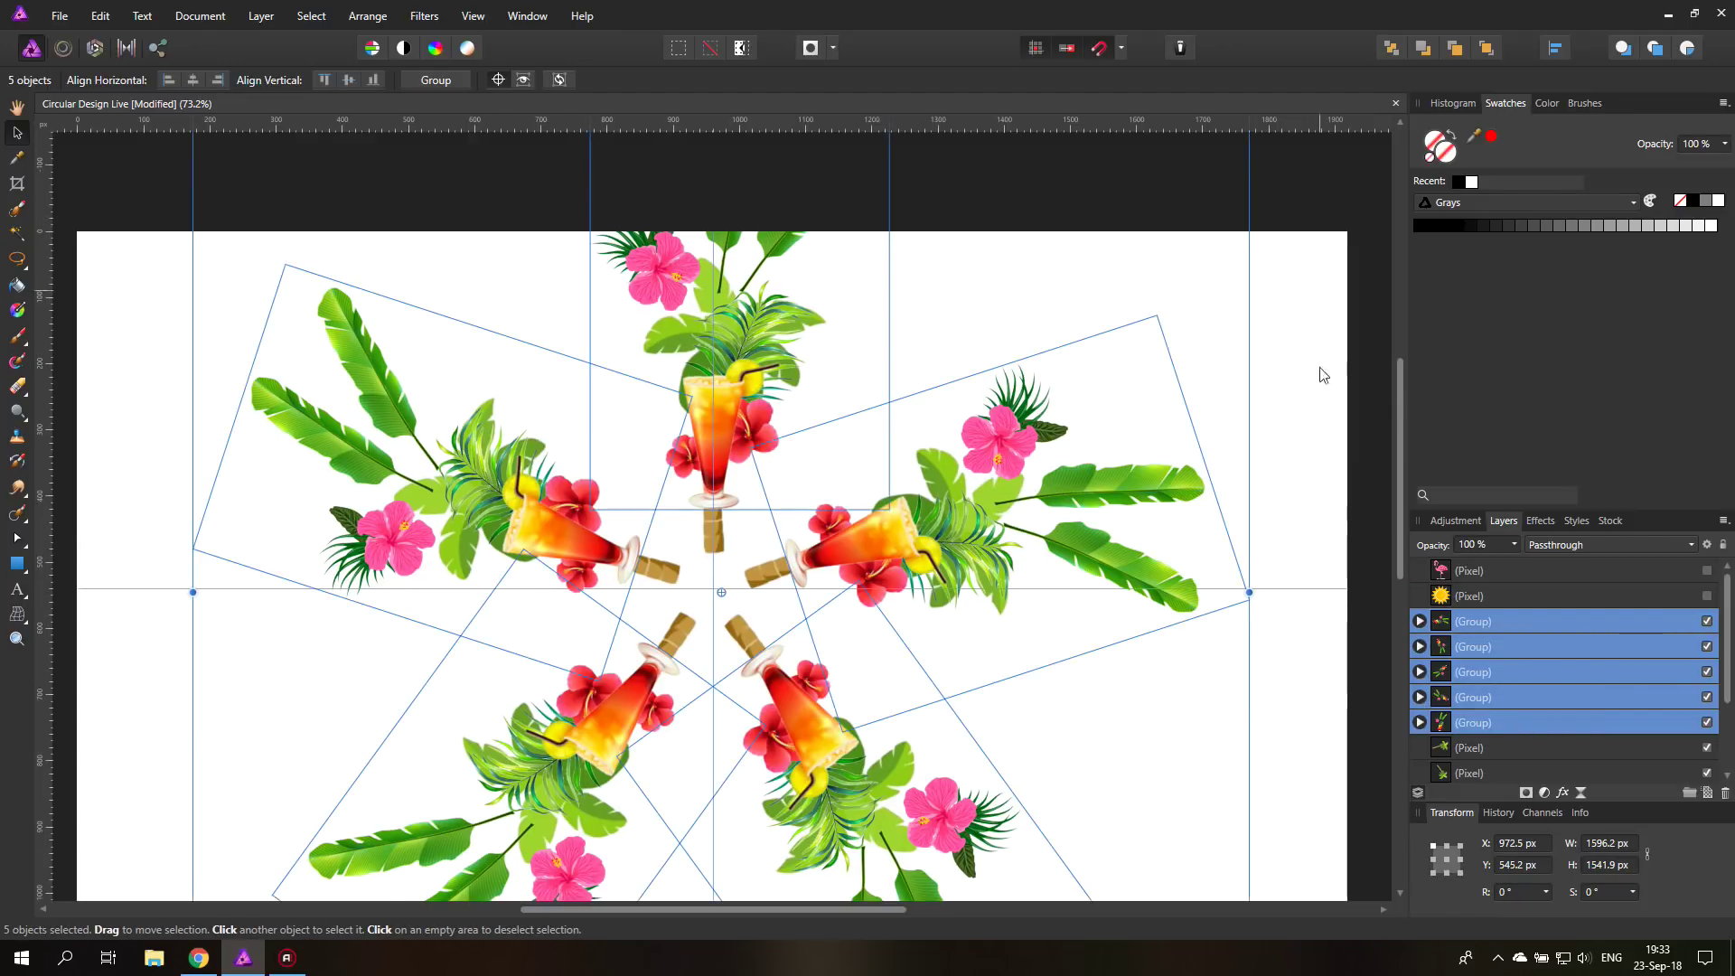
{"action": "scroll", "coordinate": [1317, 371], "scroll_direction": "up", "scroll_amount": 3}
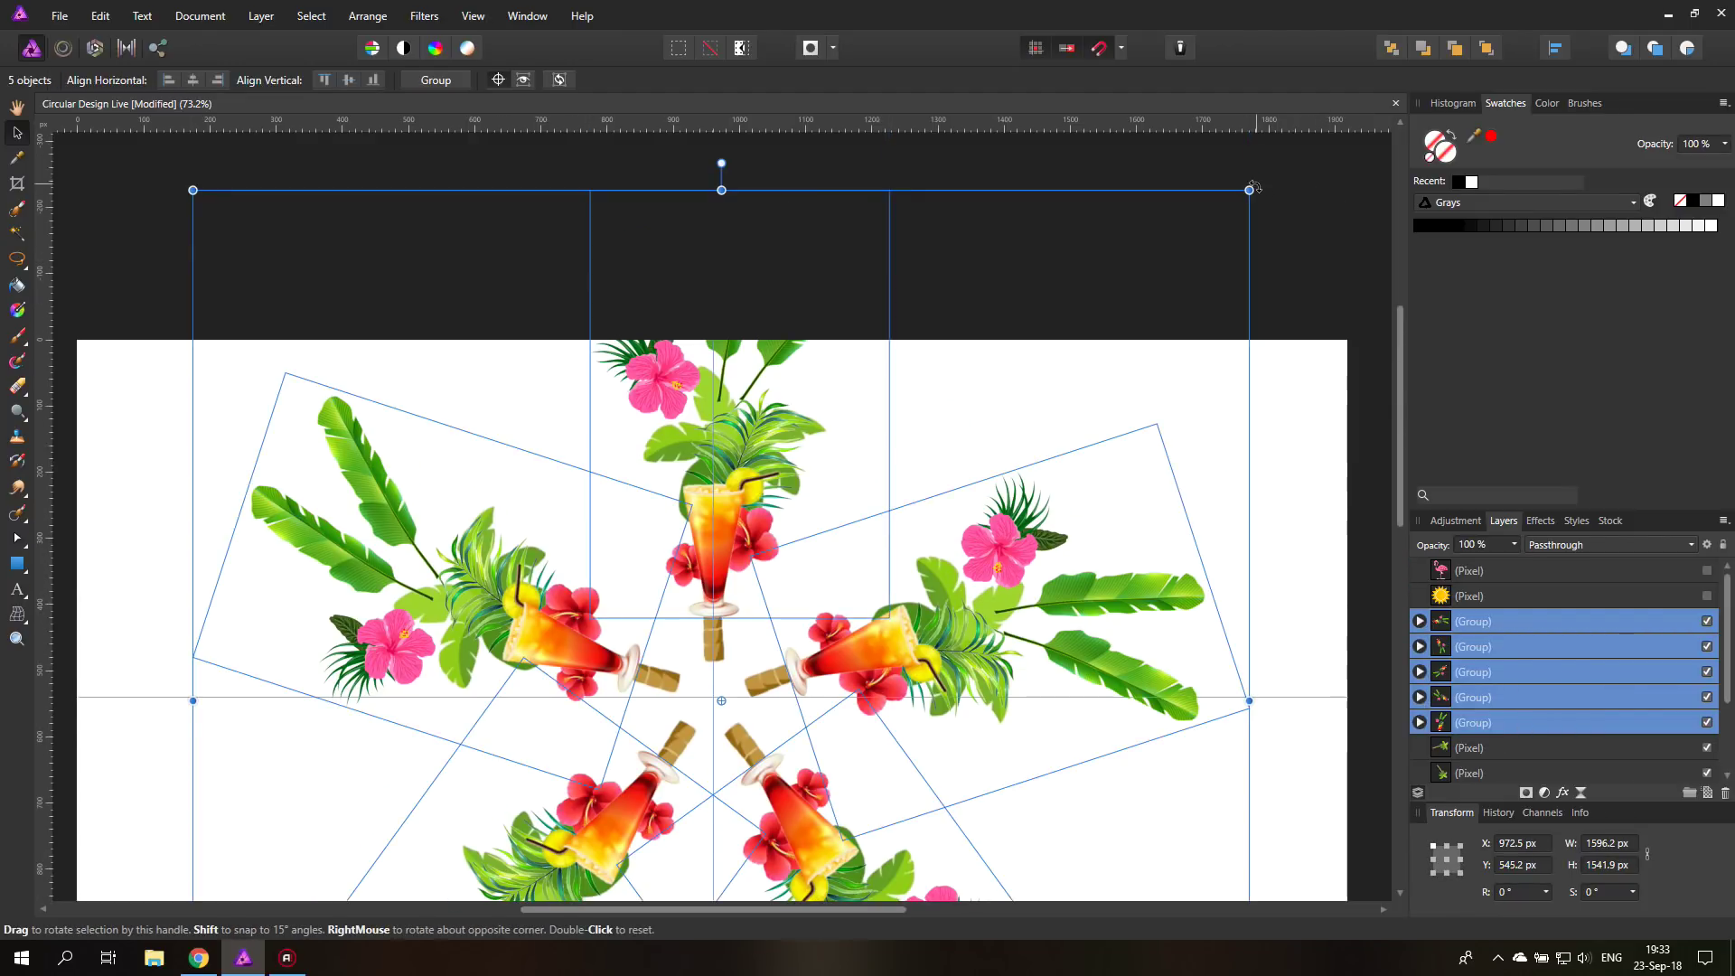
{"action": "left_click_drag", "start_coordinate": [1253, 186], "coordinate": [871, 173]}
{"action": "scroll", "coordinate": [871, 174], "scroll_direction": "down", "scroll_amount": 6}
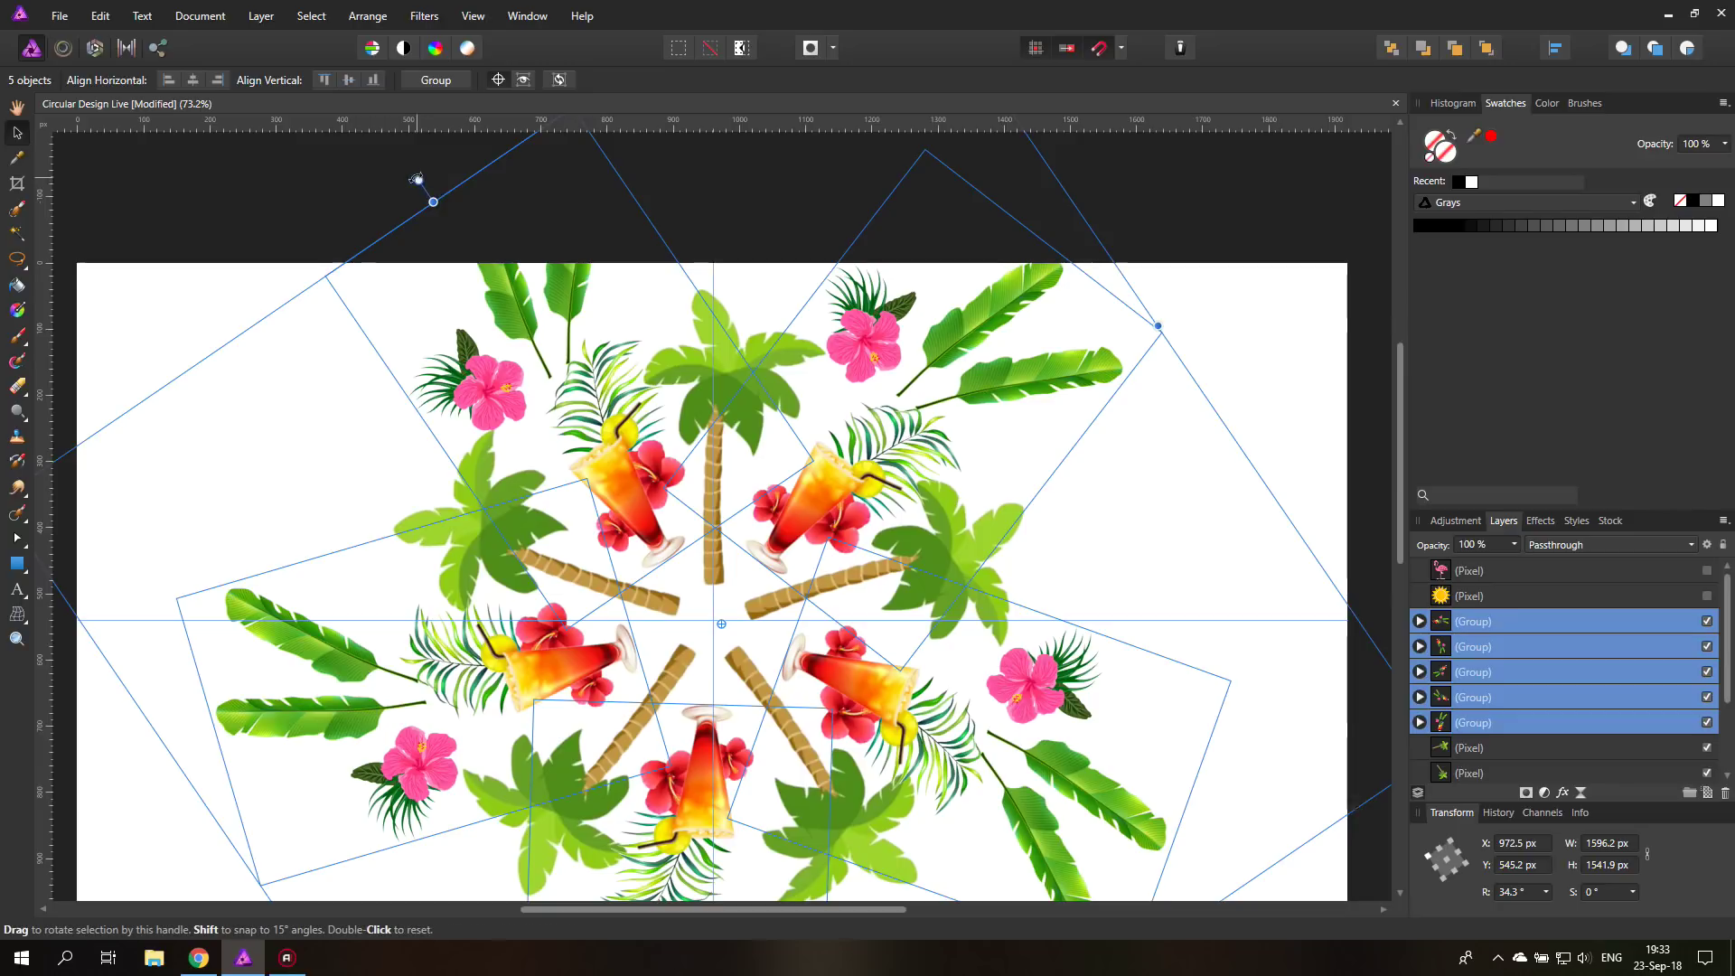
{"action": "left_click_drag", "start_coordinate": [418, 181], "coordinate": [406, 185]}
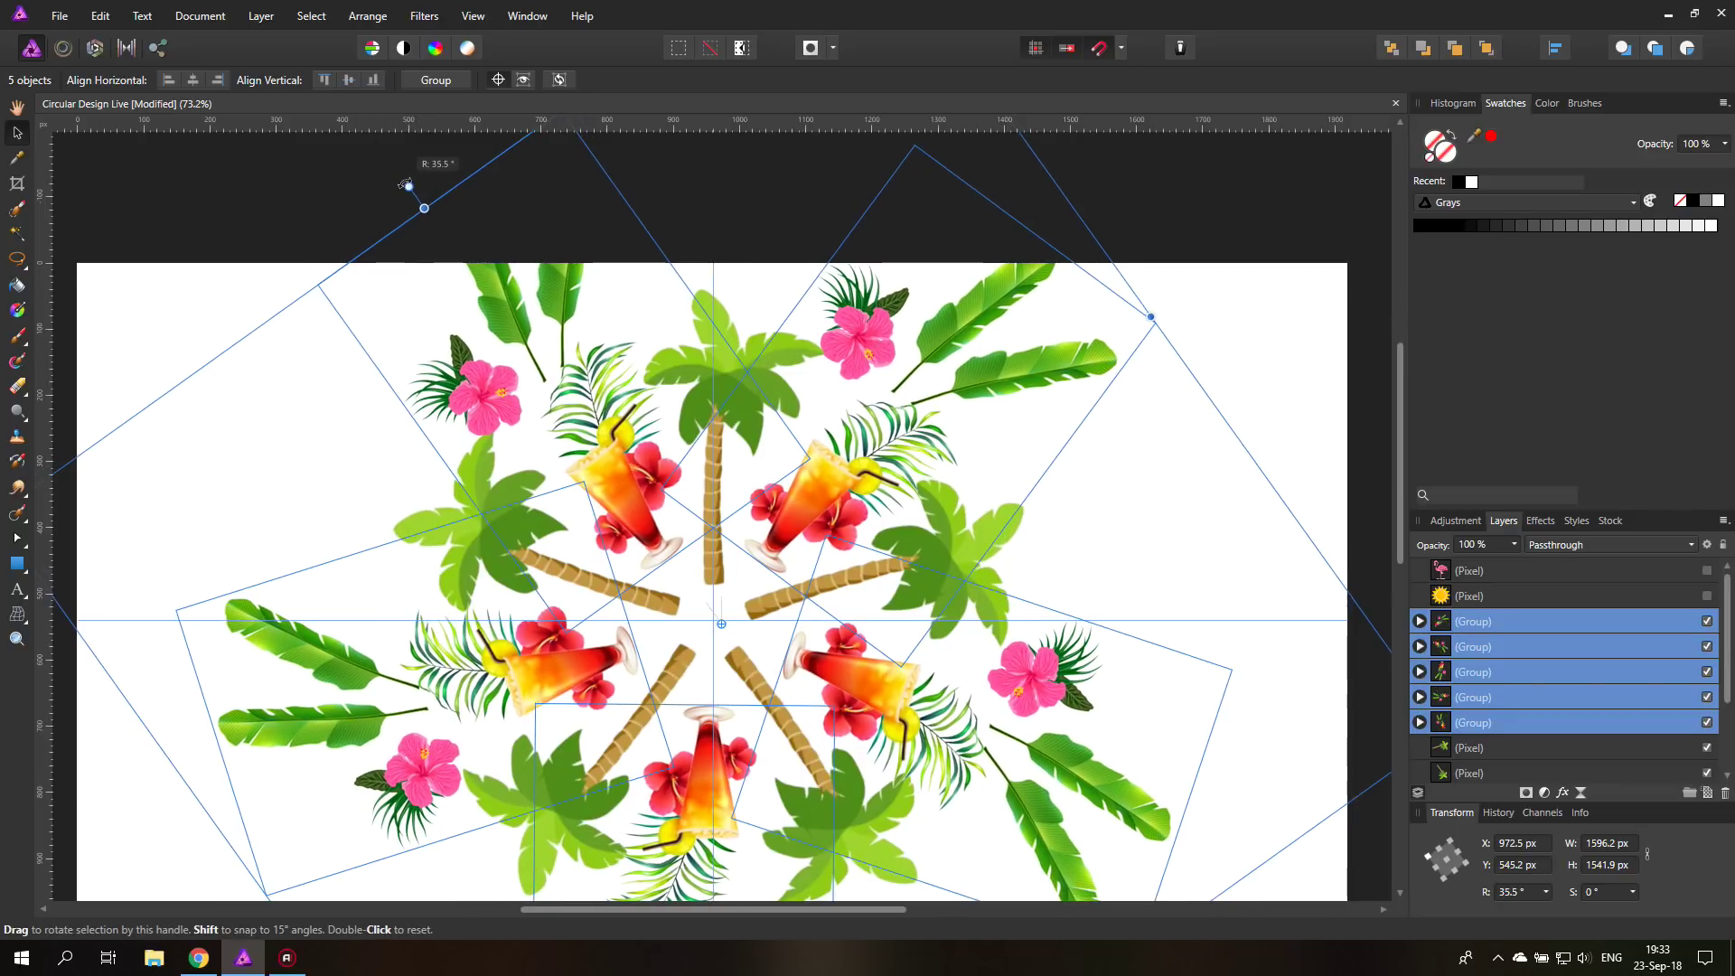
{"action": "scroll", "coordinate": [356, 526], "scroll_direction": "down", "scroll_amount": 5}
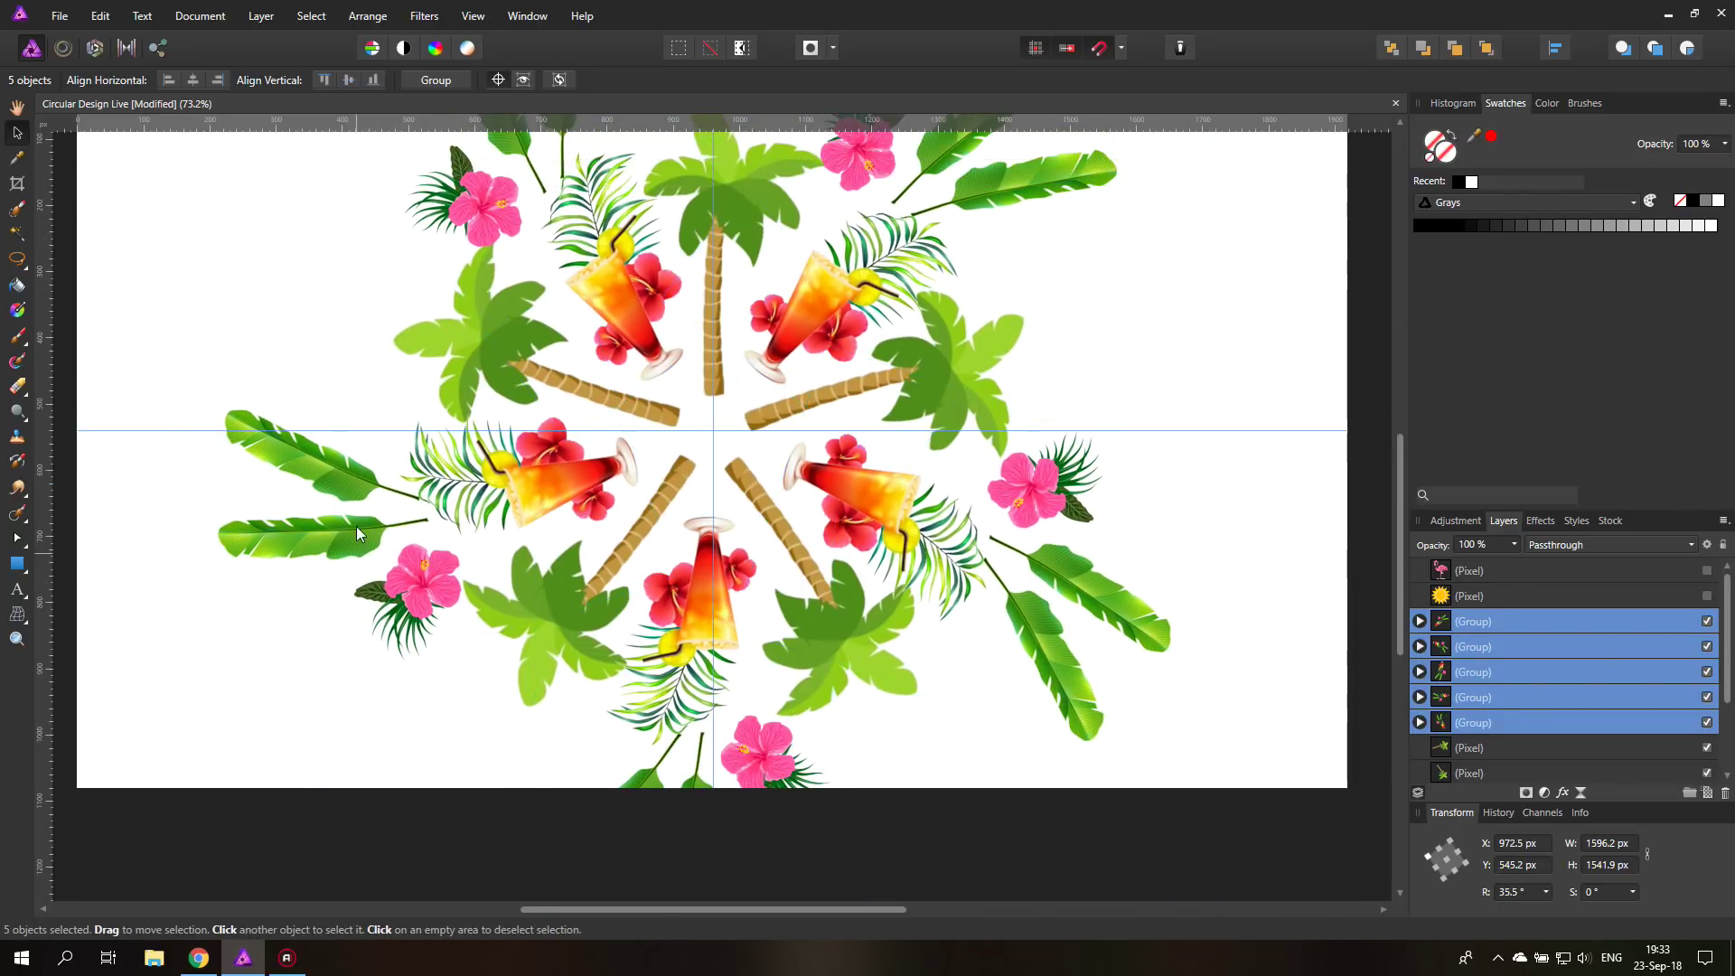
{"action": "left_click", "coordinate": [232, 849]}
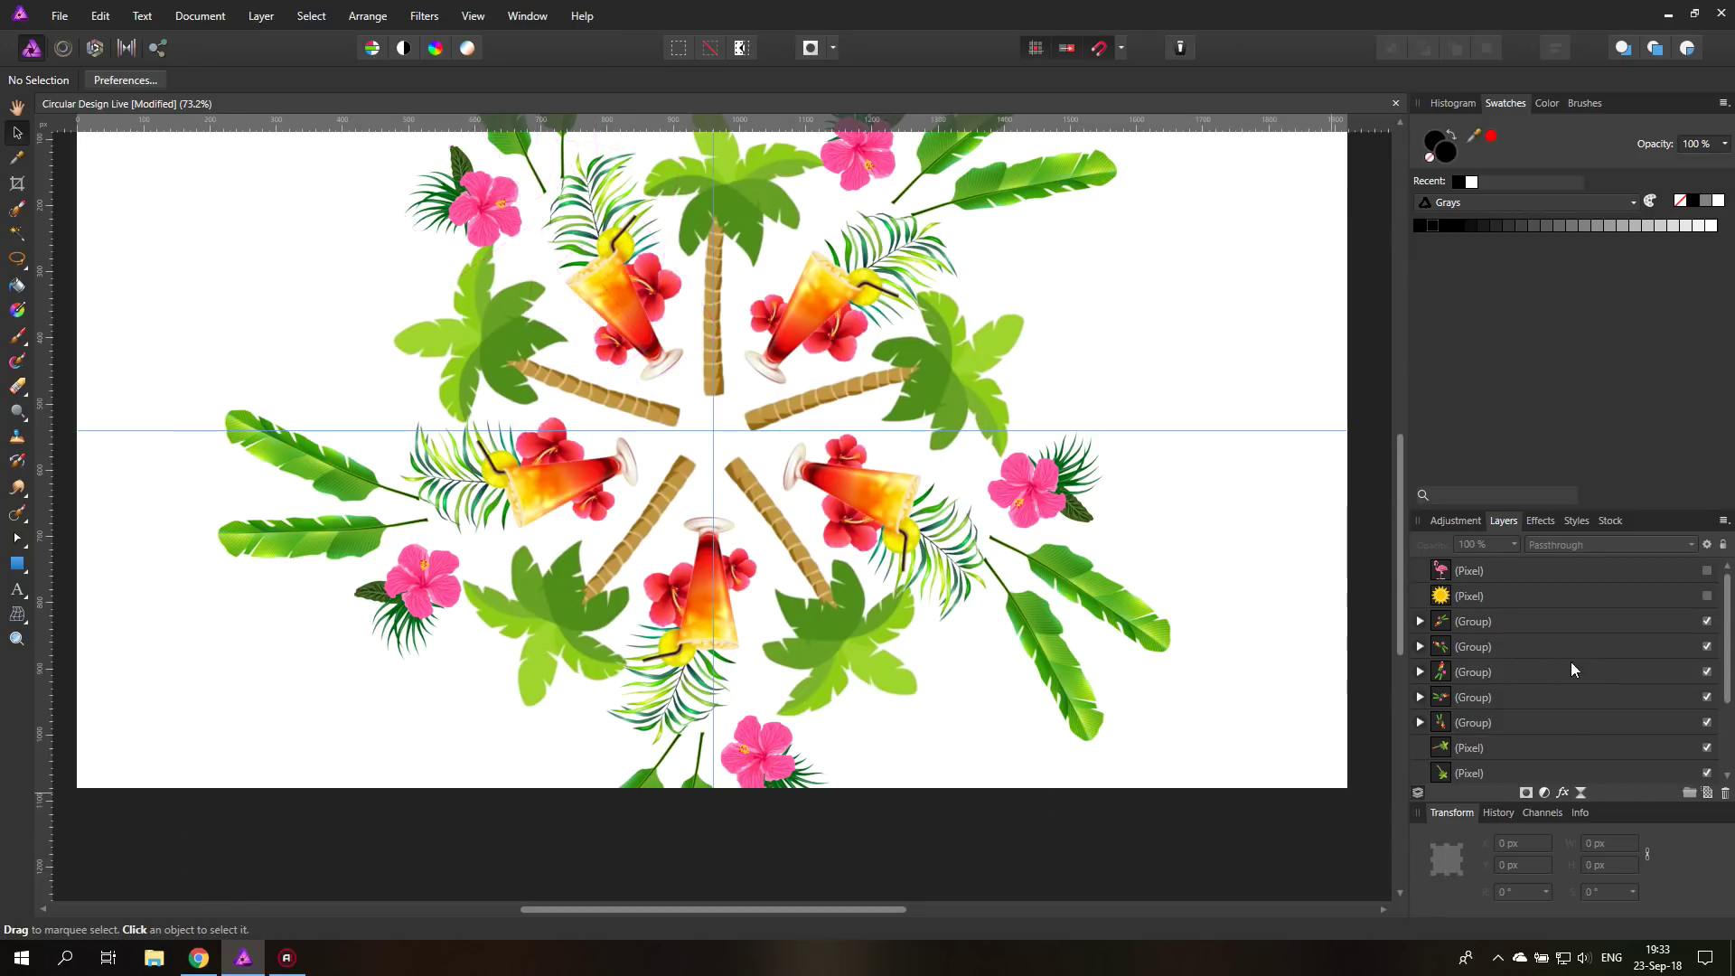
Show the central flamingo, and briefly show, move, then re-hide the sun artwork
{"action": "left_click", "coordinate": [1707, 571]}
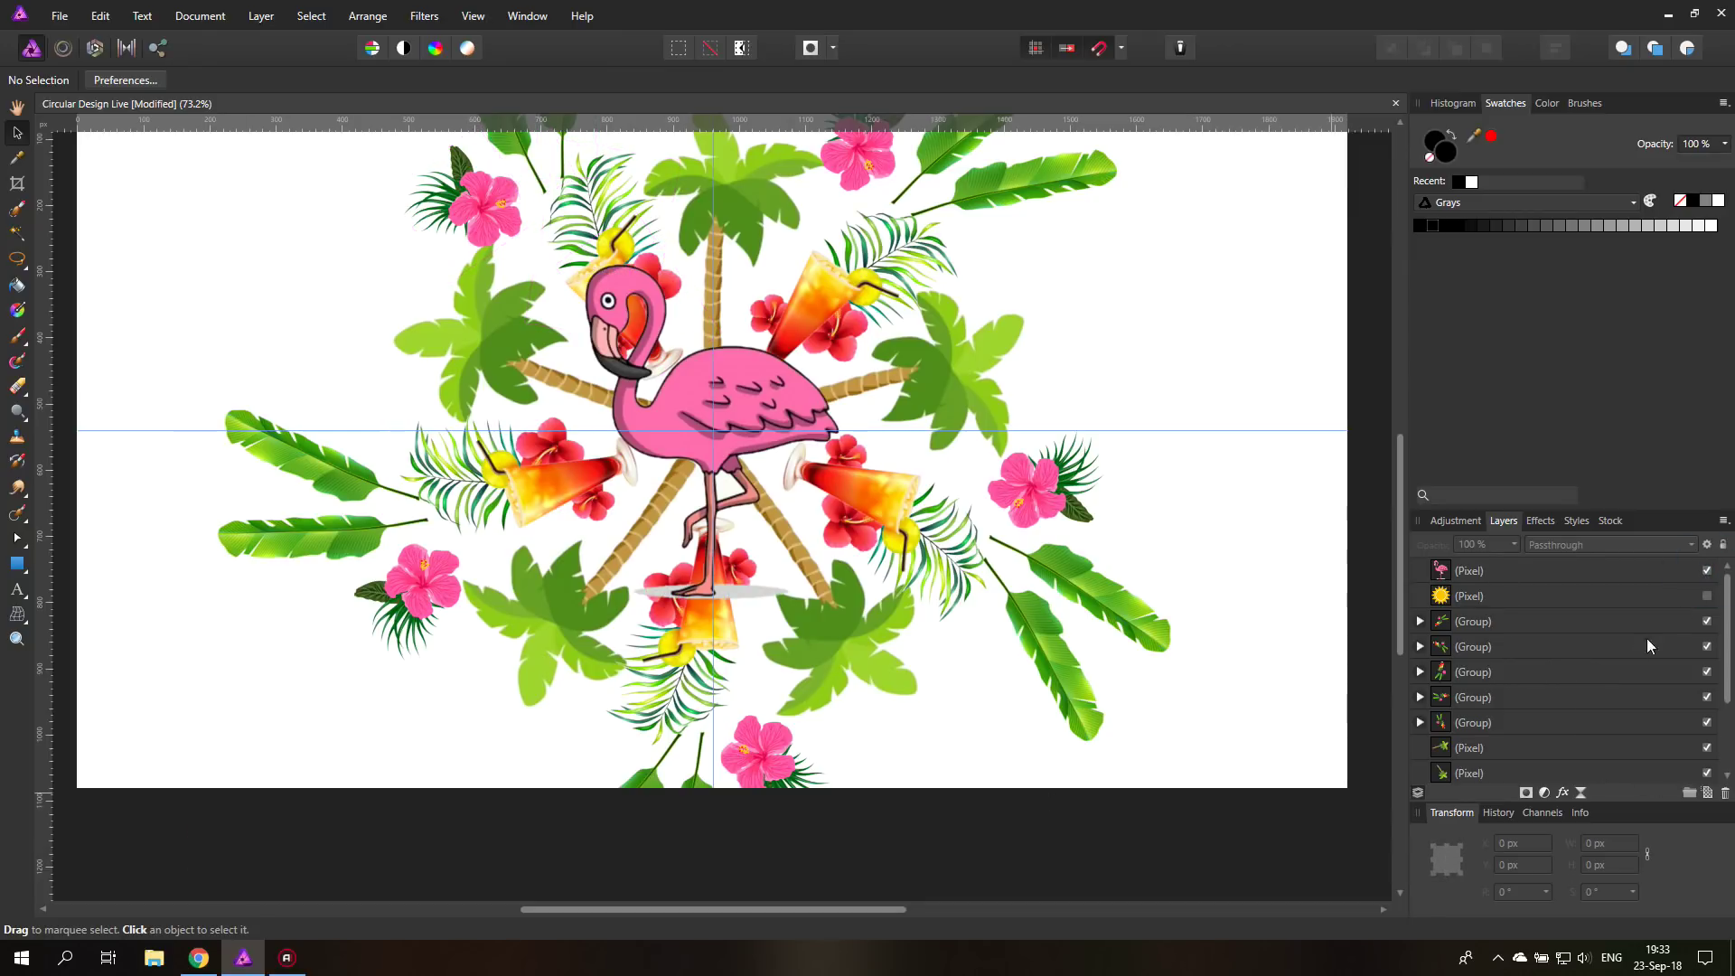
{"action": "left_click", "coordinate": [1707, 595]}
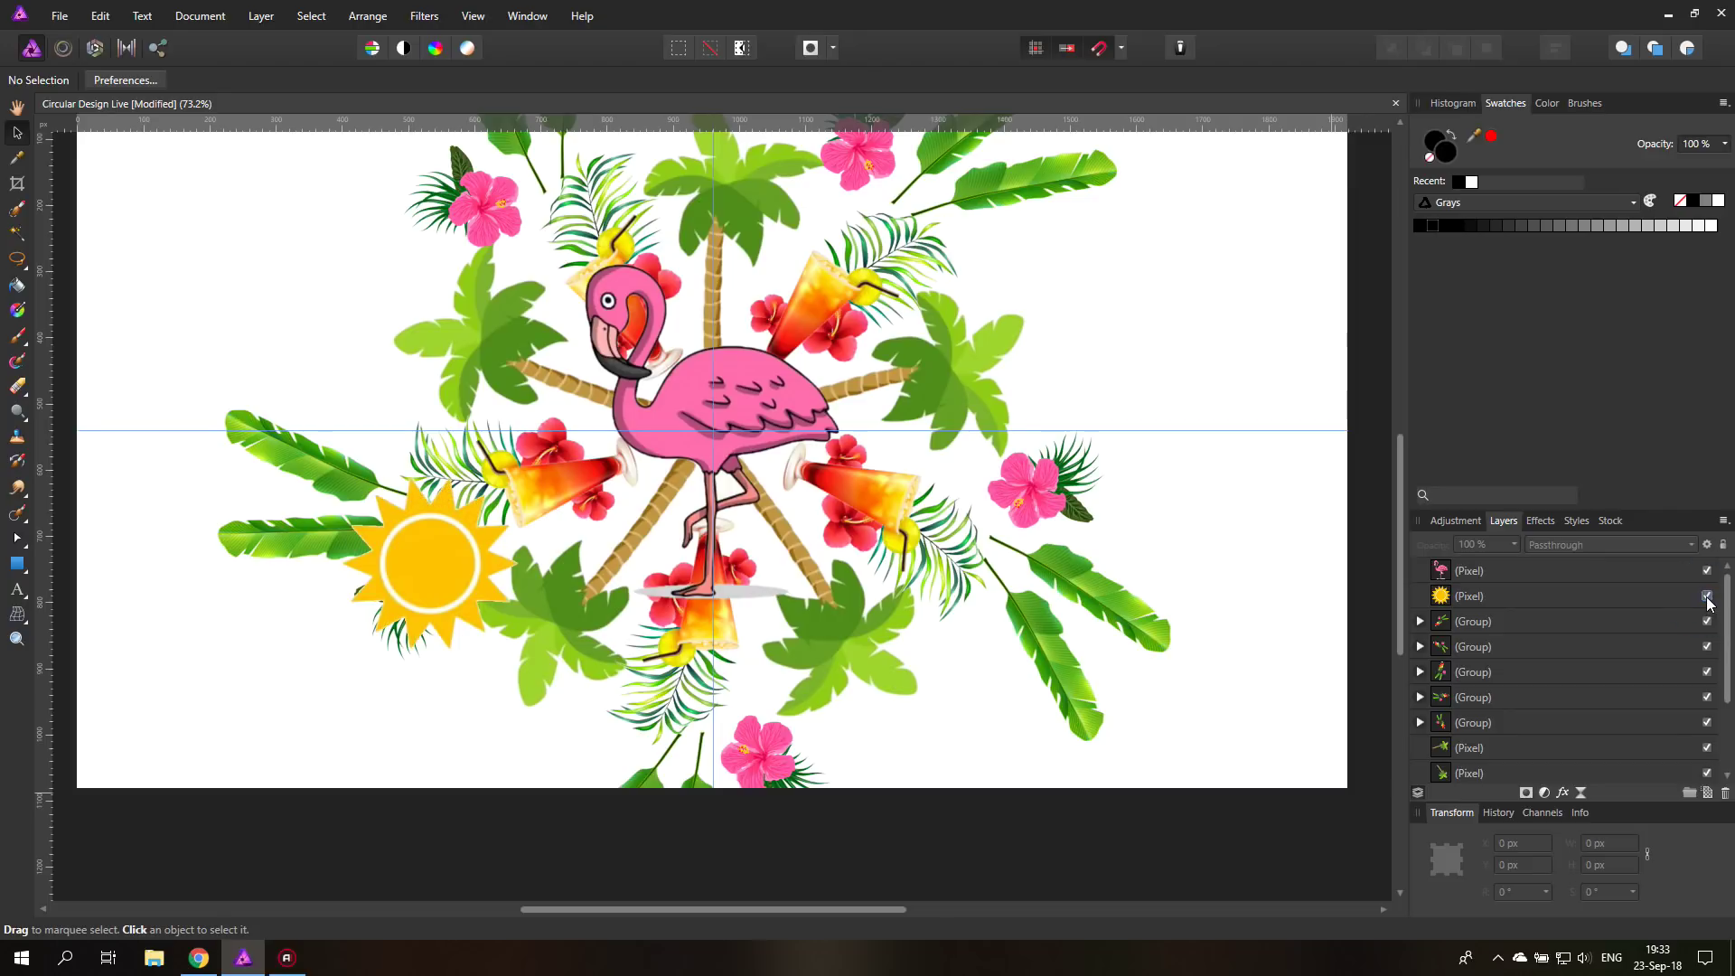
{"action": "left_click", "coordinate": [1442, 596]}
{"action": "left_click_drag", "start_coordinate": [399, 587], "coordinate": [1279, 402]}
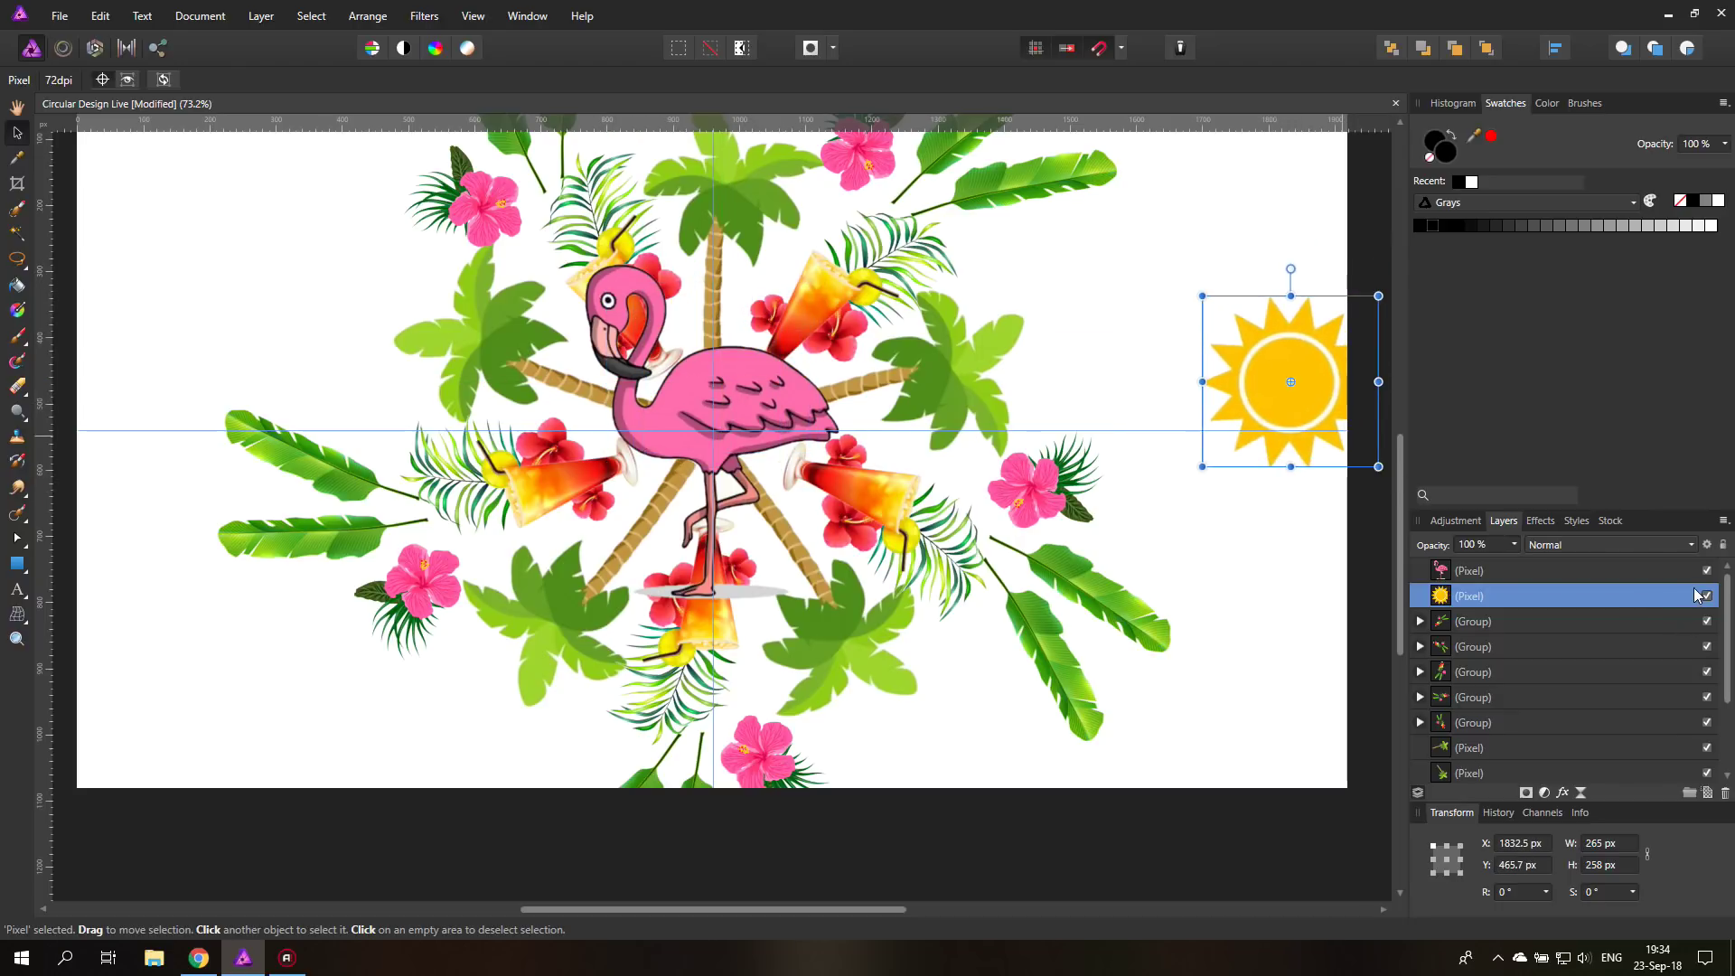
{"action": "left_click", "coordinate": [1705, 595]}
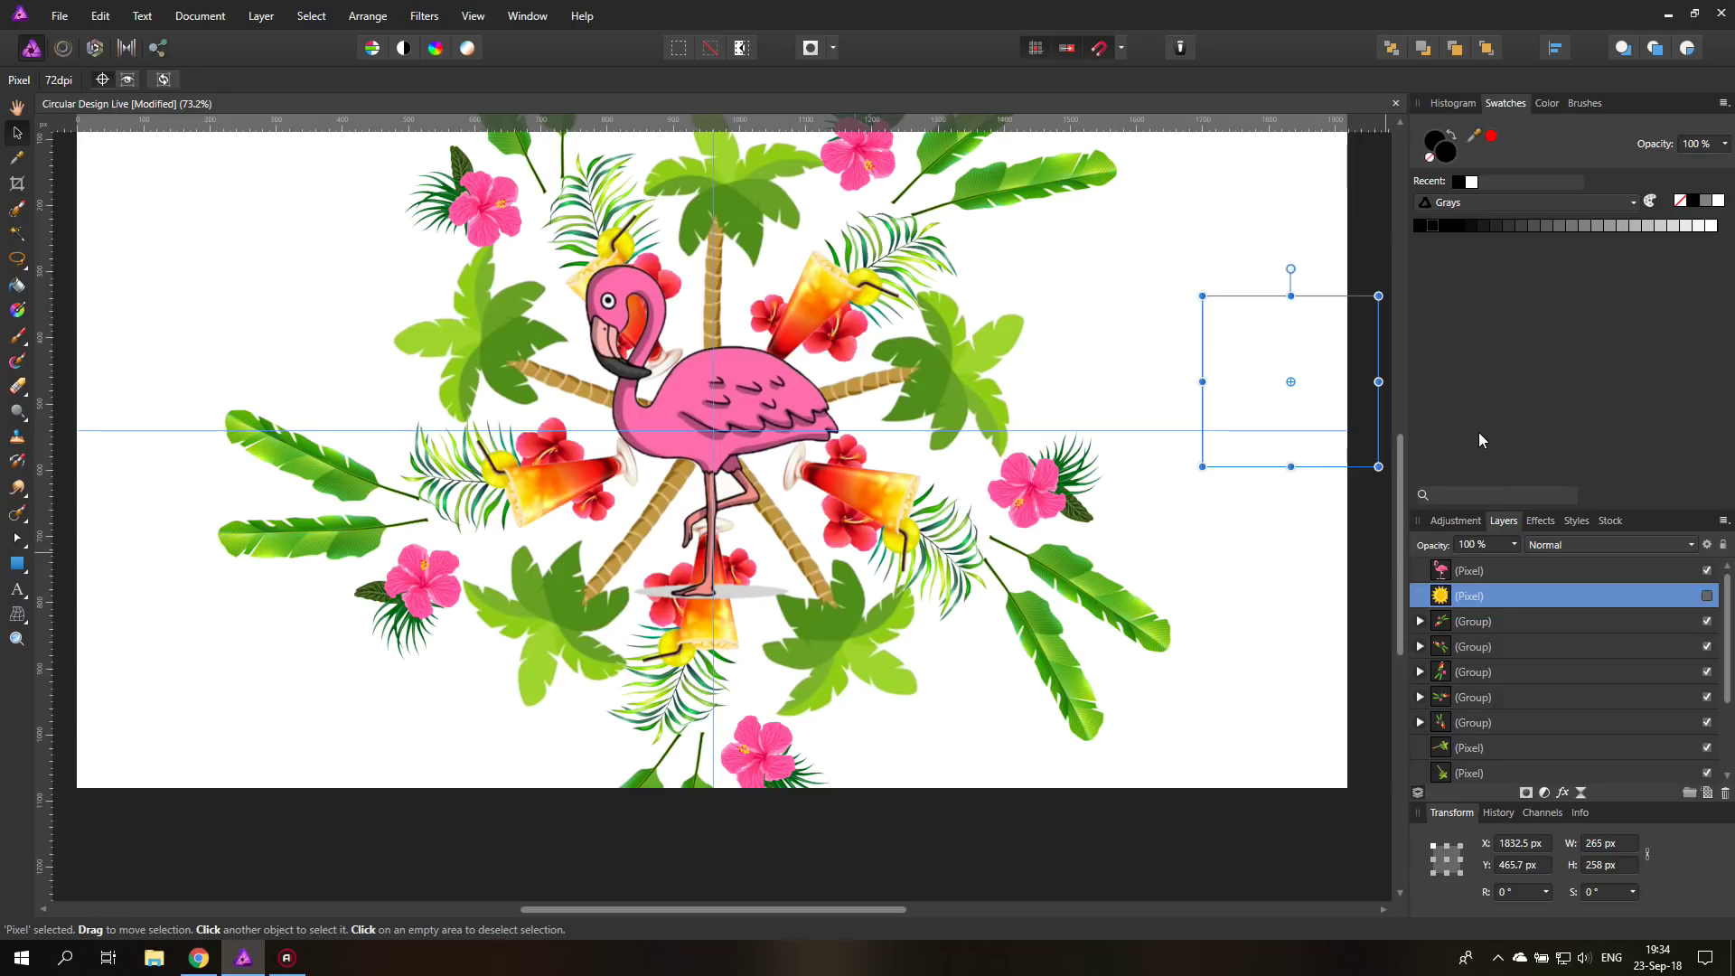
Duplicate the flamingo and place the copy right of the mandala at 1513, 504.8 px
{"action": "scroll", "coordinate": [1448, 656], "scroll_direction": "down", "scroll_amount": 2}
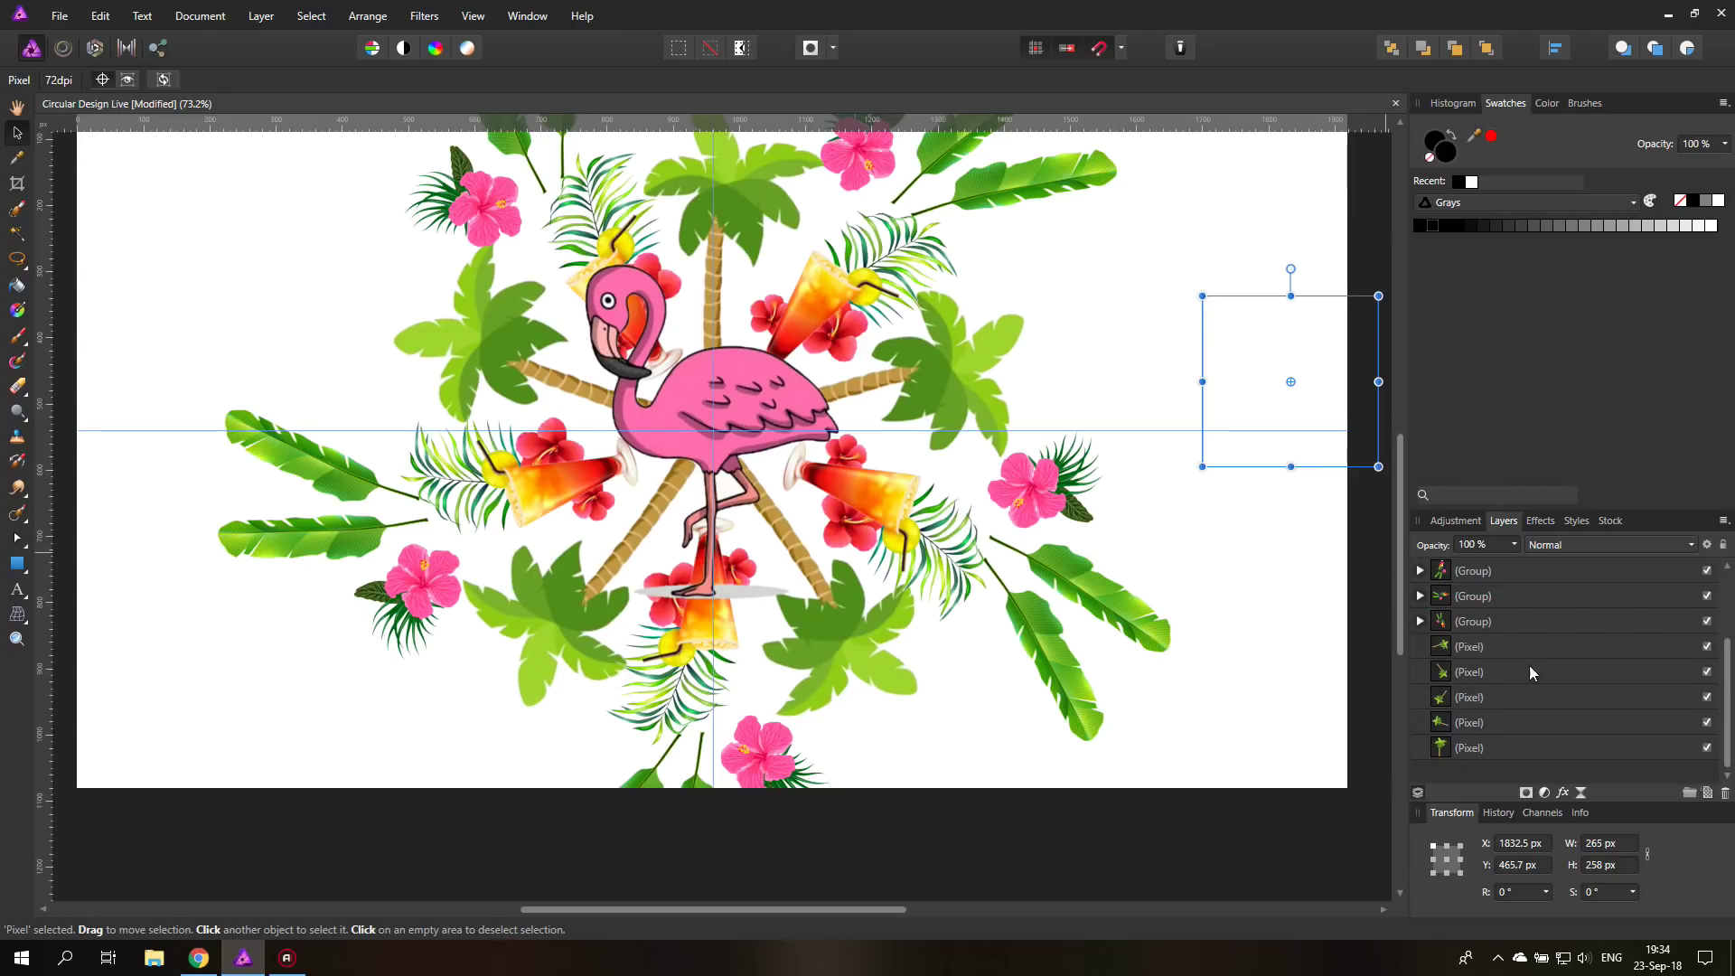
{"action": "scroll", "coordinate": [1474, 714], "scroll_direction": "up", "scroll_amount": 2}
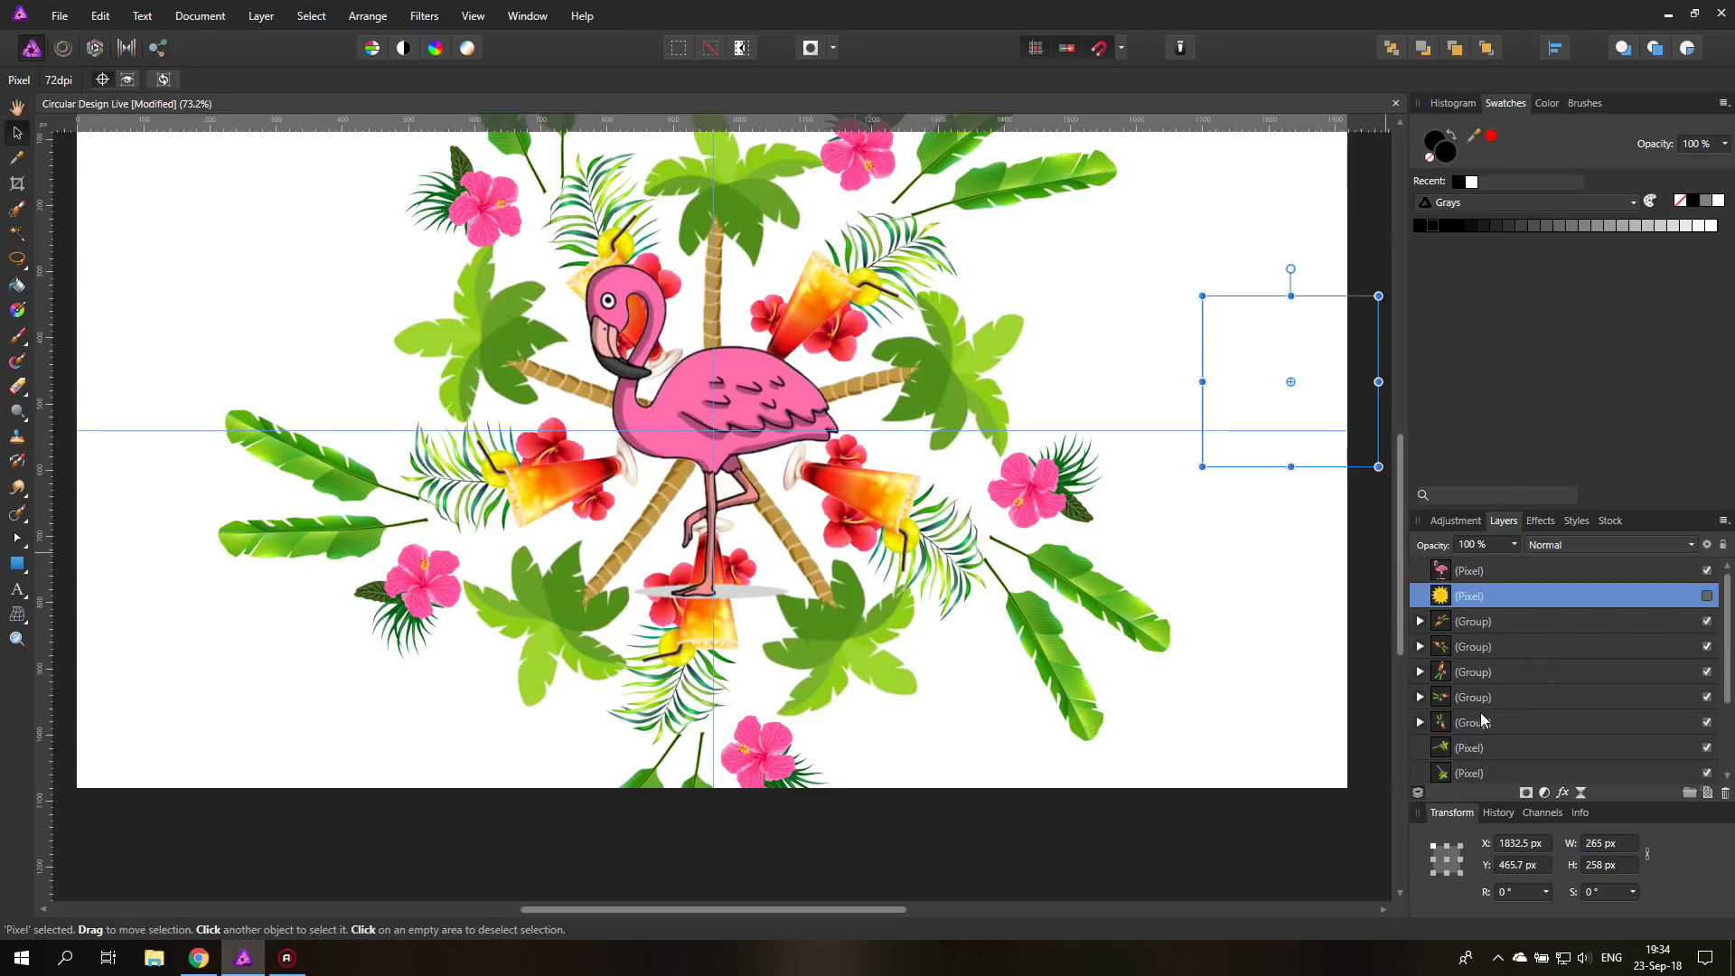
{"action": "left_click", "coordinate": [1491, 571]}
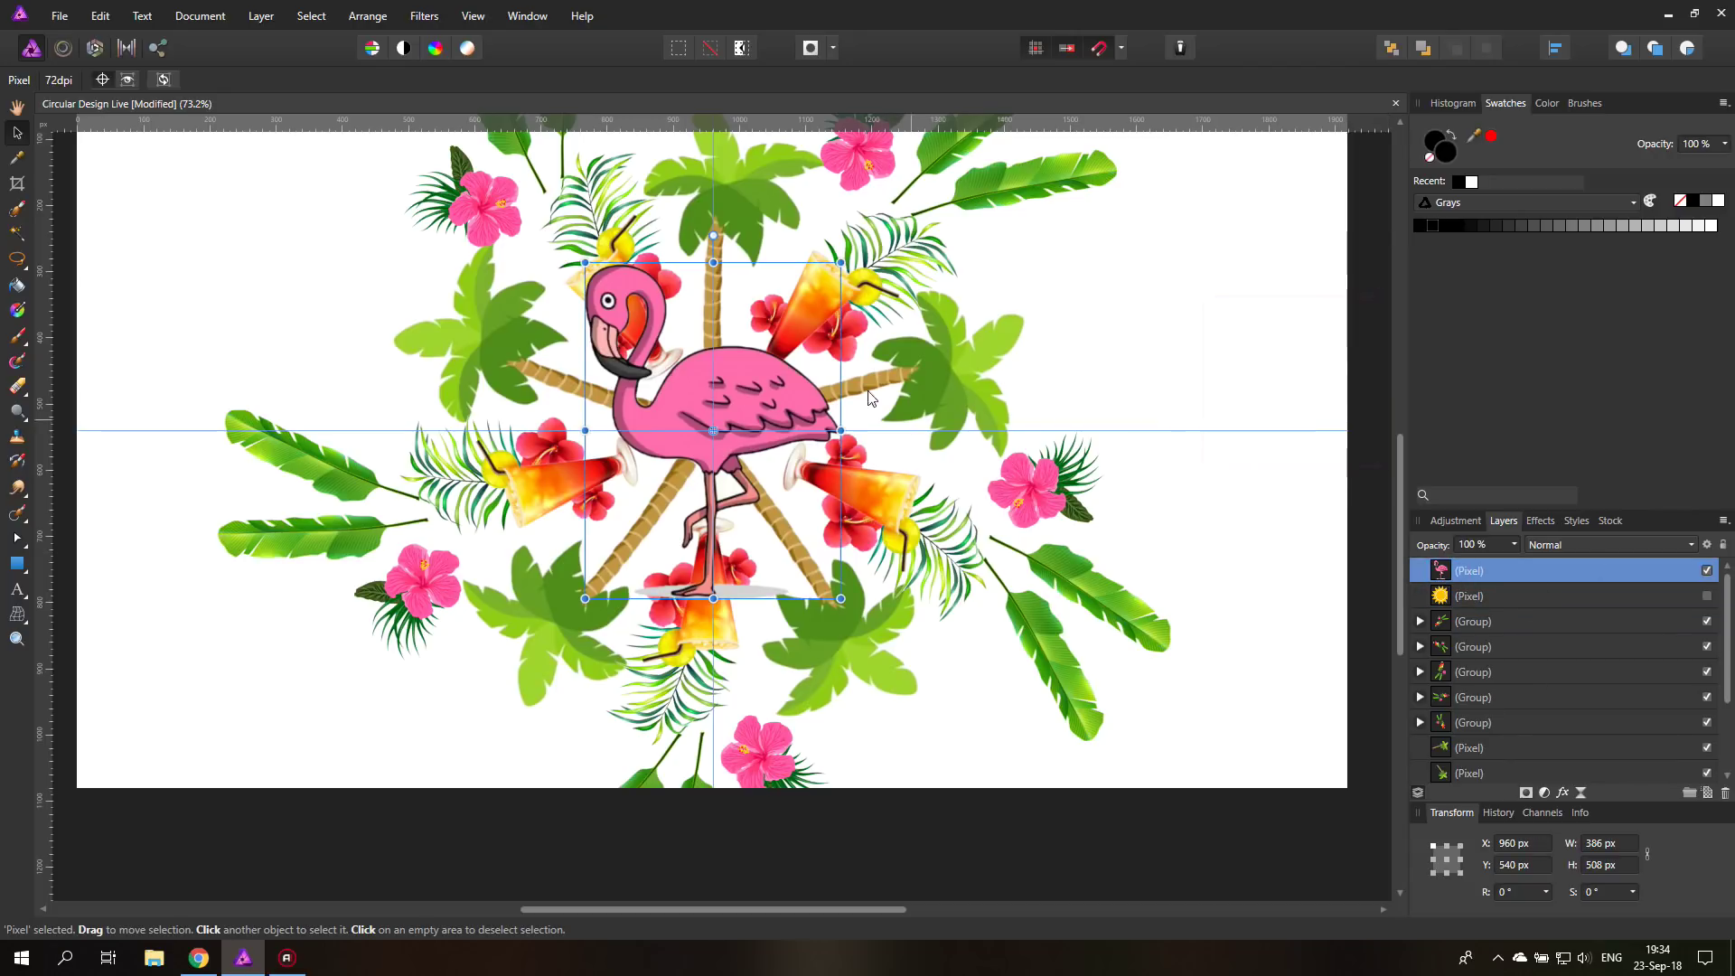
{"action": "key", "text": "ctrl+j"}
{"action": "left_click_drag", "start_coordinate": [751, 399], "coordinate": [1117, 372]}
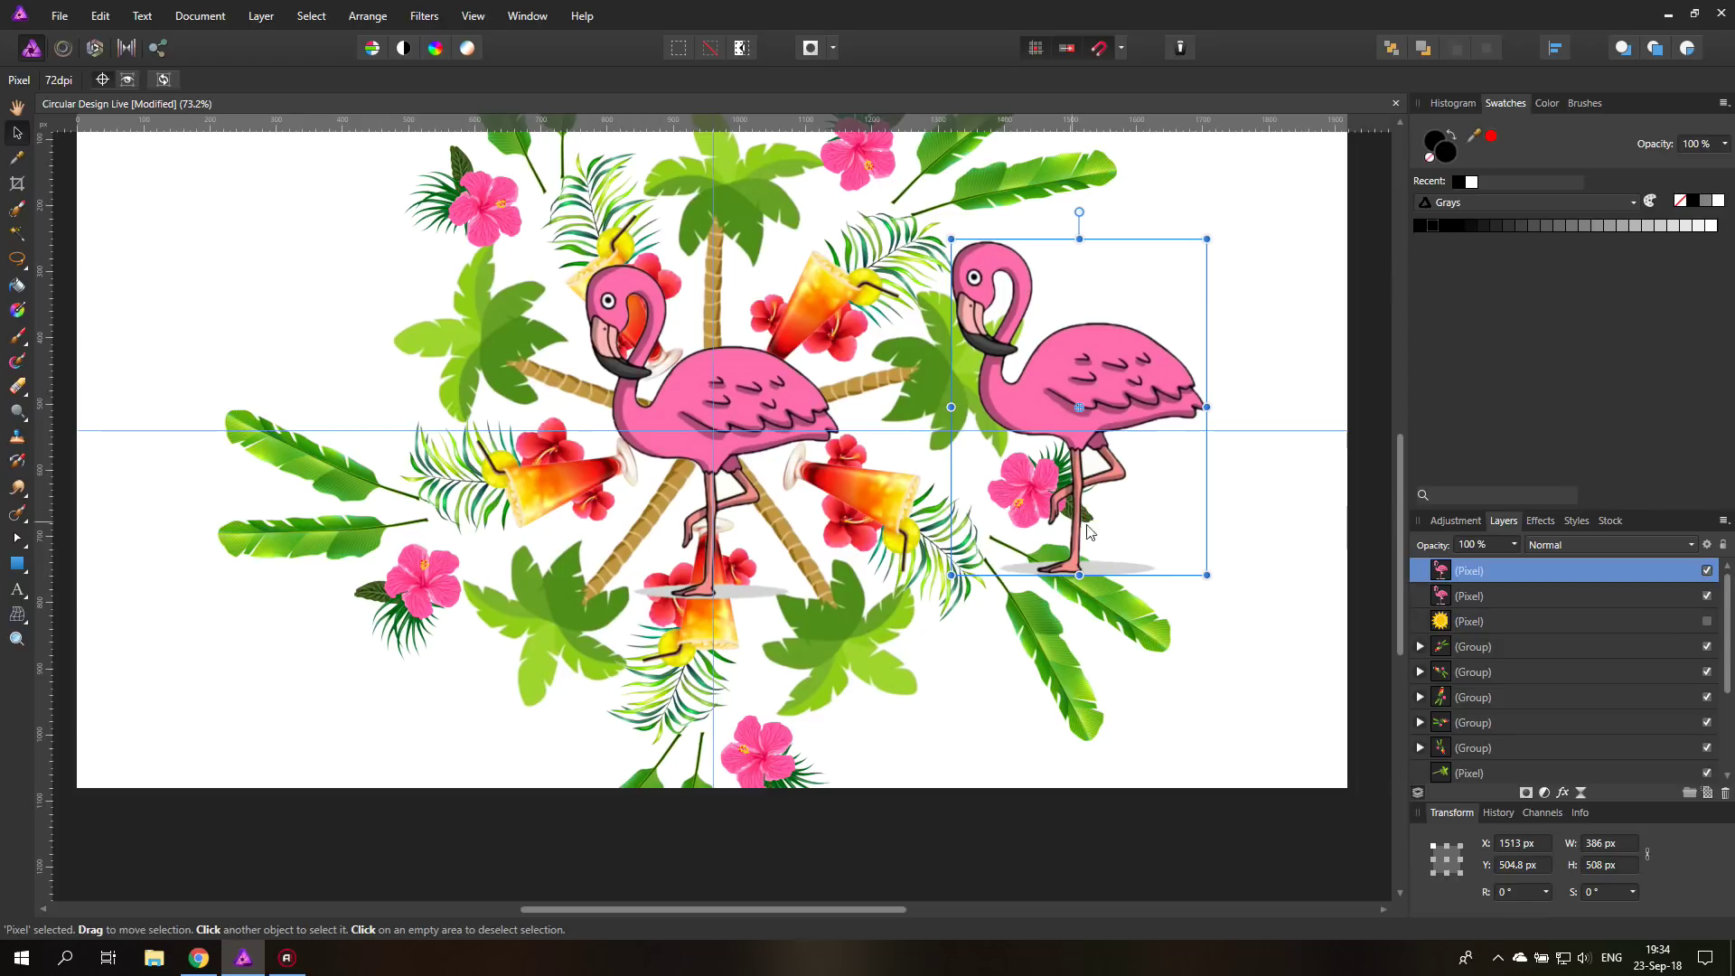
{"action": "left_click", "coordinate": [1469, 646]}
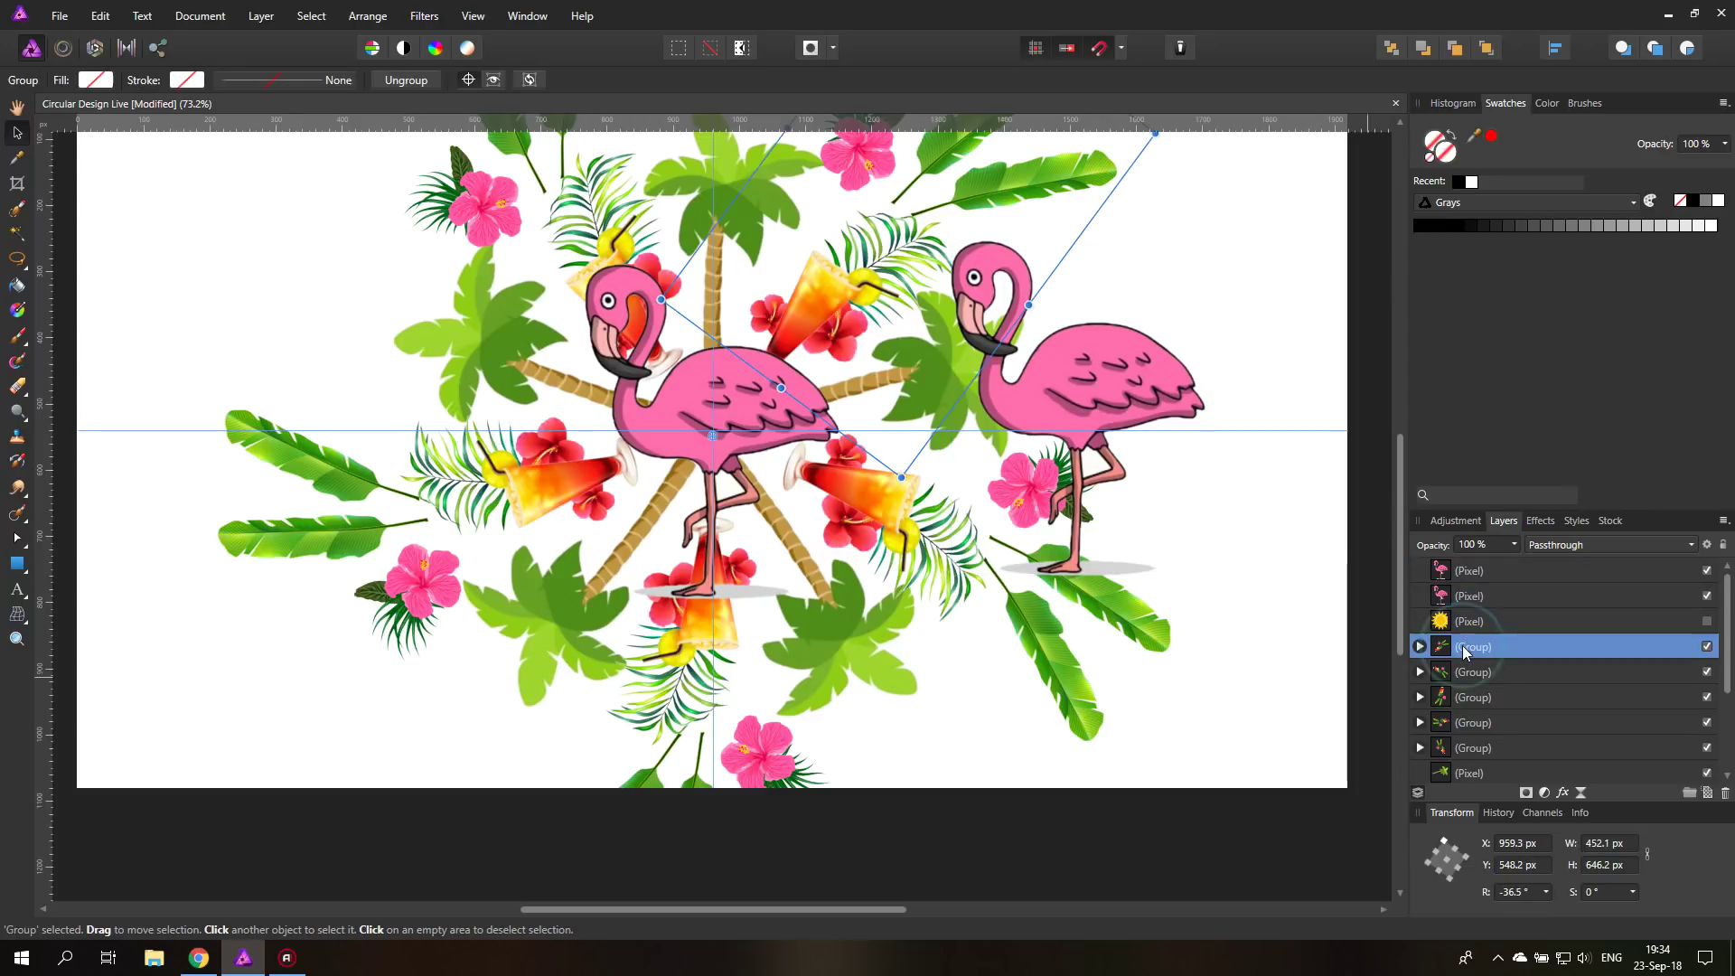
Hide the five cocktail groups and move the flamingo copy up-left to 1416, 406.8 px
{"action": "scroll", "coordinate": [1492, 719], "scroll_direction": "down", "scroll_amount": 2}
{"action": "left_click", "coordinate": [1490, 625], "text": "shift"}
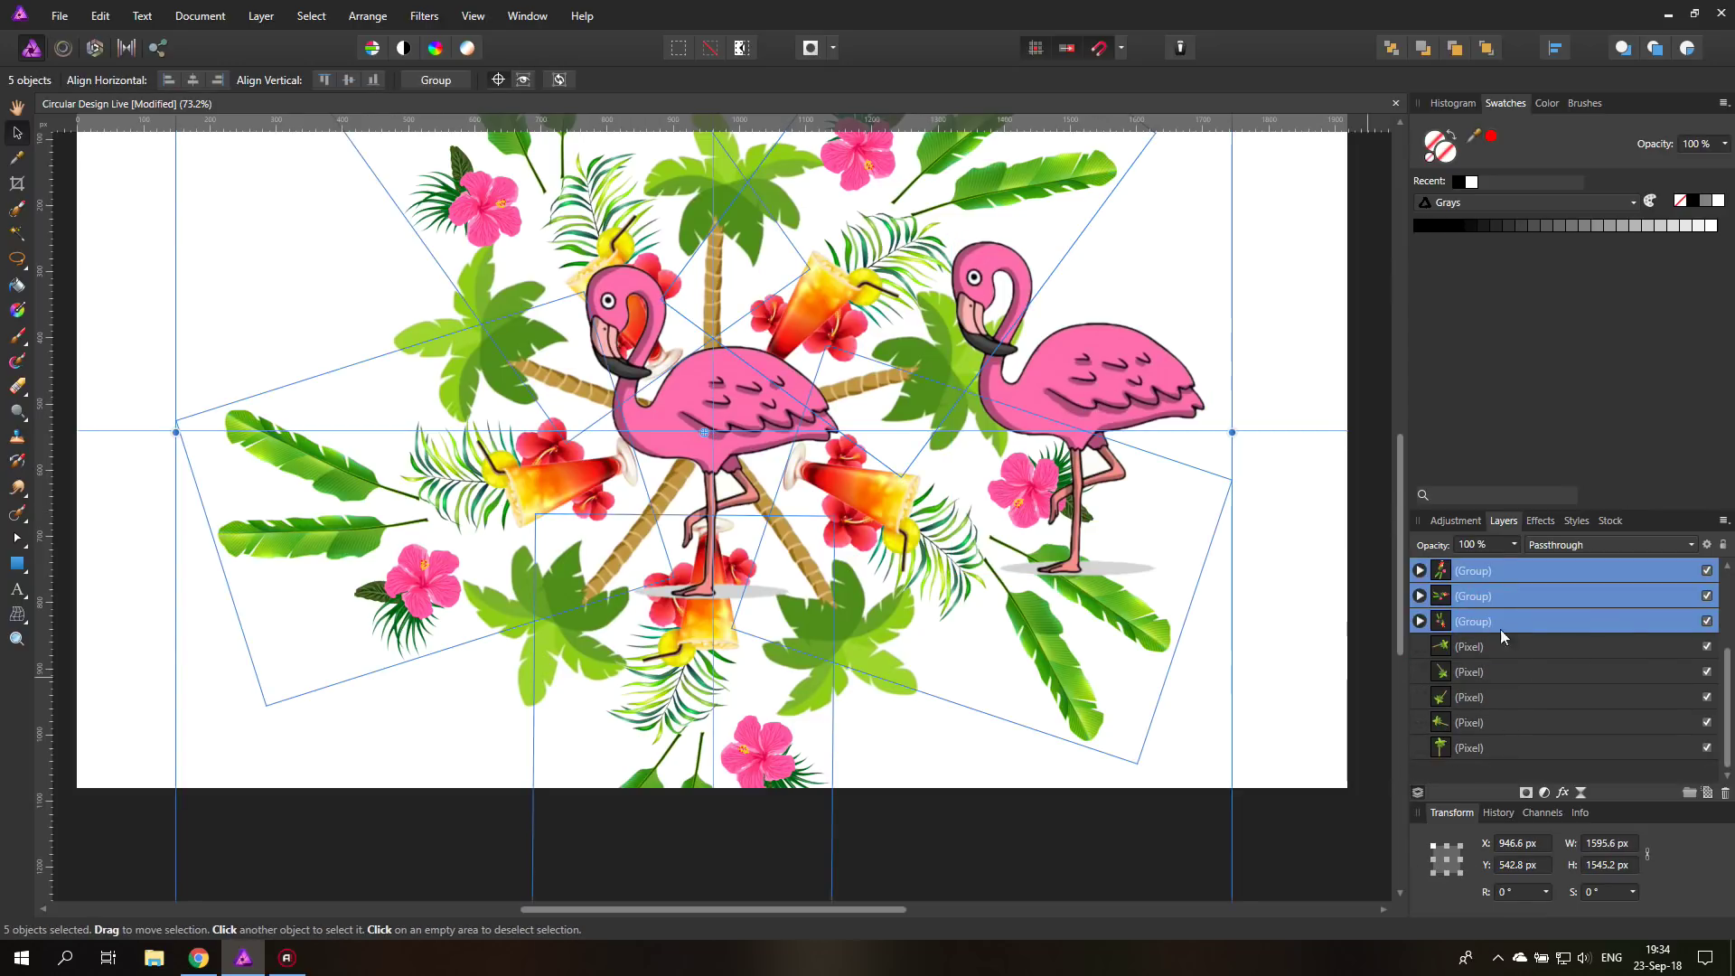
{"action": "scroll", "coordinate": [1535, 637], "scroll_direction": "up", "scroll_amount": 2}
{"action": "left_click", "coordinate": [1706, 647]}
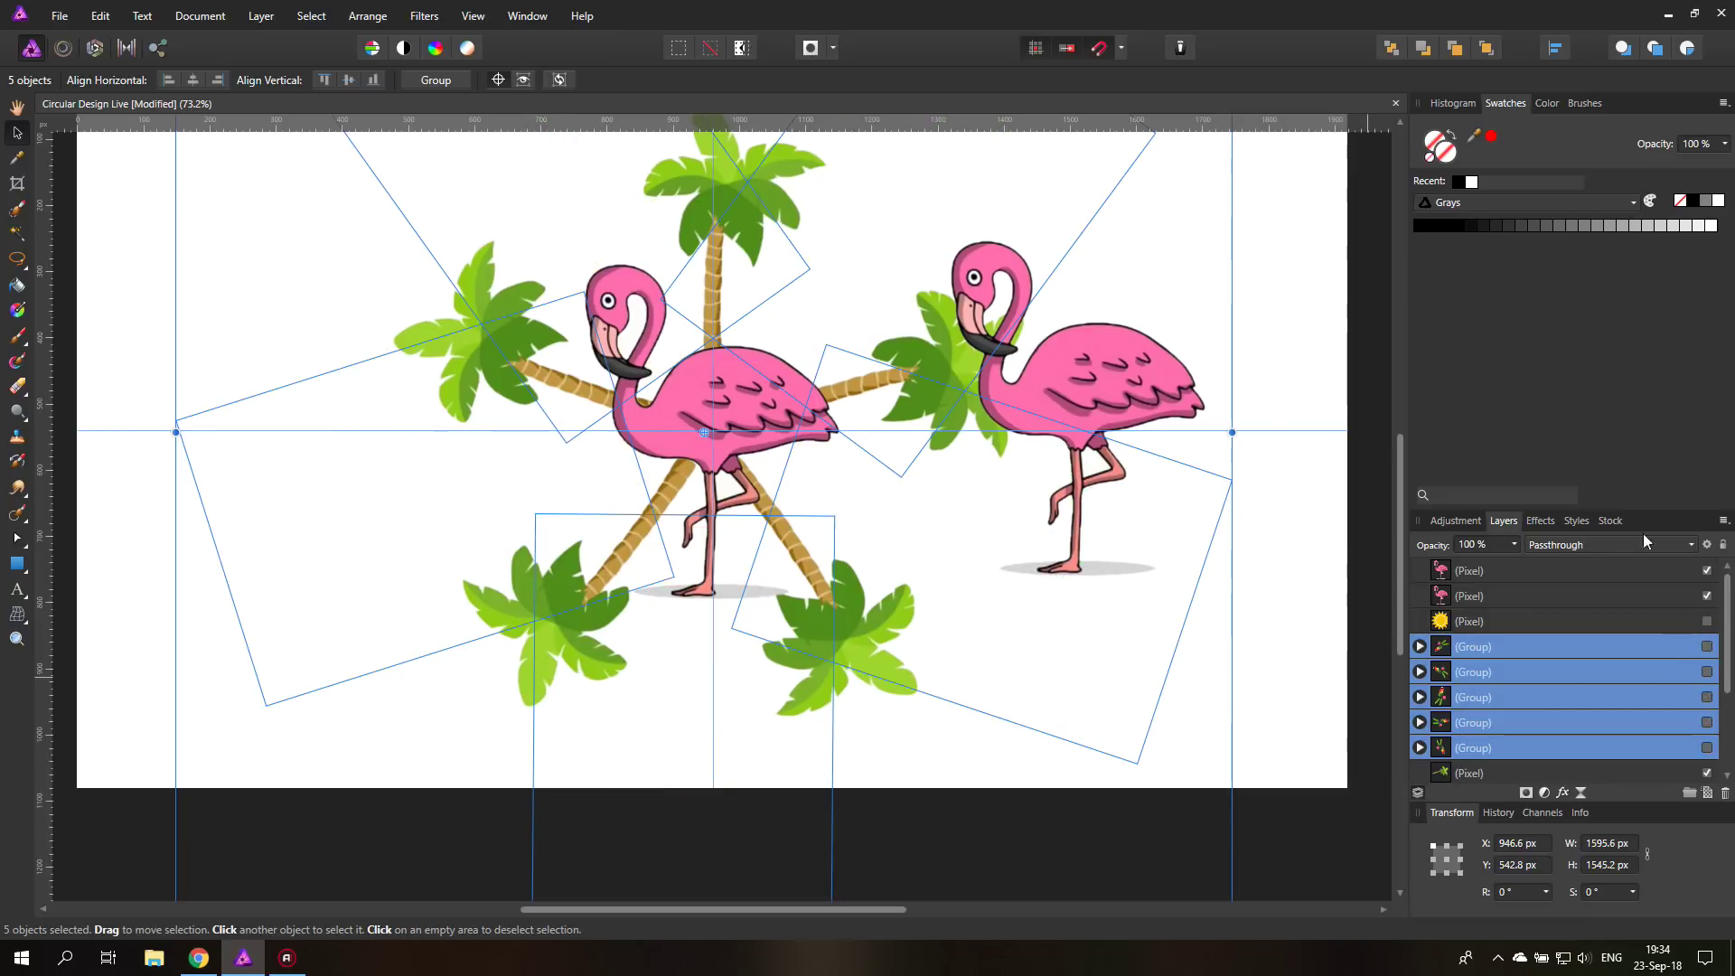
{"action": "left_click", "coordinate": [1114, 382]}
{"action": "left_click_drag", "start_coordinate": [1122, 383], "coordinate": [1048, 316]}
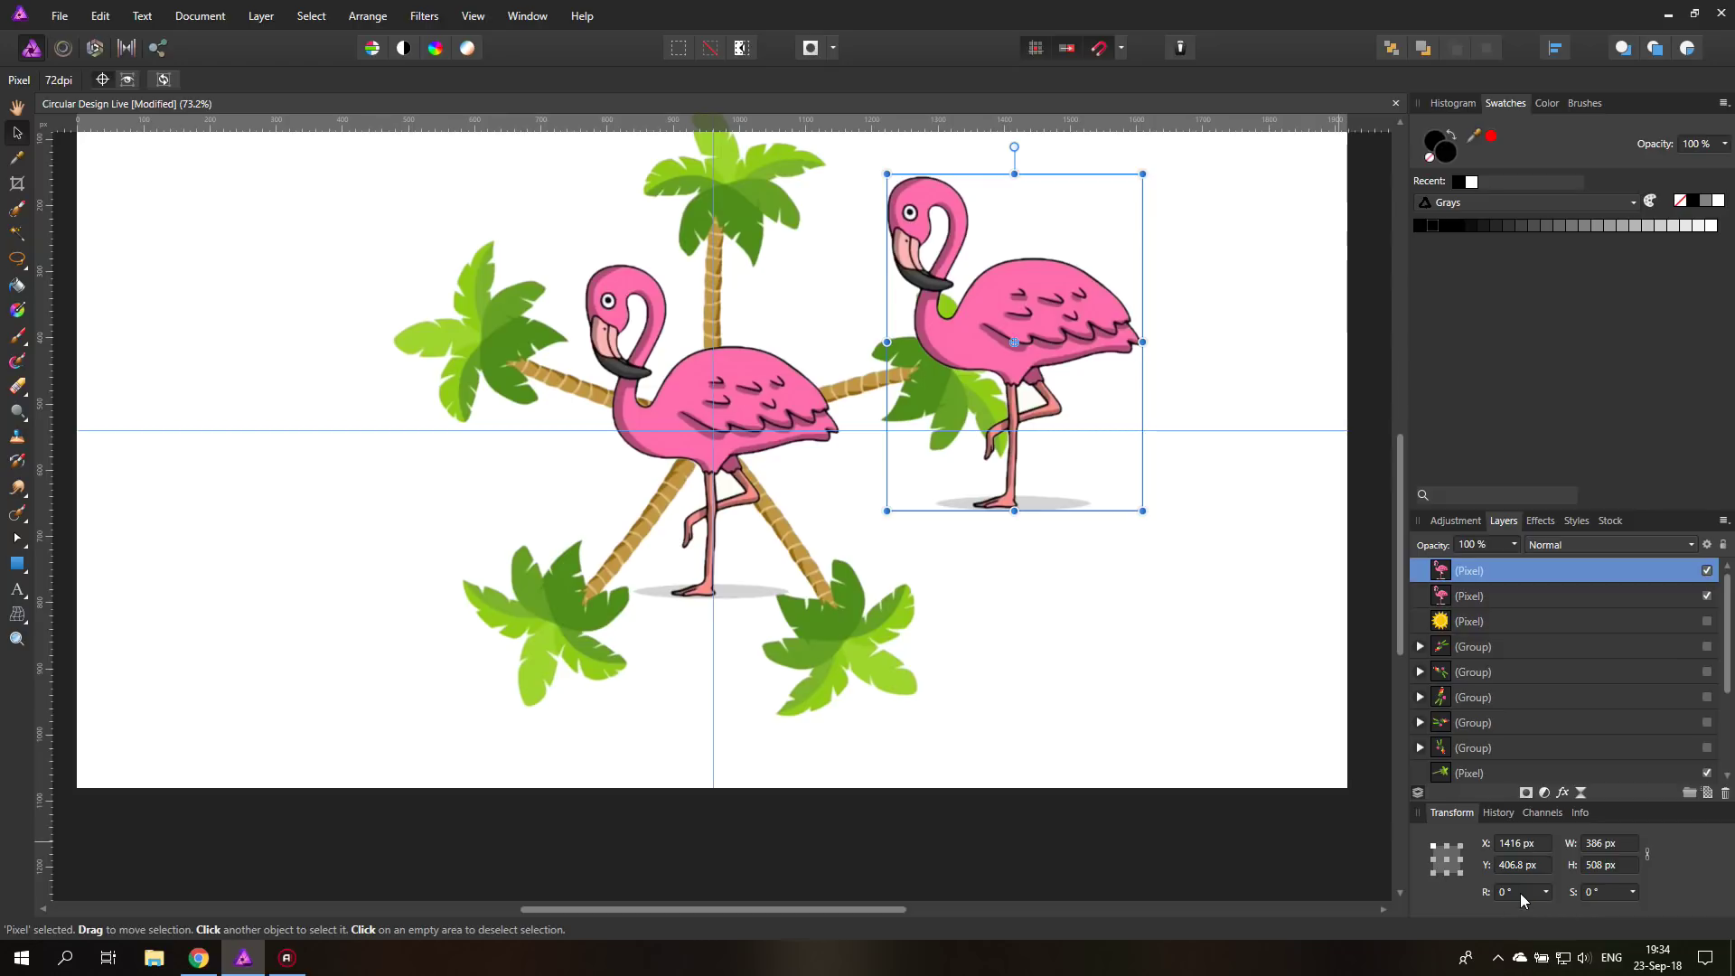
Tilt the flamingo copy, then set its rotation to 30°
{"action": "left_click", "coordinate": [1519, 892]}
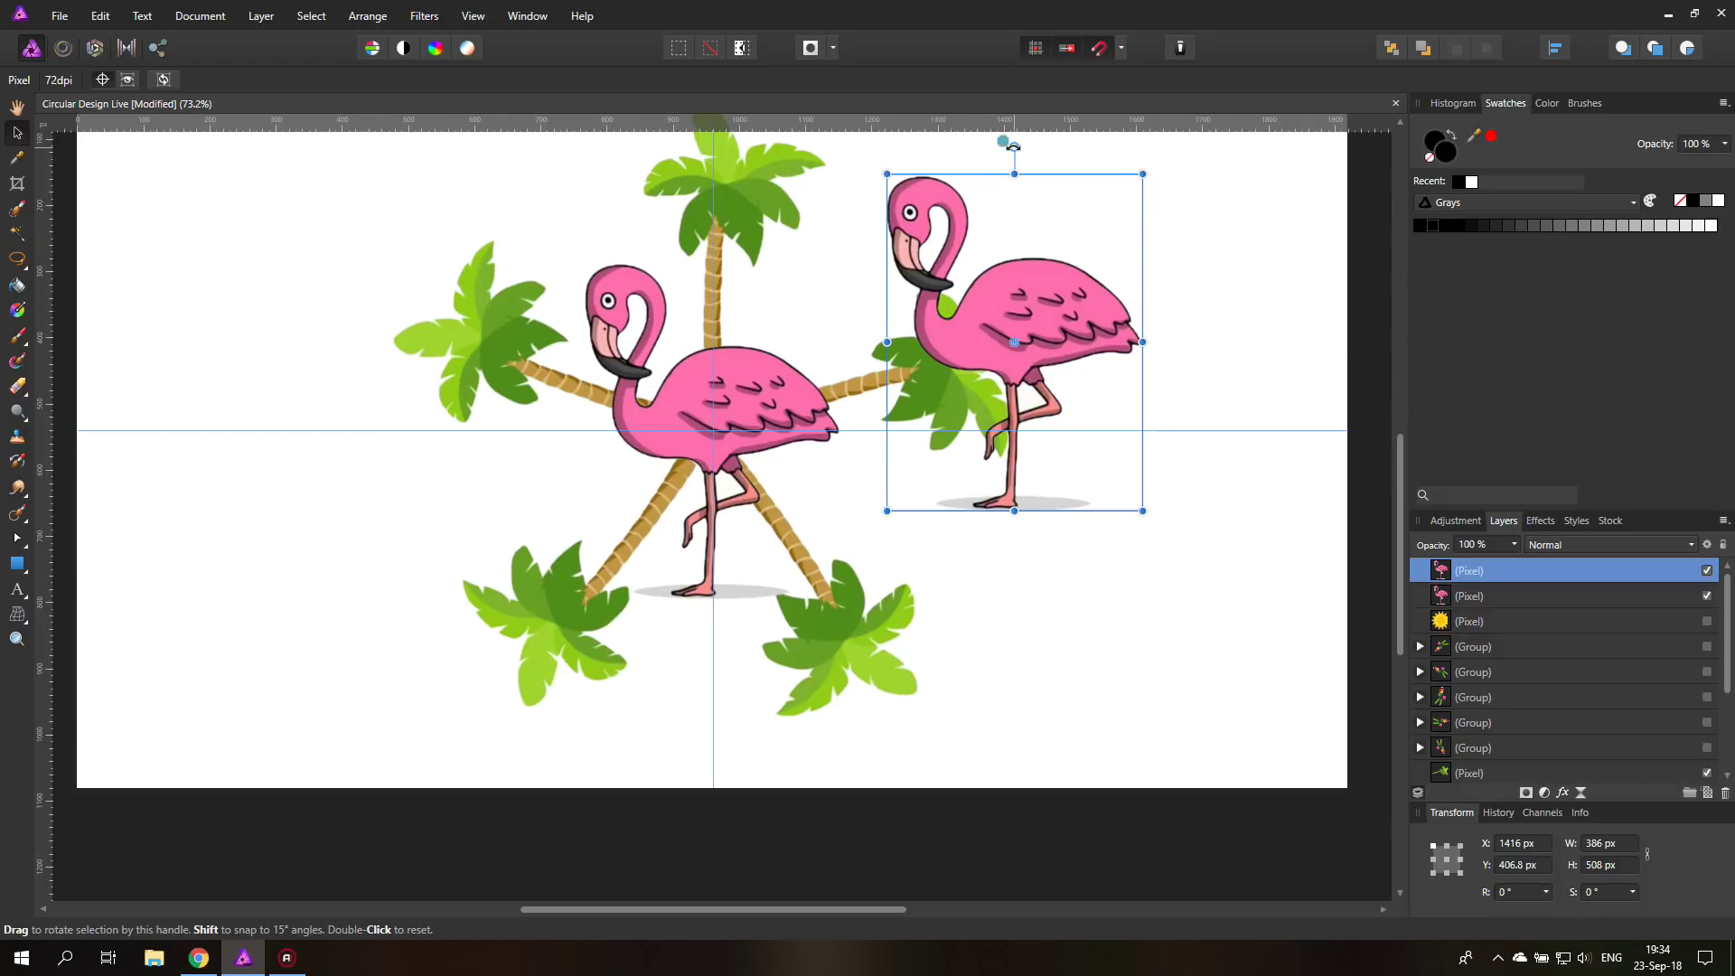
{"action": "left_click_drag", "start_coordinate": [1014, 147], "coordinate": [1121, 156]}
{"action": "left_click", "coordinate": [1517, 892]}
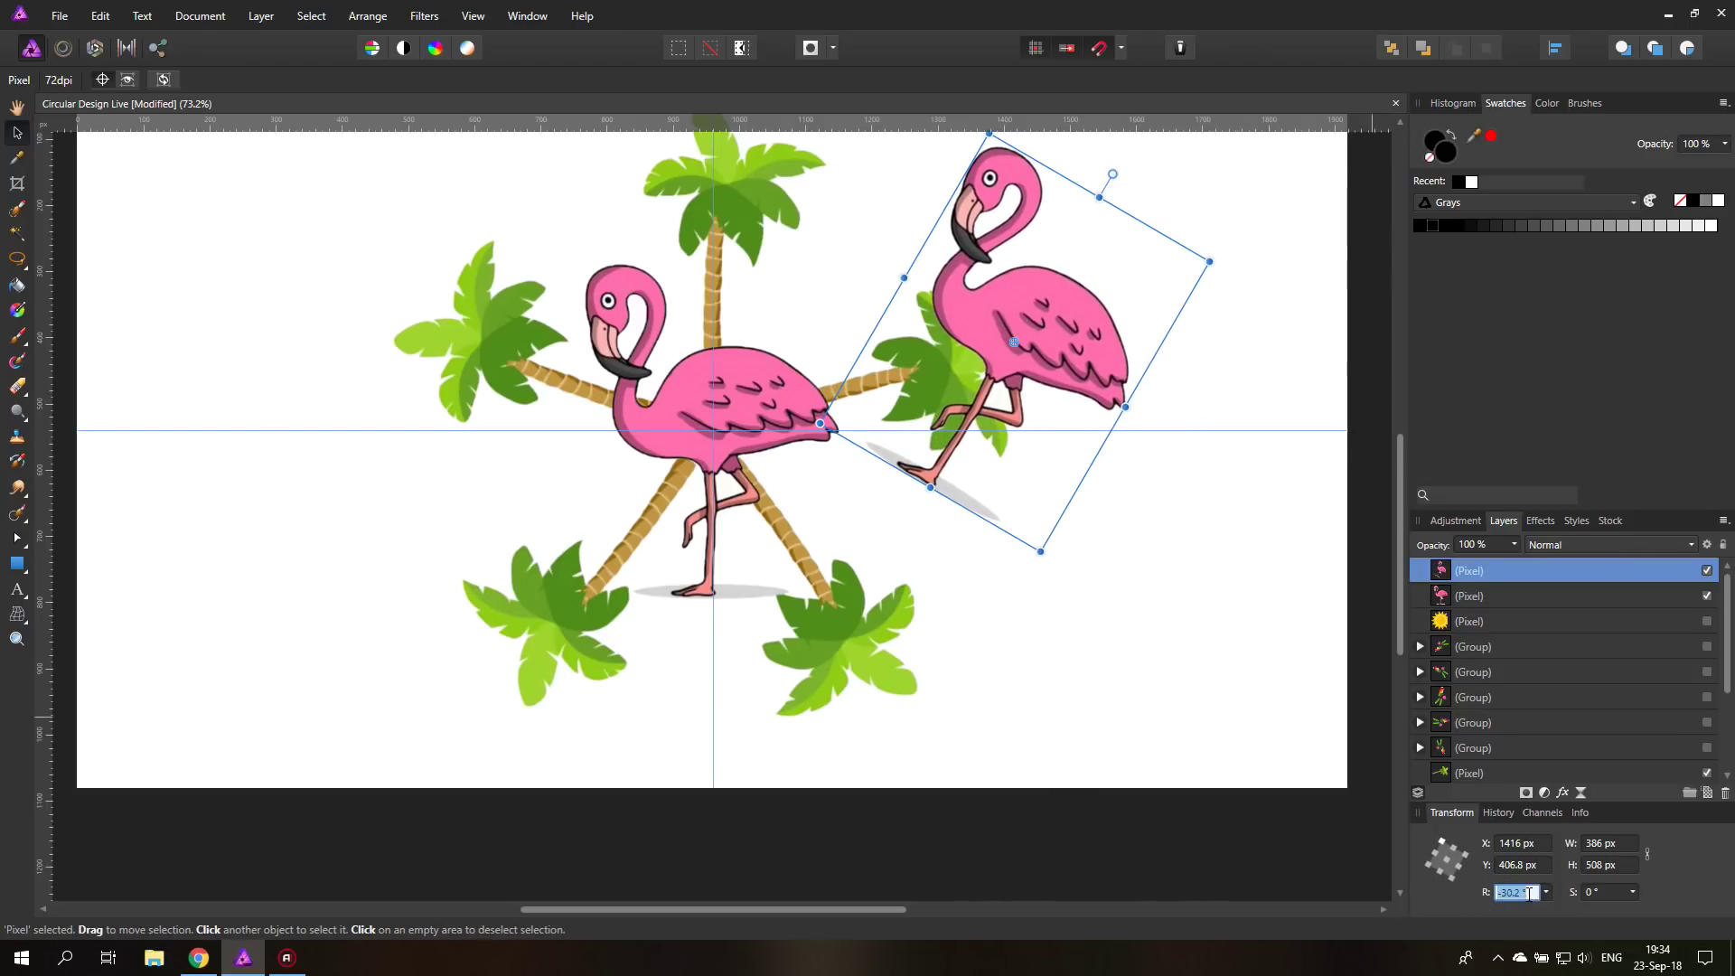
{"action": "type", "text": "30"}
{"action": "key", "text": "Return"}
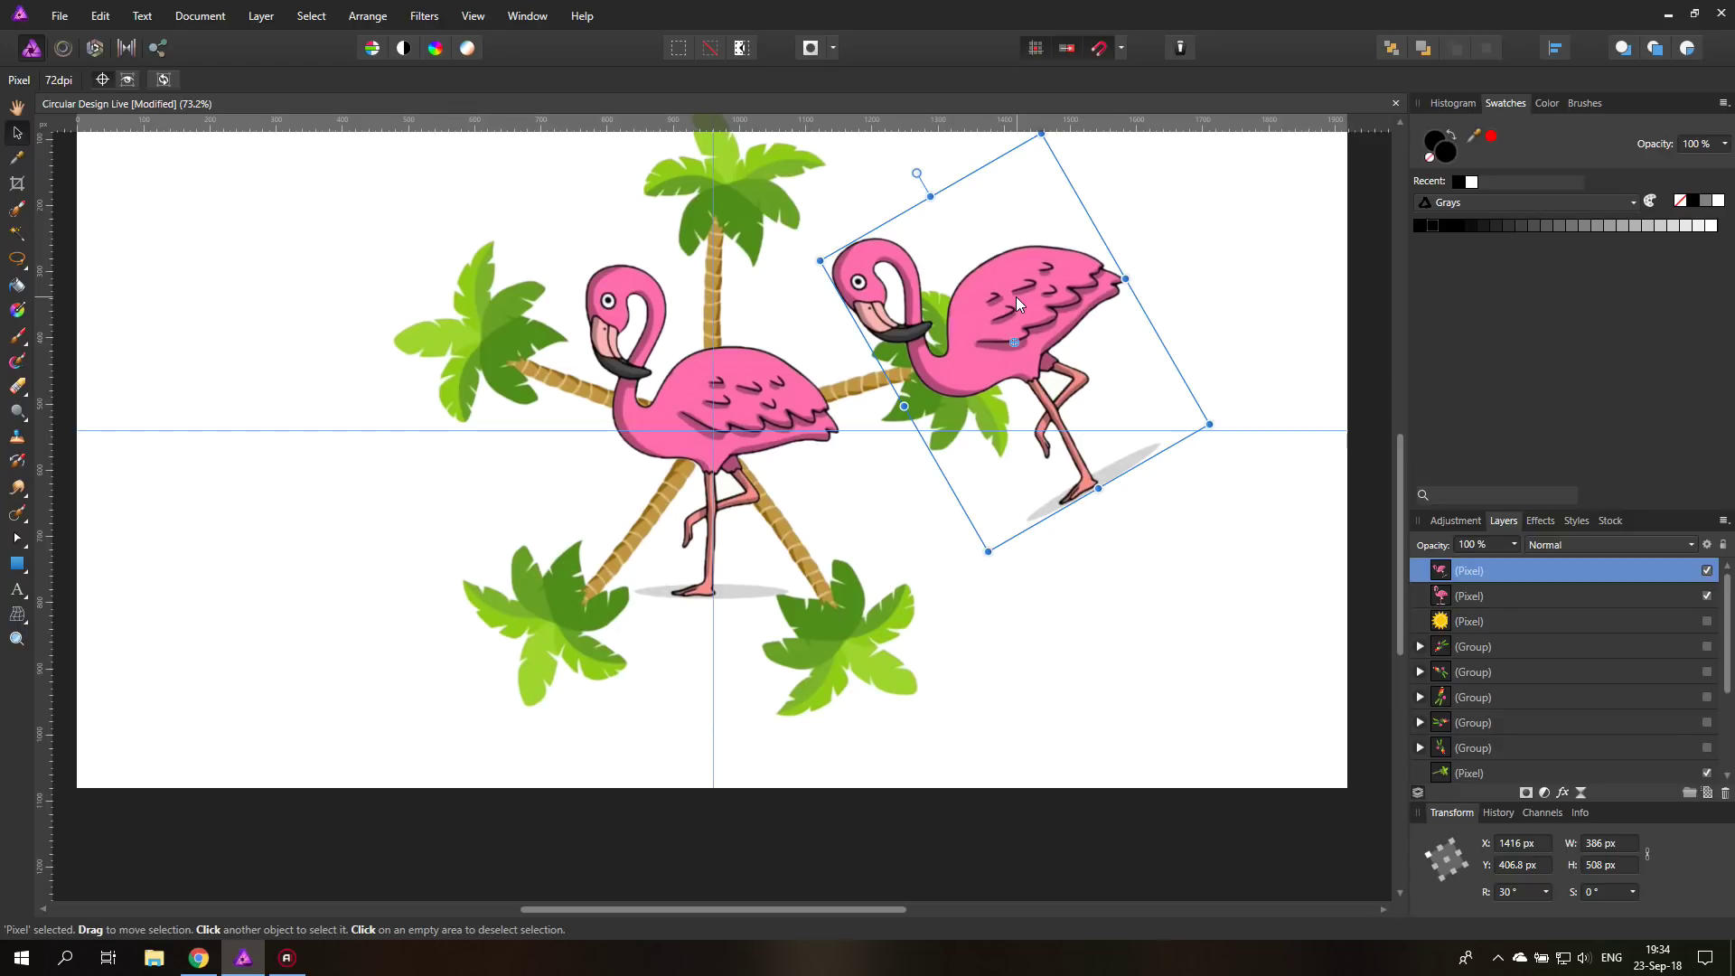
Try a 70° rotation on the flamingo copy, then undo back to 0°
{"action": "left_click", "coordinate": [1520, 890]}
{"action": "type", "text": "70"}
{"action": "key", "text": "Return"}
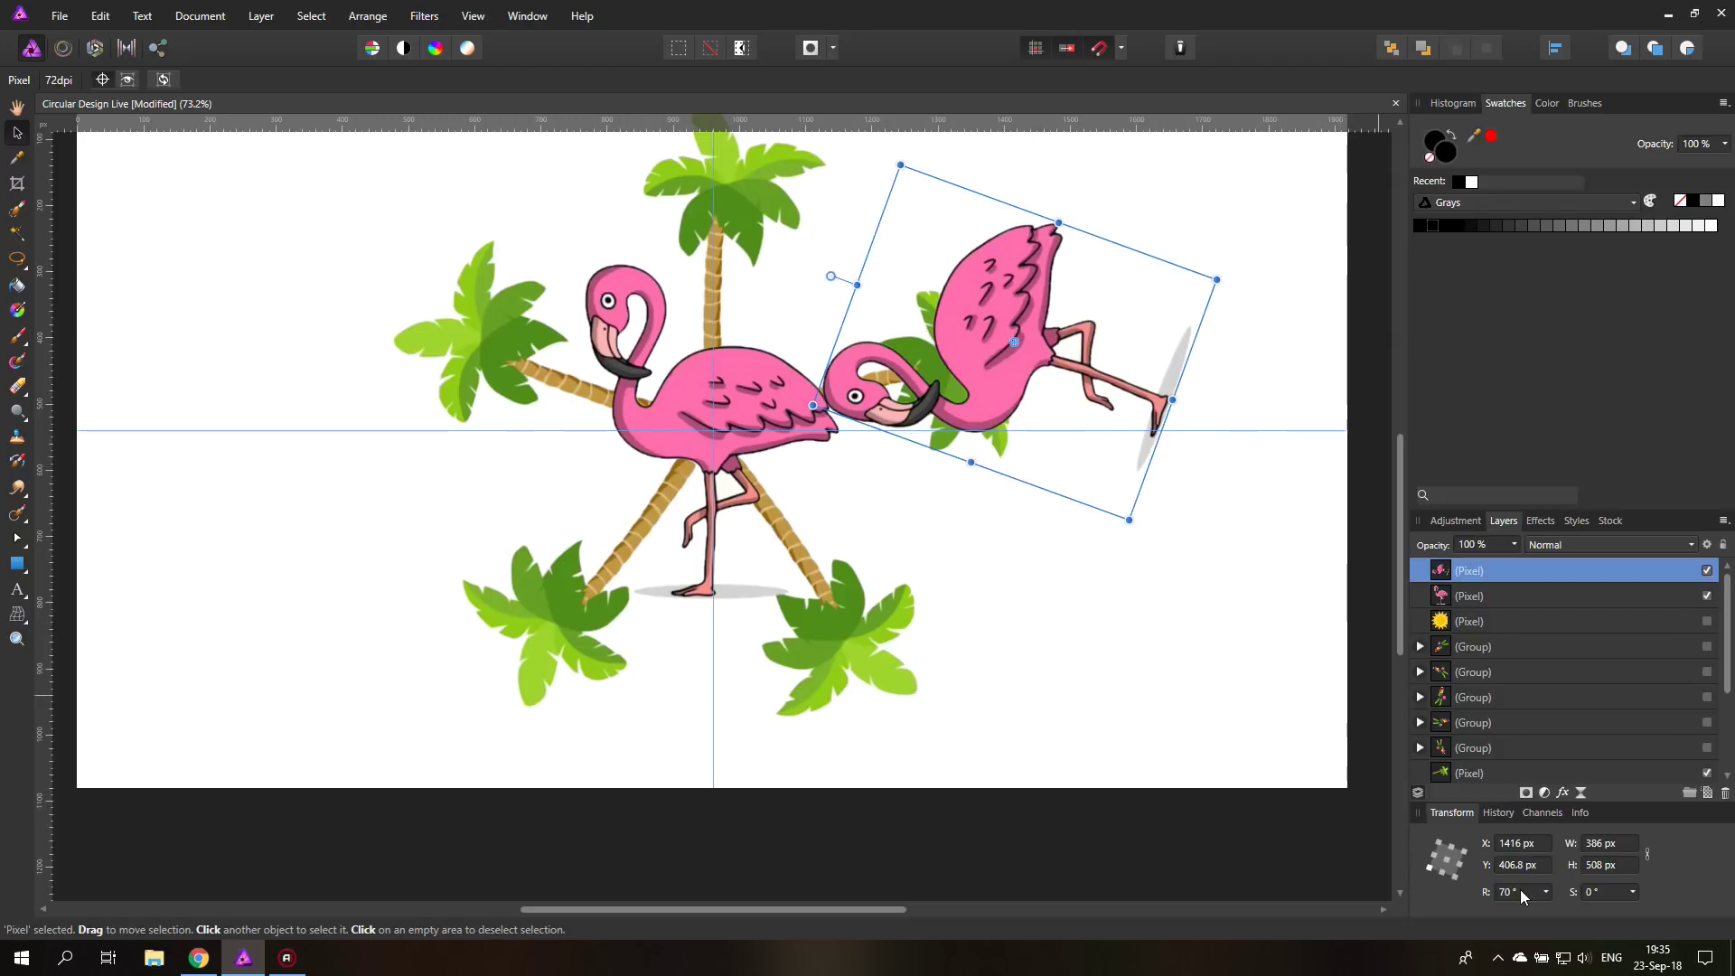
{"action": "key", "text": "ctrl+z"}
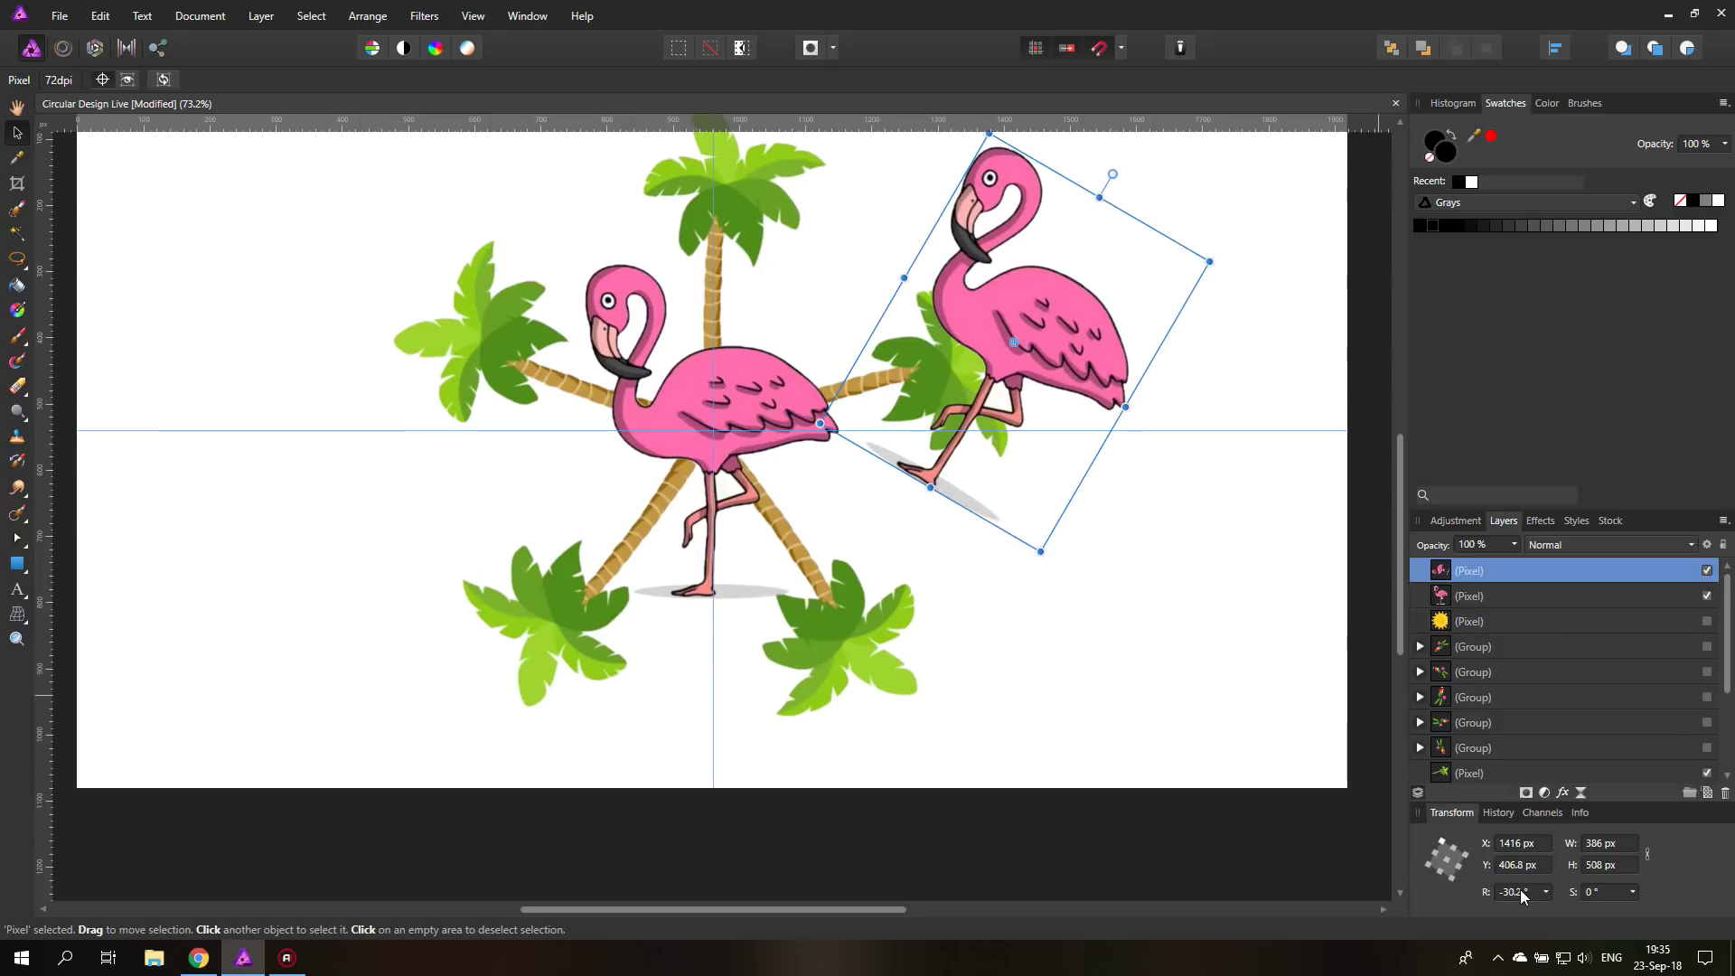
{"action": "key", "text": "ctrl+z"}
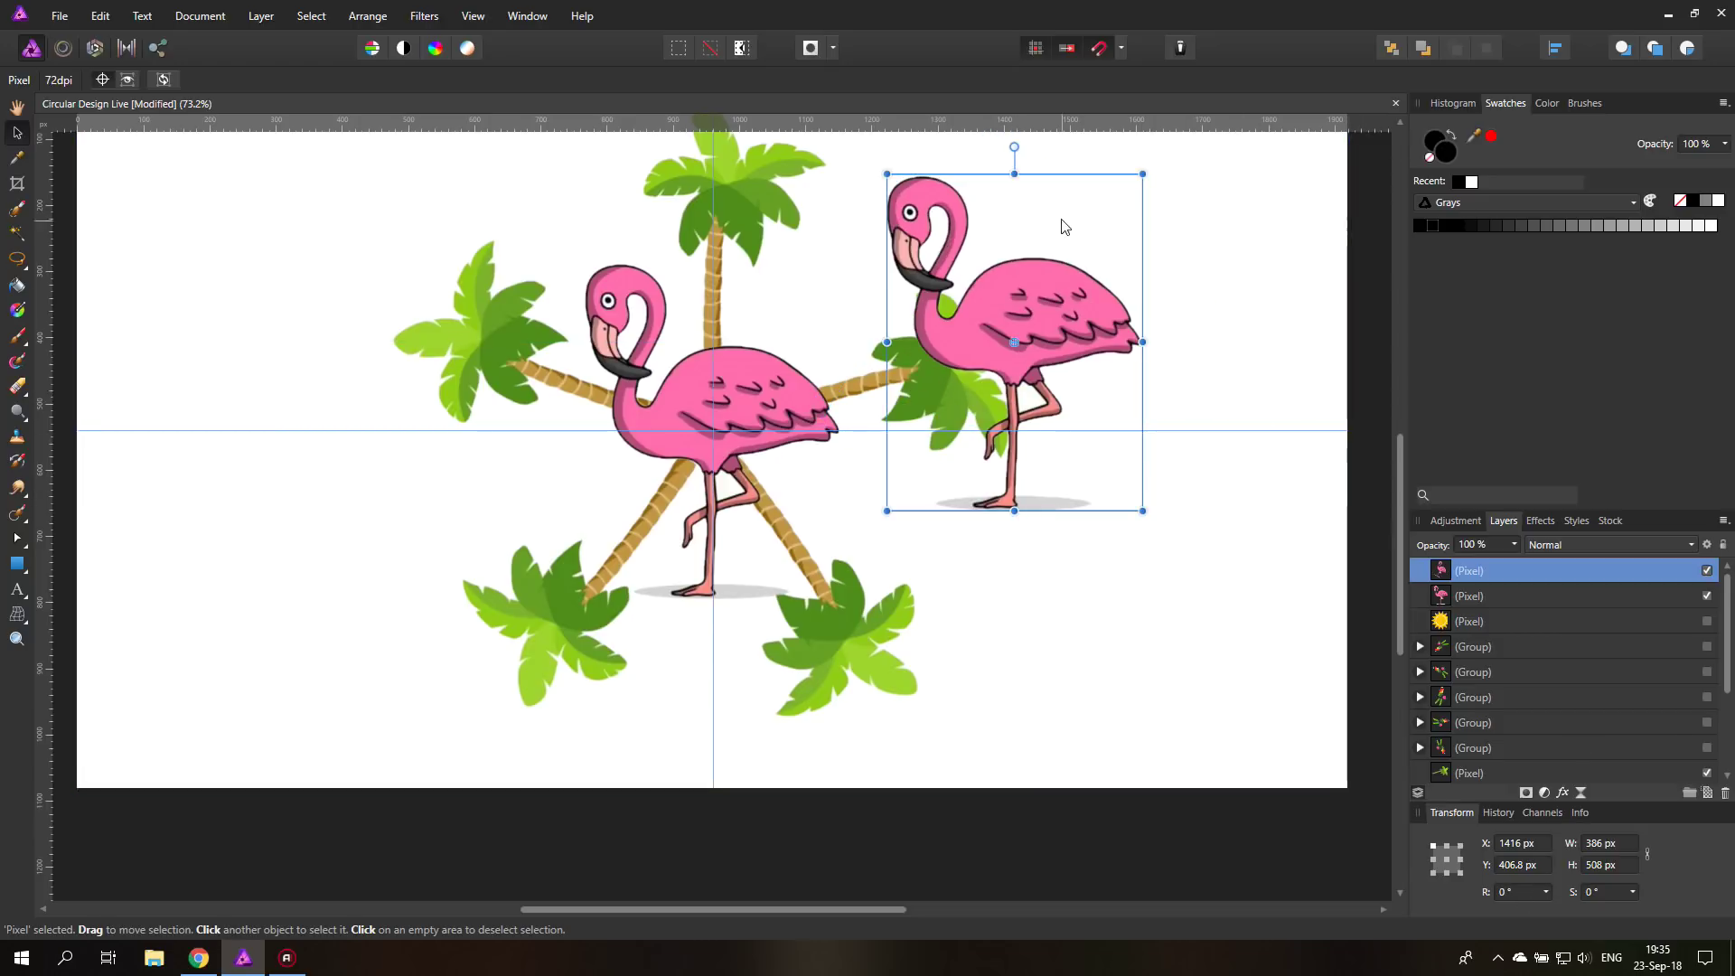
Tilt the flamingo copy to -27.8° and shrink it to 124.8 × 164.2 px between the top and right palms
{"action": "left_click_drag", "start_coordinate": [1010, 302], "coordinate": [892, 381]}
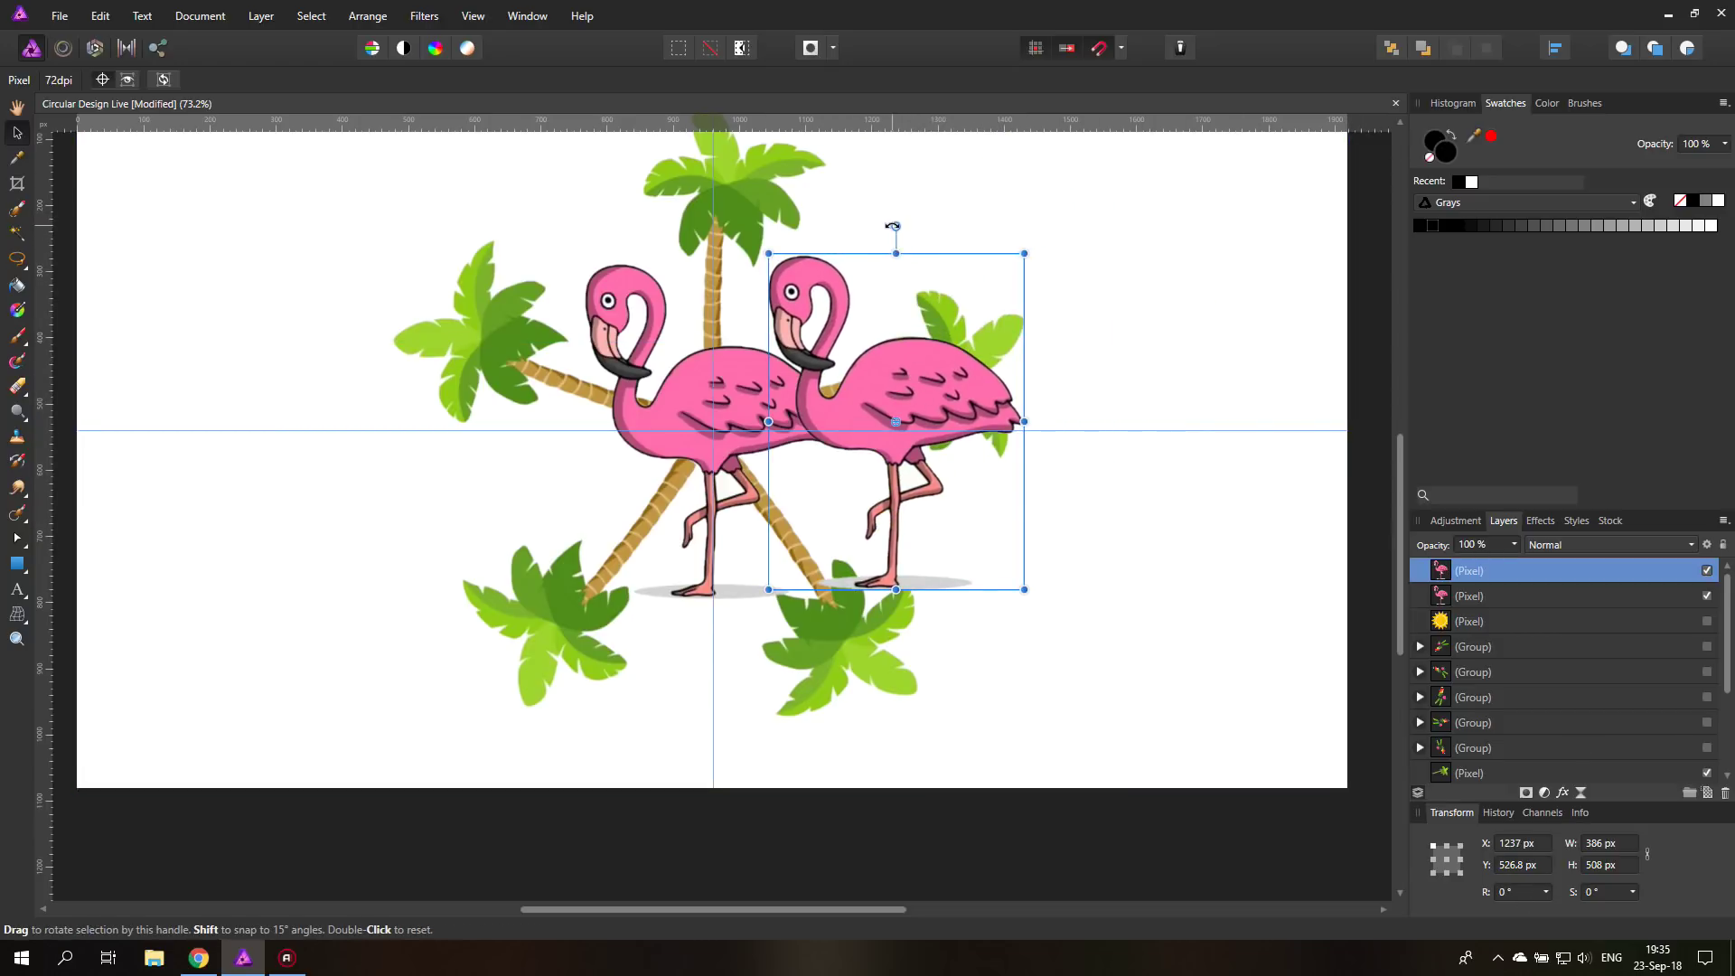
{"action": "left_click_drag", "start_coordinate": [896, 226], "coordinate": [1079, 324]}
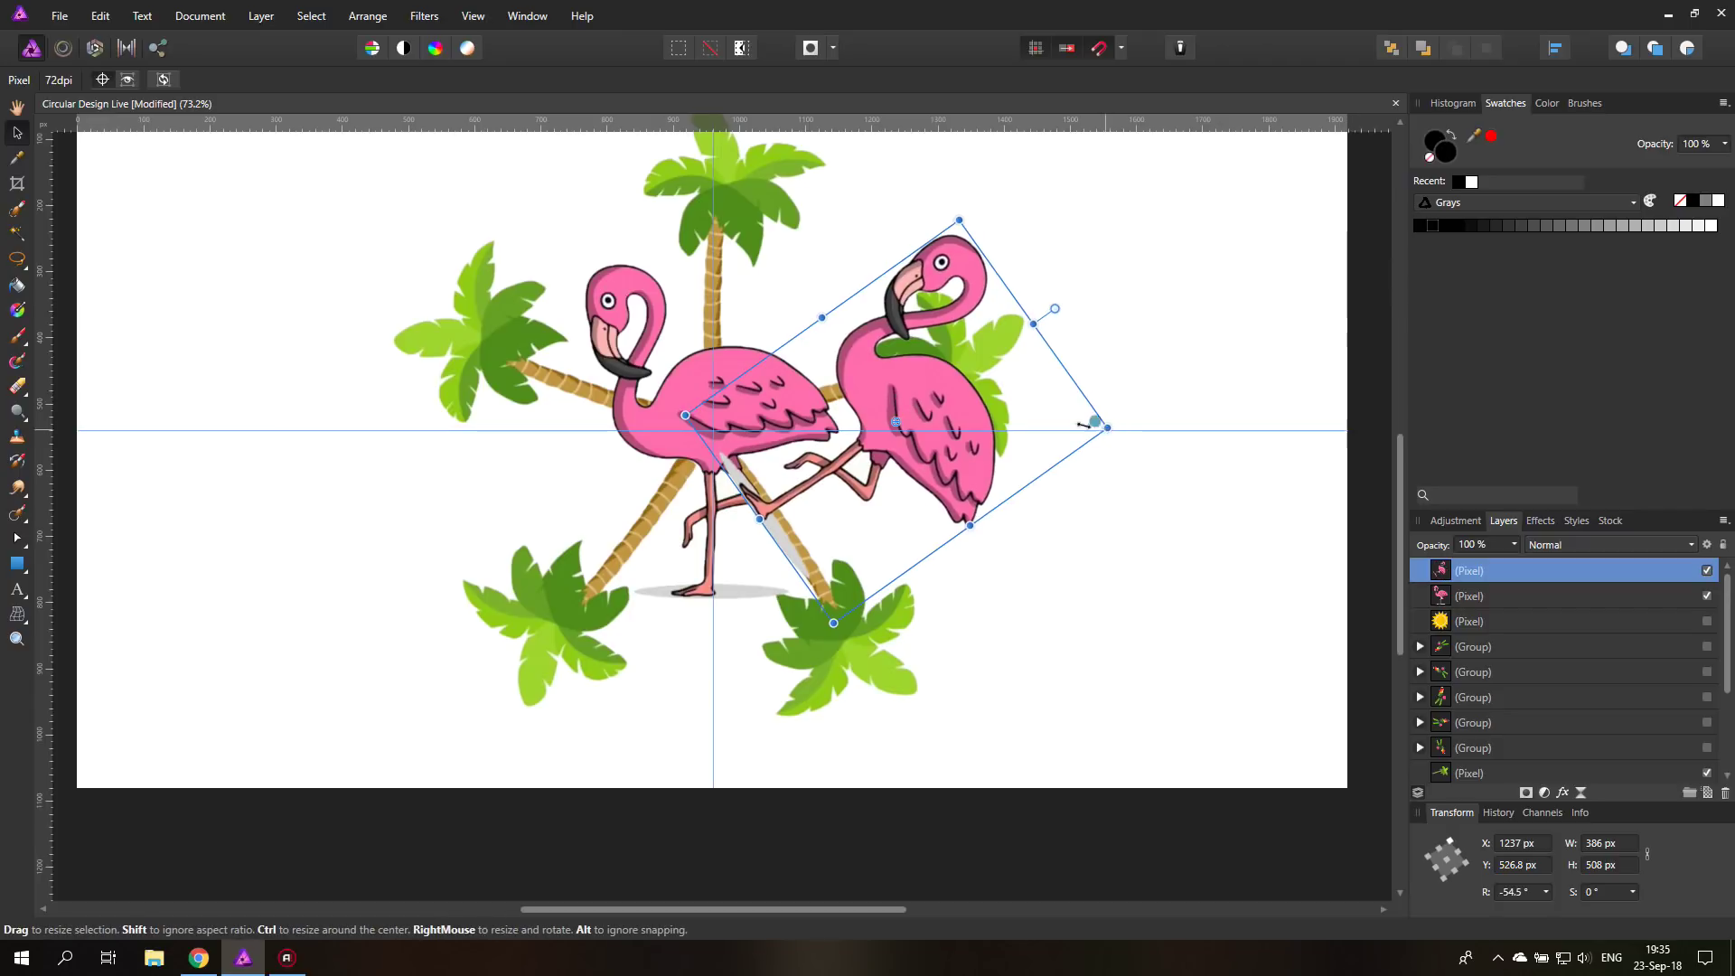
{"action": "left_click_drag", "start_coordinate": [1102, 421], "coordinate": [896, 422]}
{"action": "left_click_drag", "start_coordinate": [880, 353], "coordinate": [842, 320]}
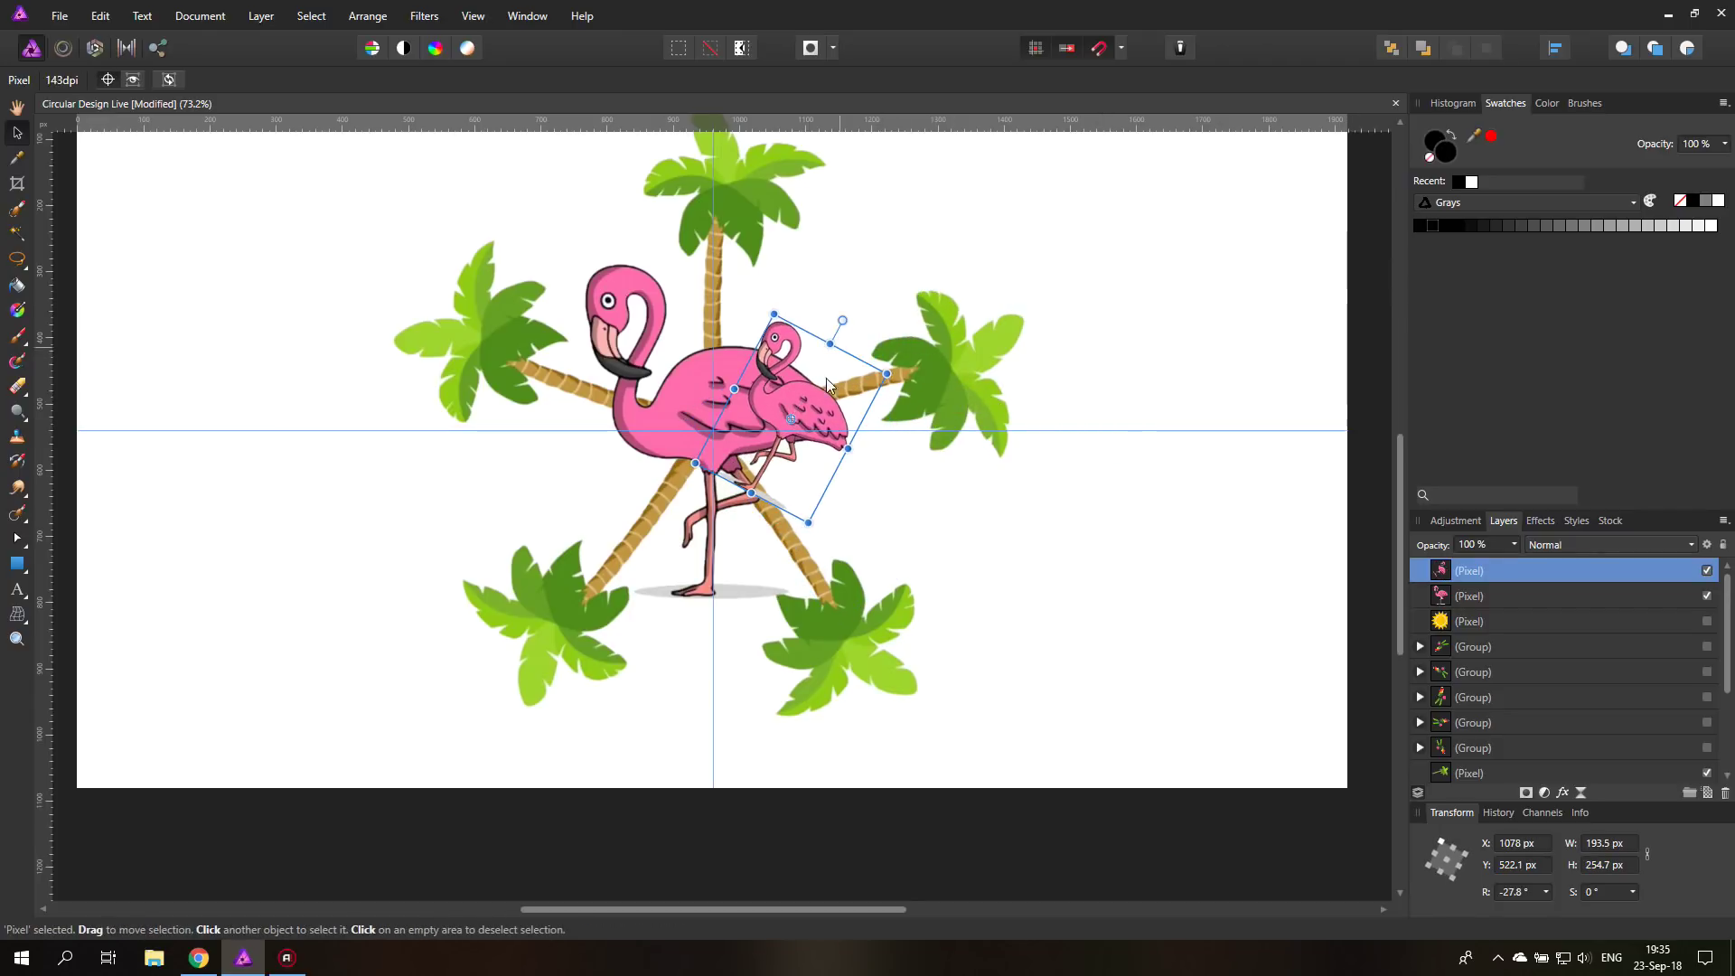
{"action": "left_click_drag", "start_coordinate": [826, 402], "coordinate": [863, 241]}
{"action": "left_click_drag", "start_coordinate": [837, 283], "coordinate": [841, 304]}
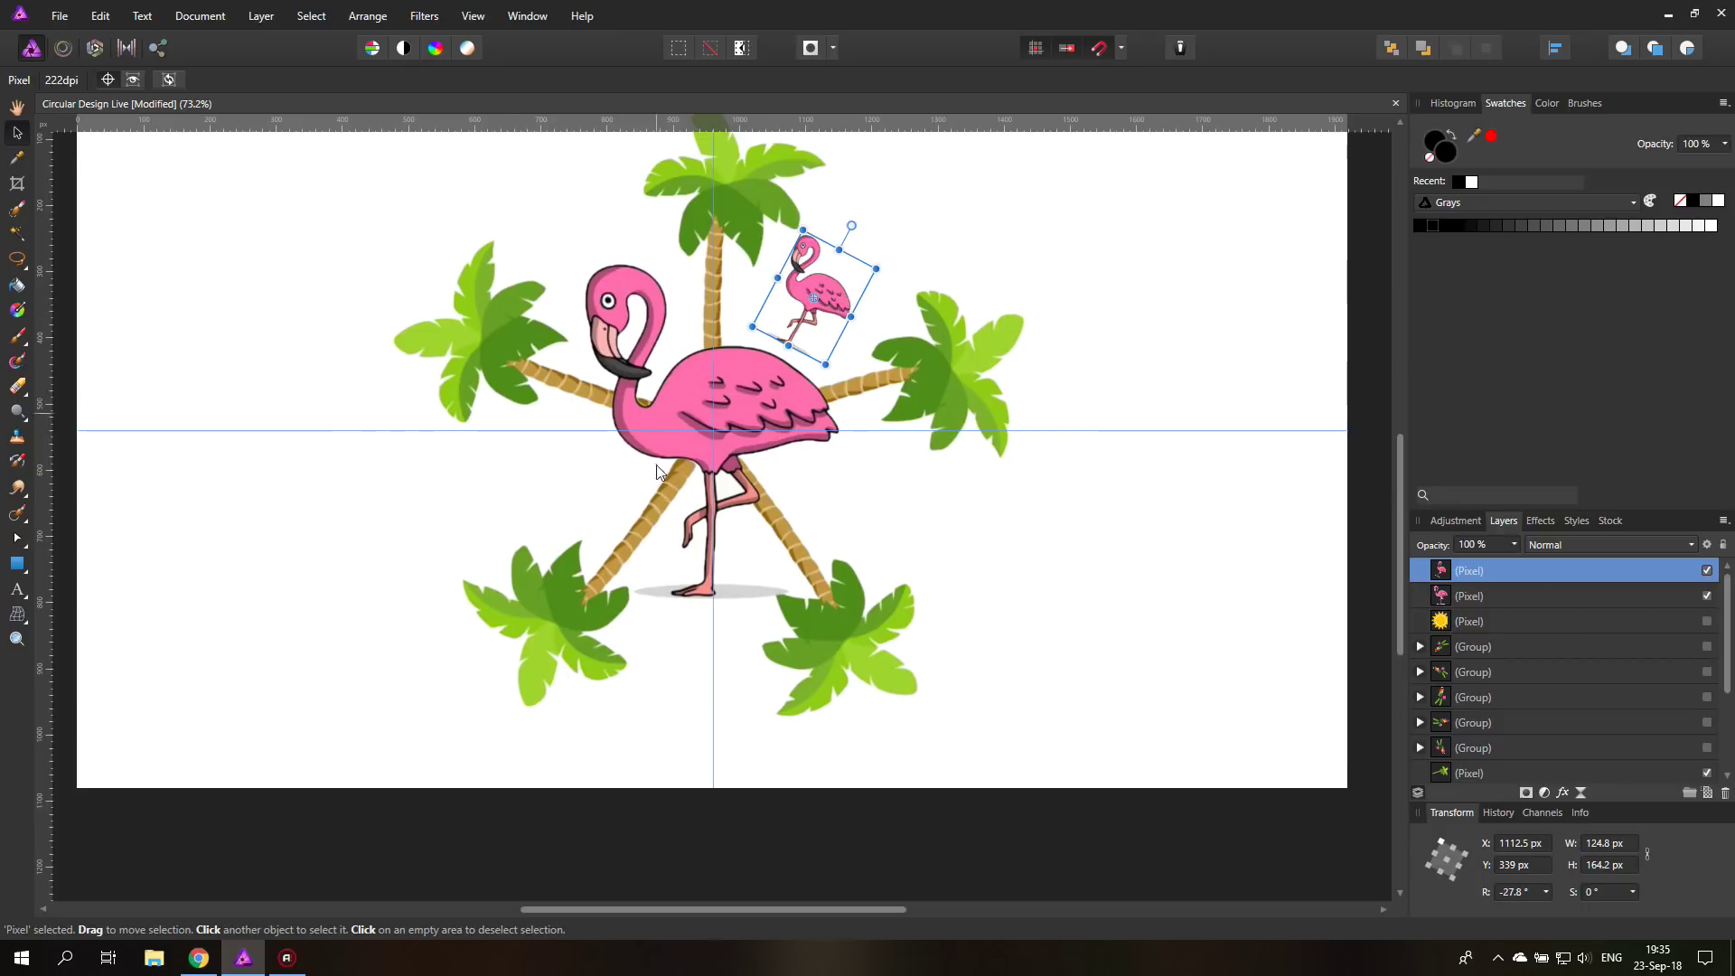
{"action": "right_click", "coordinate": [1454, 579]}
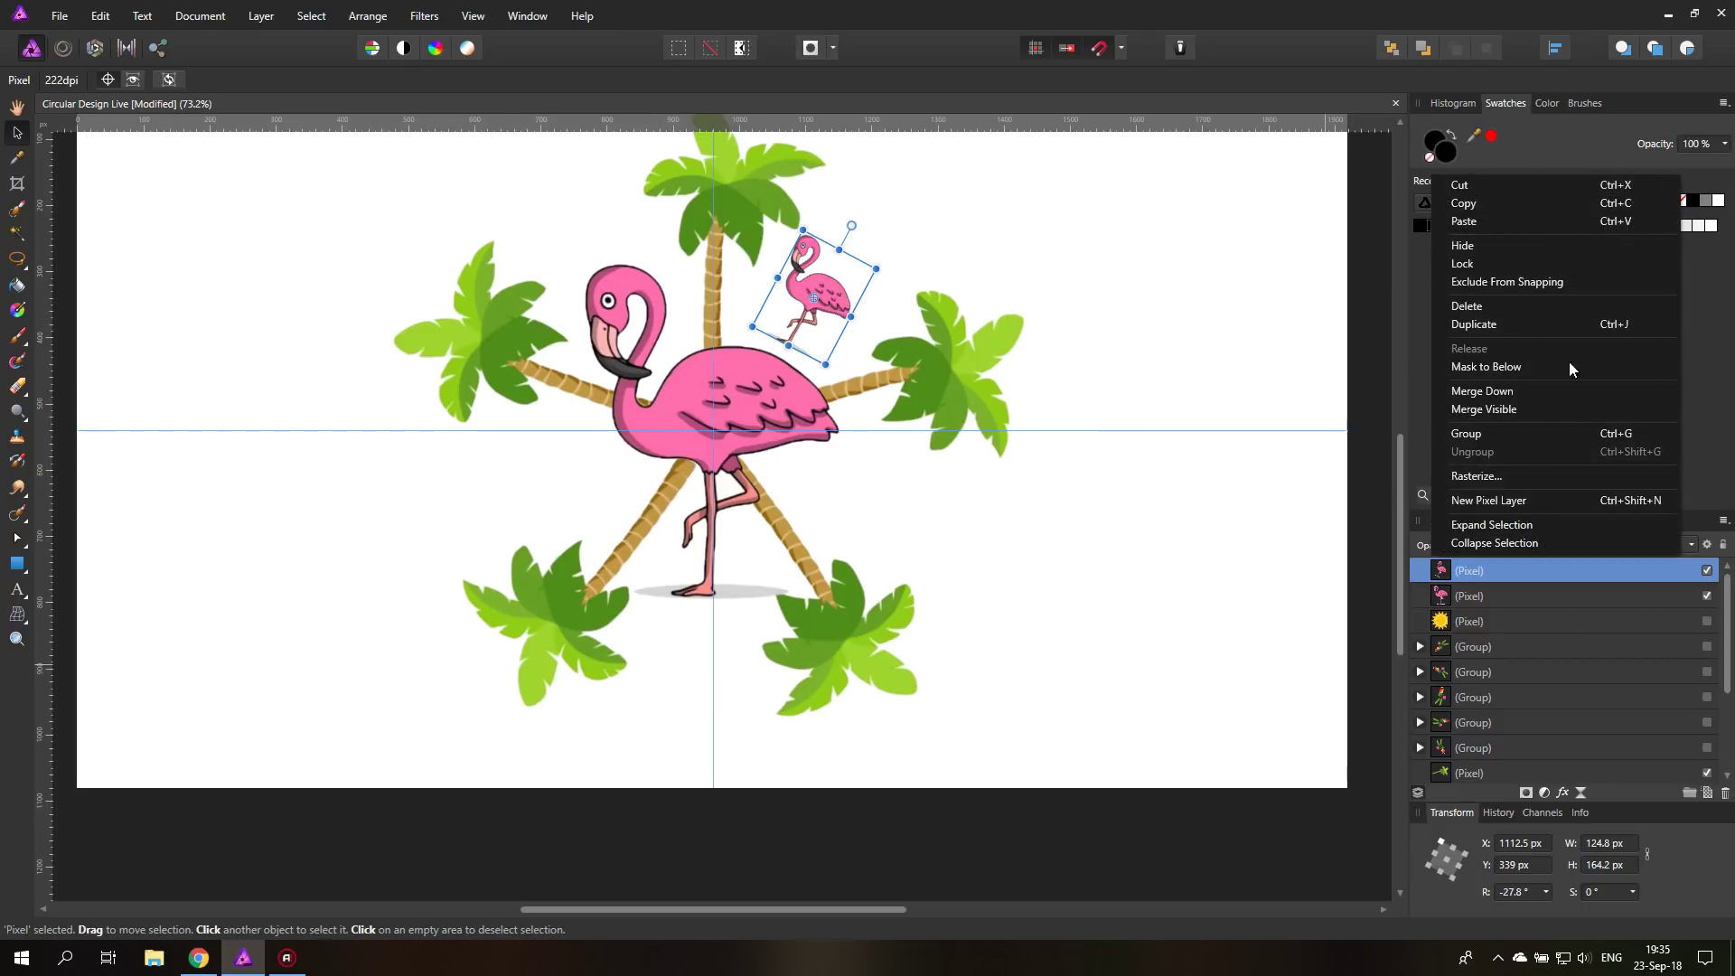
{"action": "left_click", "coordinate": [1490, 324]}
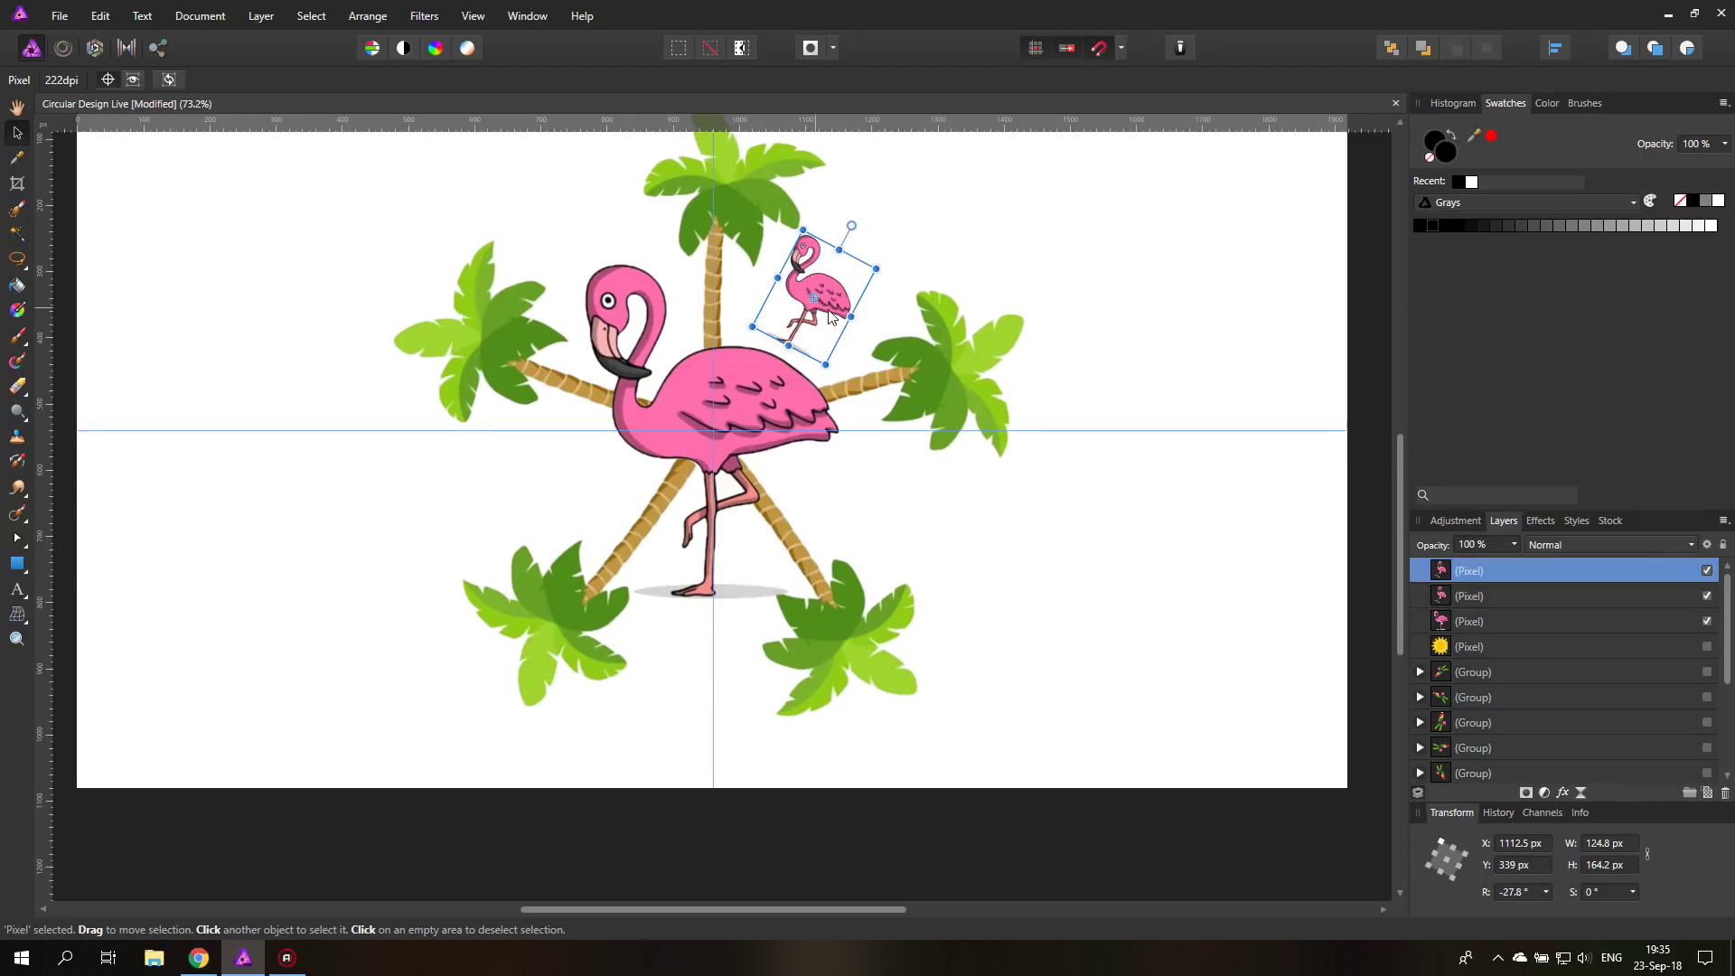
{"action": "left_click_drag", "start_coordinate": [814, 297], "coordinate": [713, 430]}
{"action": "left_click", "coordinate": [1511, 891]}
{"action": "type", "text": "72"}
{"action": "key", "text": "Return"}
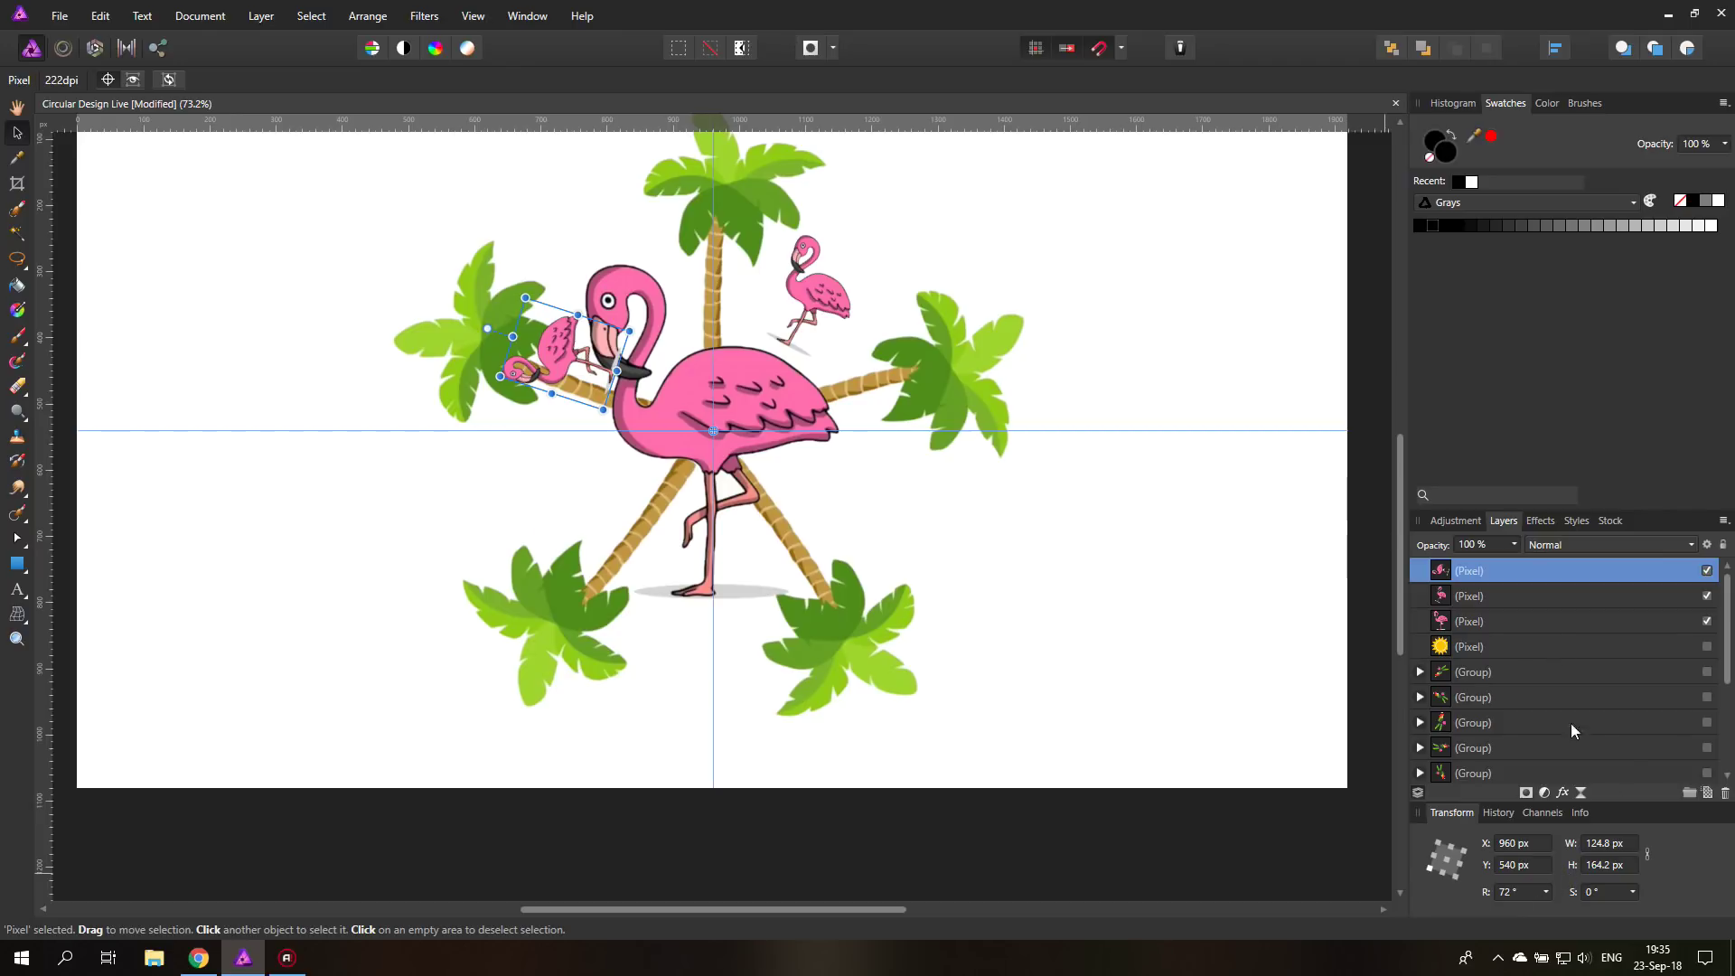
{"action": "left_click", "coordinate": [1725, 793]}
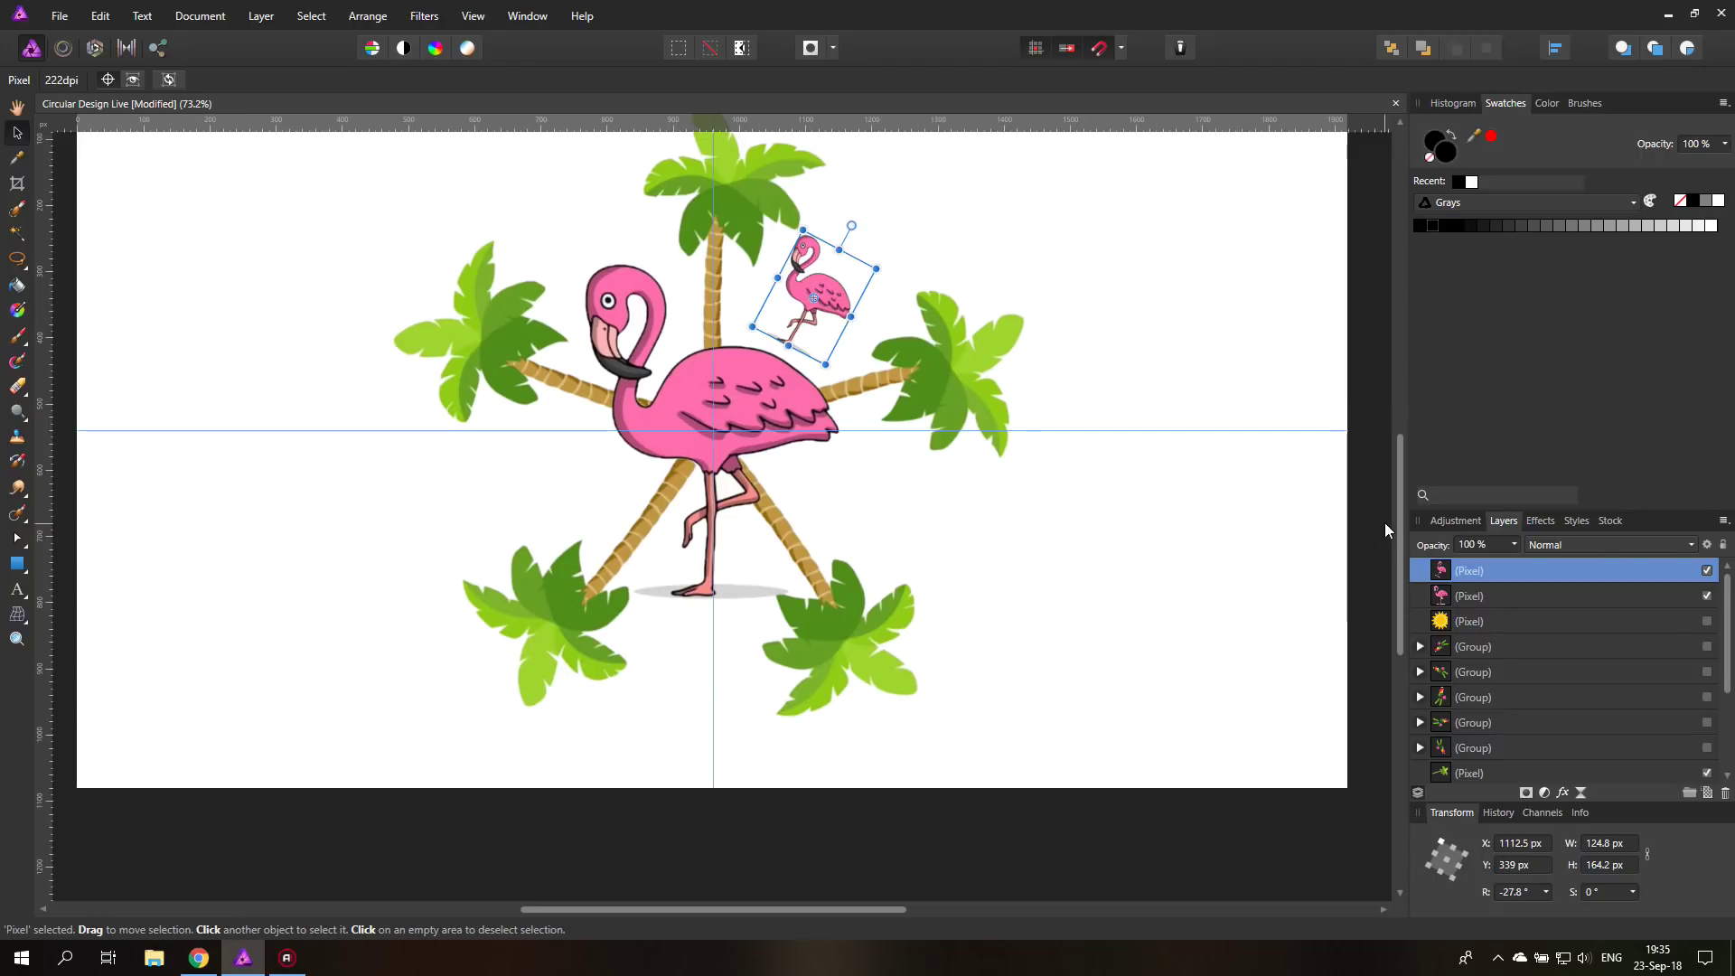
Group the small flamingo with its rotation centre at 960, 540 px; test a 72° turn, then undo it
{"action": "key", "text": "ctrl+g"}
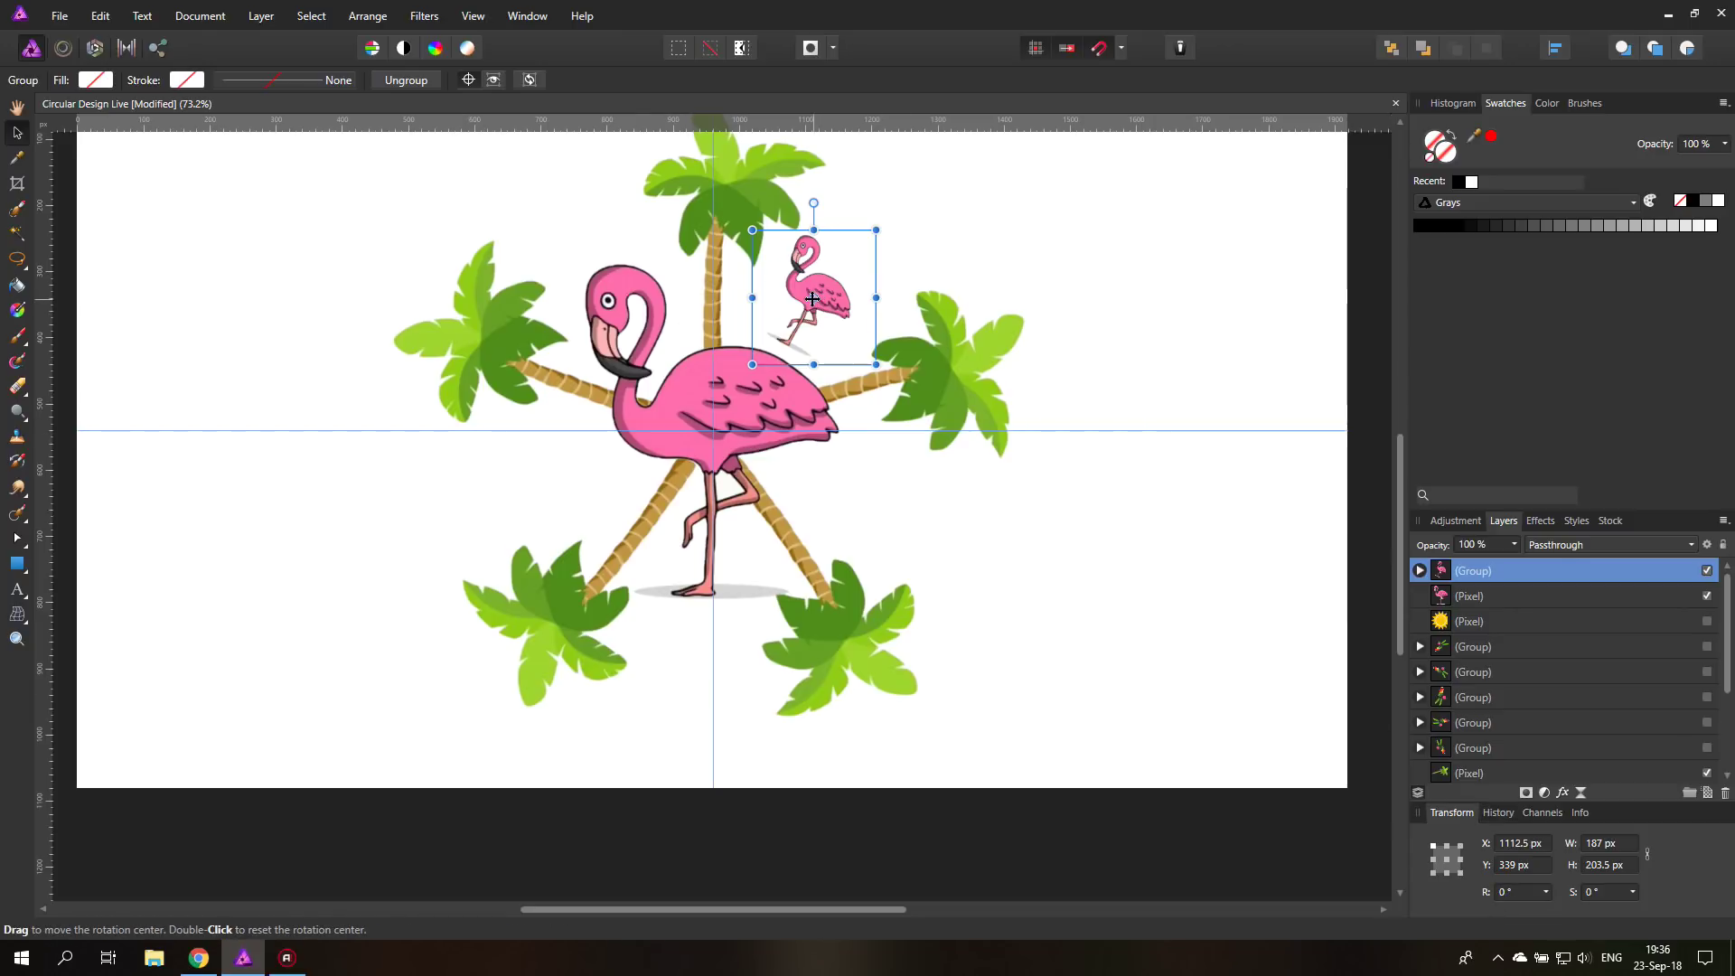
{"action": "left_click_drag", "start_coordinate": [812, 298], "coordinate": [714, 430]}
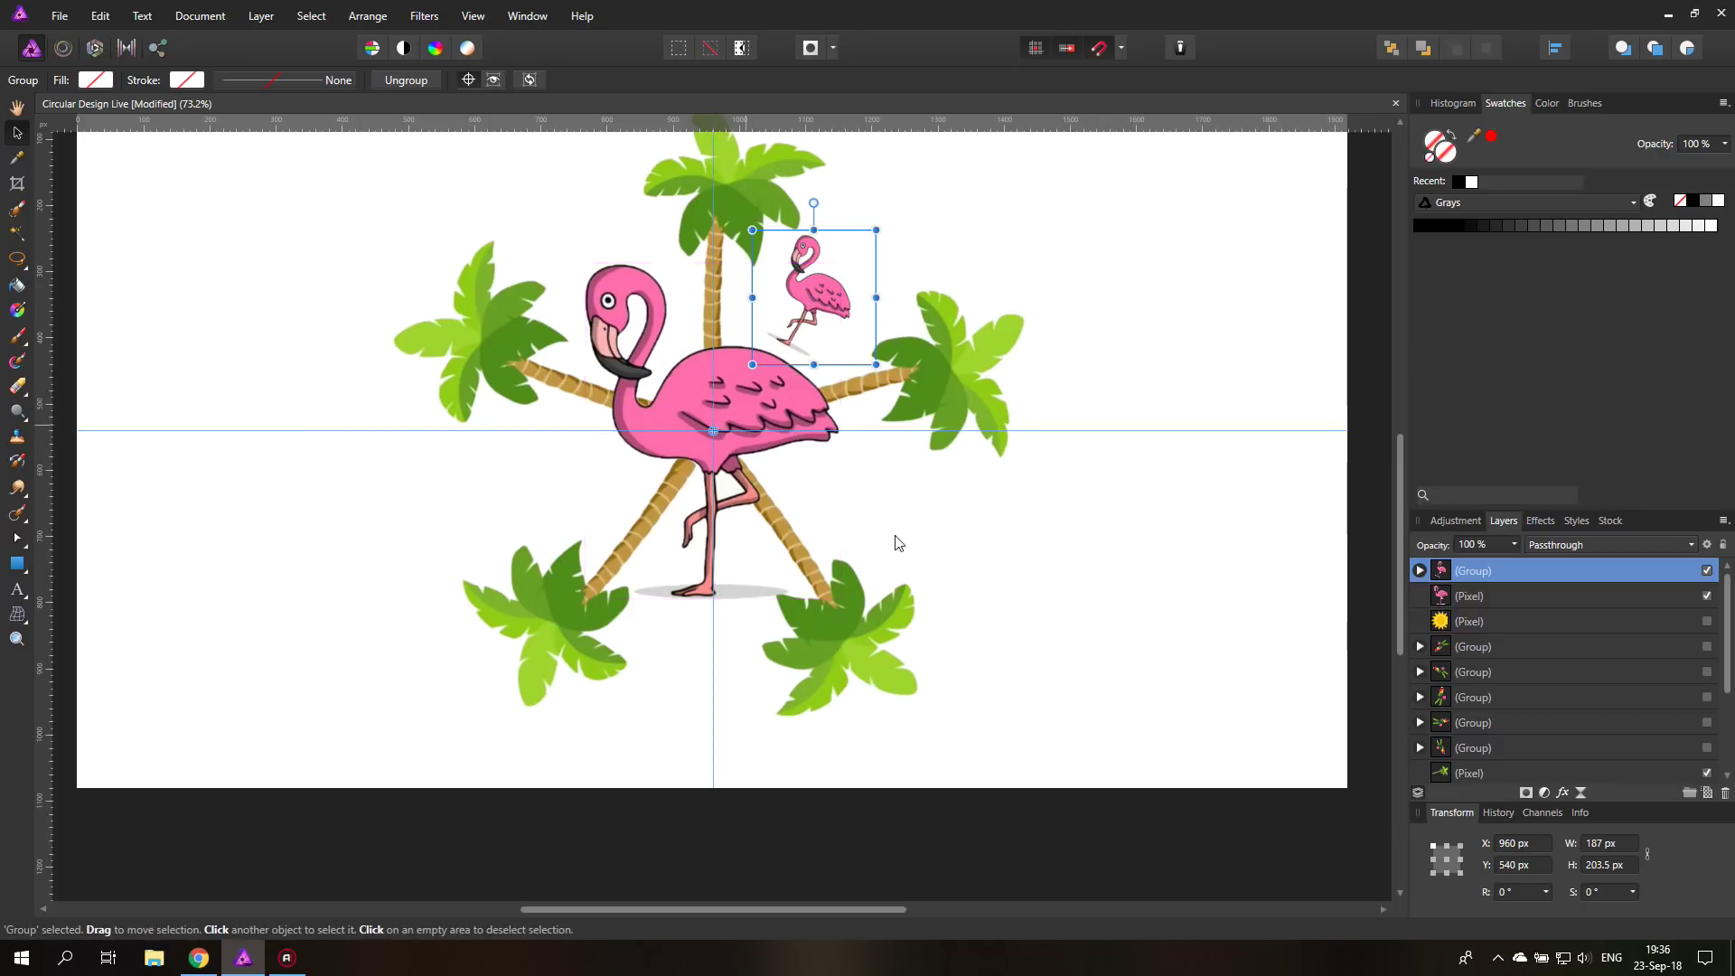
{"action": "left_click", "coordinate": [1521, 892]}
{"action": "type", "text": "72"}
{"action": "key", "text": "Return"}
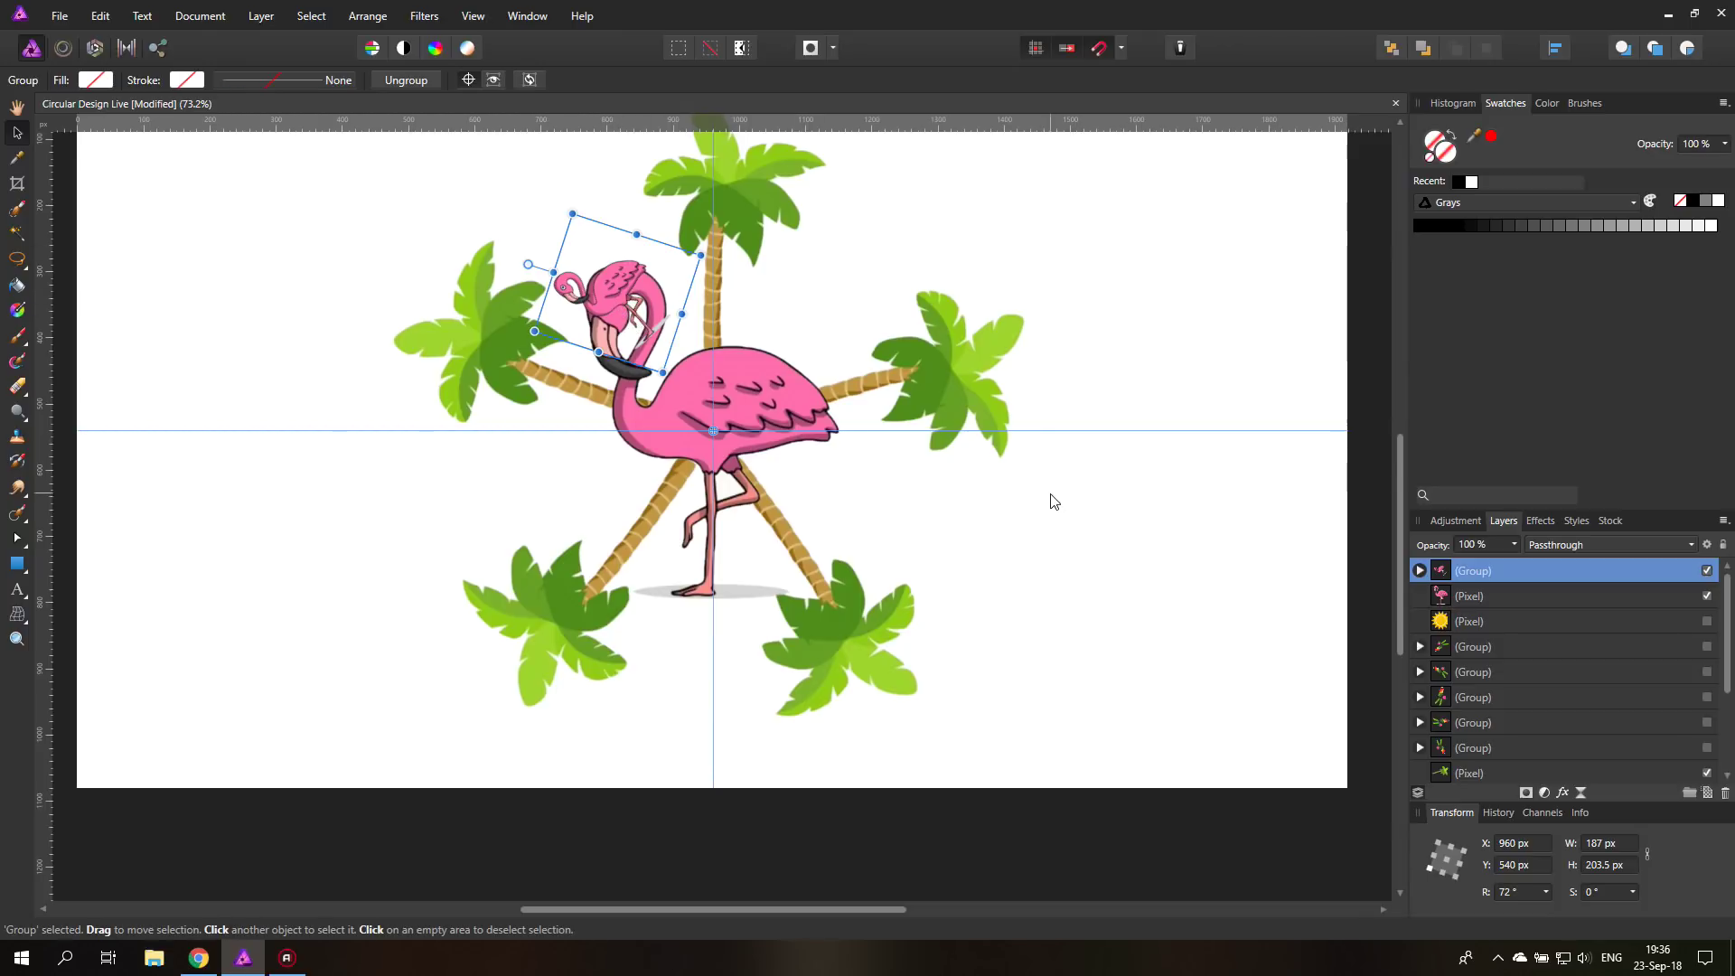
{"action": "key", "text": "ctrl+z"}
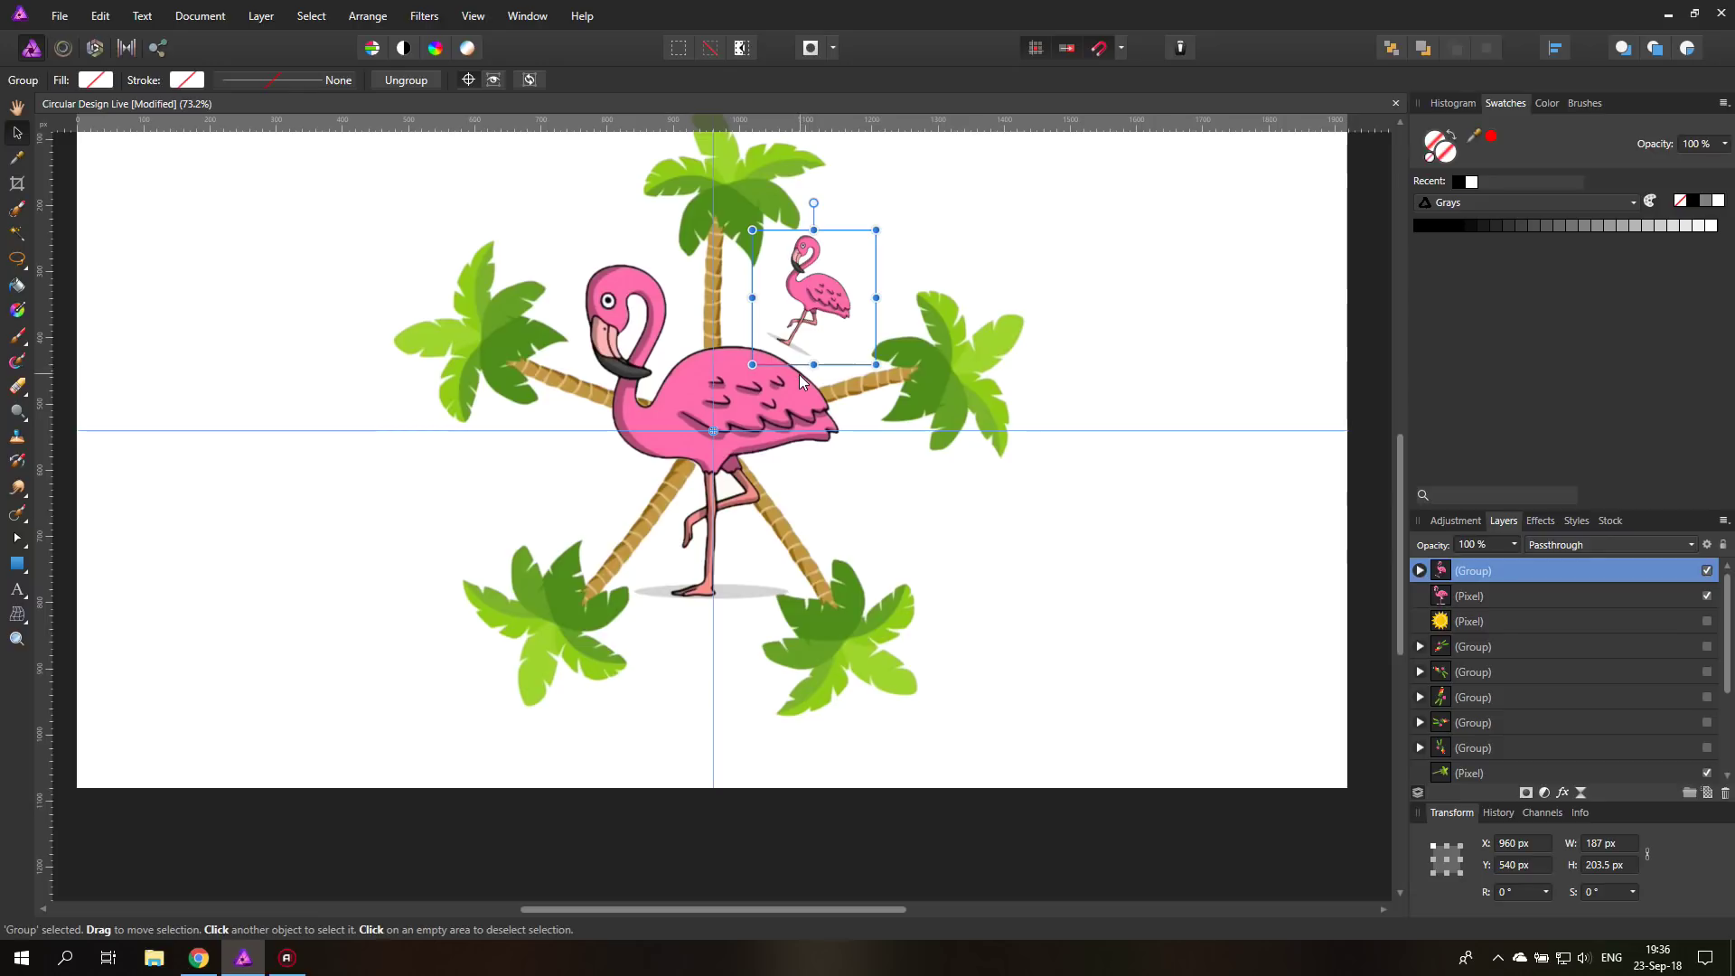
Duplicate the flamingo group at 72° and repeat with Ctrl+J to make five flamingos
{"action": "right_click", "coordinate": [1441, 570]}
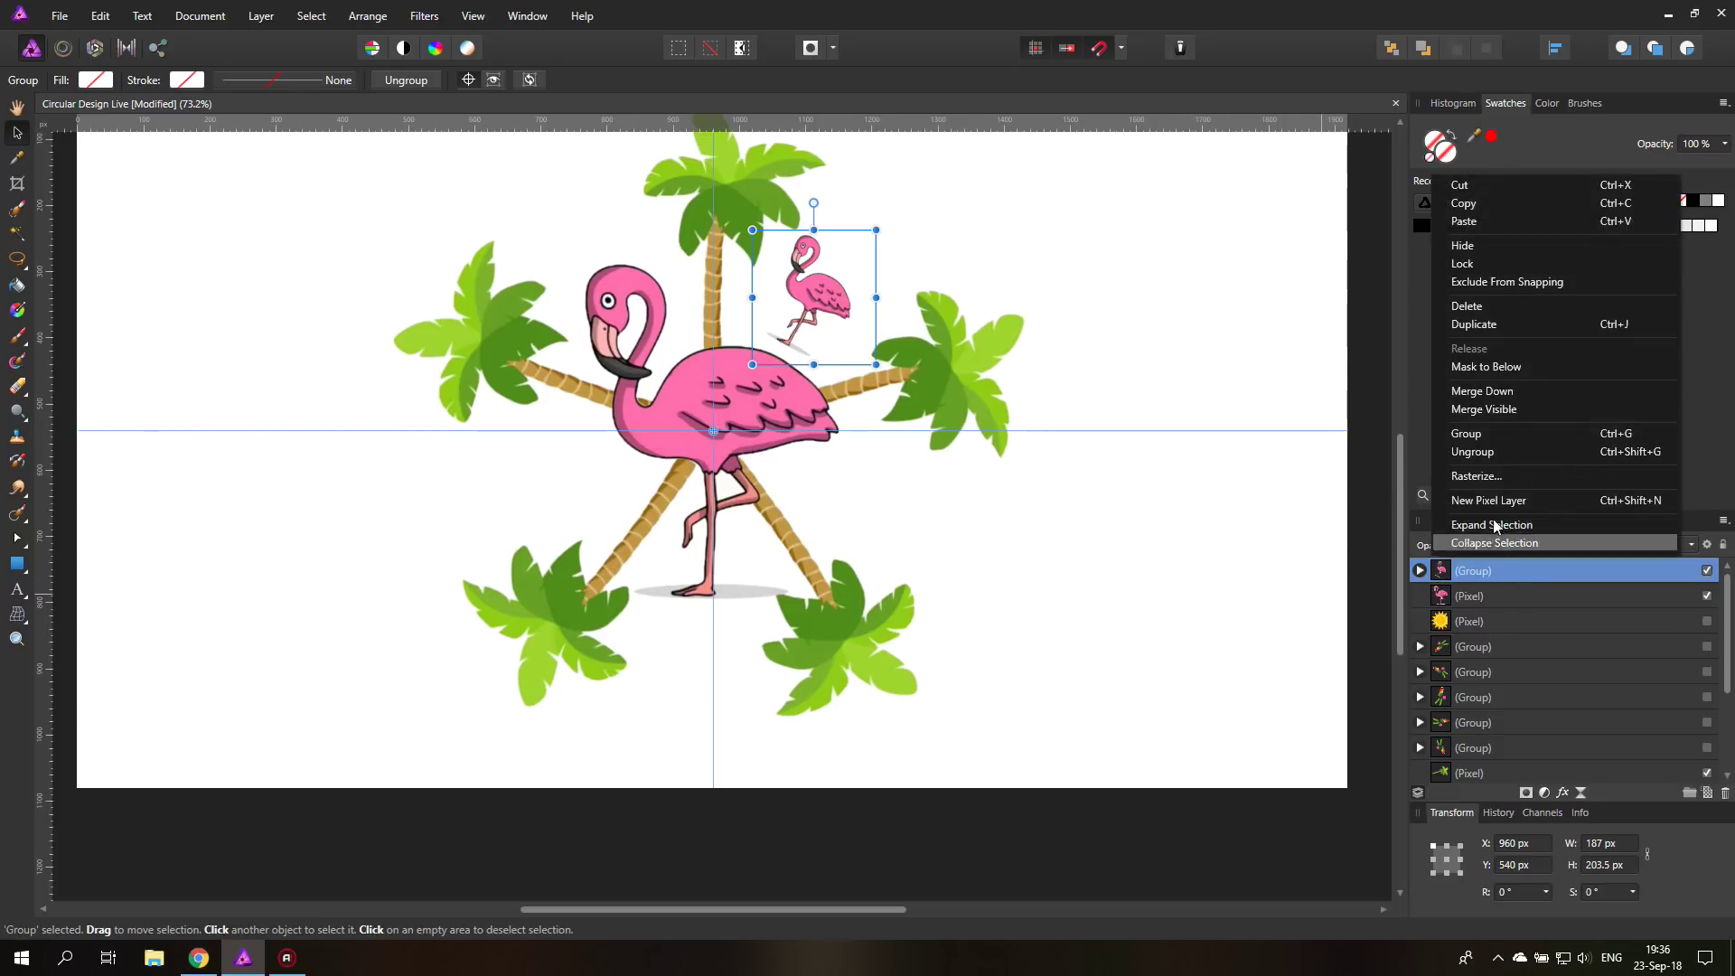
{"action": "left_click", "coordinate": [1494, 325]}
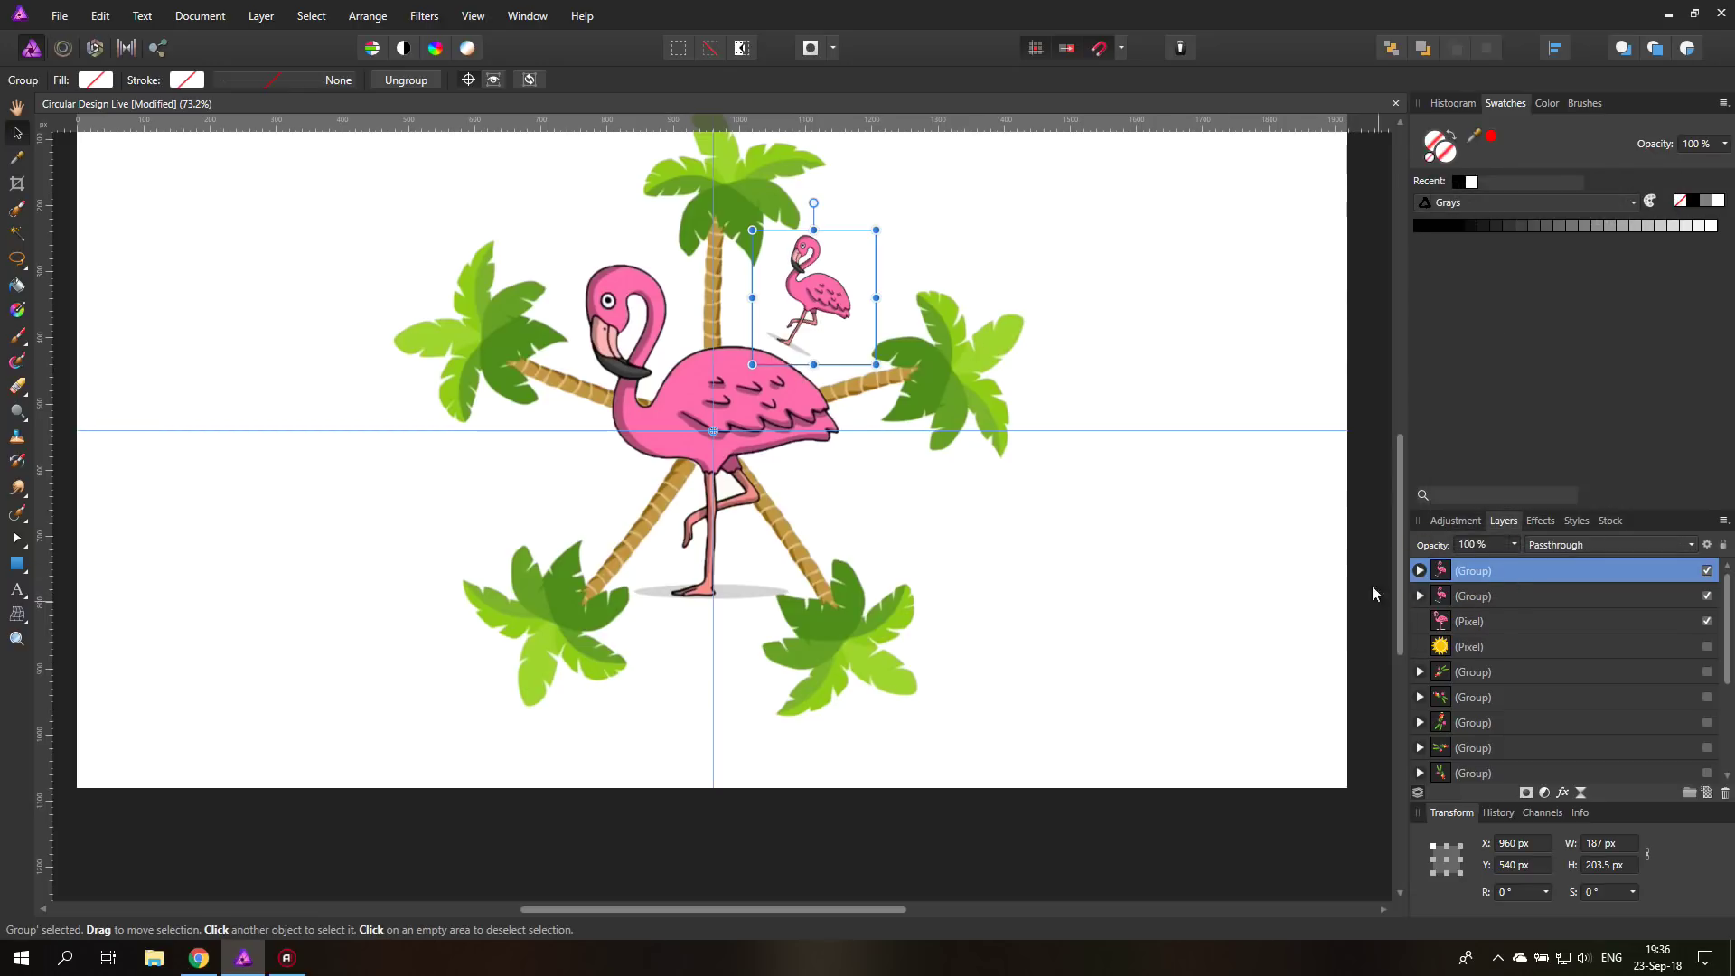
{"action": "type", "text": "72"}
{"action": "key", "text": "Return"}
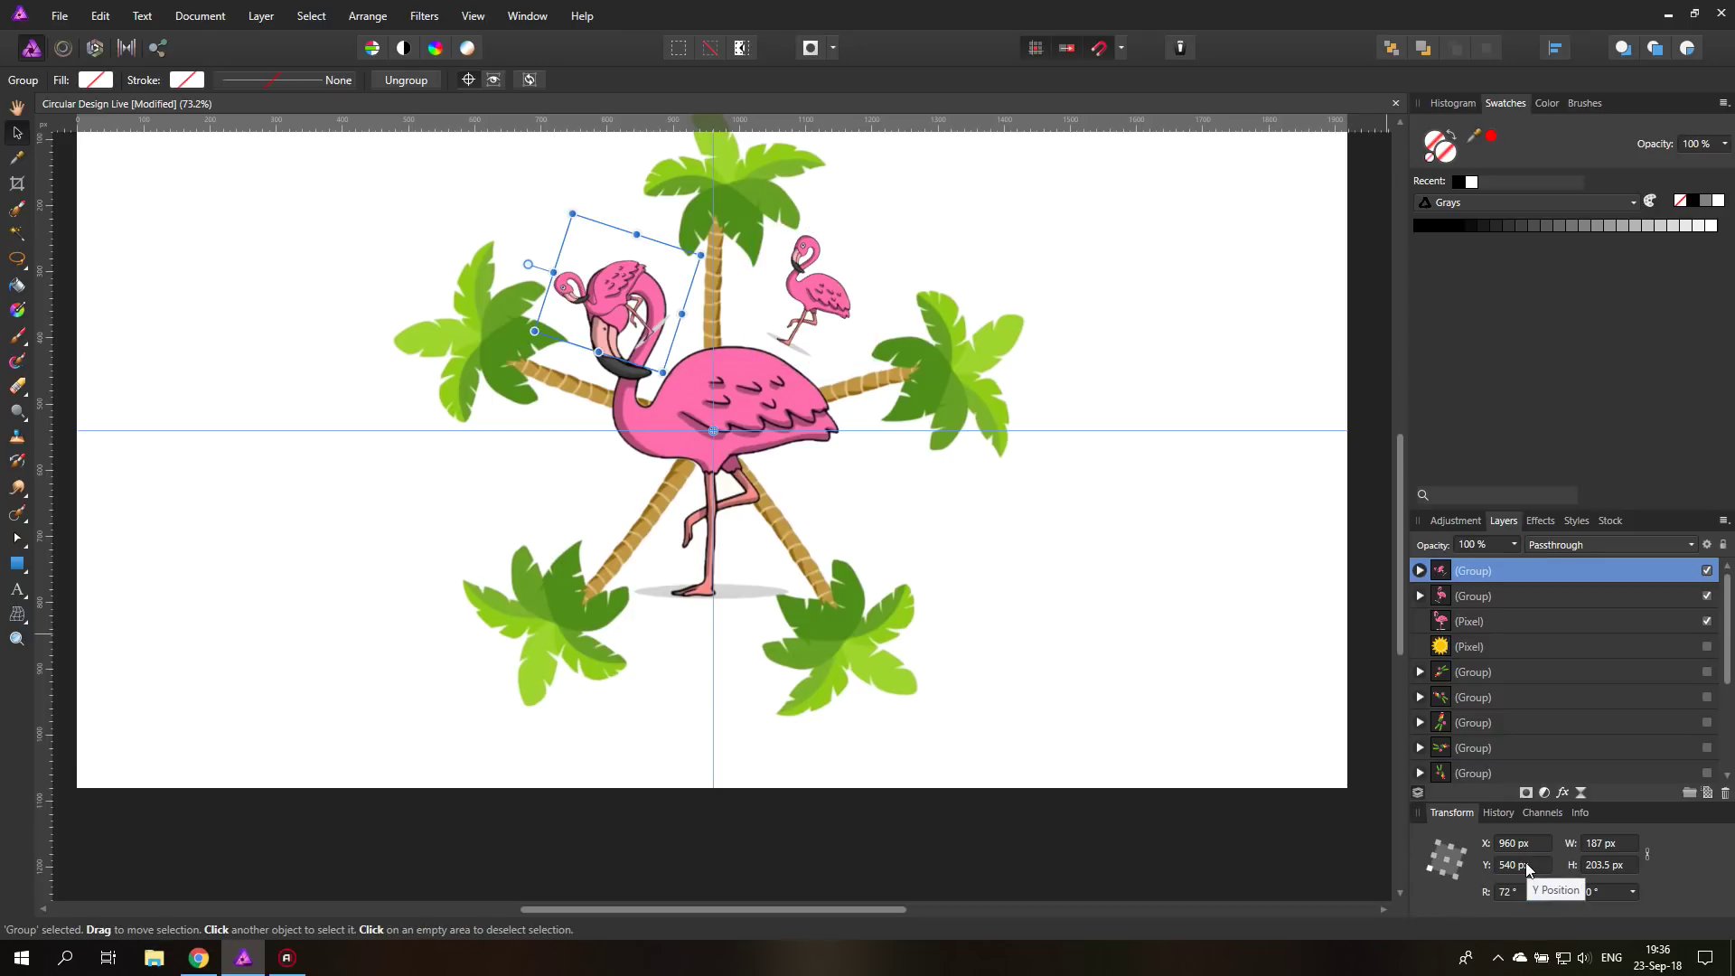
{"action": "key", "text": "ctrl+j"}
{"action": "key", "text": "ctrl+j"}
{"action": "key", "text": "ctrl+j"}
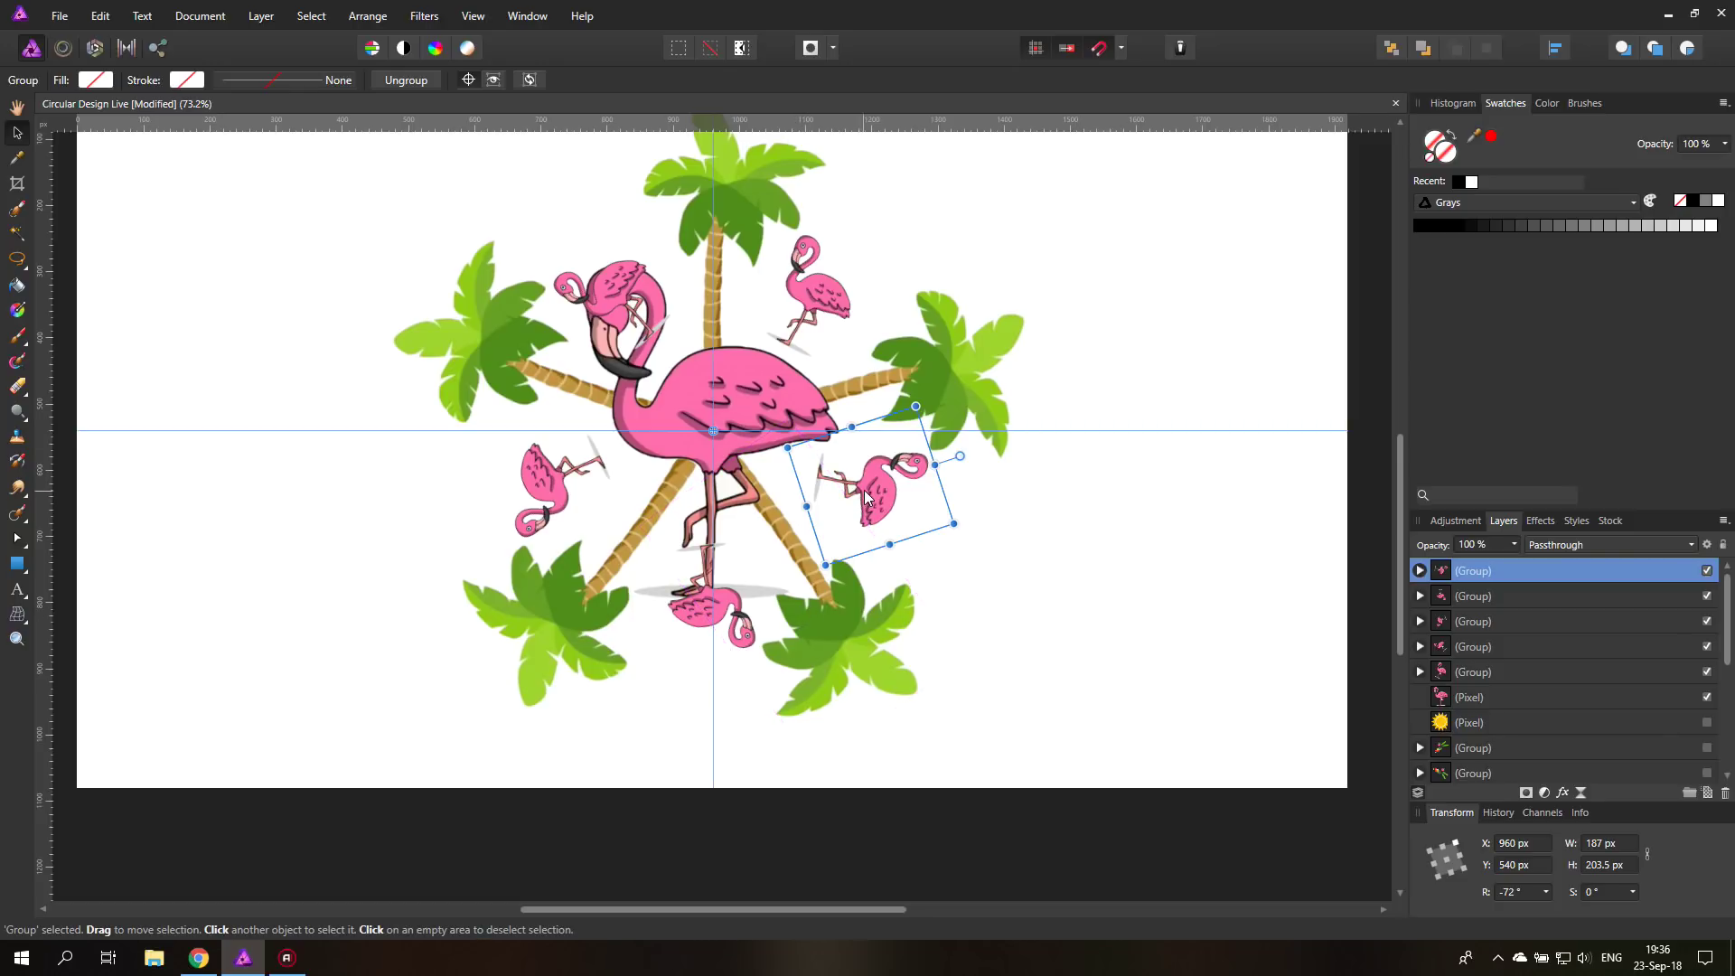
{"action": "scroll", "coordinate": [883, 496], "scroll_direction": "up", "scroll_amount": 2}
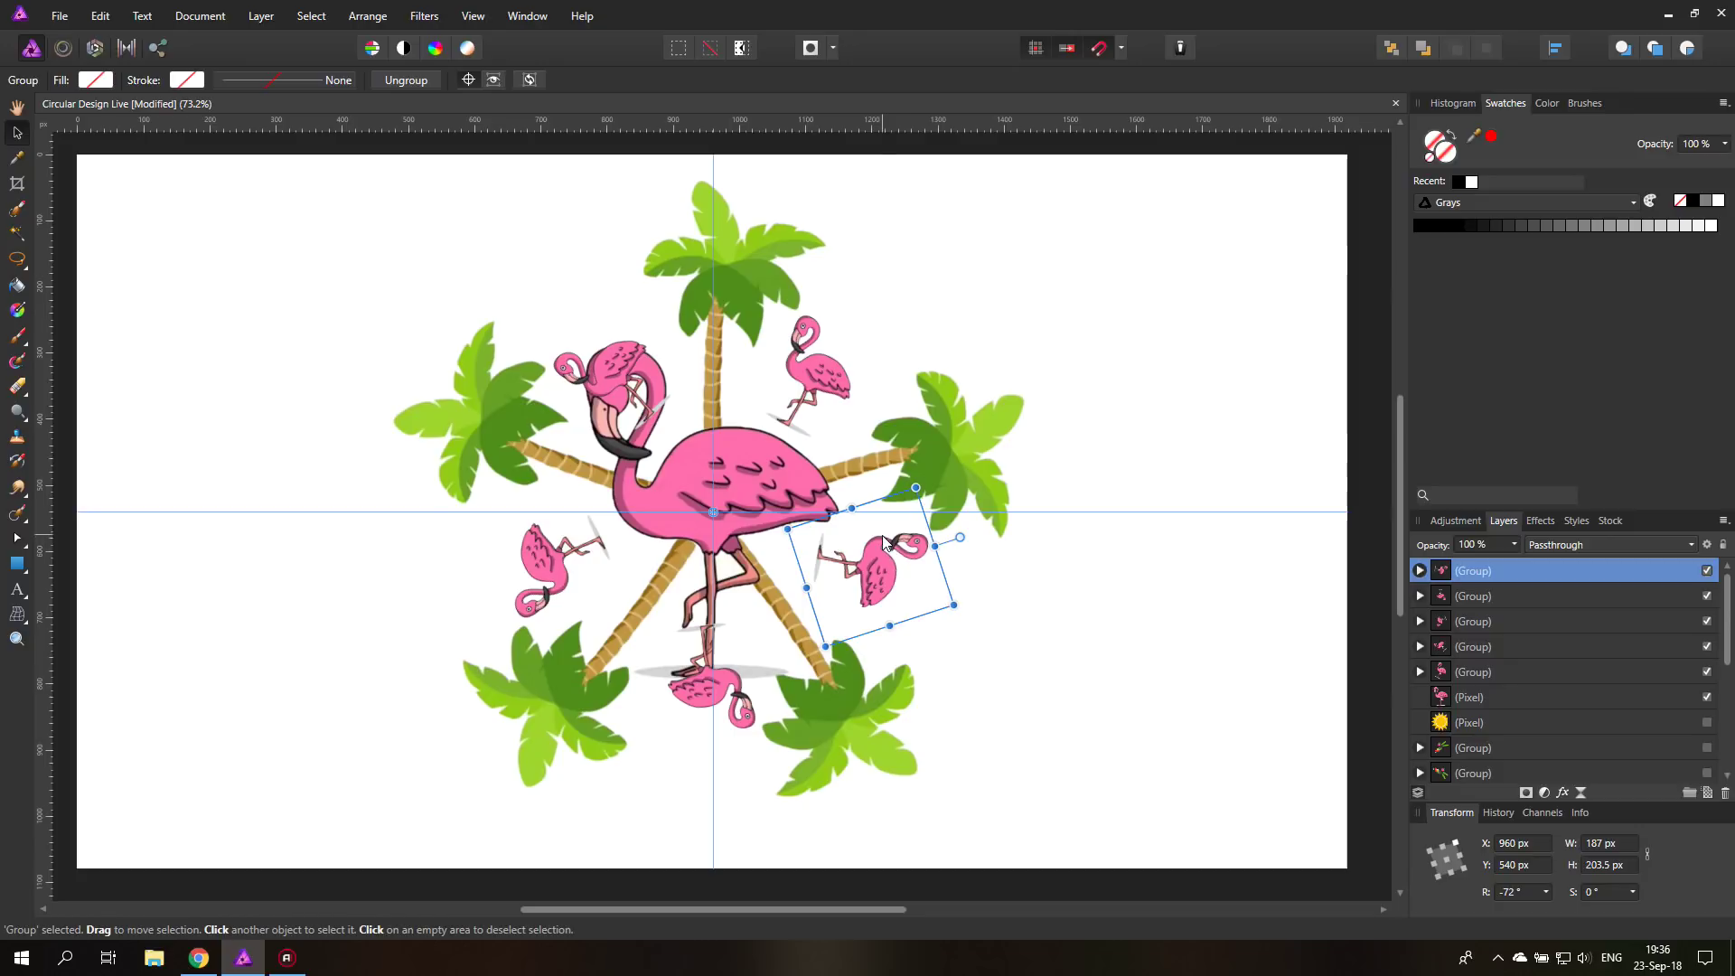
Delete all the small flamingo copy groups from the Layers panel
{"action": "left_click", "coordinate": [1512, 672], "text": "shift"}
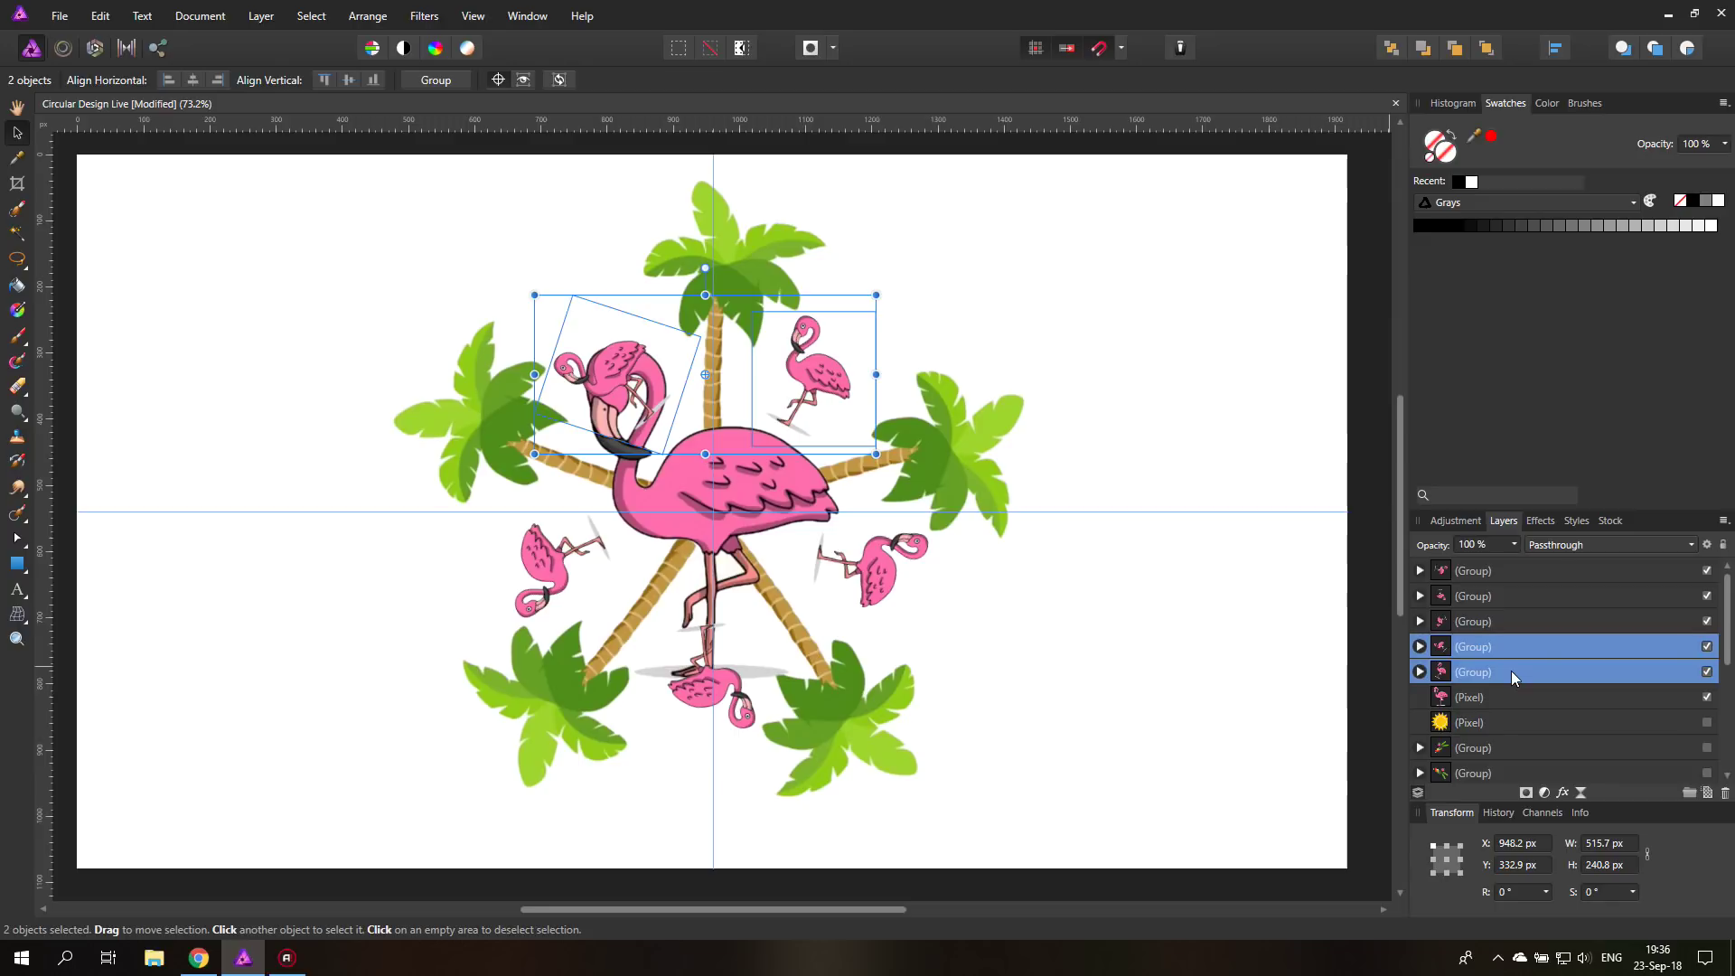
{"action": "key", "text": "ctrl+e"}
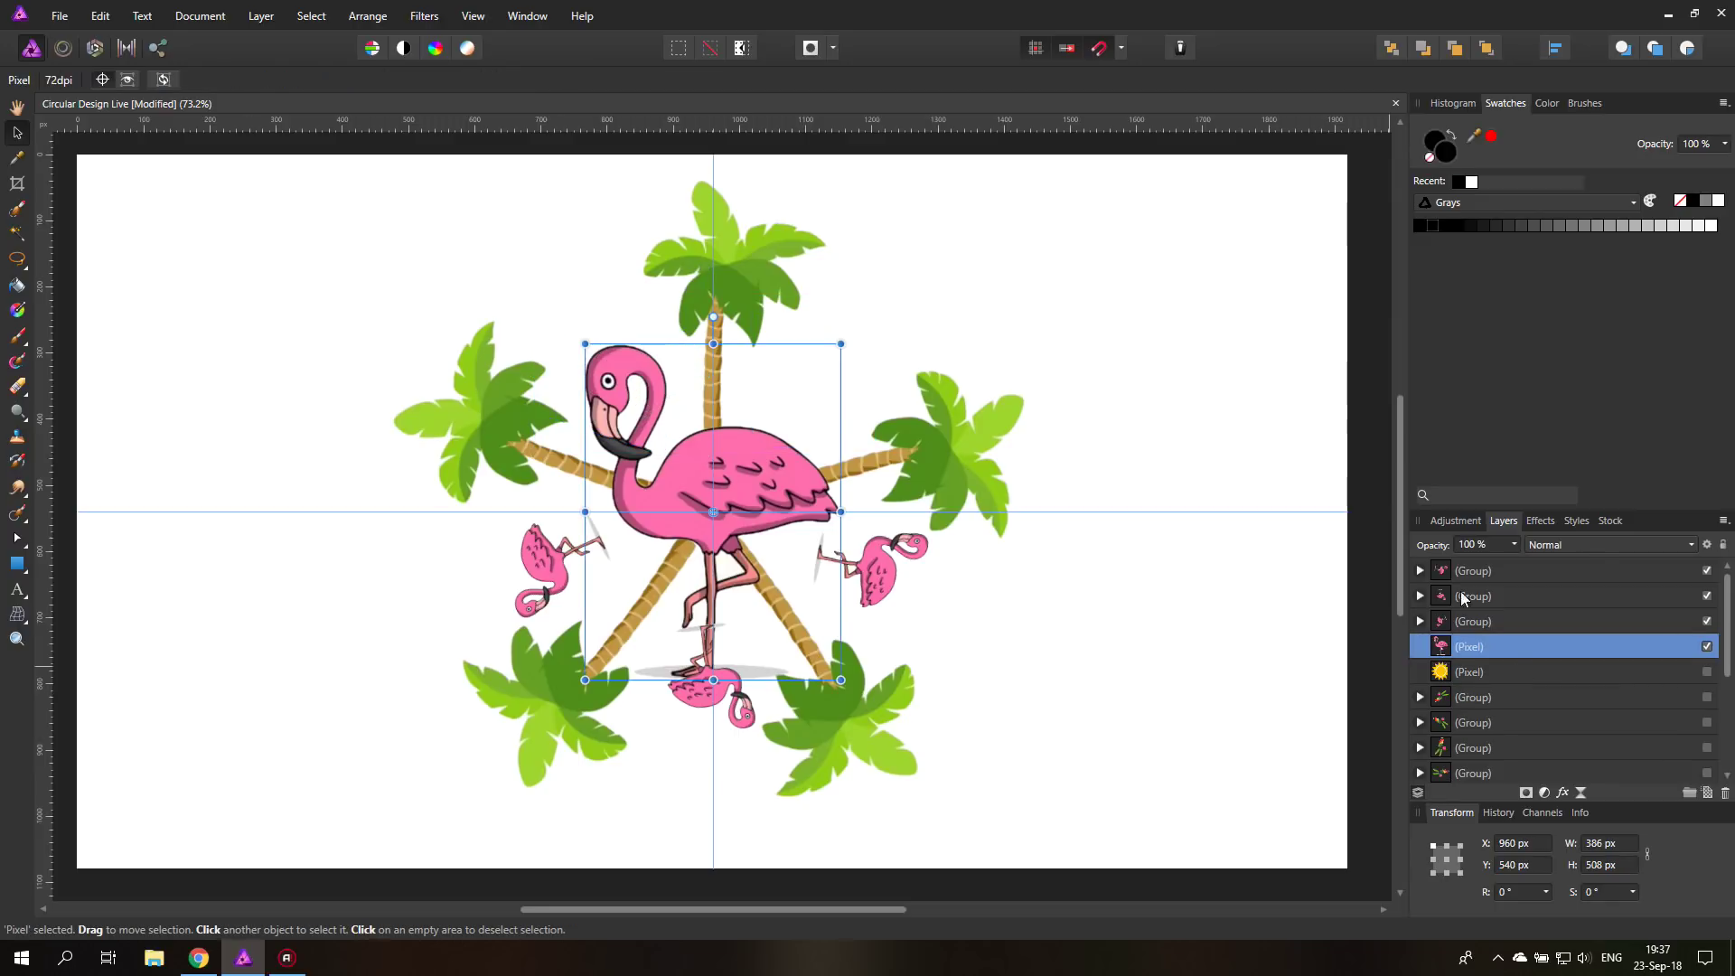
{"action": "left_click", "coordinate": [1489, 576]}
{"action": "key", "text": "Delete"}
{"action": "key", "text": "Delete"}
{"action": "key", "text": "Delete"}
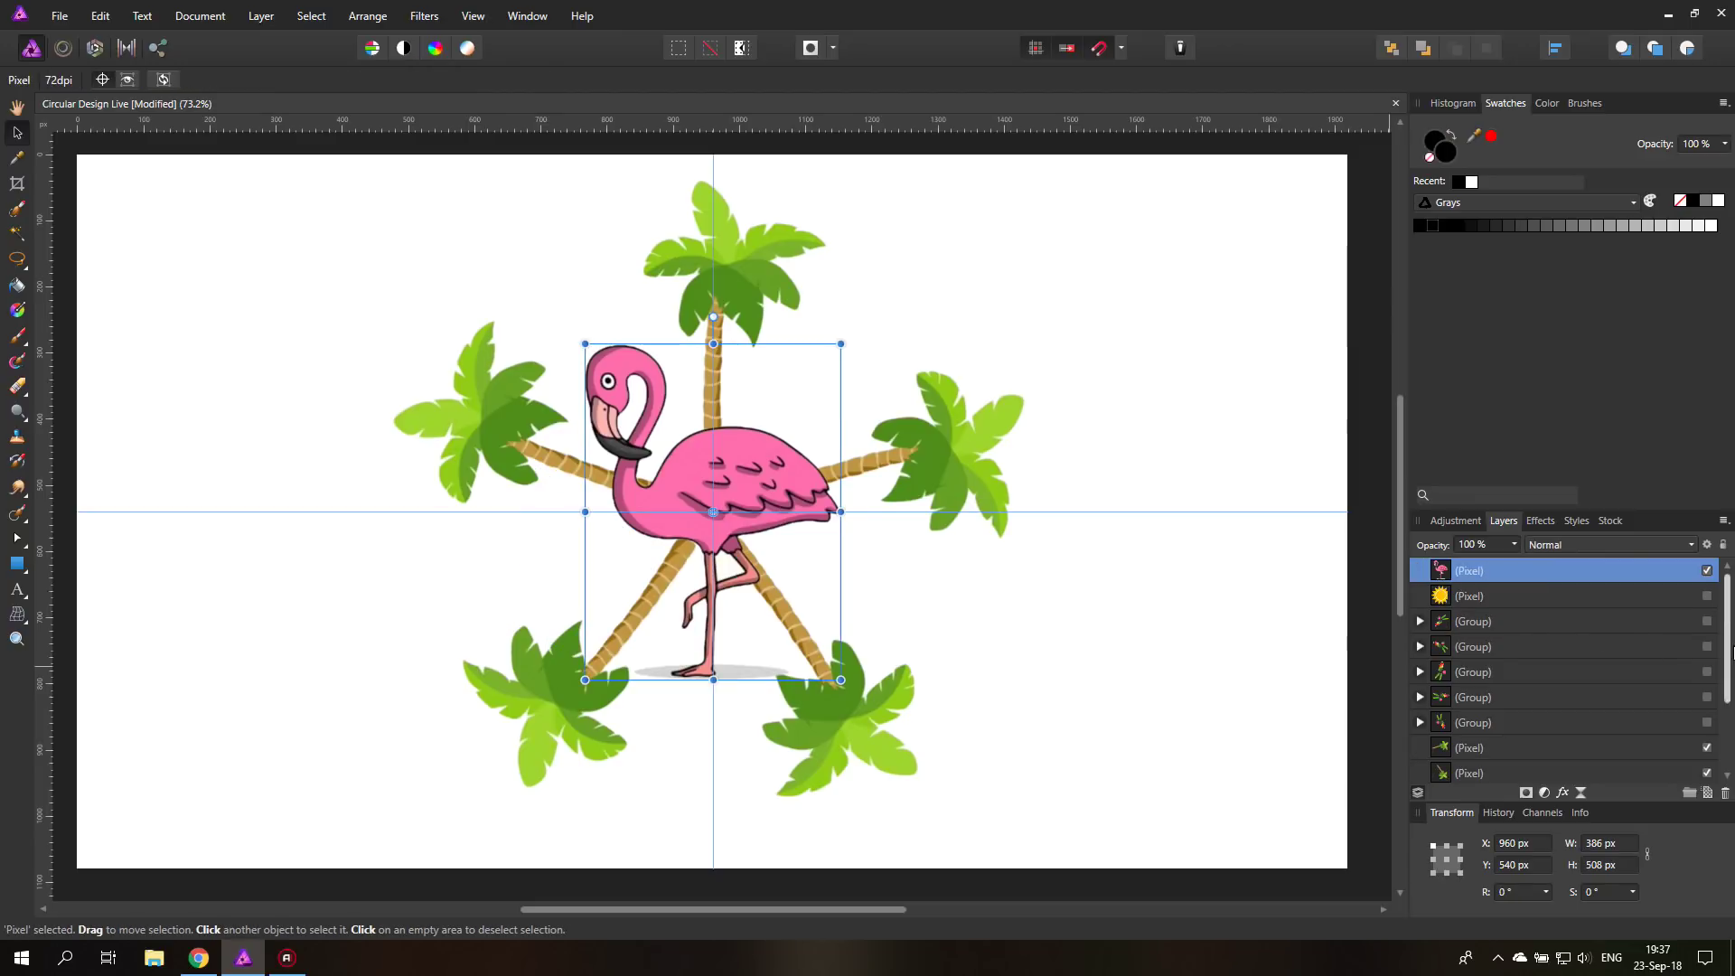
Show the five cocktail-and-flower clusters with the sun left hidden, and deselect the central flamingo
{"action": "left_click", "coordinate": [1706, 595]}
{"action": "left_click", "coordinate": [1706, 620]}
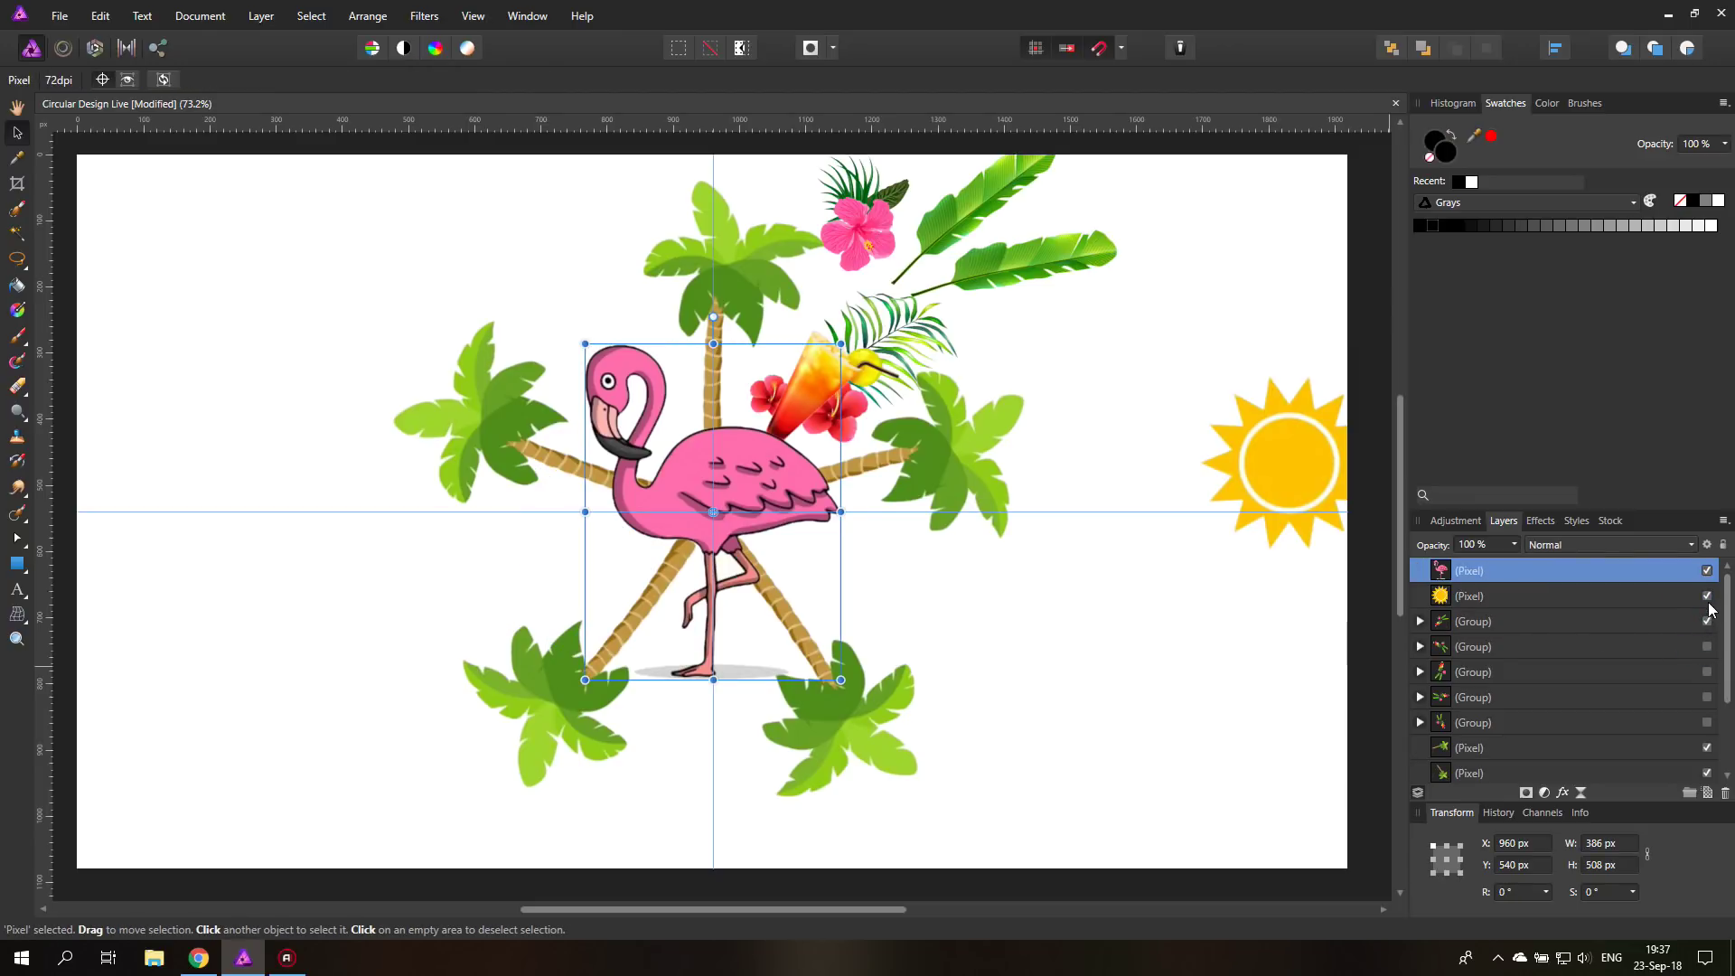
{"action": "left_click", "coordinate": [1706, 595]}
{"action": "left_click", "coordinate": [1706, 646]}
{"action": "left_click", "coordinate": [1706, 671]}
{"action": "left_click", "coordinate": [1706, 696]}
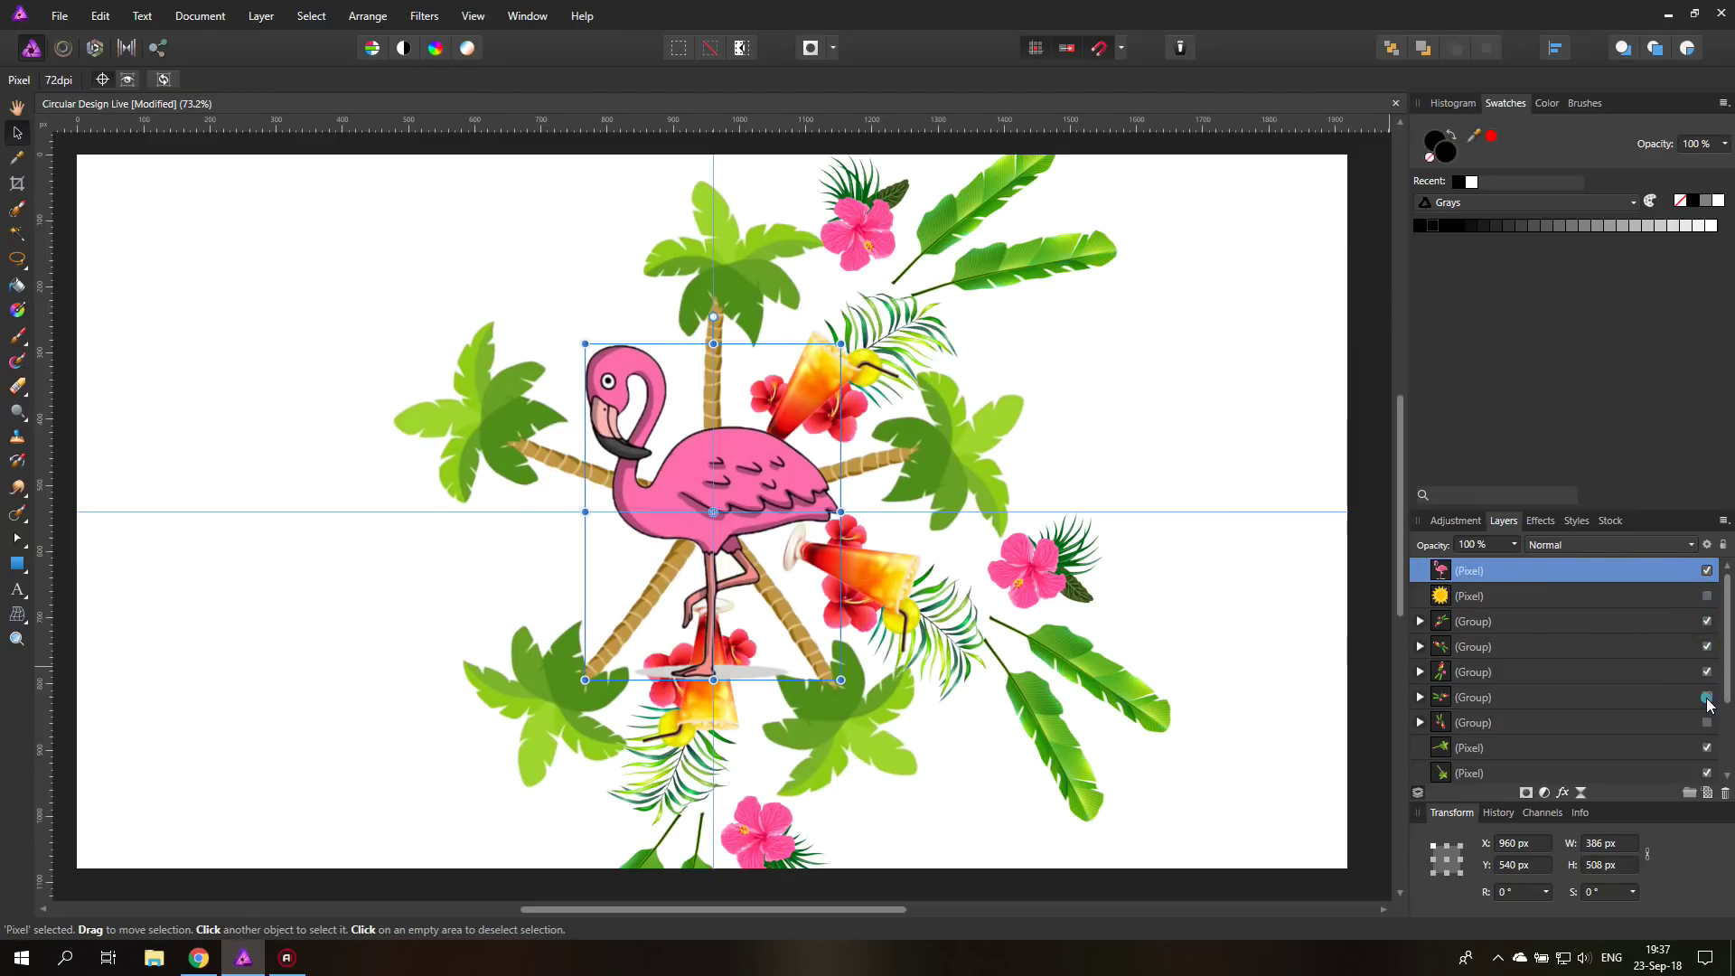
{"action": "left_click", "coordinate": [1705, 722]}
{"action": "left_click", "coordinate": [1382, 499]}
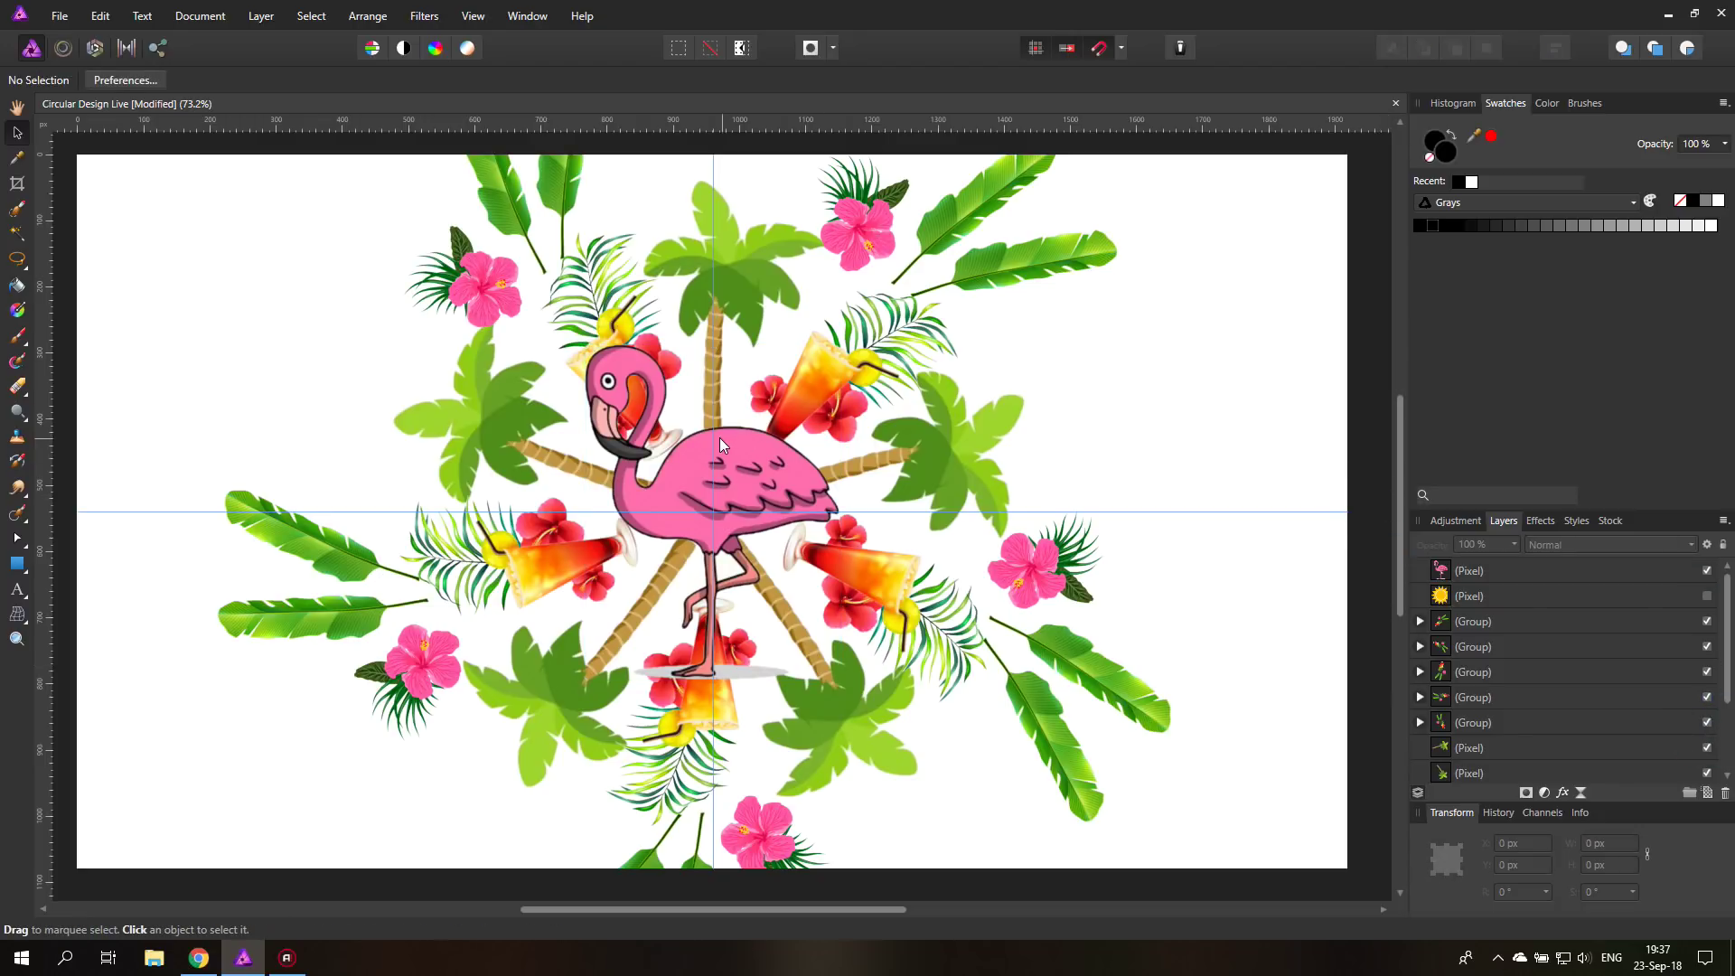
Drag the vertical and horizontal guides back onto the rulers to remove them
{"action": "left_click_drag", "start_coordinate": [714, 443], "coordinate": [41, 478]}
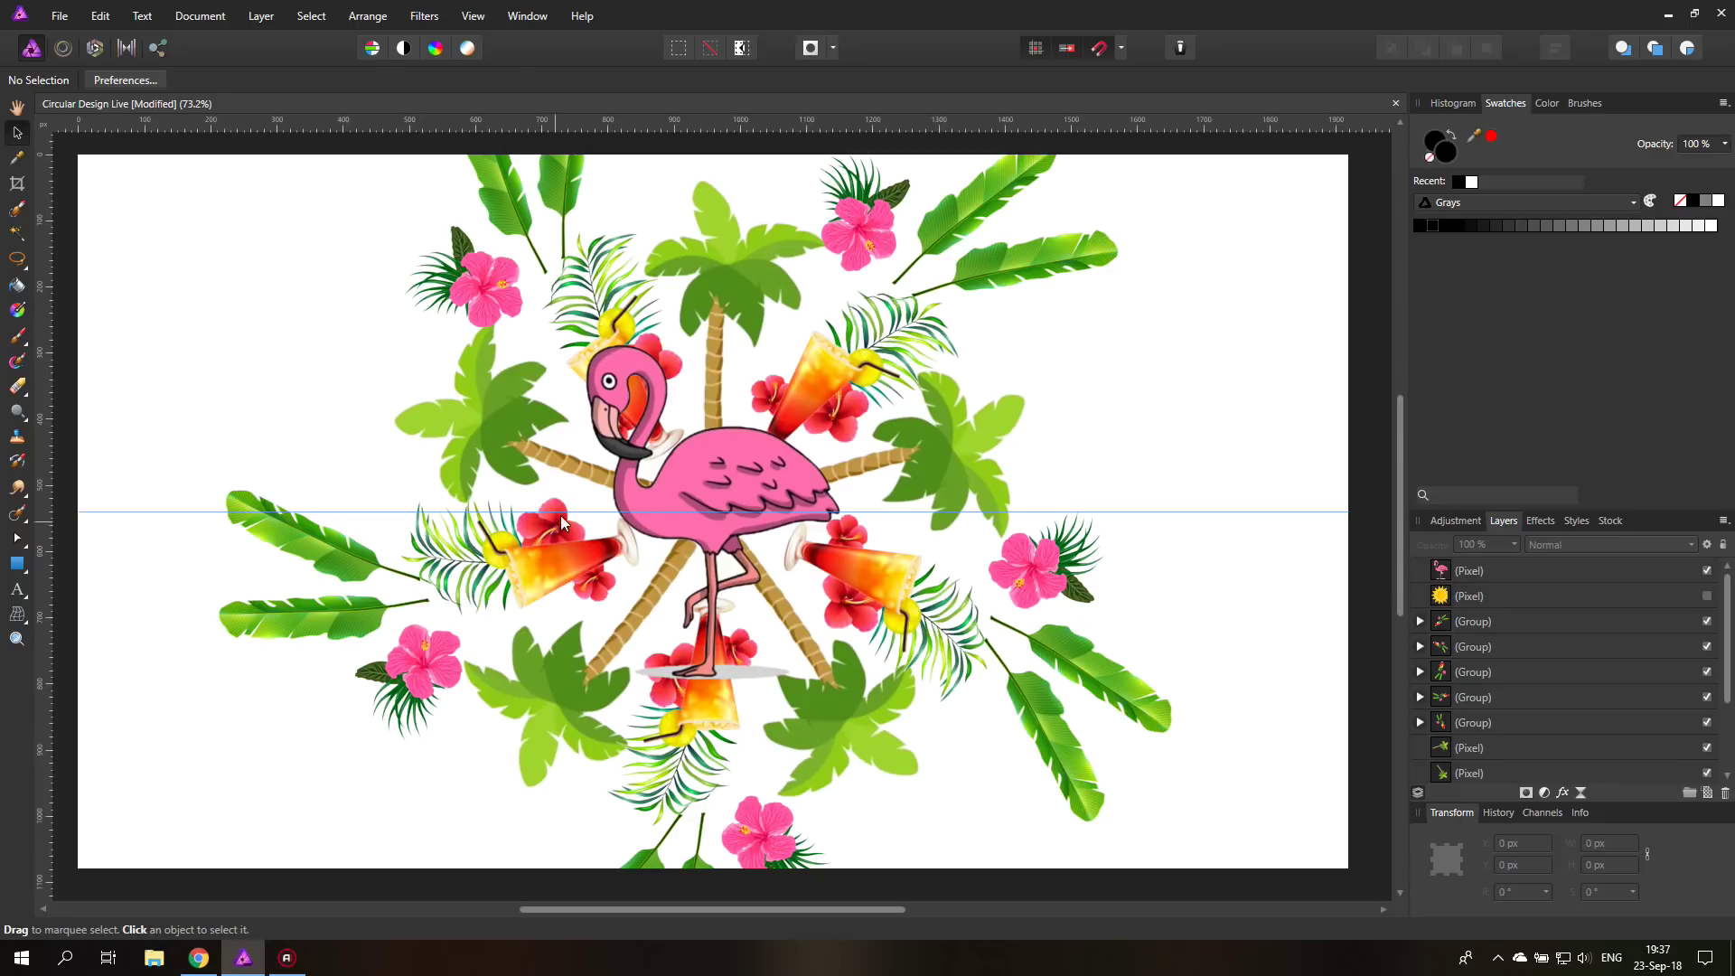
{"action": "left_click_drag", "start_coordinate": [561, 512], "coordinate": [555, 116]}
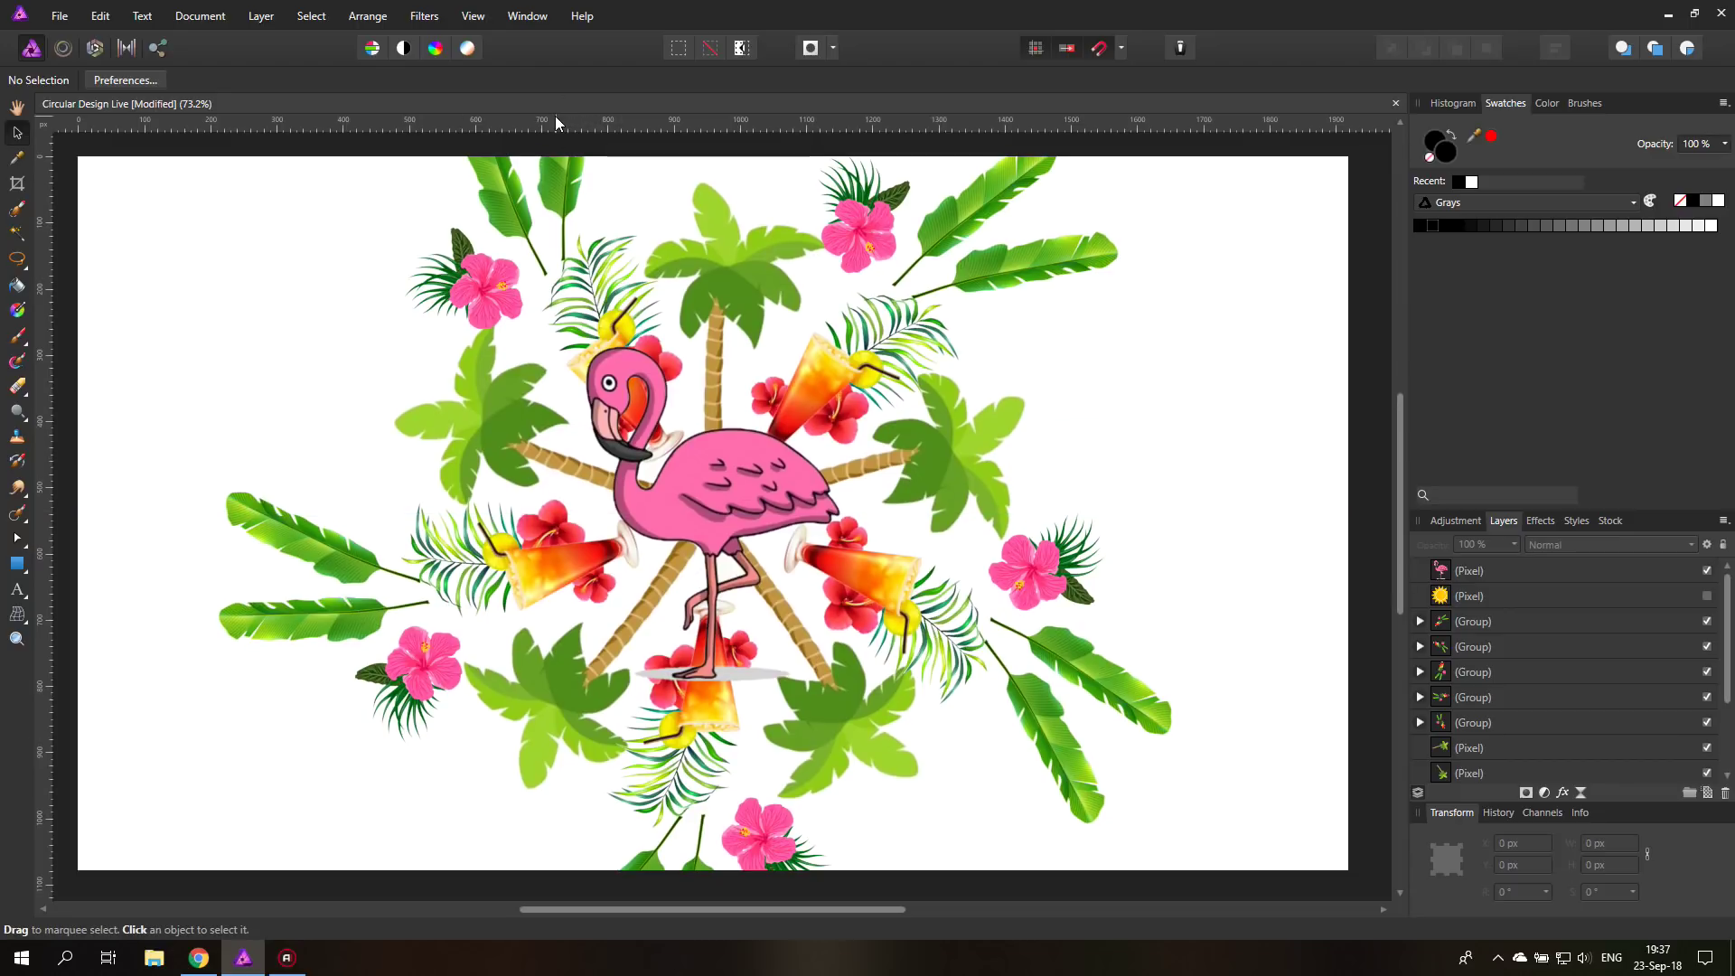